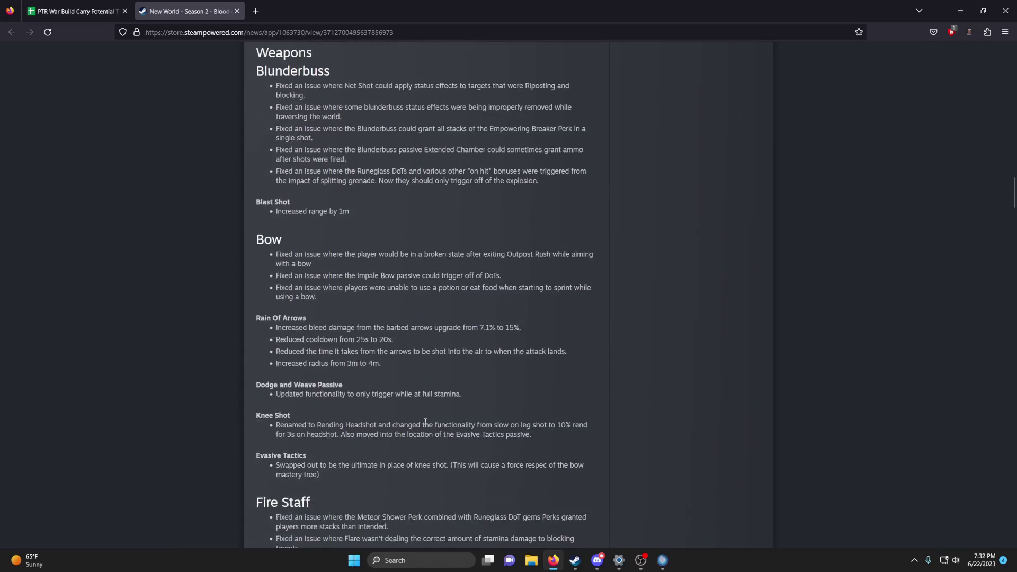
Read the Season 2 patch notes on weapon changes from Bow through Greatsword.
scroll(425, 423, down, 3)
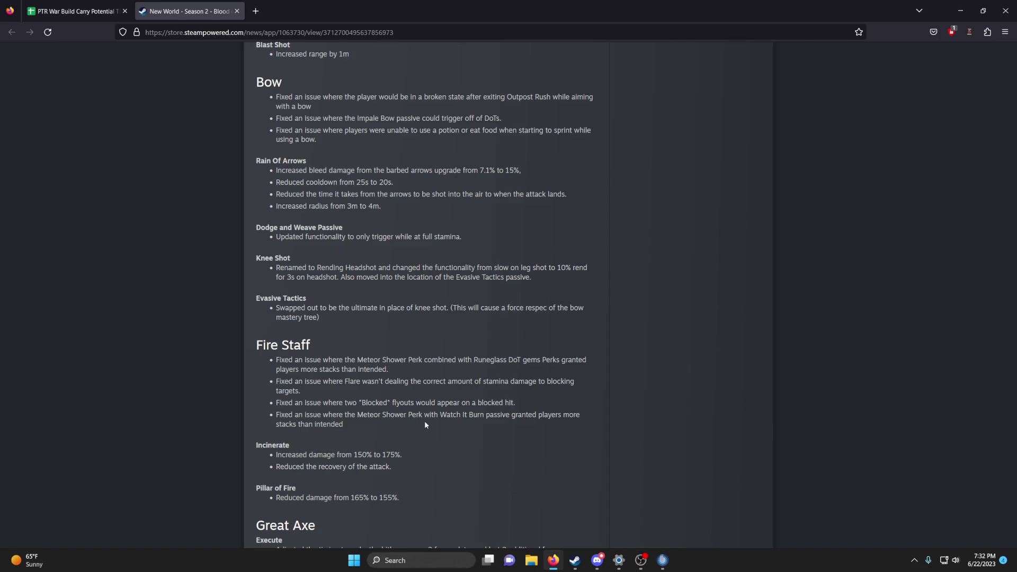
scroll(425, 424, down, 4)
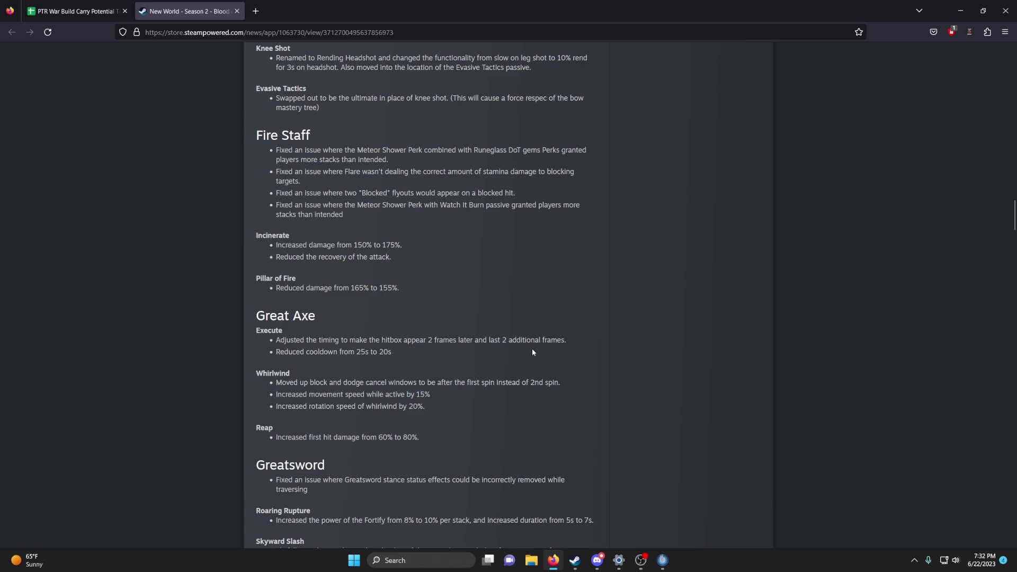
scroll(532, 348, down, 1)
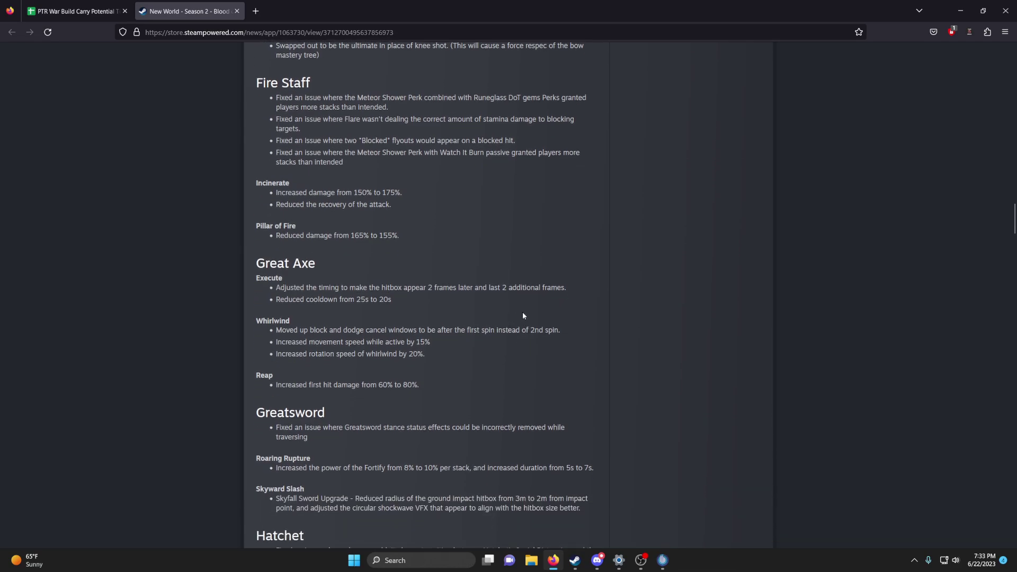
Switch to the war build tier list and look over the H SNS IG and H SNS VG builds in row 9.
click(75, 11)
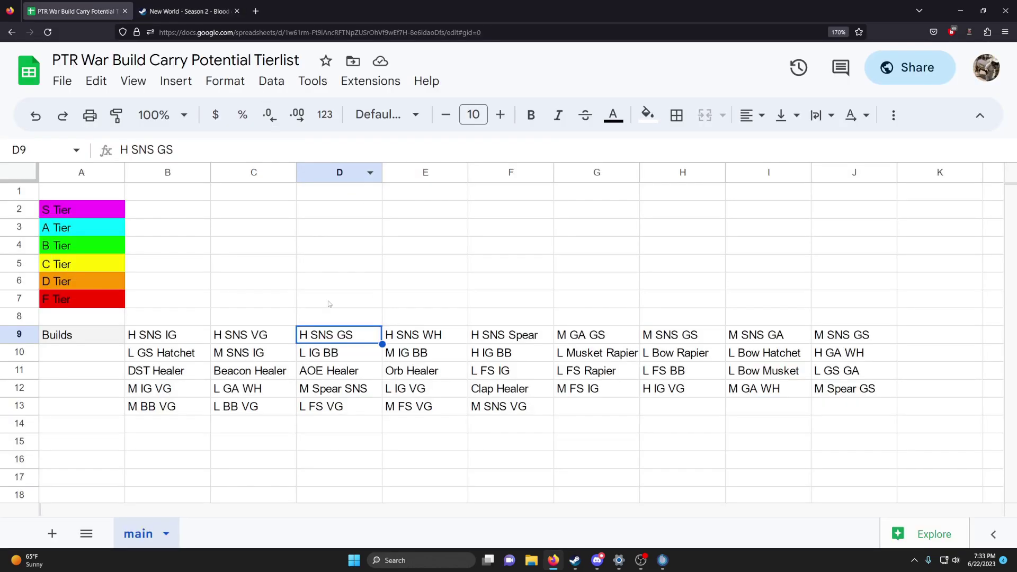
click(255, 321)
click(199, 330)
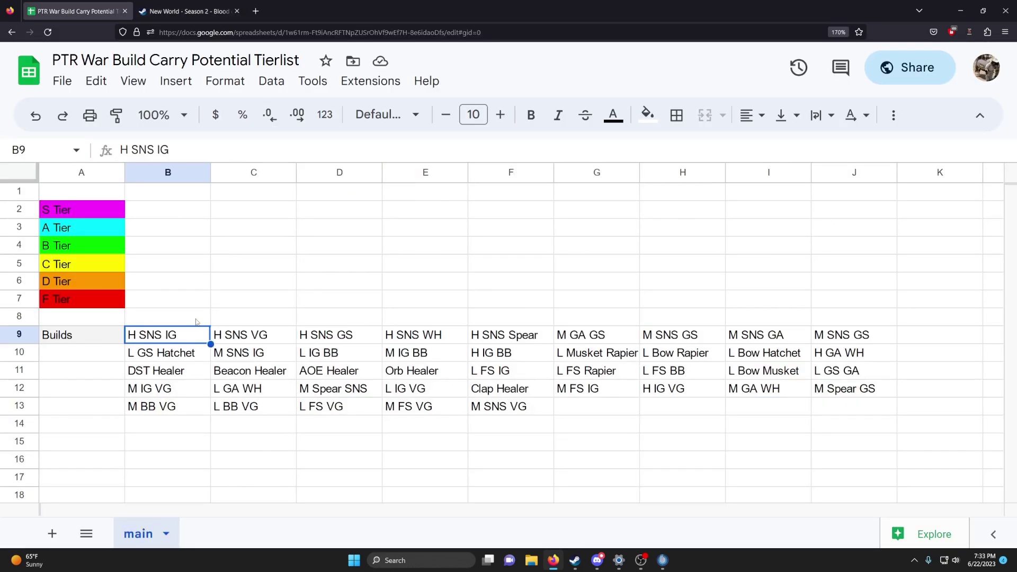
click(197, 322)
click(197, 340)
click(252, 341)
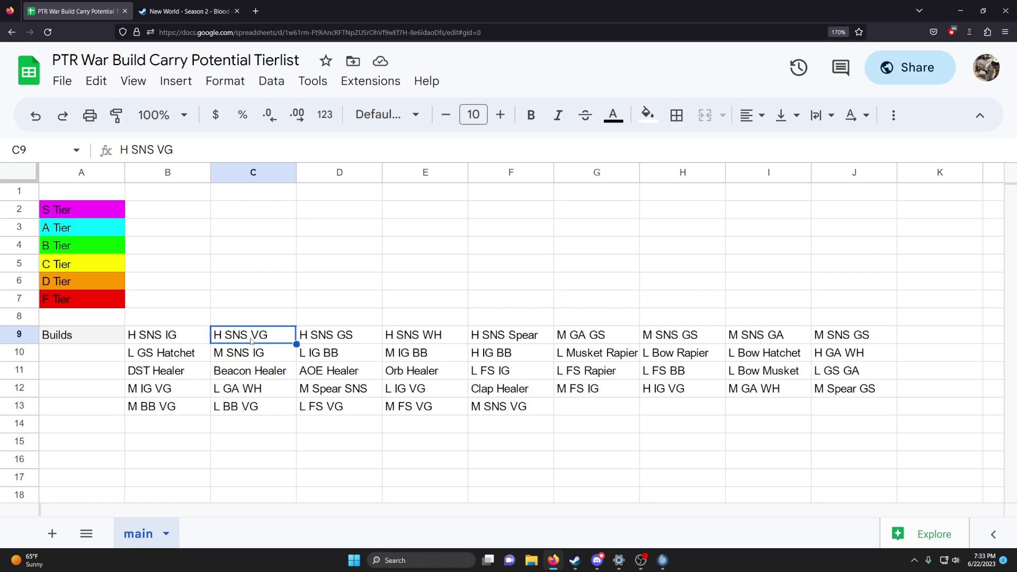
Return to the patch notes and examine the Sword & Shield changes, highlighting the Coral Lash, shield tier and Defensive Formation entries.
click(174, 5)
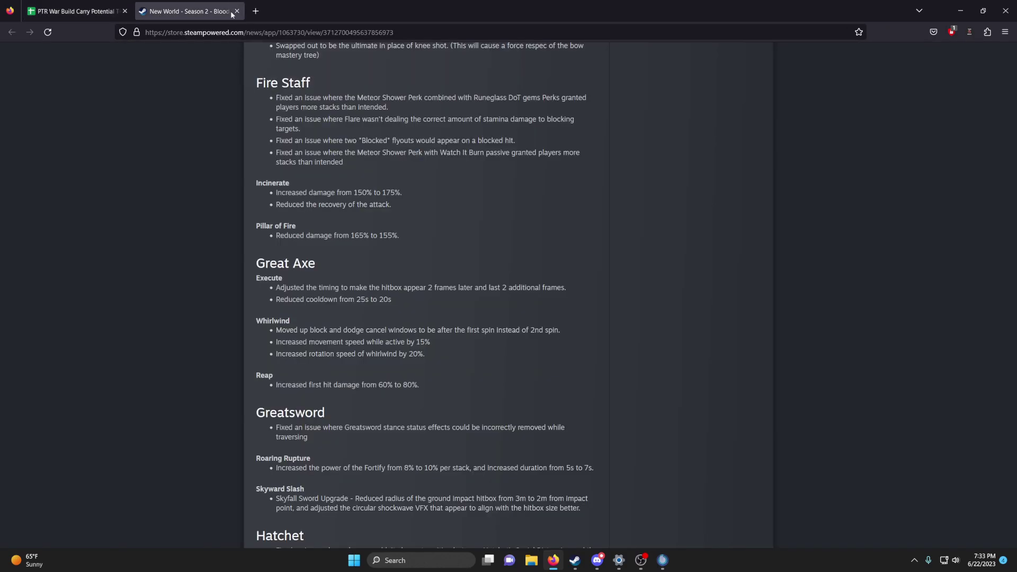
scroll(392, 335, down, 10)
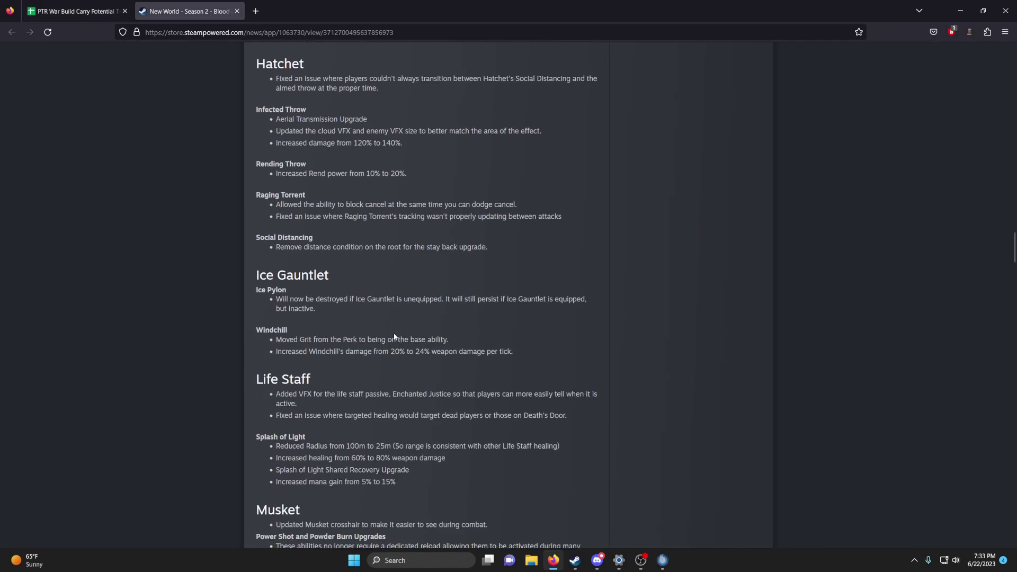
scroll(395, 336, down, 5)
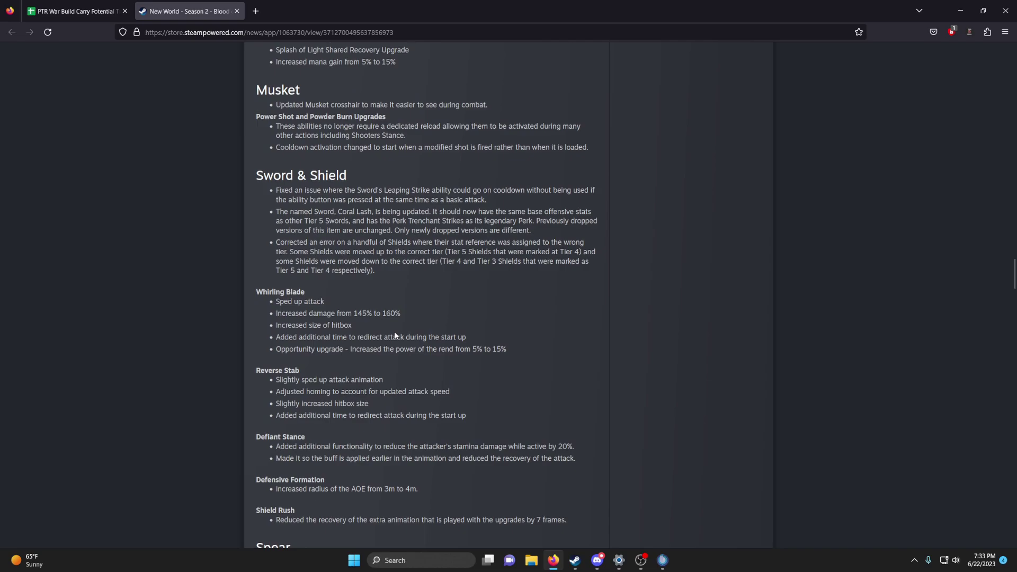
scroll(395, 336, down, 3)
scroll(397, 332, up, 3)
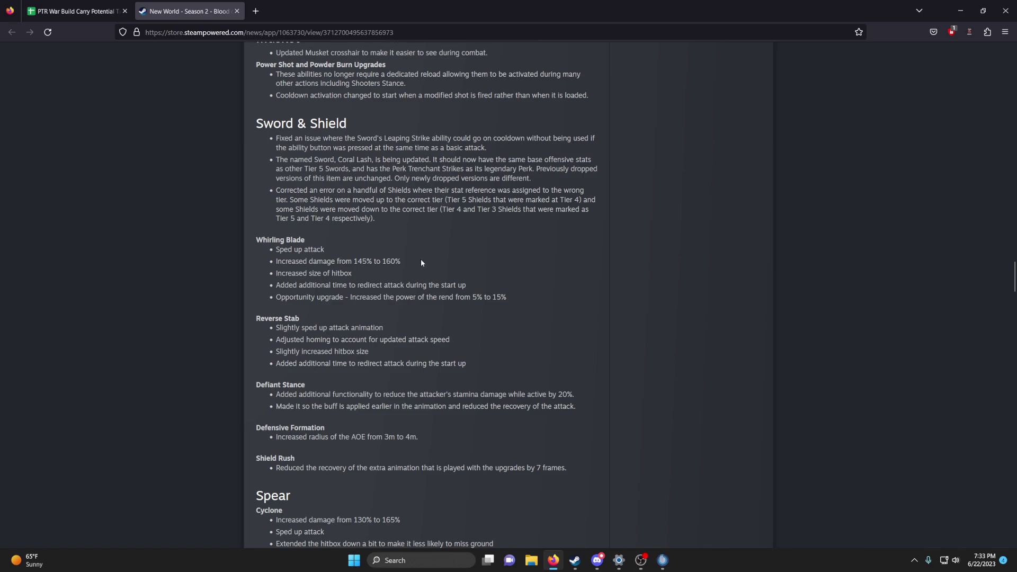
drag(298, 159, 394, 234)
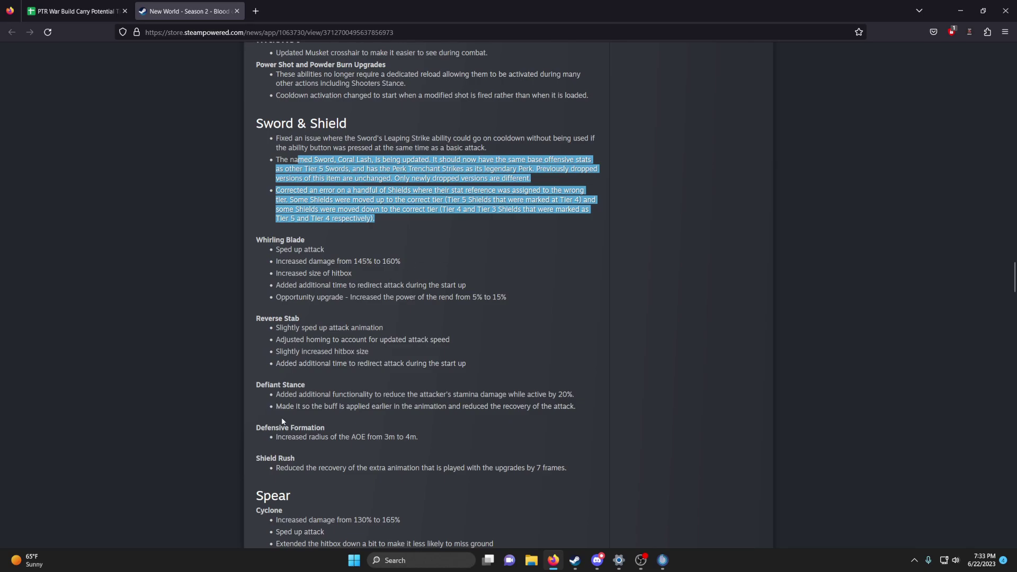
drag(280, 428, 464, 443)
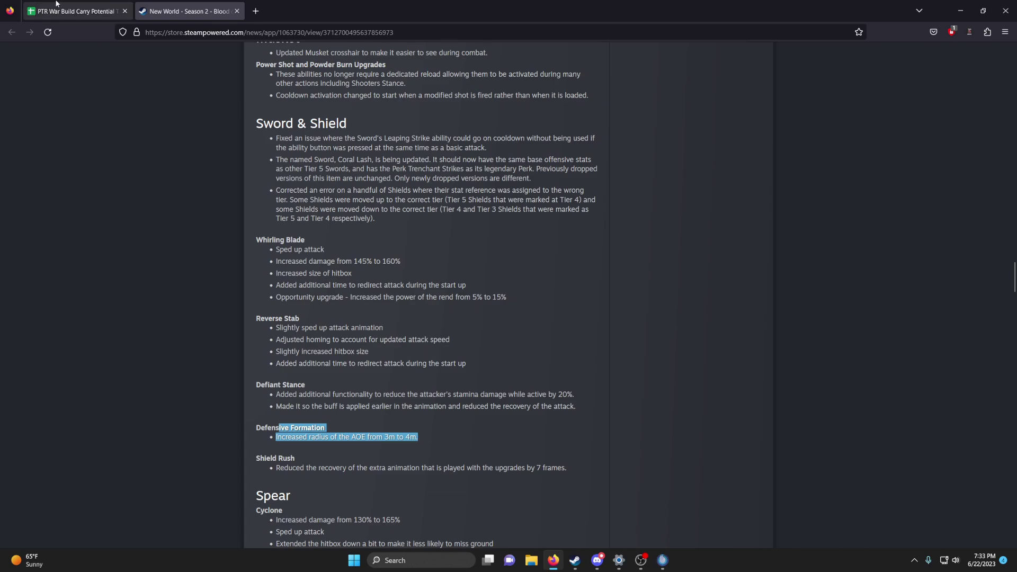
In the tier list spreadsheet, move the H SNS IG build from B9 to the A Tier row in B3.
click(74, 11)
click(191, 352)
click(190, 340)
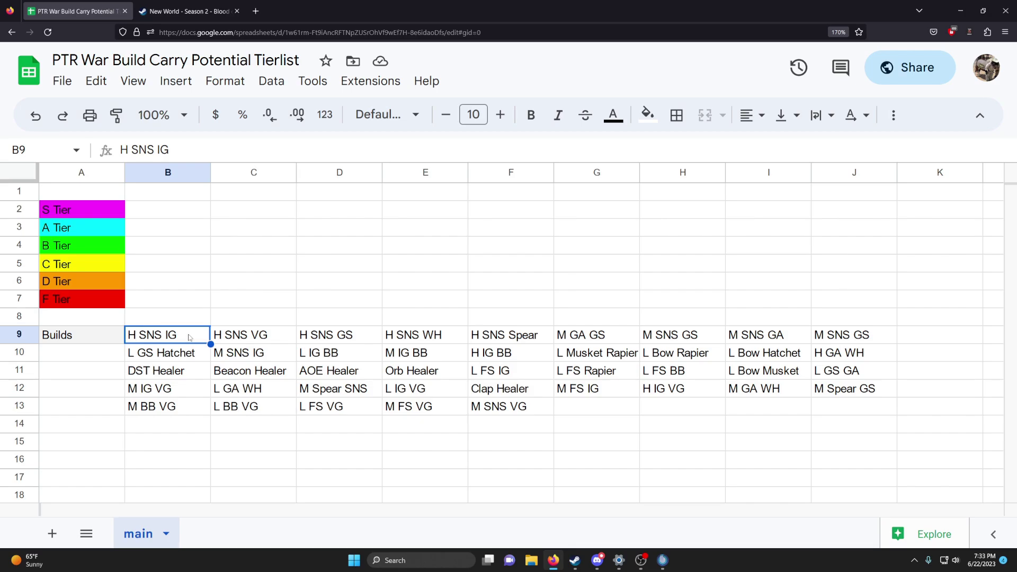
key(ctrl+c)
click(169, 231)
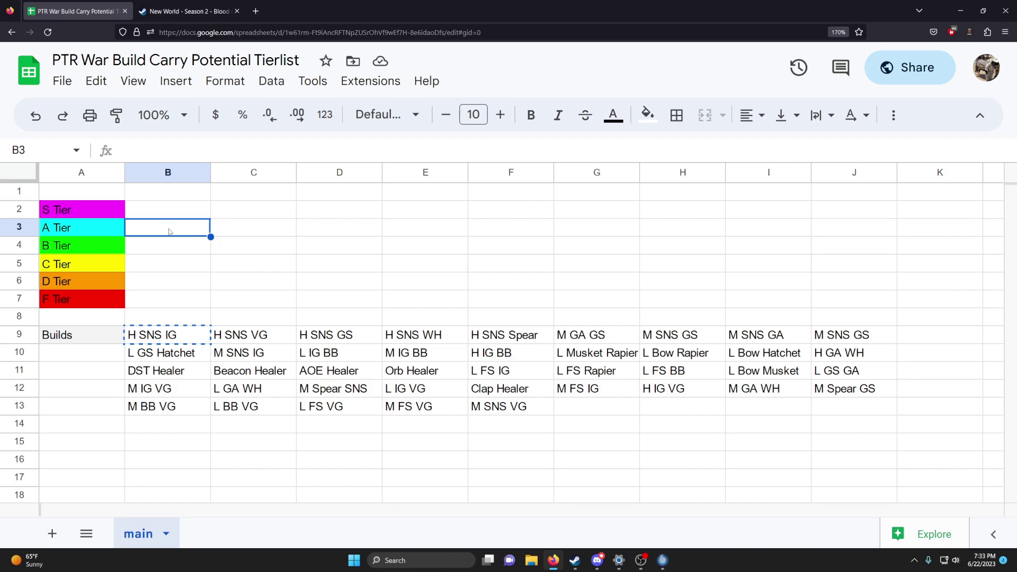
key(ctrl+v)
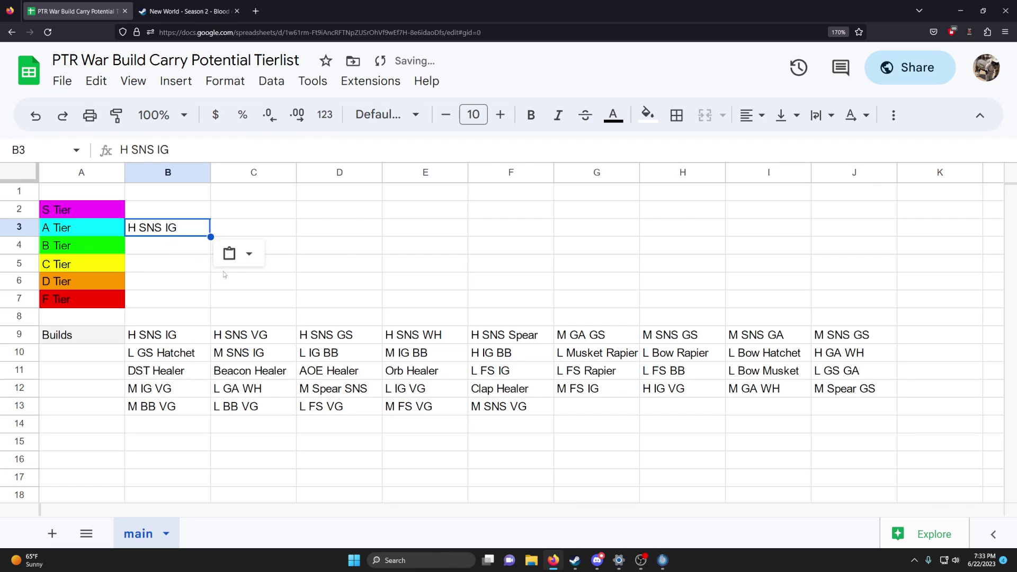
click(179, 336)
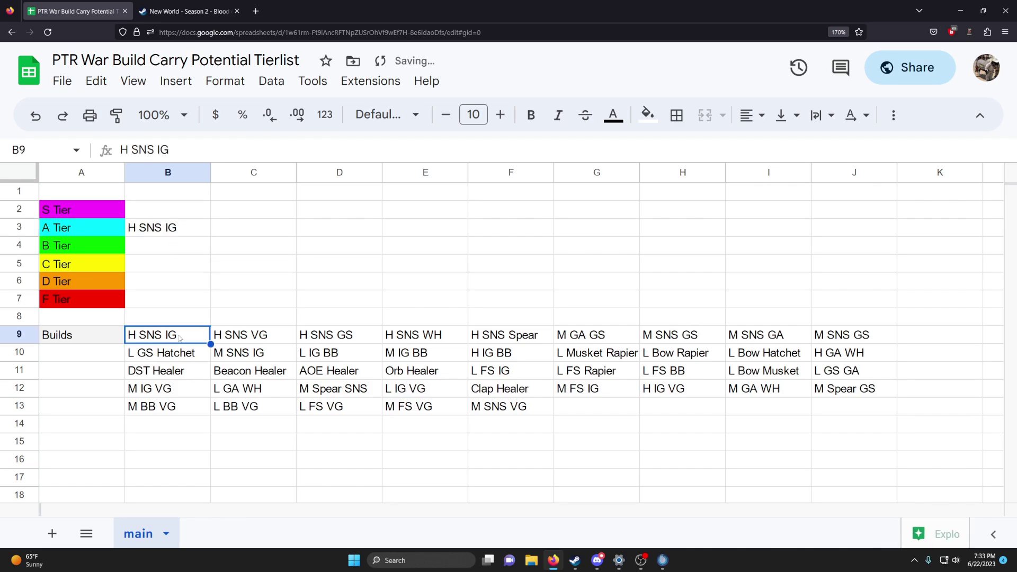
key(Delete)
Move the H SNS VG build from C9 to the B Tier row in B4.
click(260, 317)
click(256, 339)
key(ctrl+c)
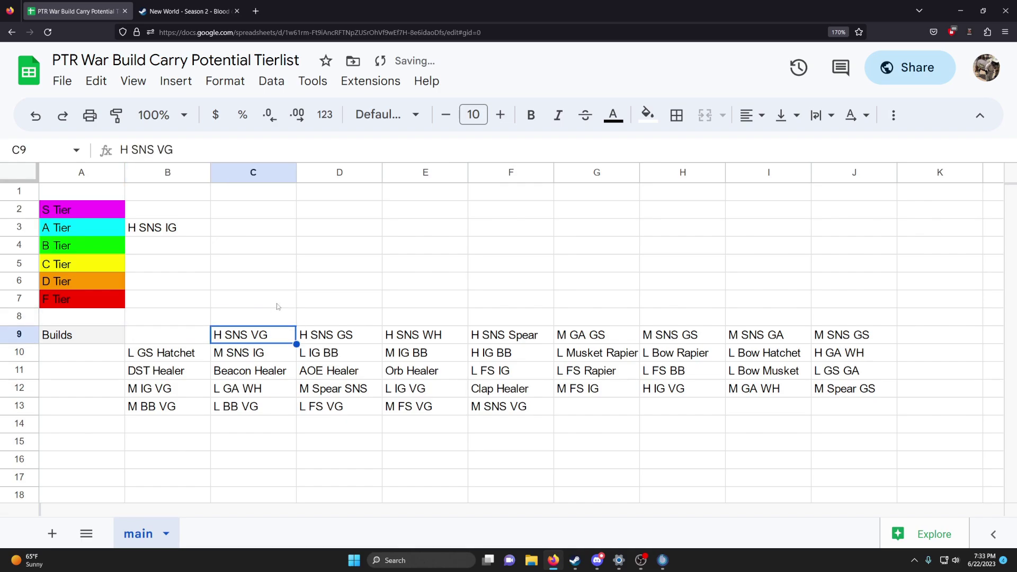
click(179, 257)
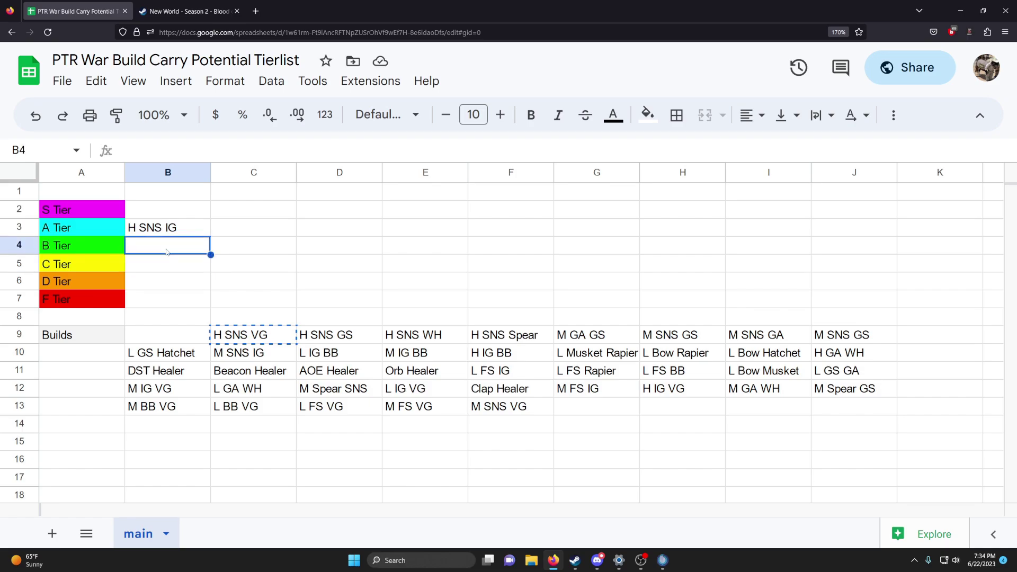
key(ctrl+v)
Move the H SNS GS build from D9 to the A Tier row in C3.
click(324, 335)
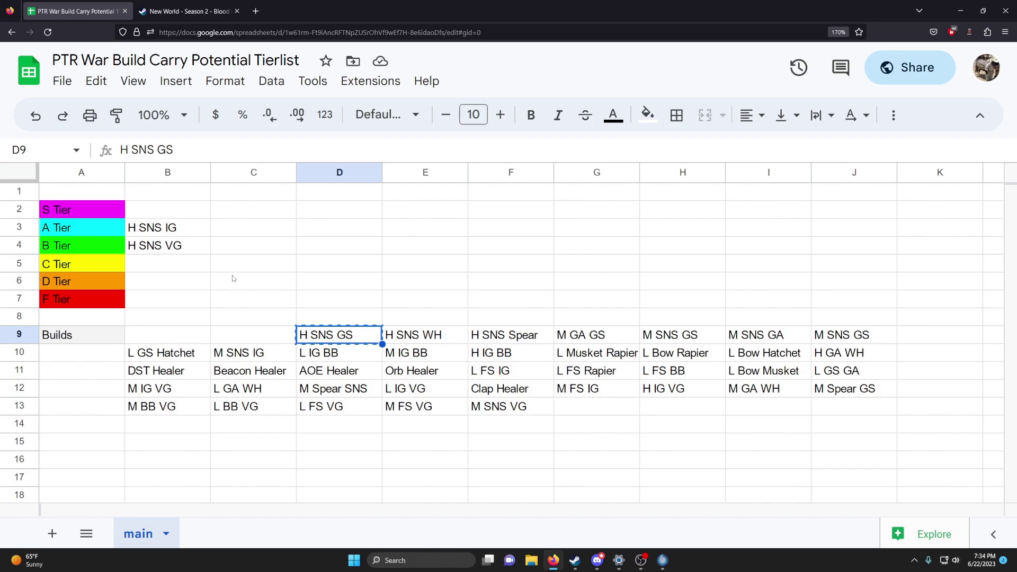
click(237, 229)
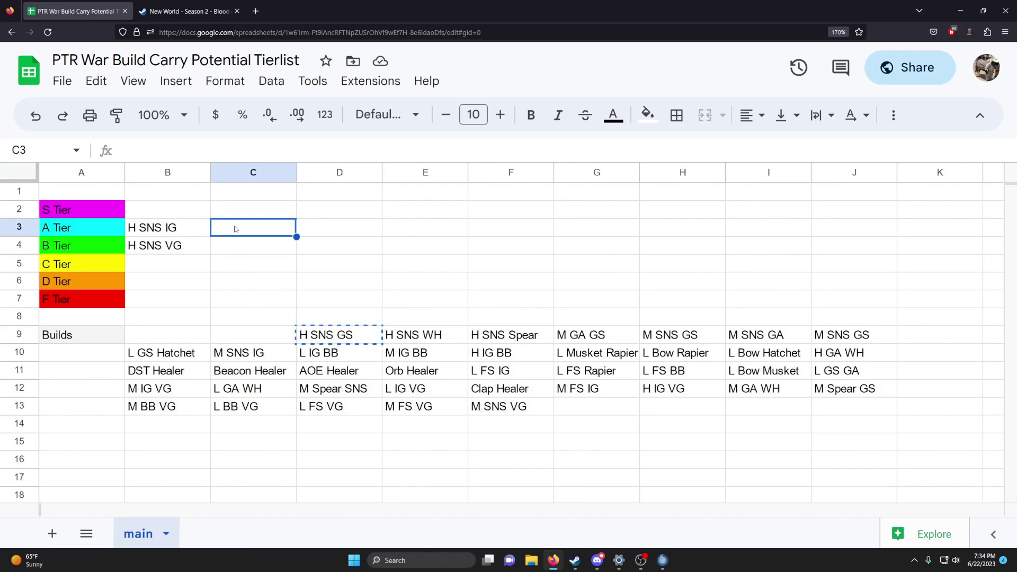
key(ctrl+v)
Move the H SNS WH build from E9 to the D Tier row in B6.
click(244, 279)
click(390, 337)
key(ctrl+x)
click(165, 269)
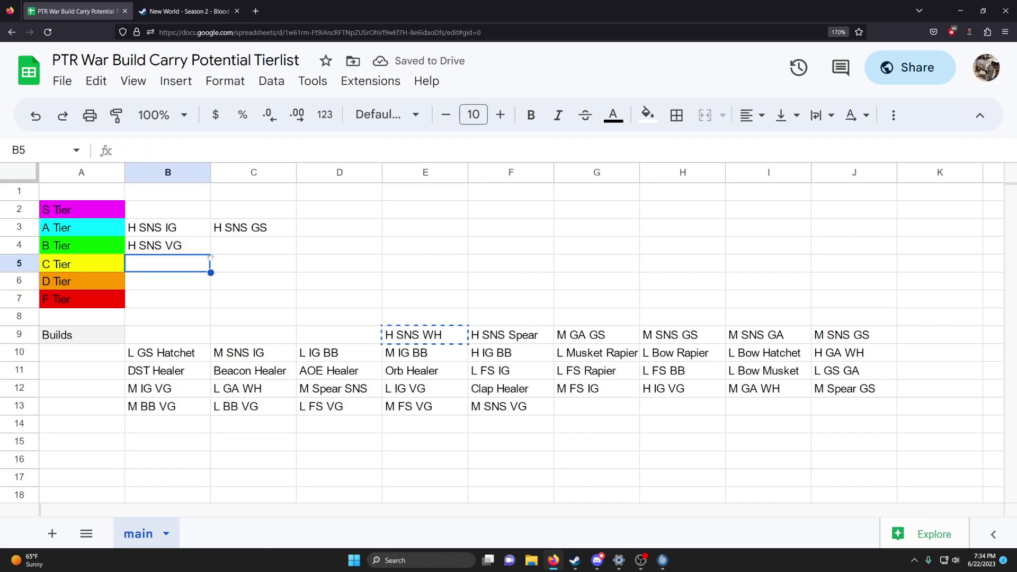
click(175, 282)
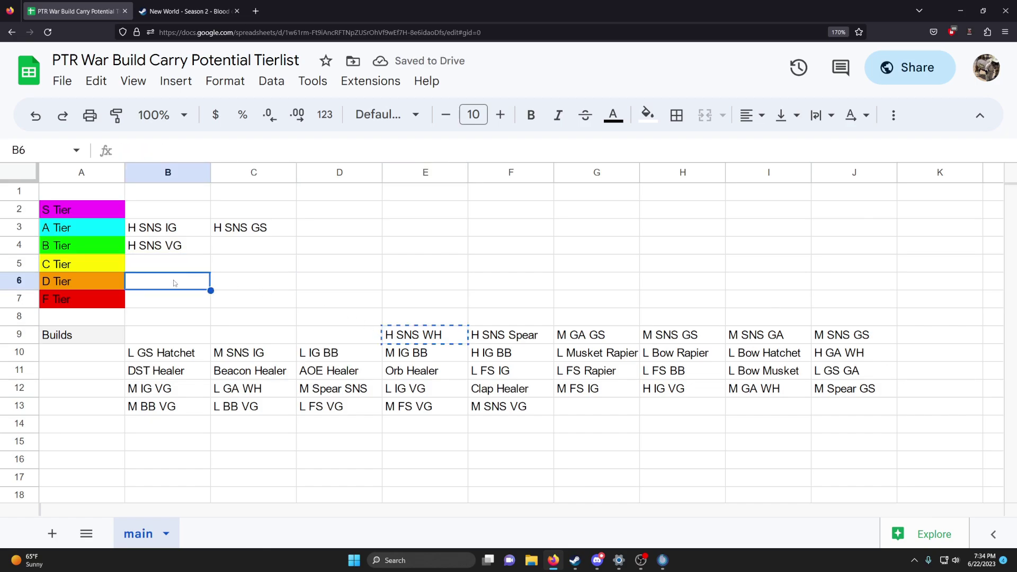
key(ctrl+v)
click(281, 282)
key(Left)
click(298, 290)
click(208, 287)
Move the H SNS Spear build from F9 to the B Tier row in C4.
click(510, 342)
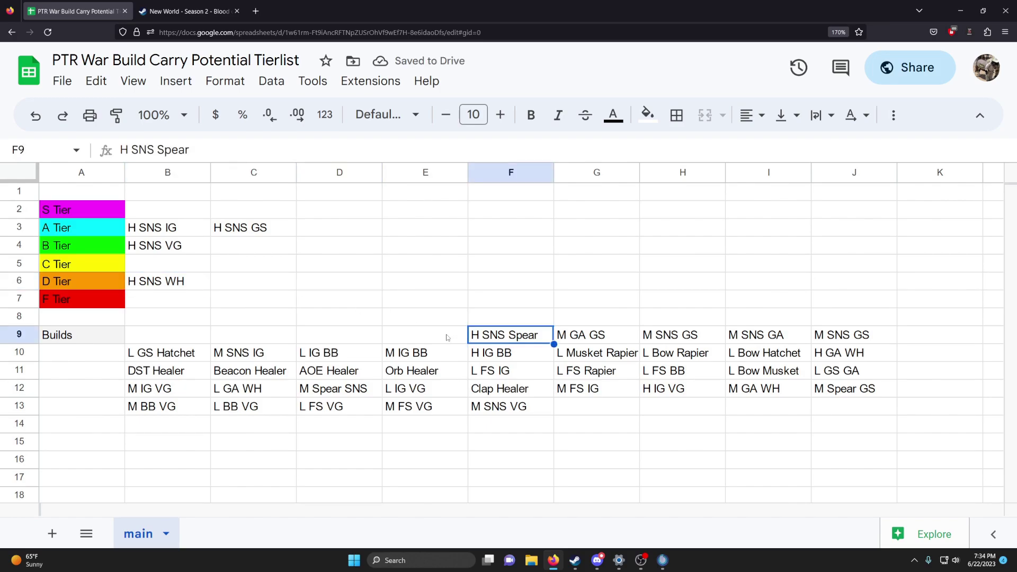
key(ctrl+x)
click(301, 233)
click(502, 341)
click(259, 245)
key(ctrl+v)
click(265, 276)
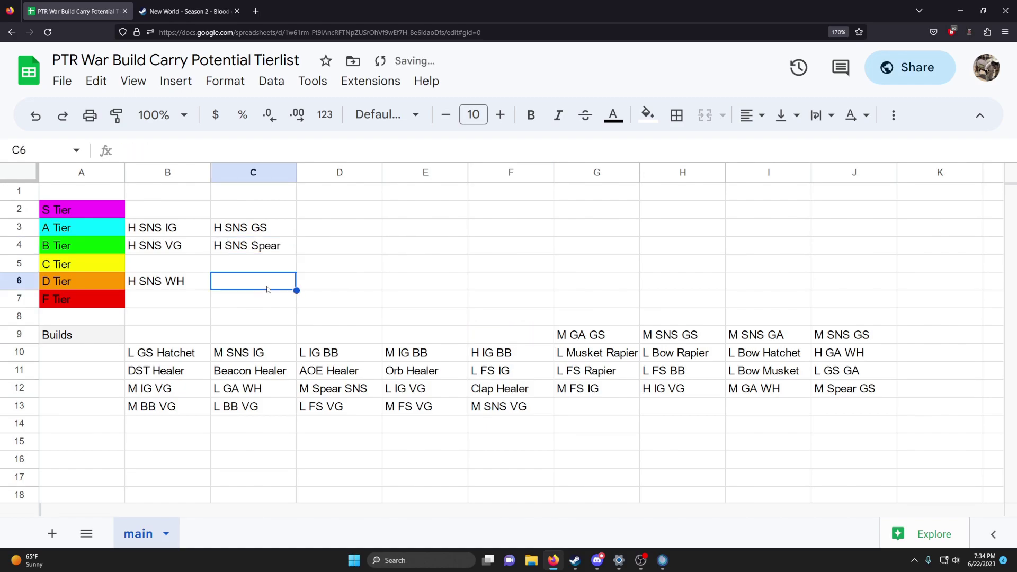
click(249, 248)
click(225, 228)
click(231, 246)
click(176, 249)
click(183, 228)
click(248, 248)
click(248, 230)
click(250, 267)
key(Left)
key(Down)
click(248, 249)
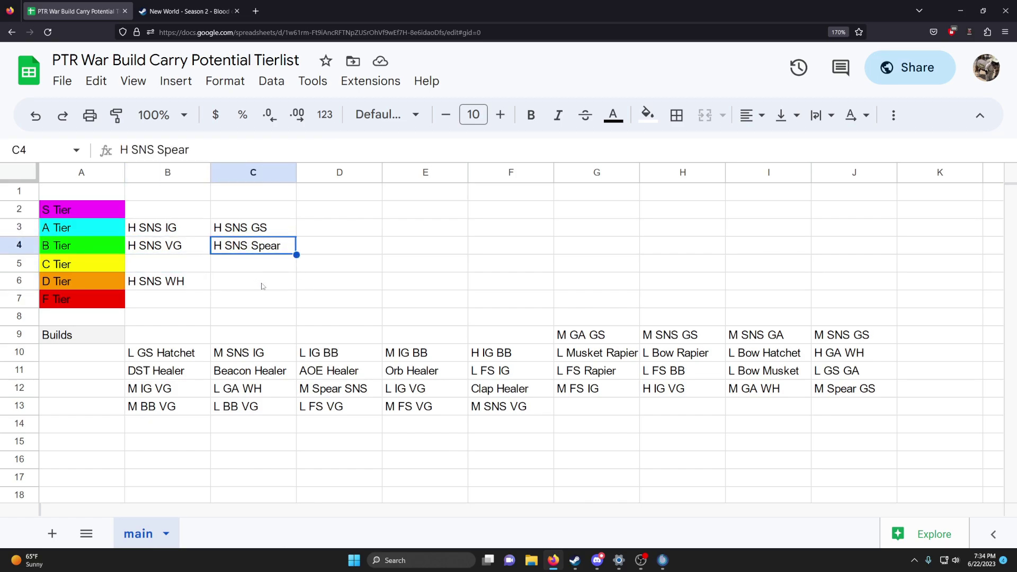
click(295, 305)
click(187, 249)
click(300, 283)
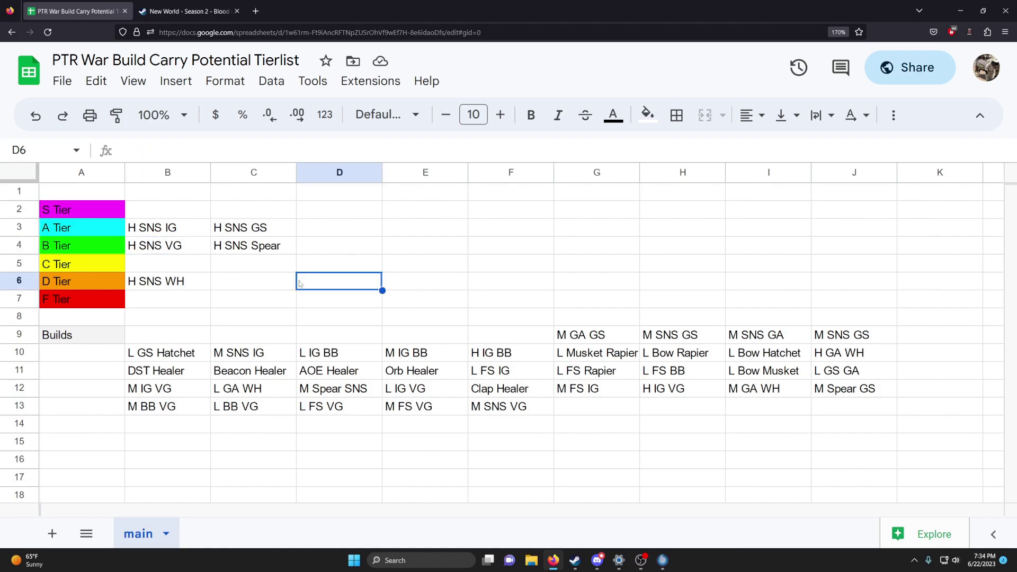
click(257, 250)
click(200, 231)
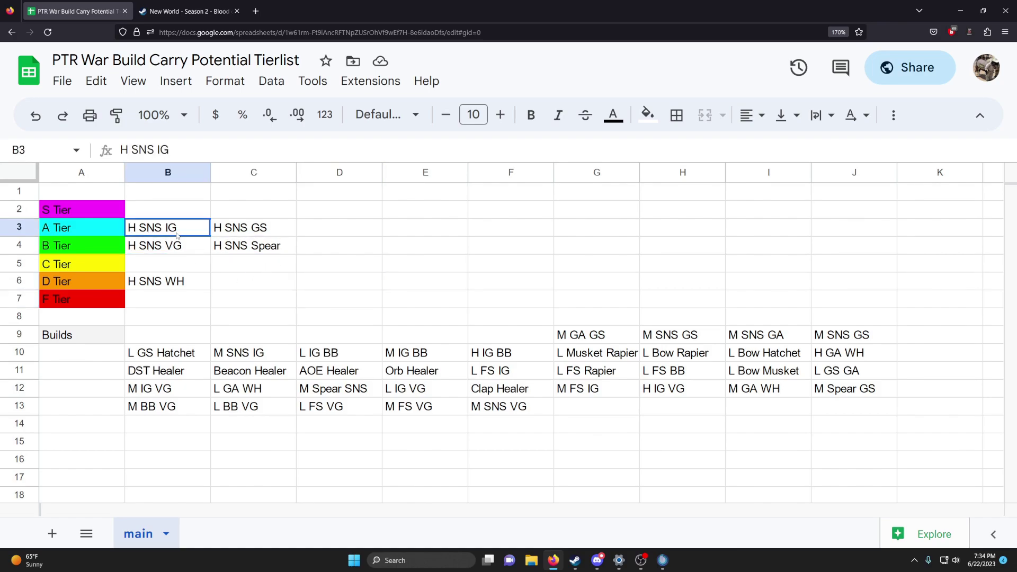
click(338, 268)
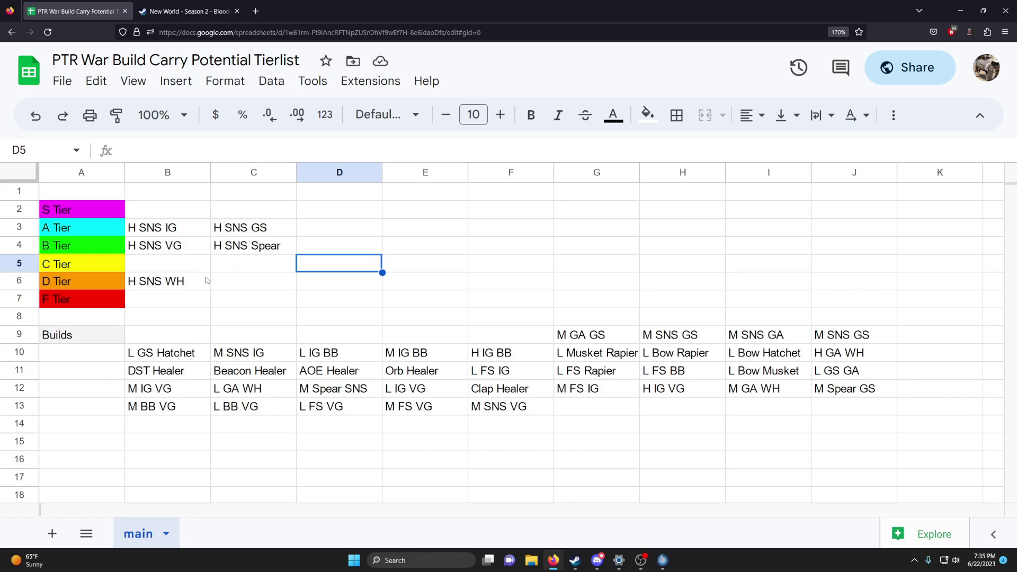
click(169, 236)
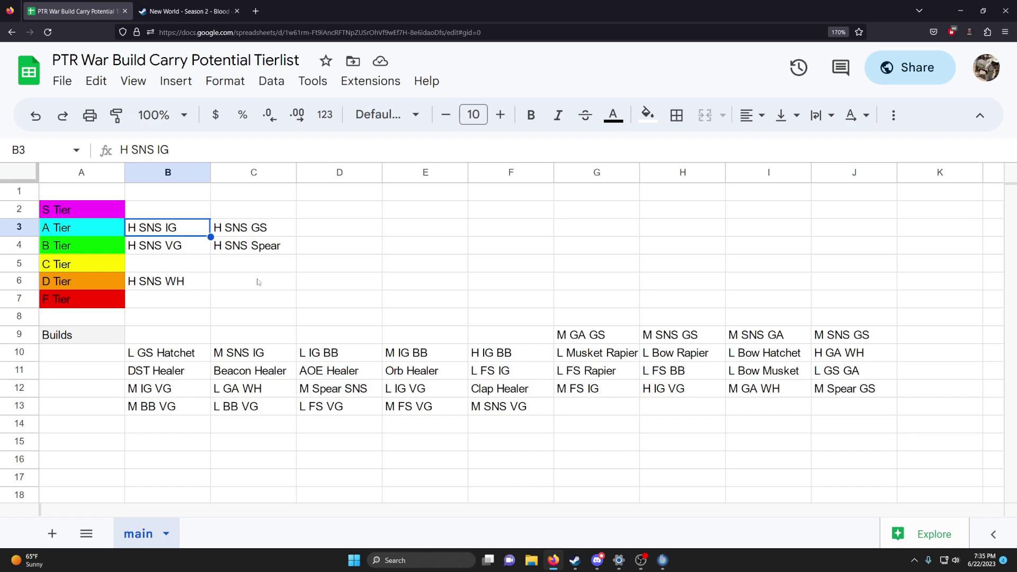
click(258, 282)
click(176, 232)
click(236, 236)
click(186, 237)
click(328, 244)
click(203, 232)
click(244, 231)
click(205, 233)
click(248, 232)
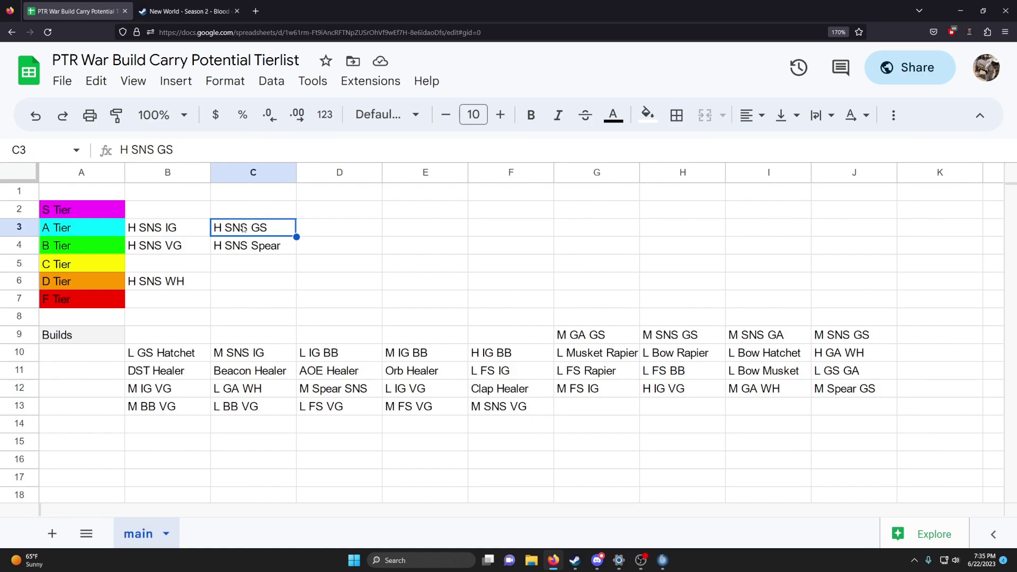
click(194, 232)
click(247, 231)
click(191, 231)
click(247, 231)
click(186, 229)
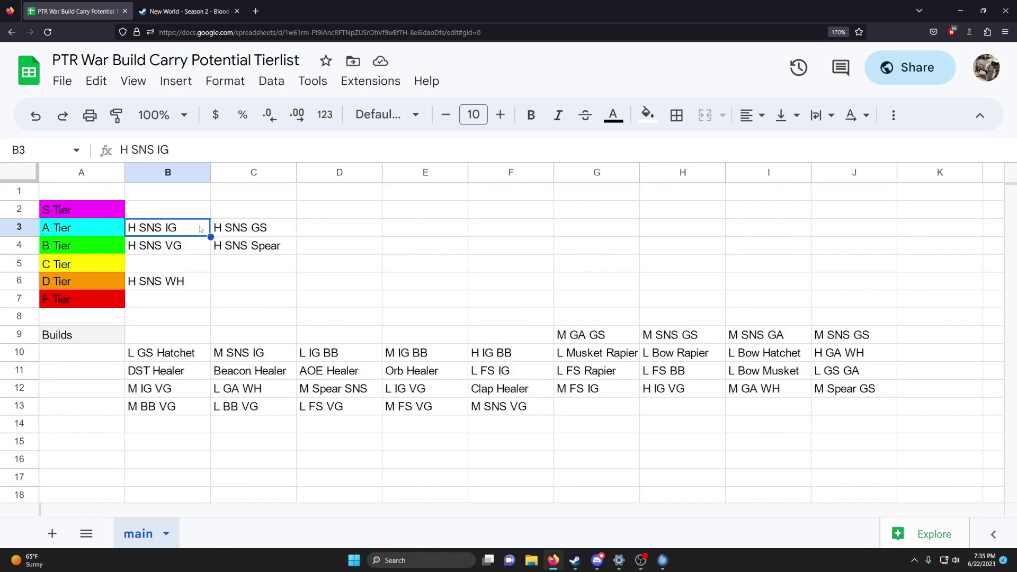
click(247, 232)
click(189, 229)
click(109, 214)
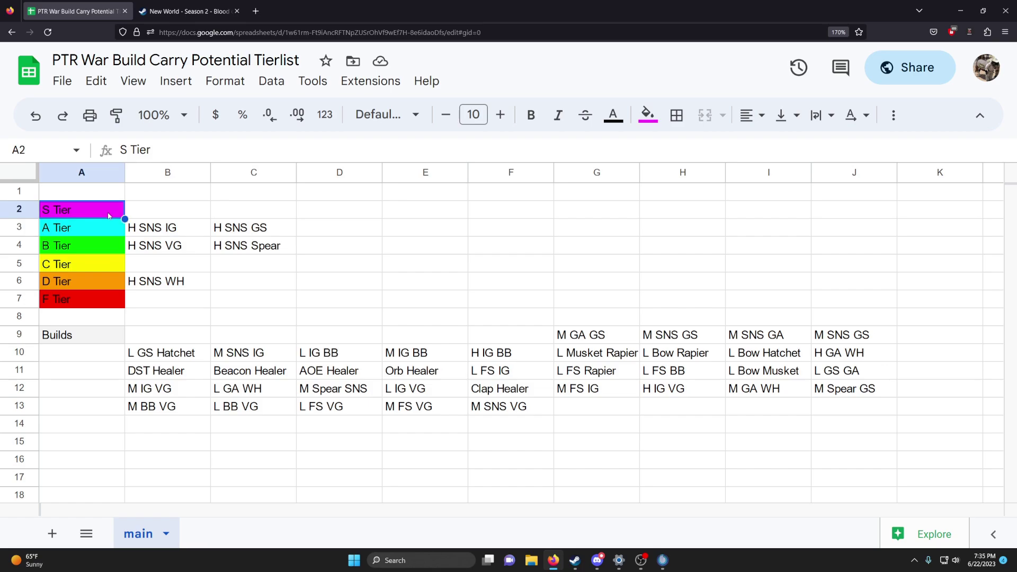
click(172, 231)
click(245, 232)
click(200, 231)
click(243, 229)
click(204, 229)
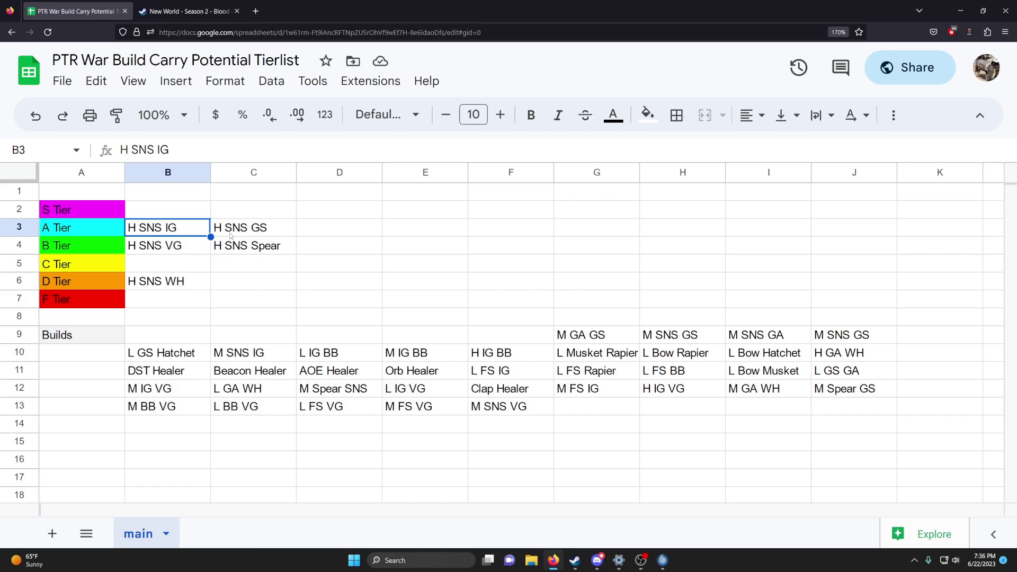
key(Right)
key(Down)
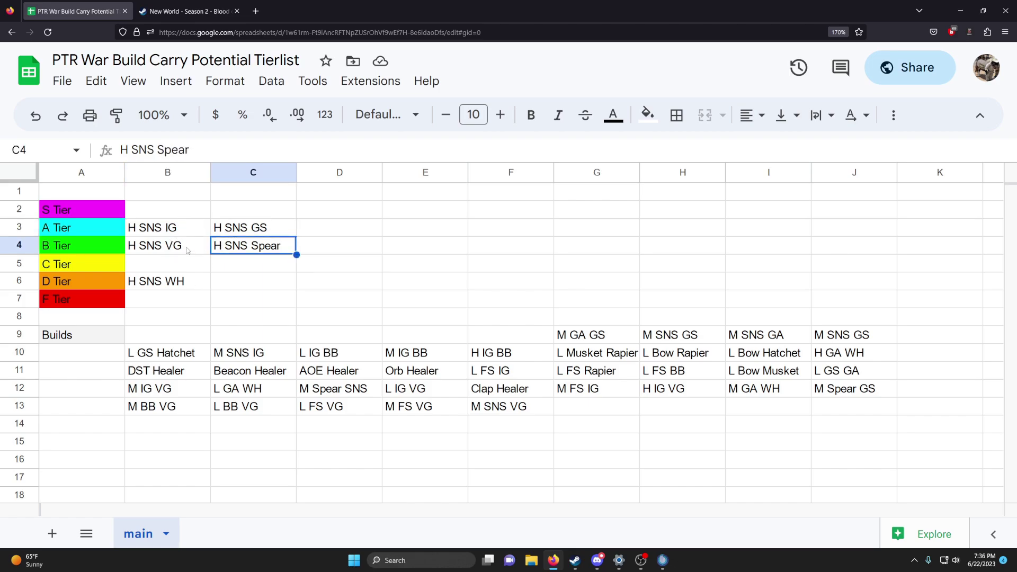
key(Up)
key(Left)
key(Left)
key(Down)
key(Right)
key(Right)
key(Up)
key(Left)
key(Left)
key(Right)
key(Right)
key(Left)
key(Left)
key(Right)
key(Right)
key(Left)
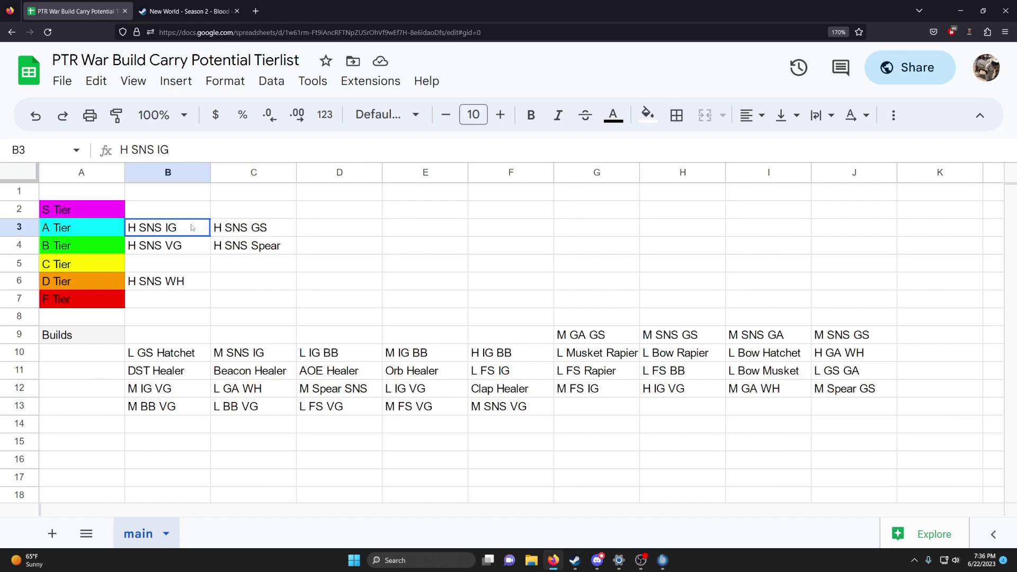
Cut the M GA GS build in G9 of the builds list.
click(229, 231)
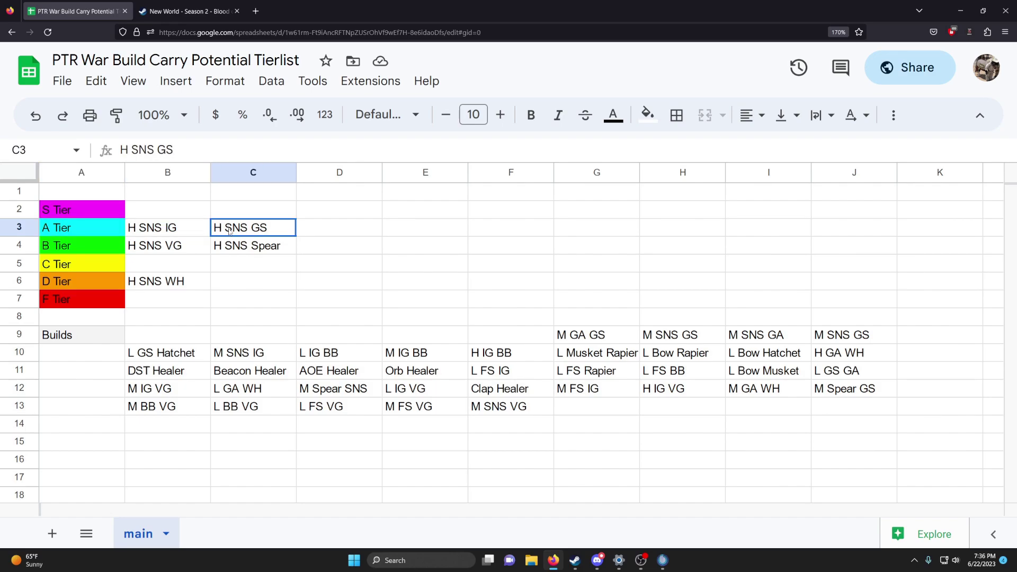
click(578, 334)
key(ctrl+c)
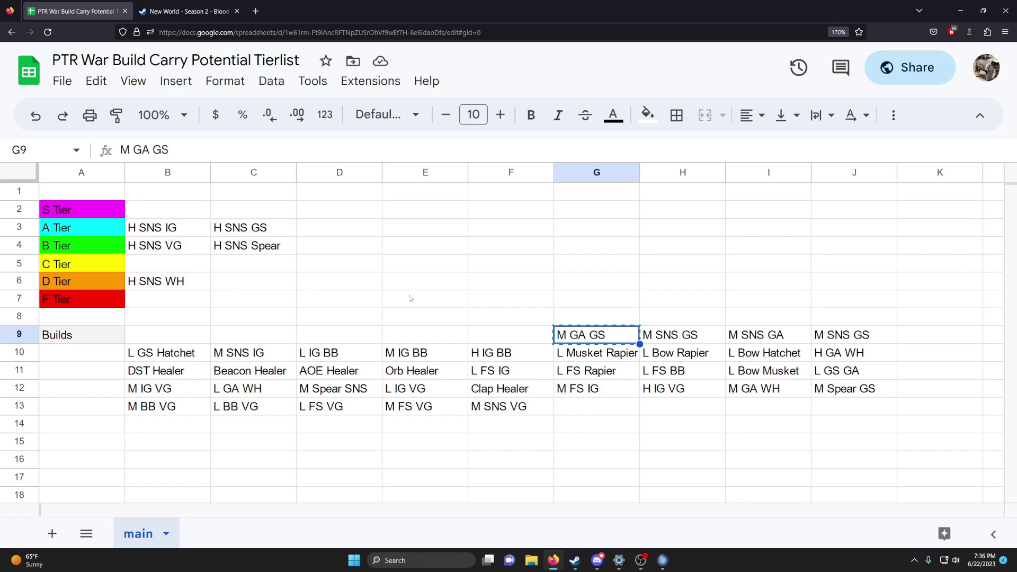
Switch to the New World patch notes and examine the Great Axe changes to Execute, Whirlwind and Reap.
click(185, 11)
scroll(351, 221, up, 10)
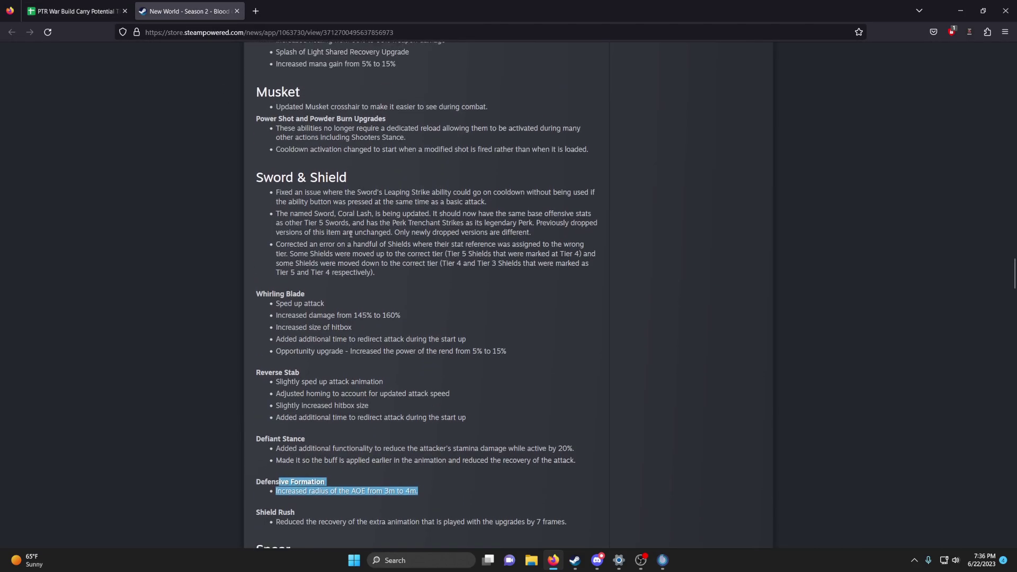
scroll(373, 310, up, 9)
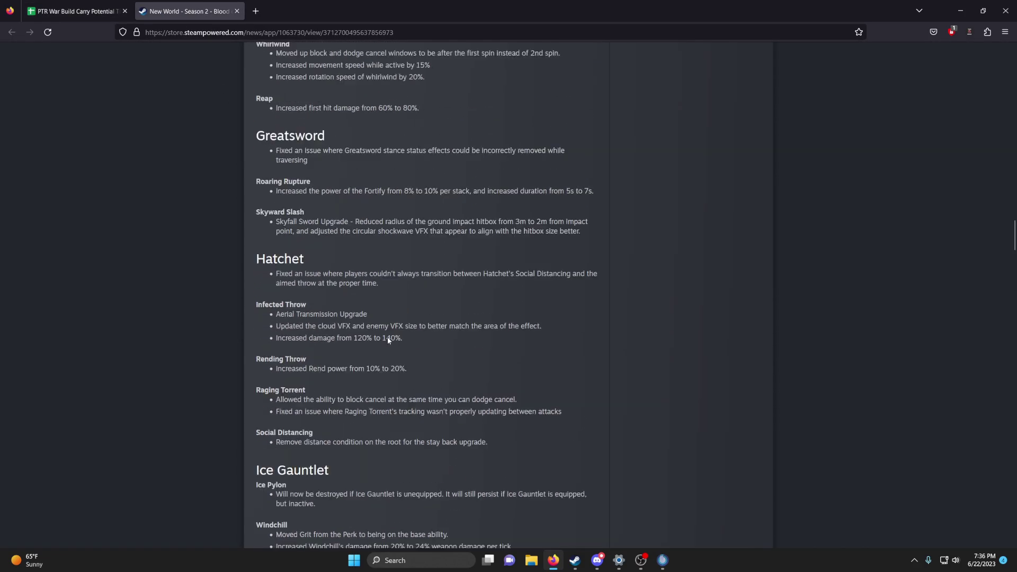
scroll(381, 334, up, 1)
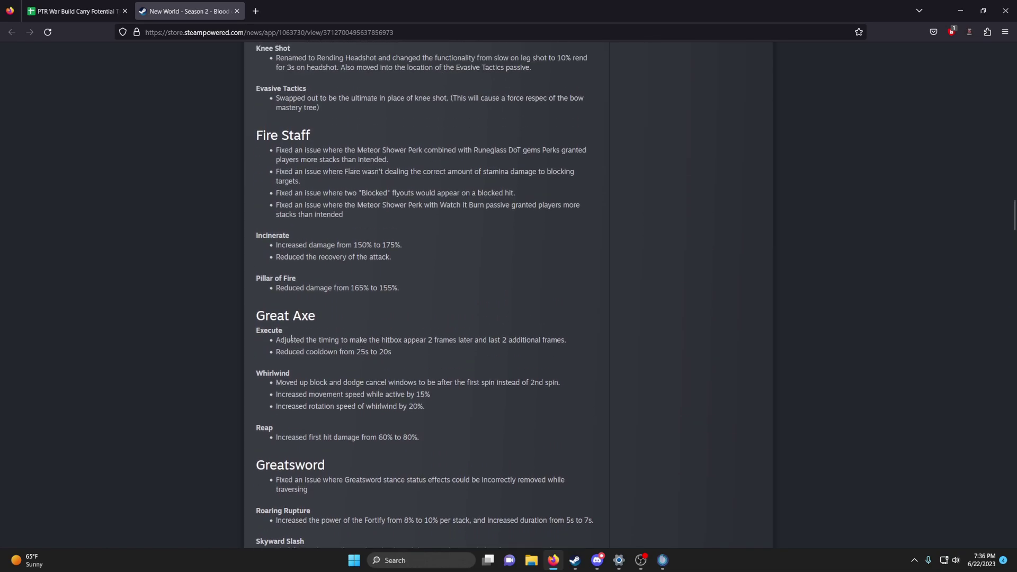
drag(284, 340, 417, 394)
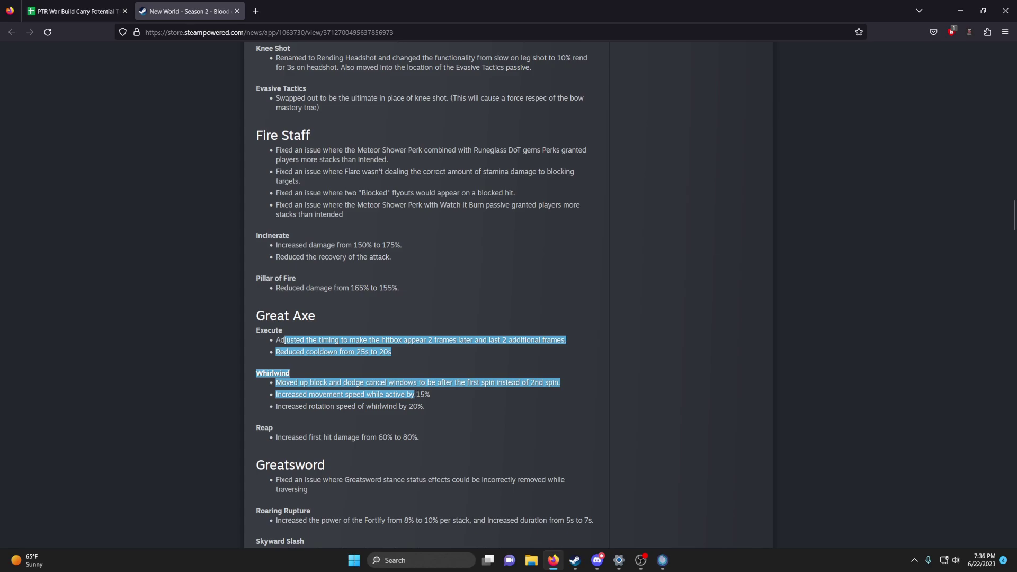
click(414, 395)
drag(278, 436, 440, 437)
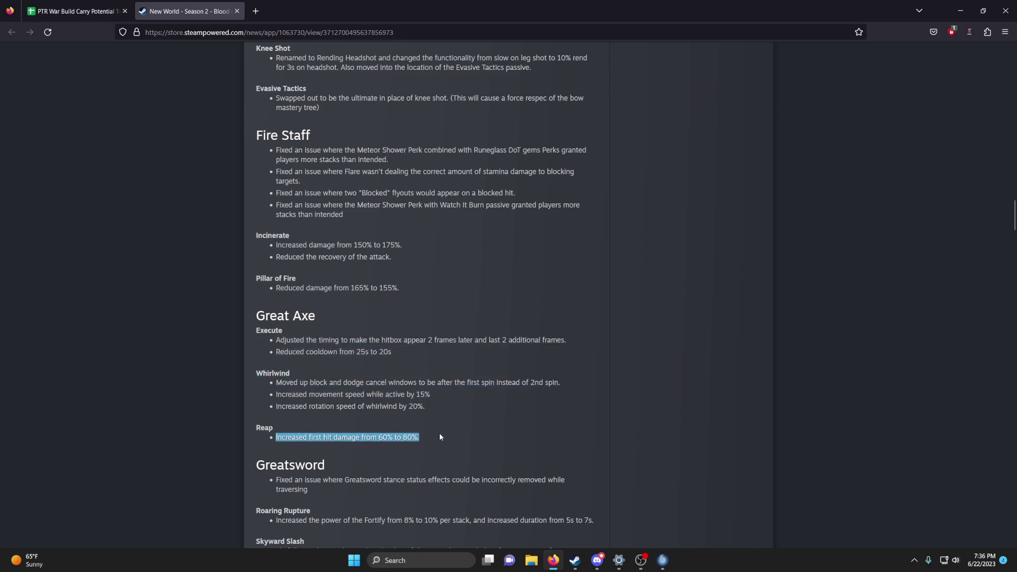
drag(294, 382, 430, 416)
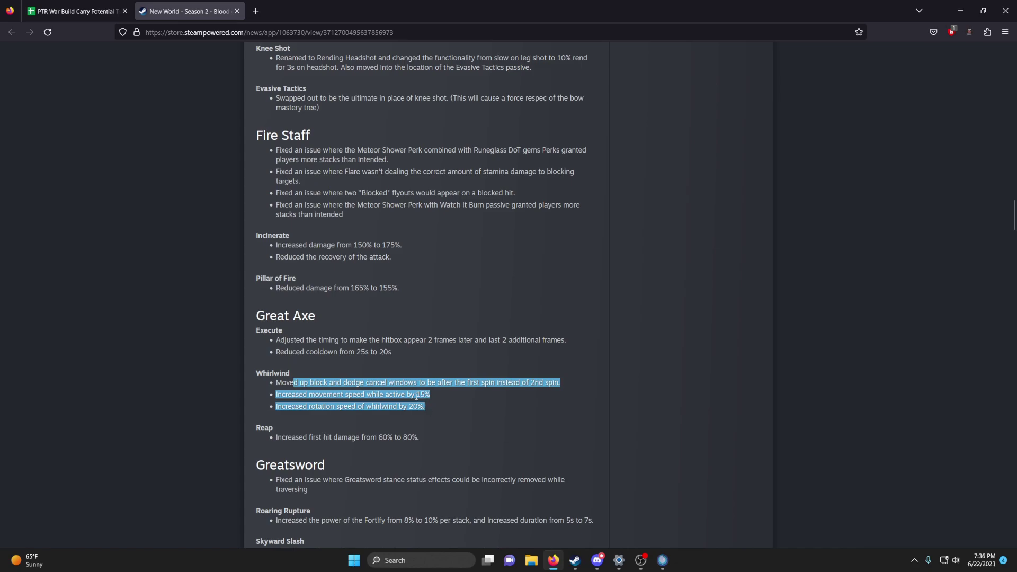
Skim the other weapon sections and examine the Greatsword changes to Skyward Slash and Roaring Rupture.
scroll(417, 396, down, 15)
scroll(406, 391, down, 8)
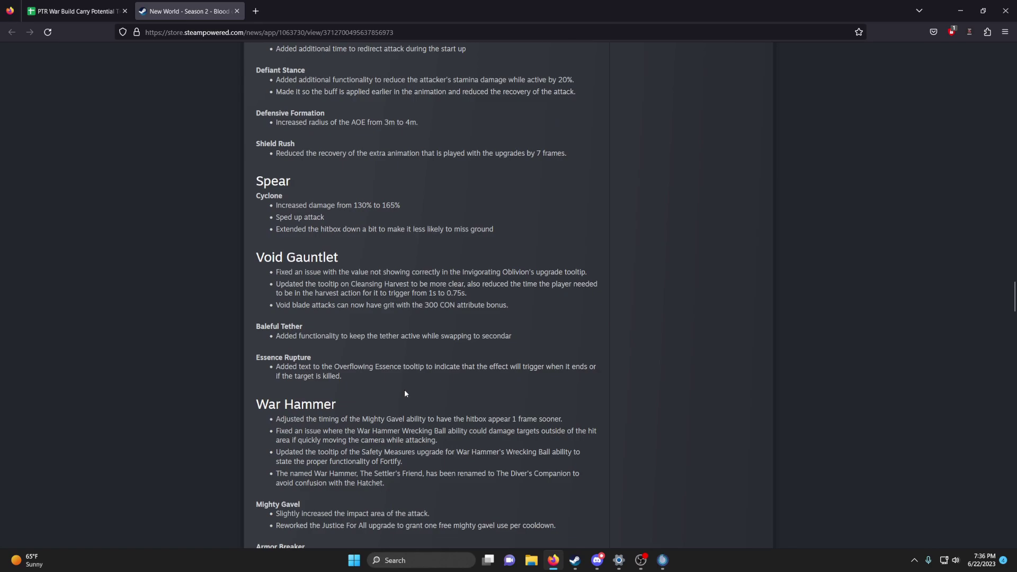
scroll(405, 393, down, 8)
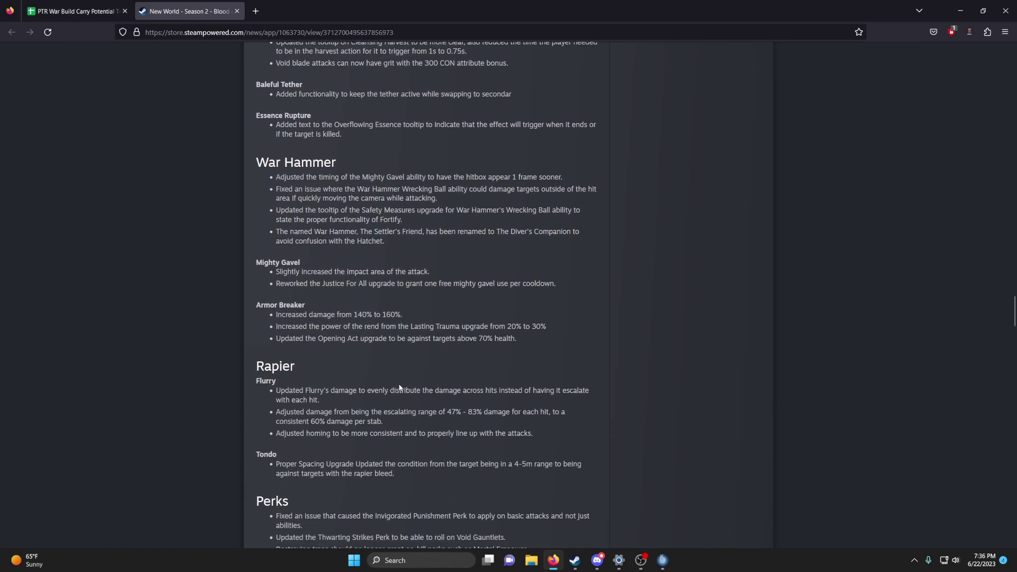
scroll(391, 376, up, 5)
scroll(389, 375, up, 15)
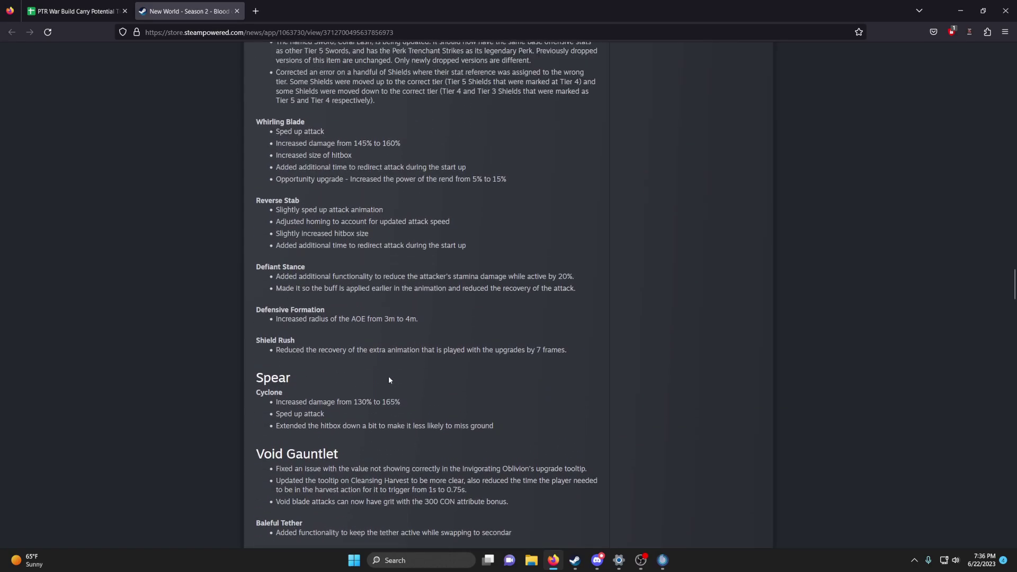
scroll(389, 376, up, 11)
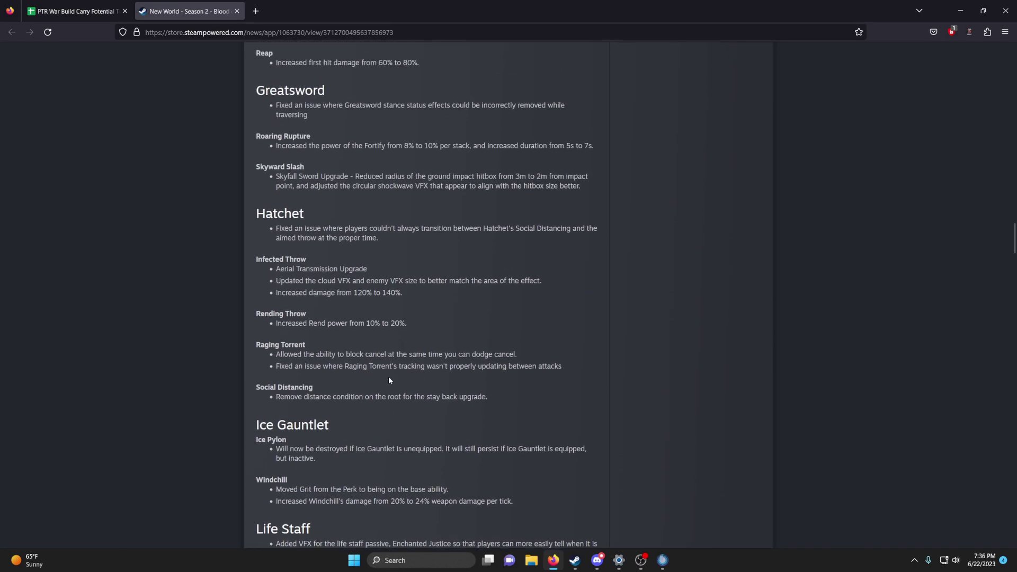
drag(304, 447, 573, 454)
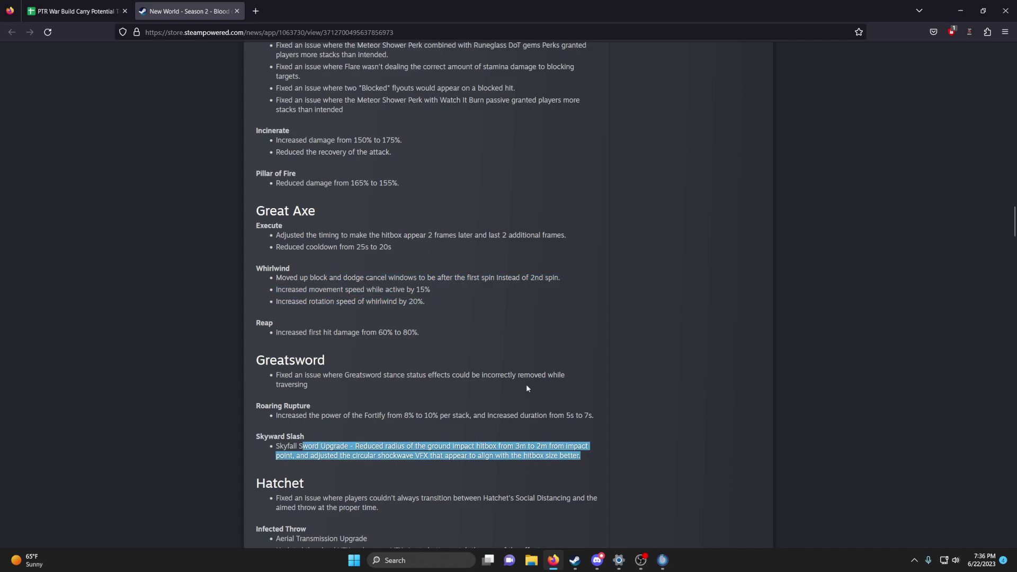
mouse_move(383, 414)
mouse_down()
mouse_move(638, 423)
mouse_move(335, 417)
mouse_up()
click(608, 421)
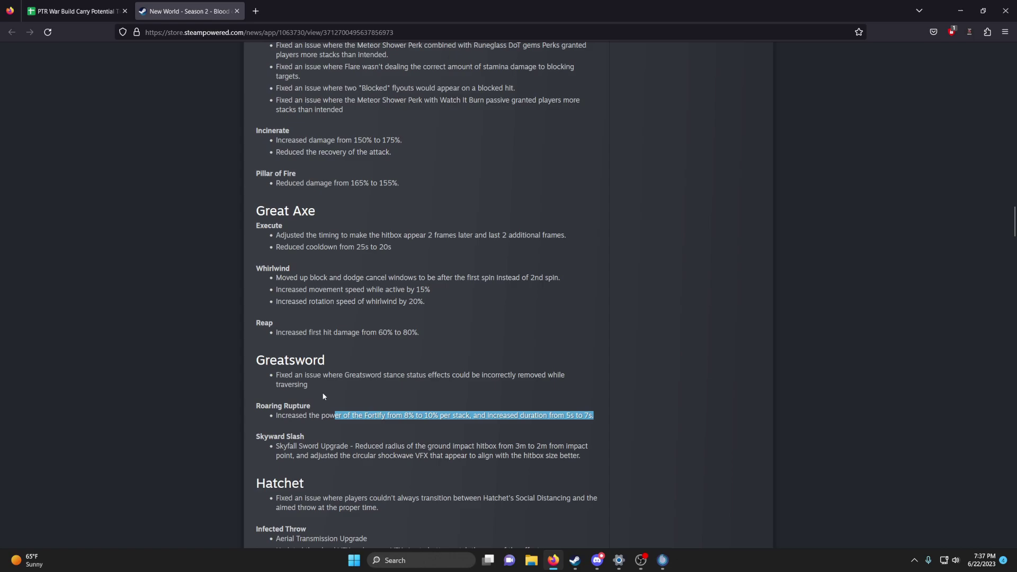
Return to the tier list sheet and paste the cut M GA GS build into the C Tier row at B5.
click(75, 11)
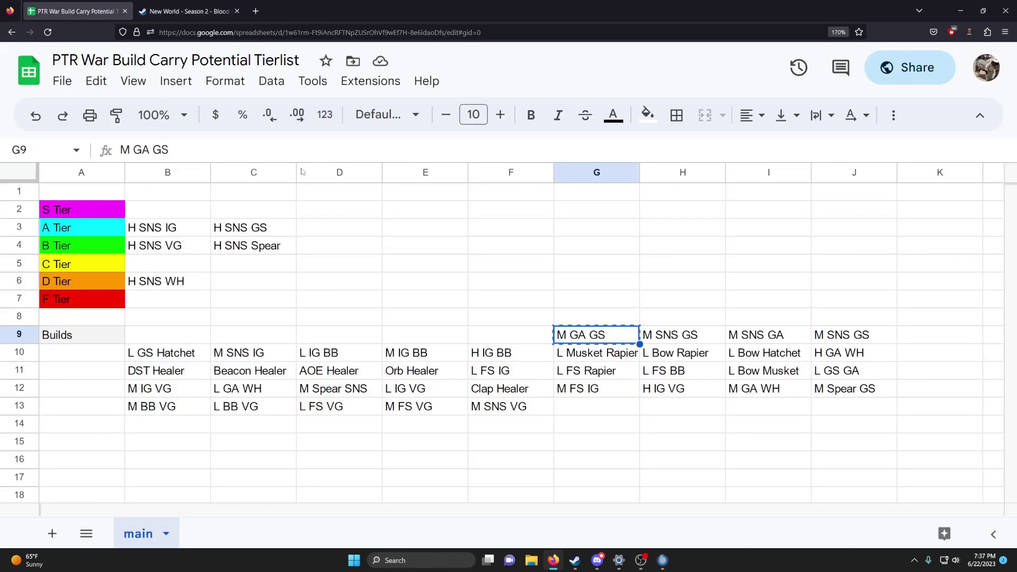
click(401, 270)
click(578, 329)
click(177, 270)
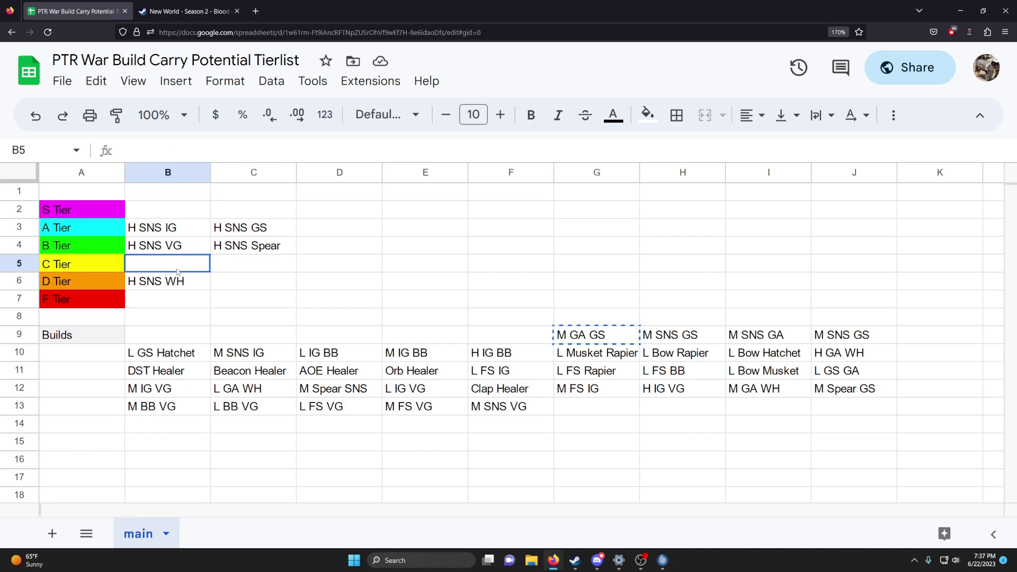
key(ctrl+v)
click(380, 287)
click(636, 335)
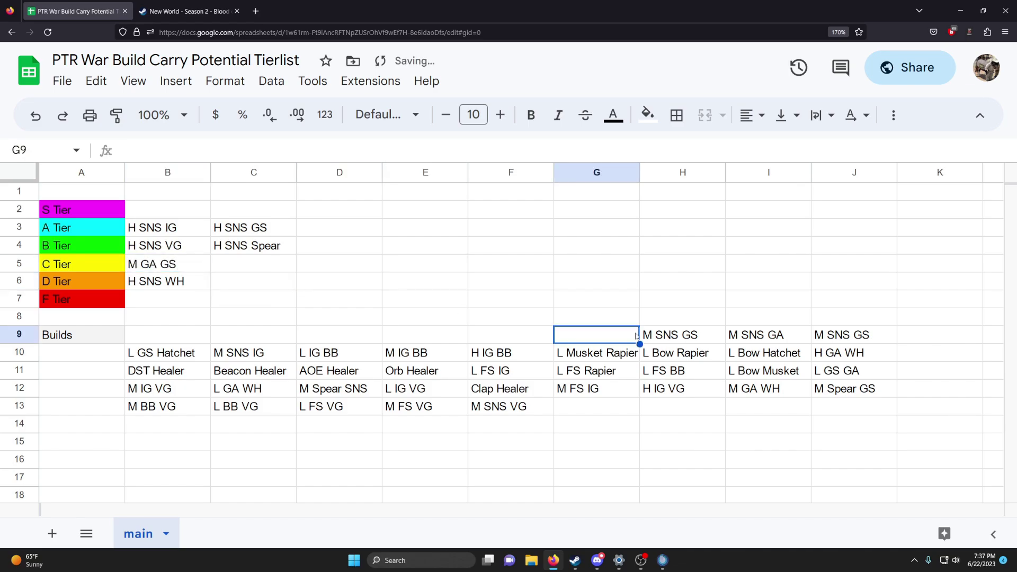
Move the M SNS GS build from H9 to the A Tier row in D3, glancing at the patch notes before placing it.
click(660, 340)
key(ctrl+x)
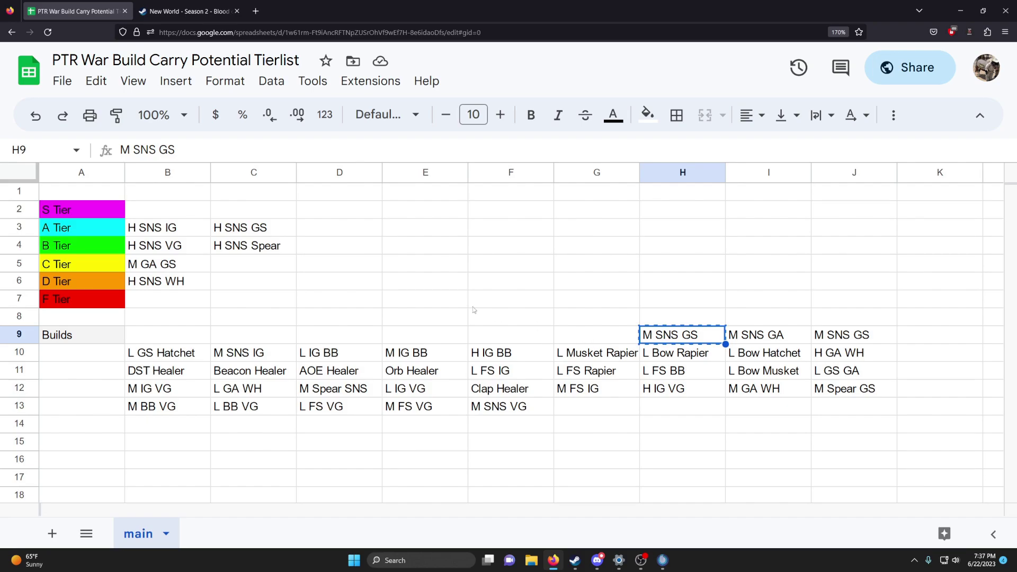
click(185, 11)
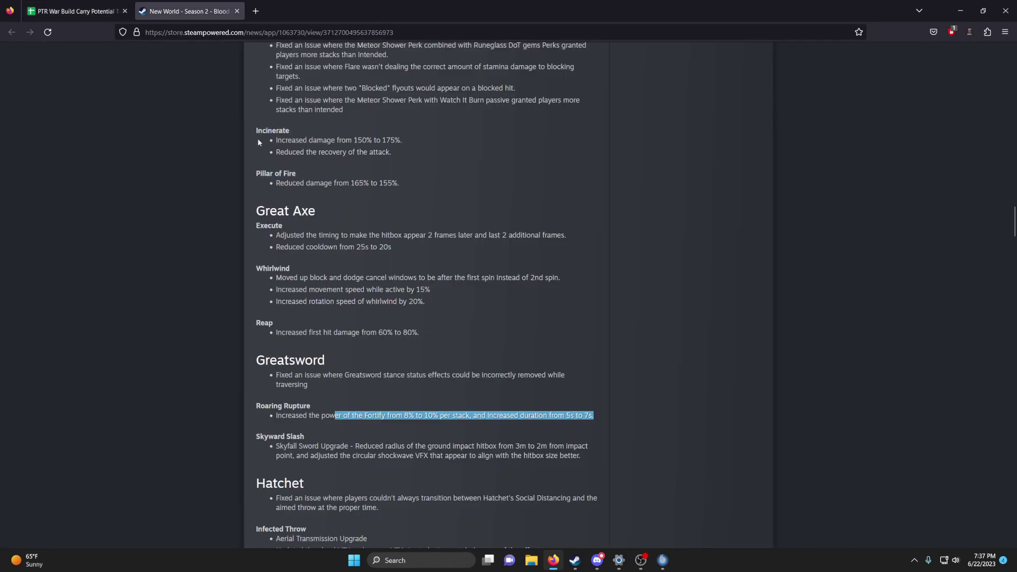
scroll(422, 292, up, 6)
scroll(422, 292, down, 6)
click(74, 11)
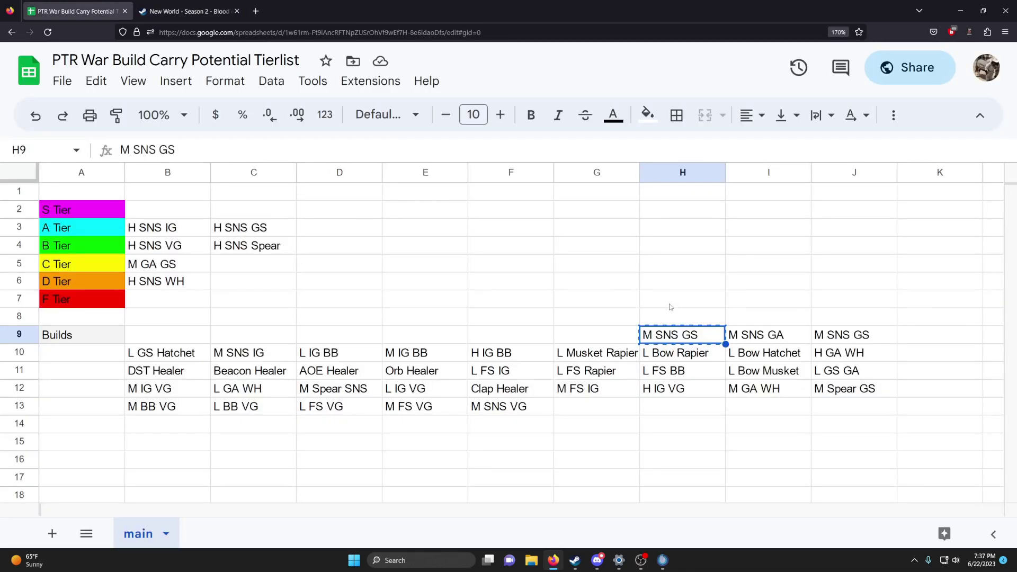
click(317, 231)
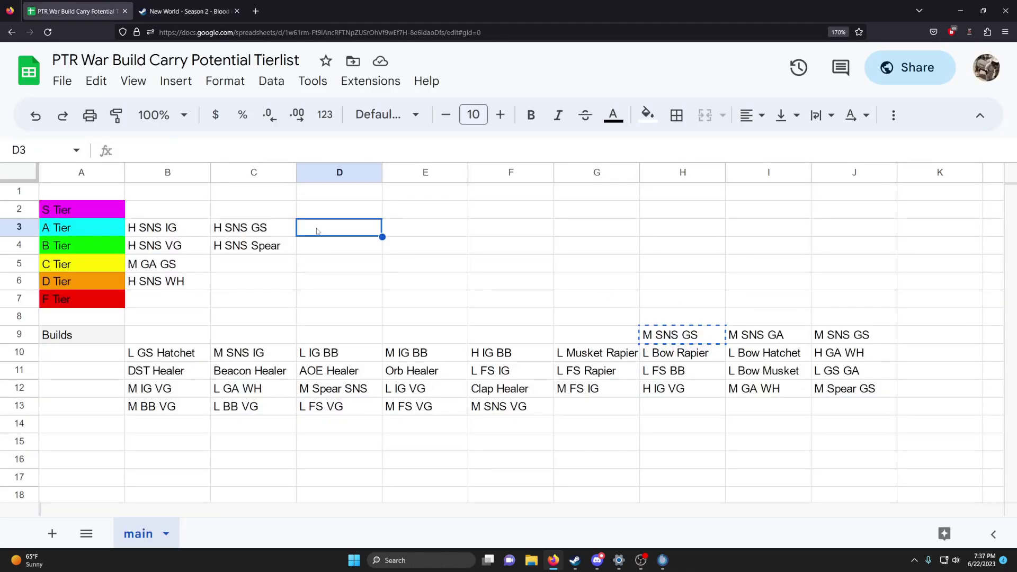
key(ctrl+v)
click(348, 253)
Move the M SNS GS build from D3 up to the S Tier row in B2.
click(343, 228)
double_click(342, 231)
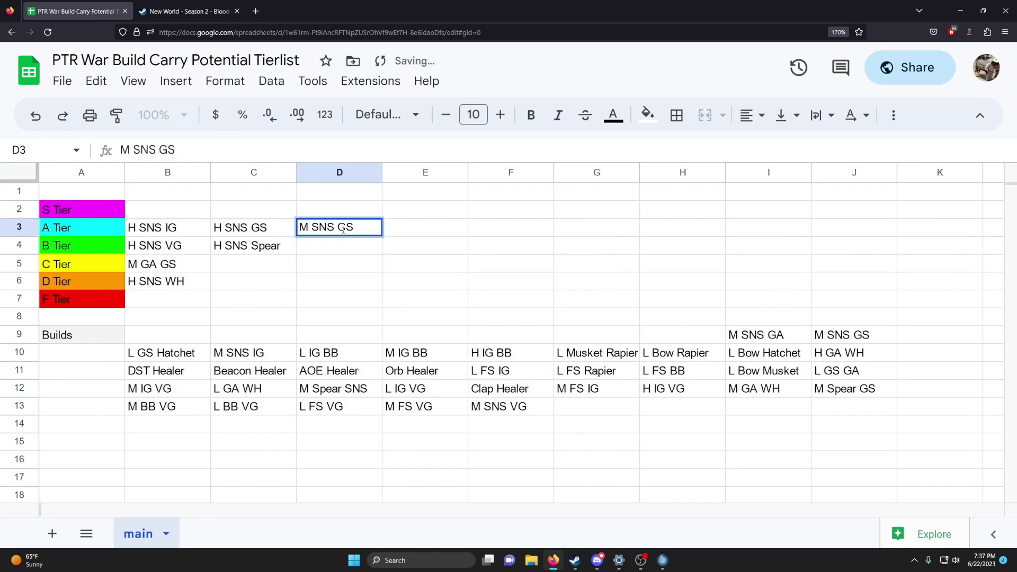
key(ctrl+a)
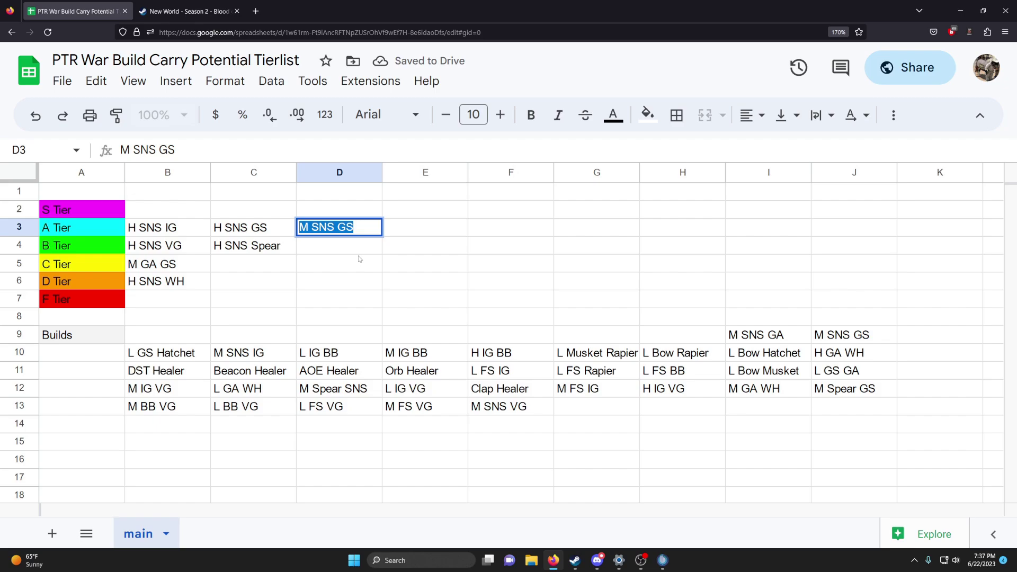
click(359, 259)
click(360, 234)
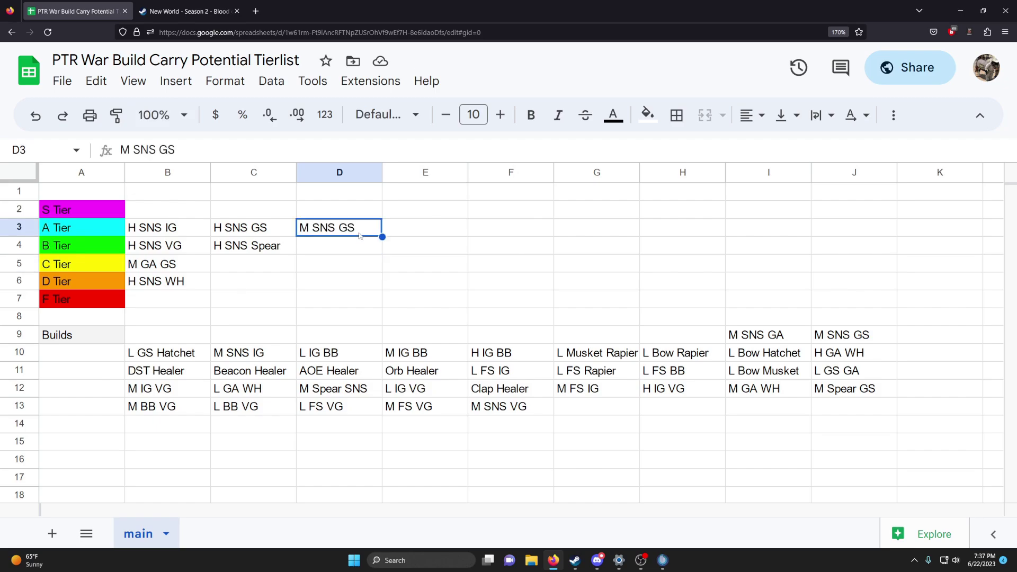
key(ctrl+x)
click(159, 209)
key(ctrl+v)
click(330, 254)
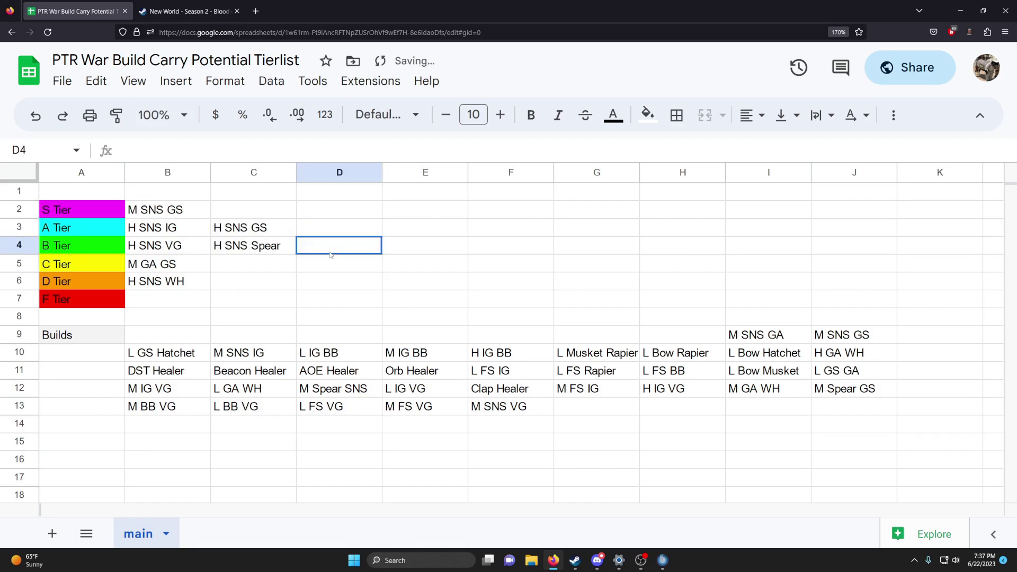
click(220, 221)
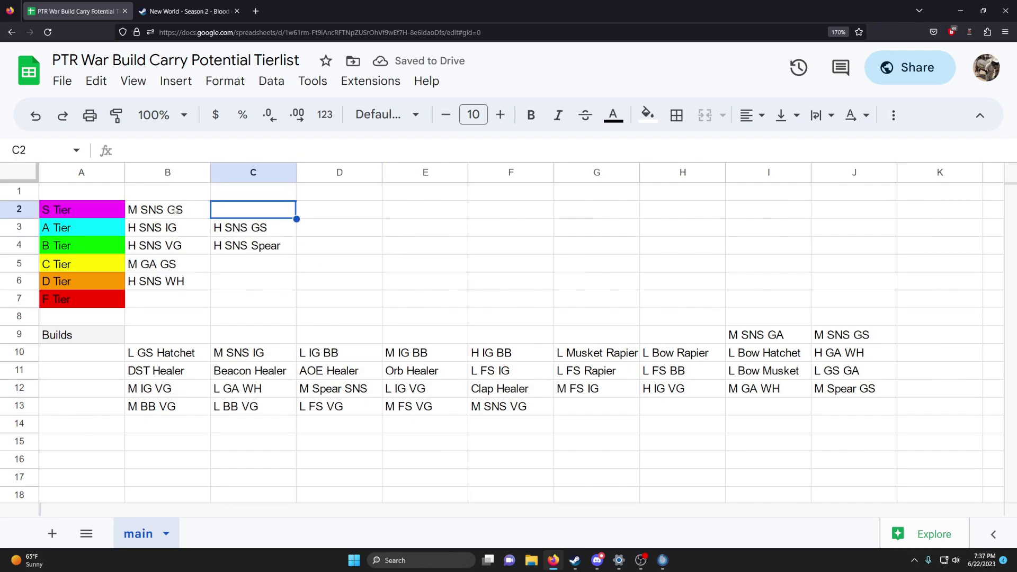
click(207, 213)
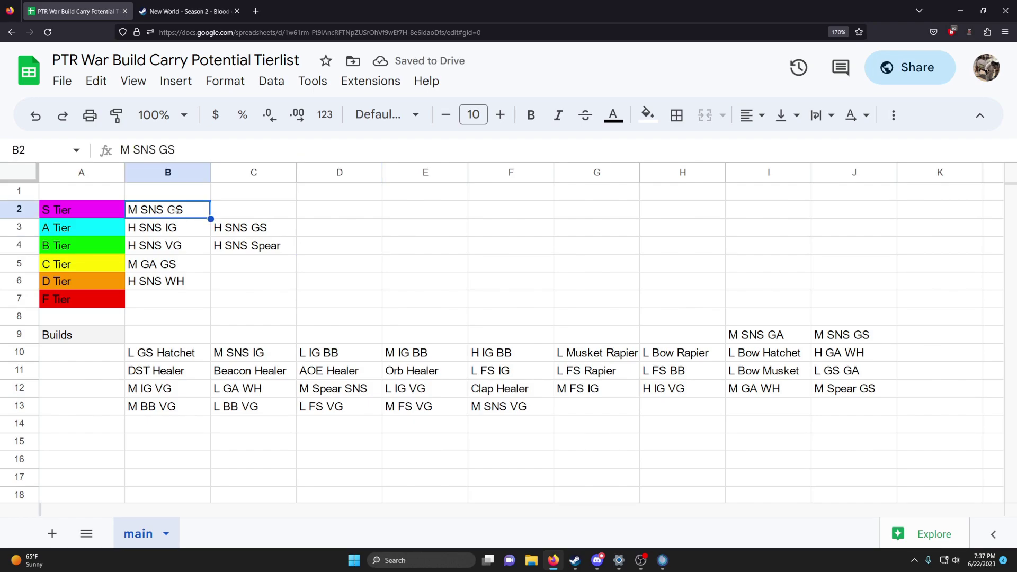
click(328, 251)
click(187, 209)
click(336, 247)
click(168, 216)
click(387, 249)
click(204, 213)
Switch to the patch notes and examine the Sword & Shield changes to Shield Rush, Reverse Stab and Whirling Blade.
click(186, 11)
scroll(396, 298, up, 5)
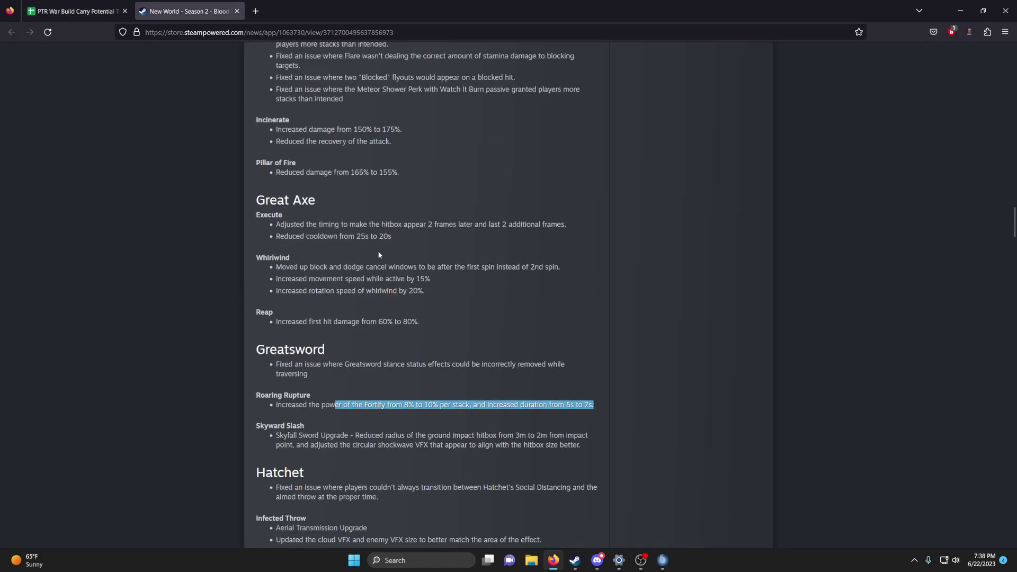
scroll(396, 298, up, 15)
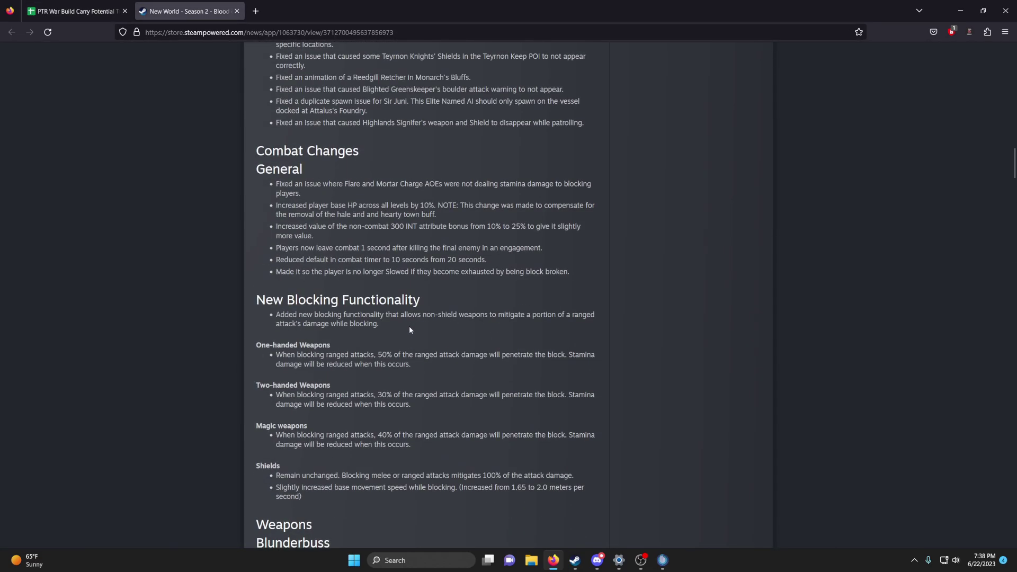
scroll(412, 330, down, 20)
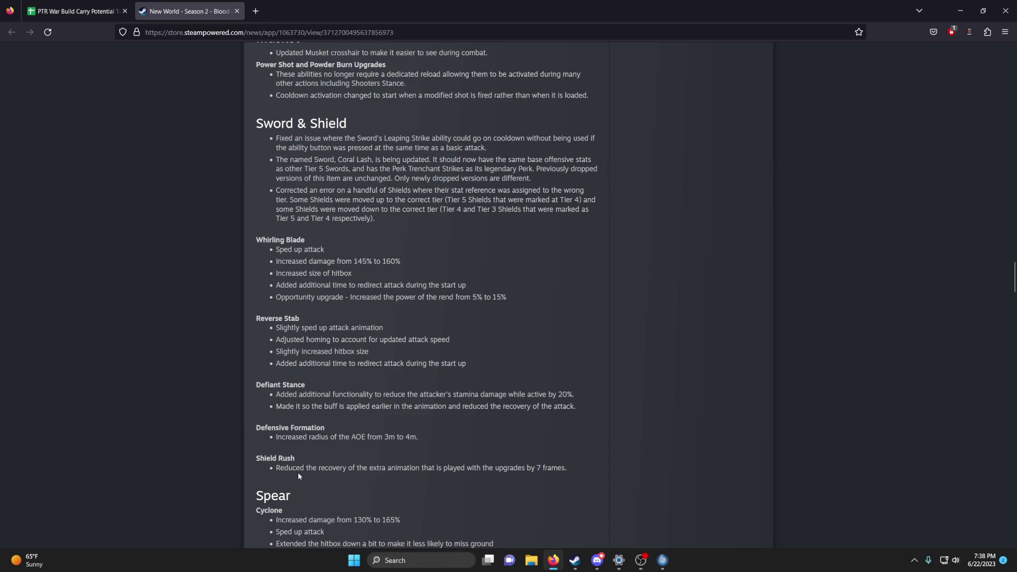
drag(299, 469, 562, 471)
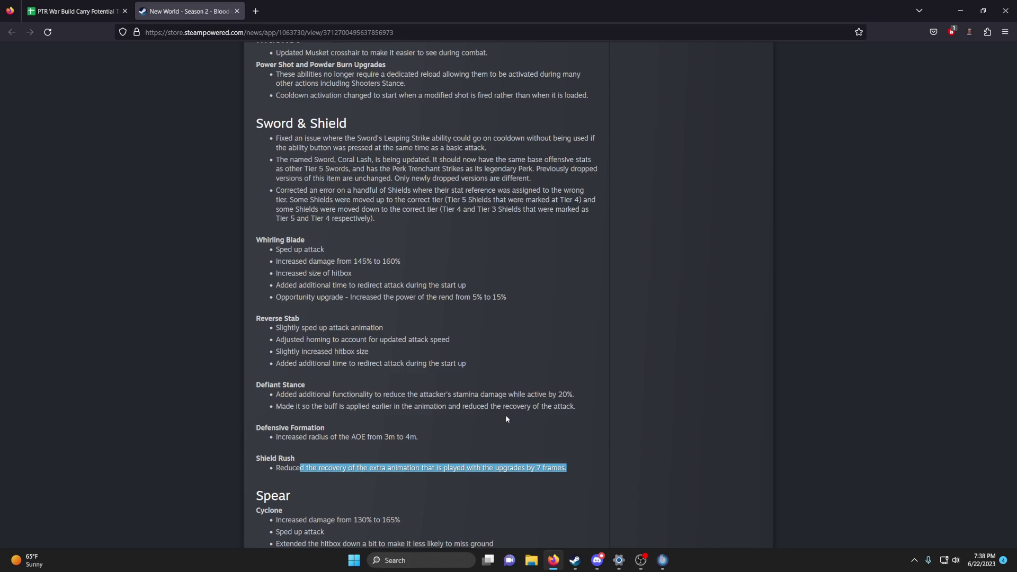
drag(289, 327, 466, 365)
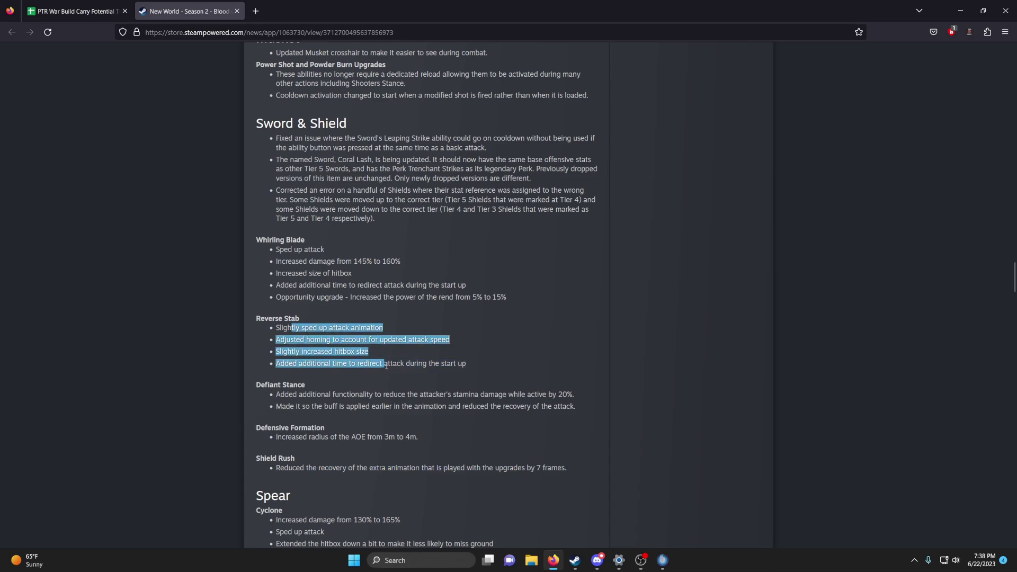
click(411, 296)
drag(284, 249, 451, 296)
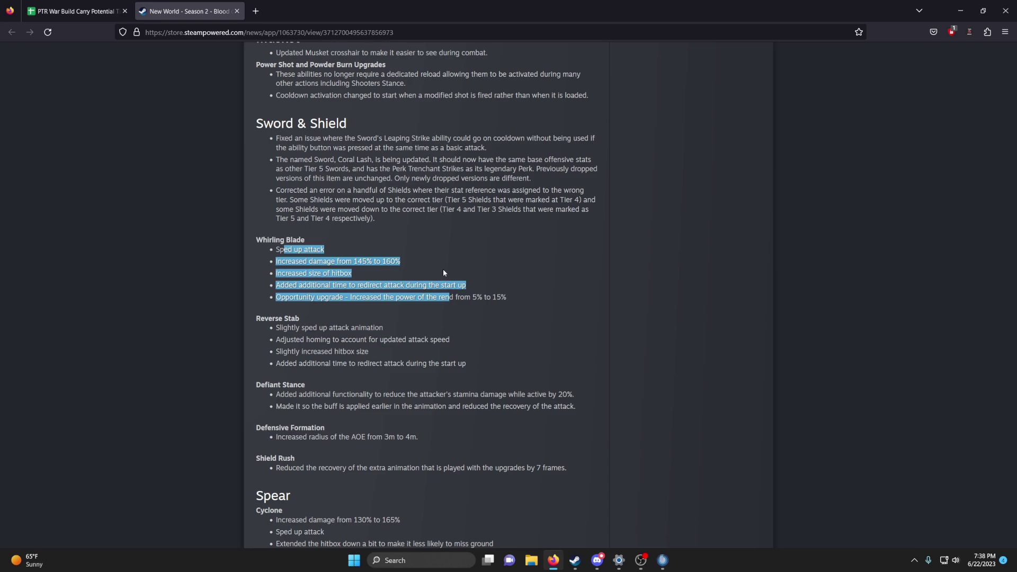
click(461, 299)
drag(455, 298, 518, 301)
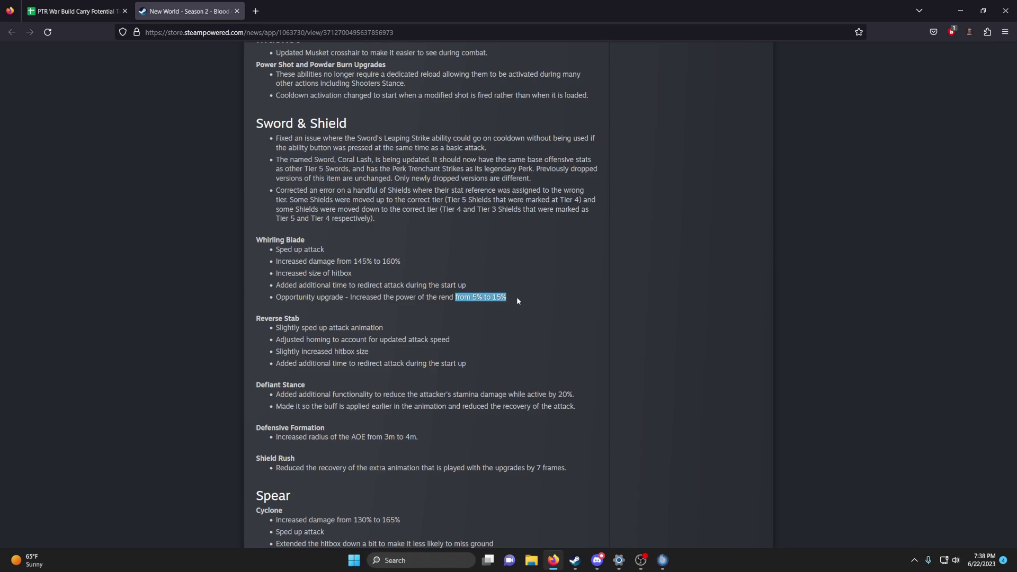
drag(347, 285, 517, 301)
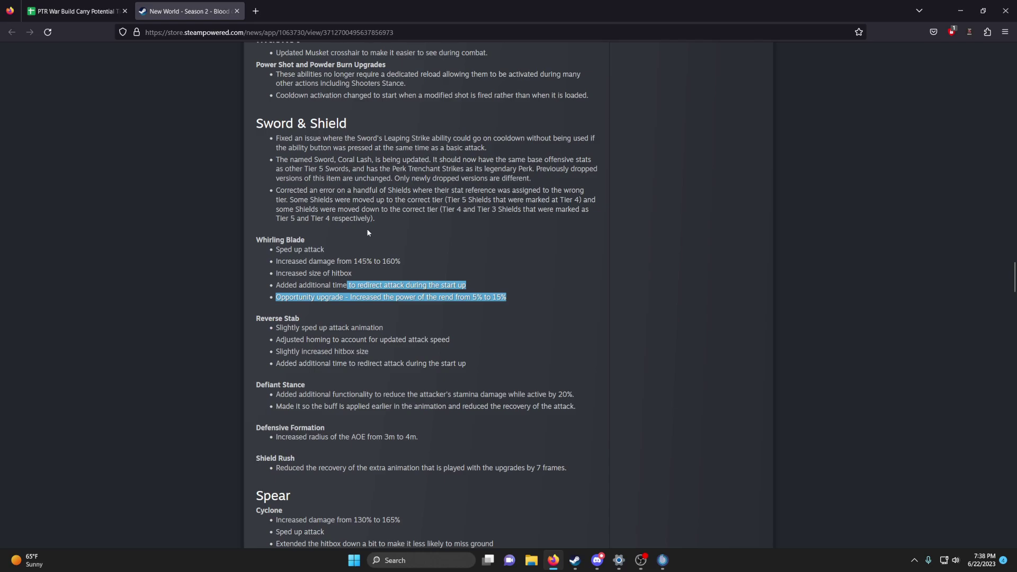
Return to the tier list sheet and move the M SNS GA build from I9 to the B Tier row in D4.
key(ctrl+Tab)
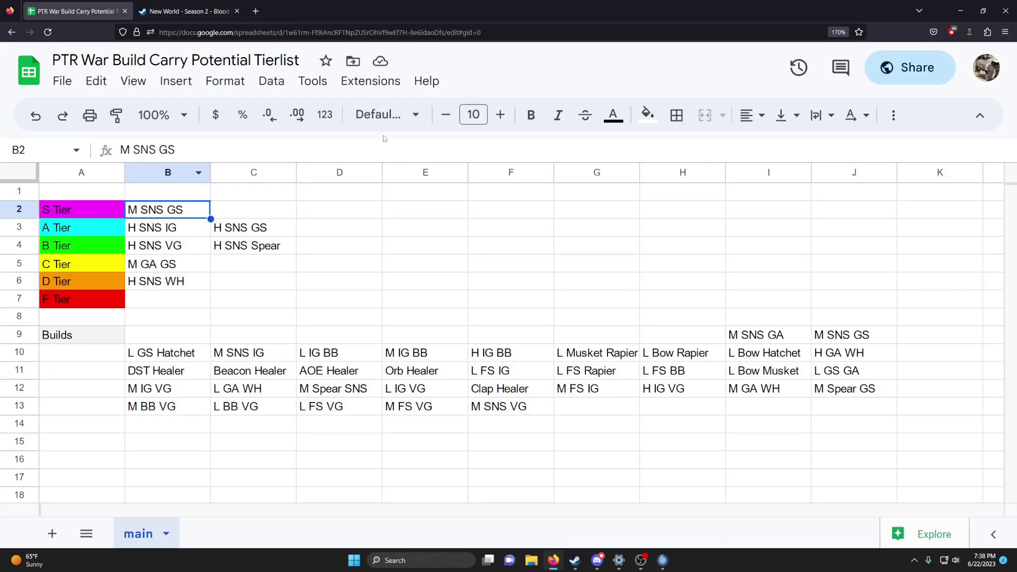
click(401, 234)
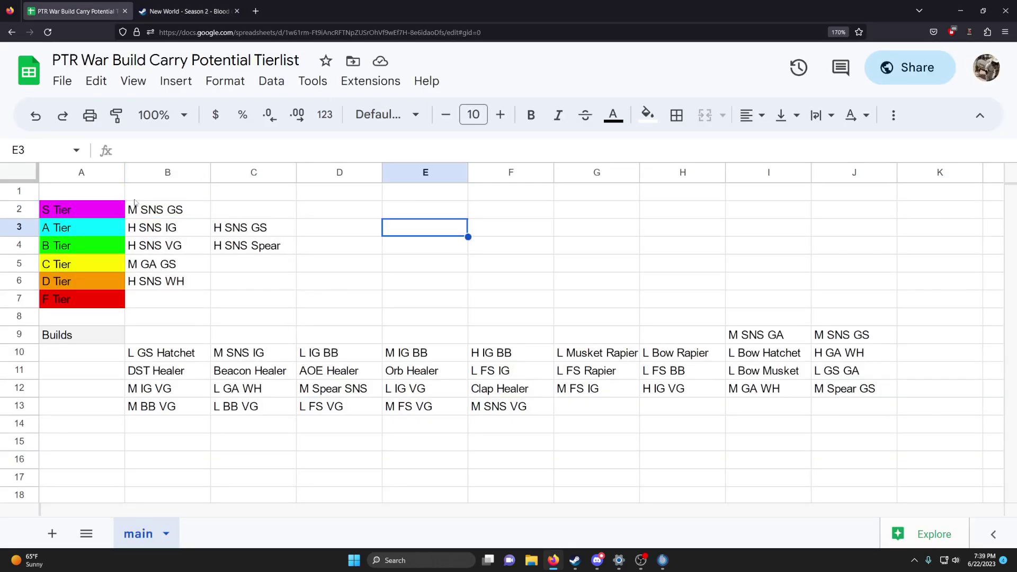
click(183, 210)
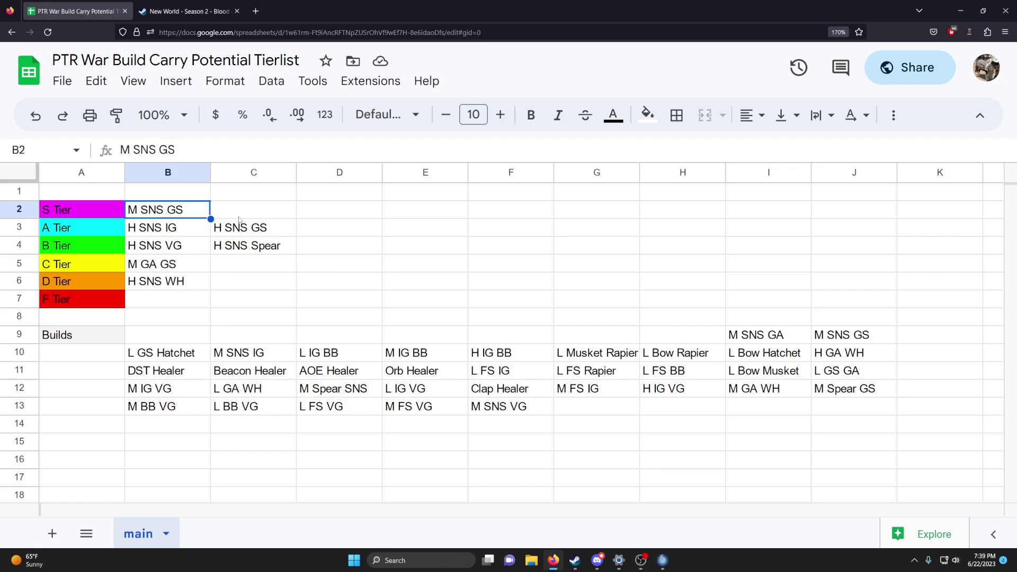
click(283, 250)
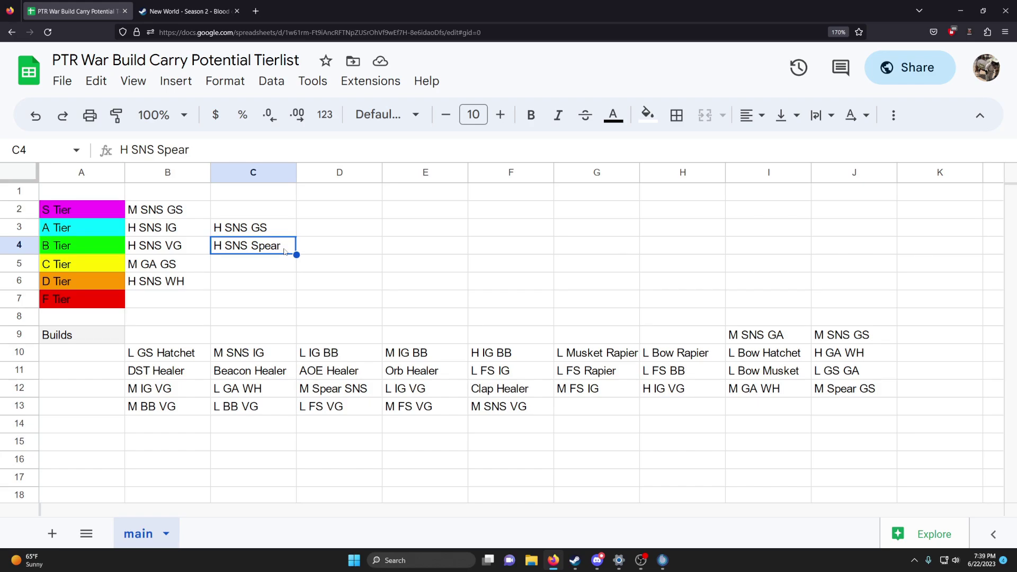
click(741, 333)
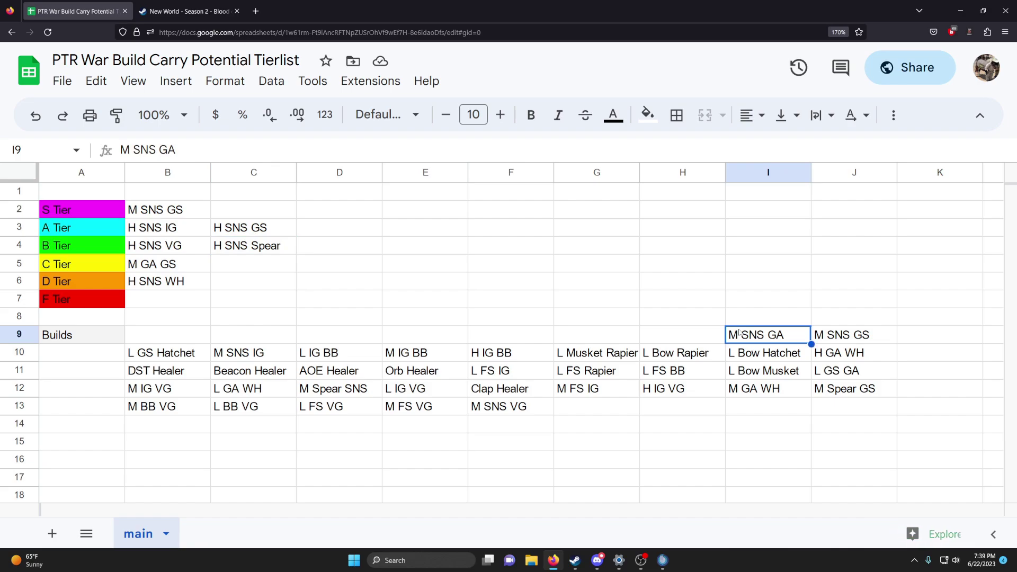
key(ctrl+c)
click(181, 217)
click(301, 249)
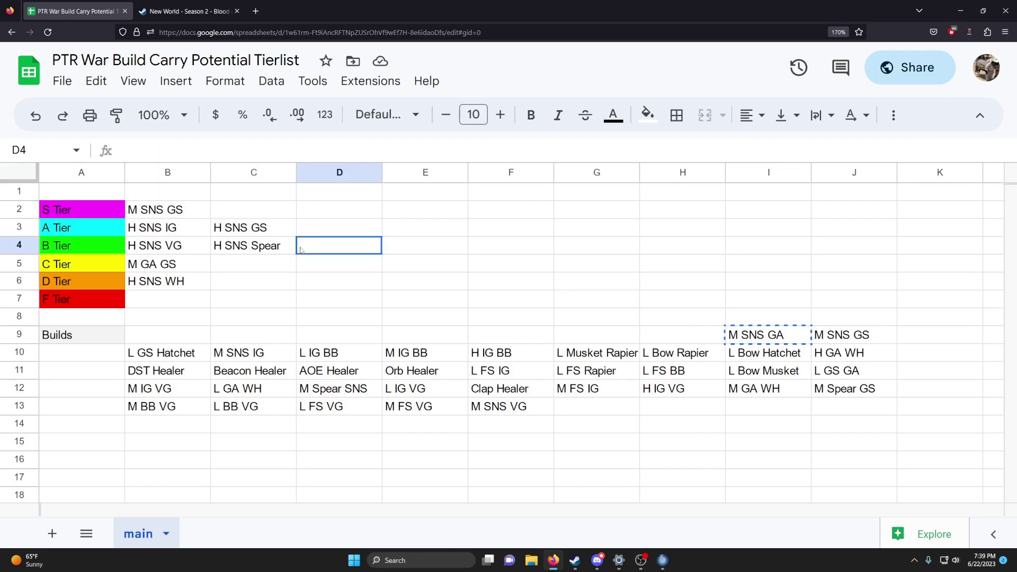
key(ctrl+v)
click(312, 282)
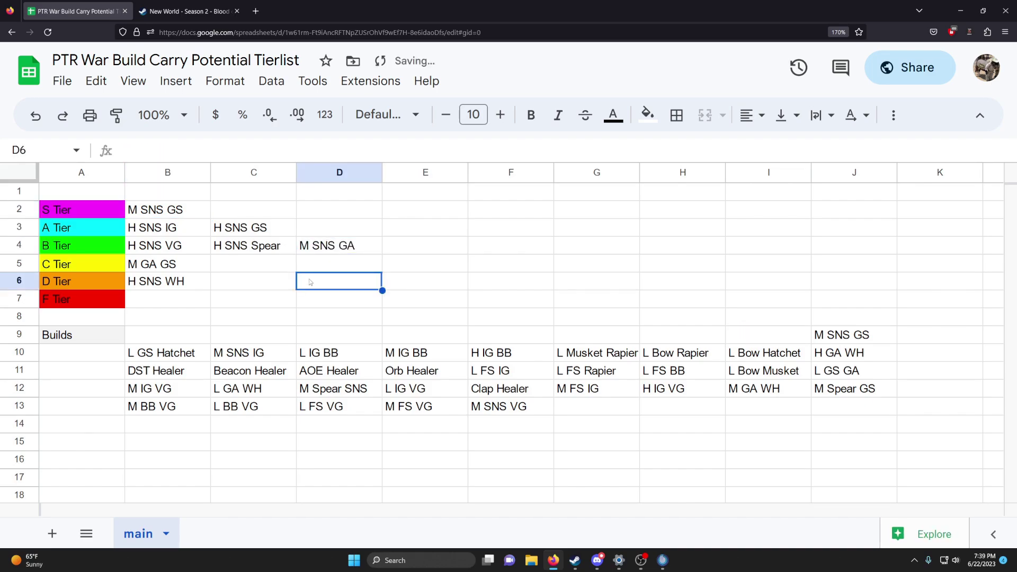
double_click(367, 247)
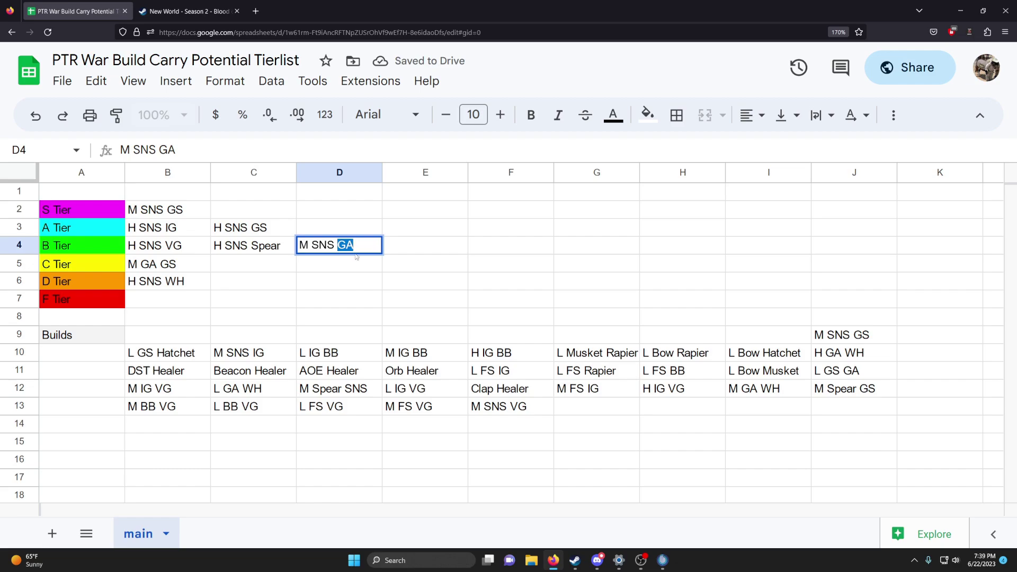
click(170, 211)
double_click(166, 209)
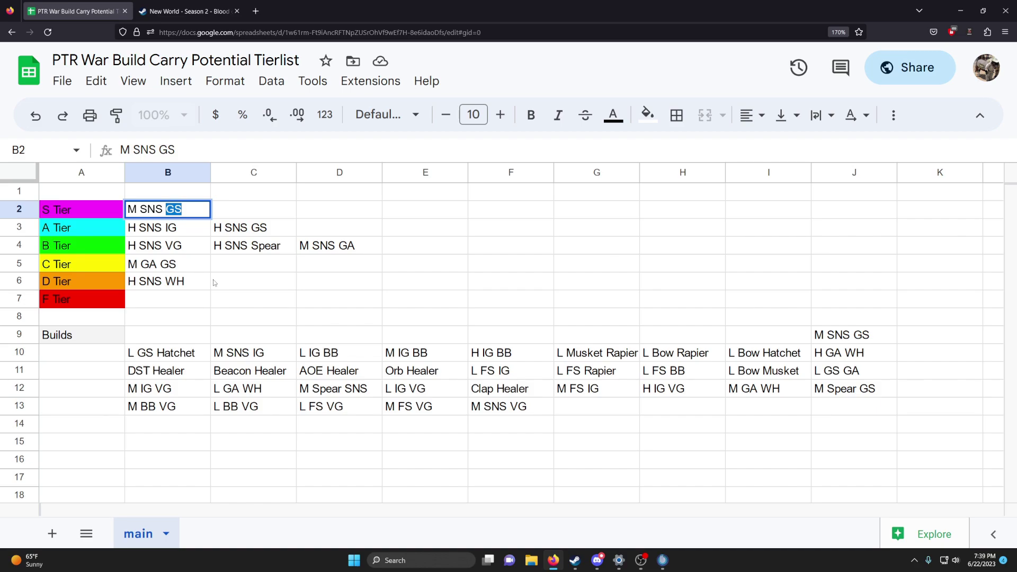
click(329, 252)
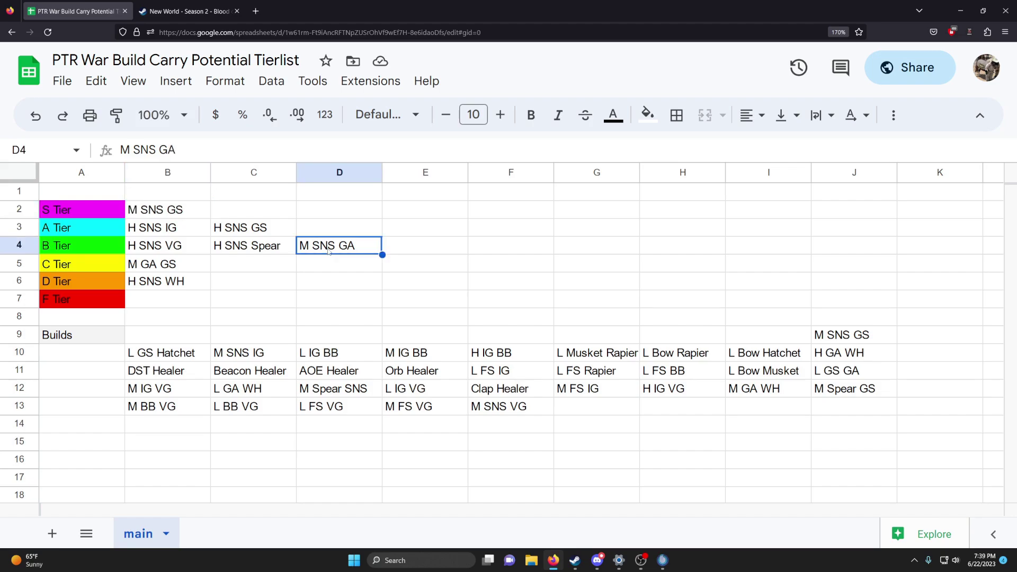
Remove the duplicate M SNS GS build from J9 and cut the L GS Hatchet build in B10.
click(828, 337)
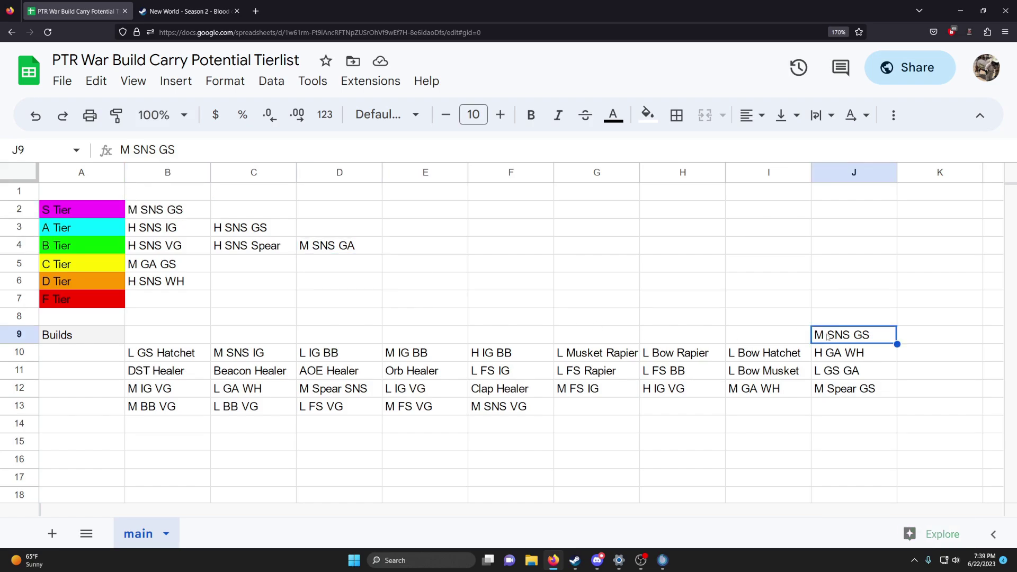
key(ctrl+c)
key(ctrl+z)
key(ctrl+z)
key(ctrl+z)
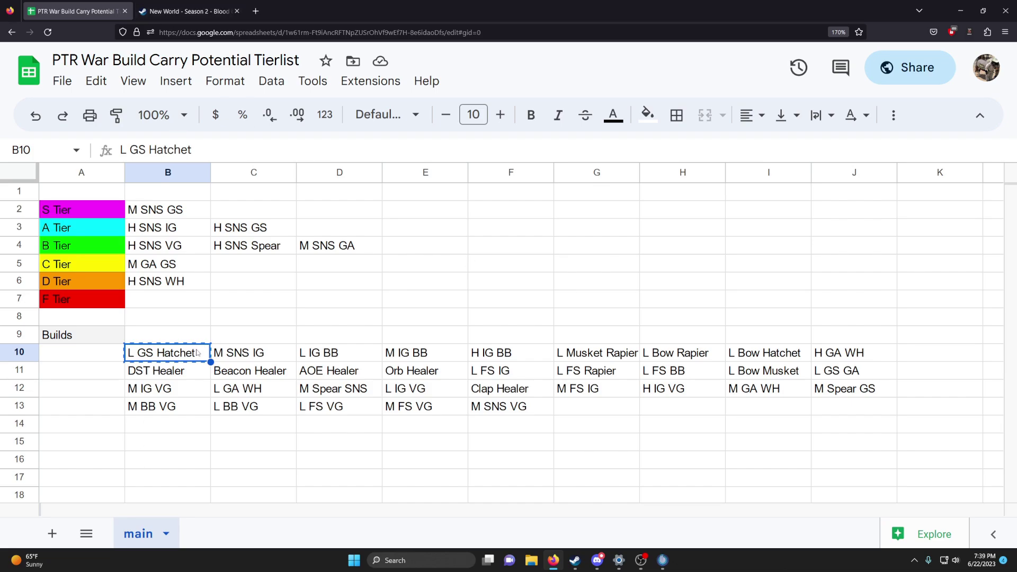
Search the patch notes for "Hatchet" and examine the changes to Infected Throw, Rending Throw, Raging Torrent and Social Distancing.
click(167, 10)
scroll(360, 261, down, 10)
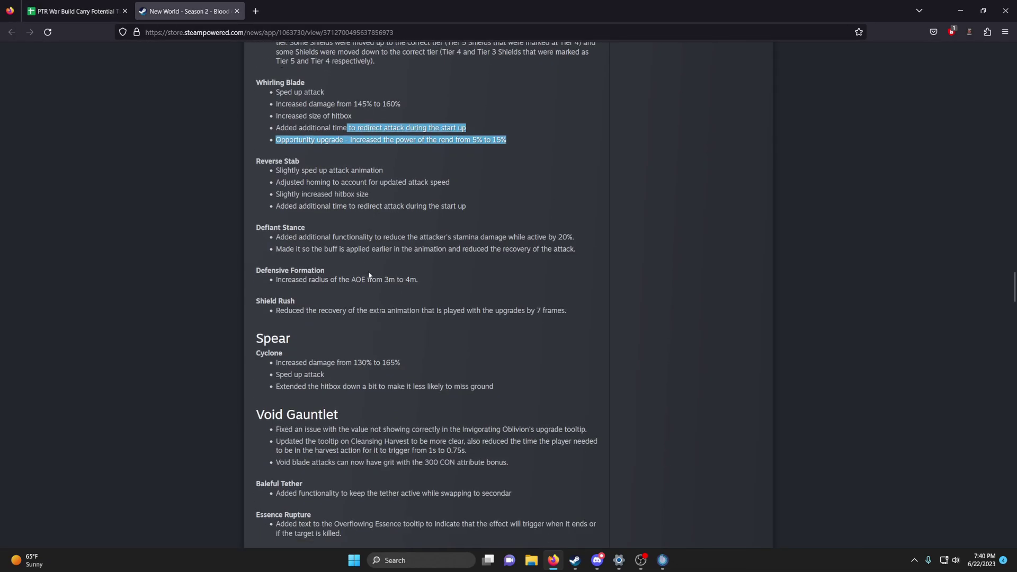
scroll(422, 304, up, 12)
click(422, 304)
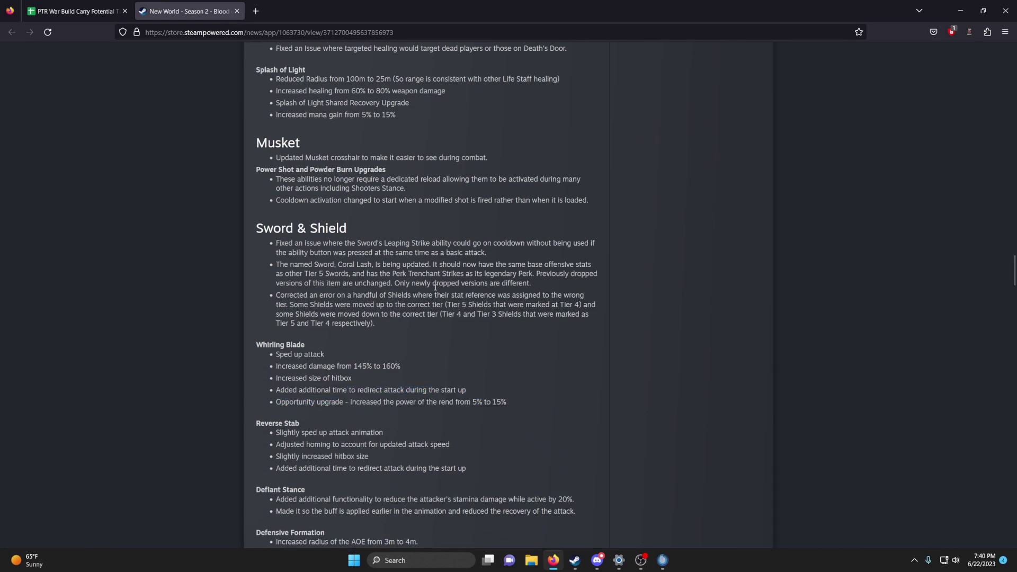
key(ctrl+f)
text(Hatchet)
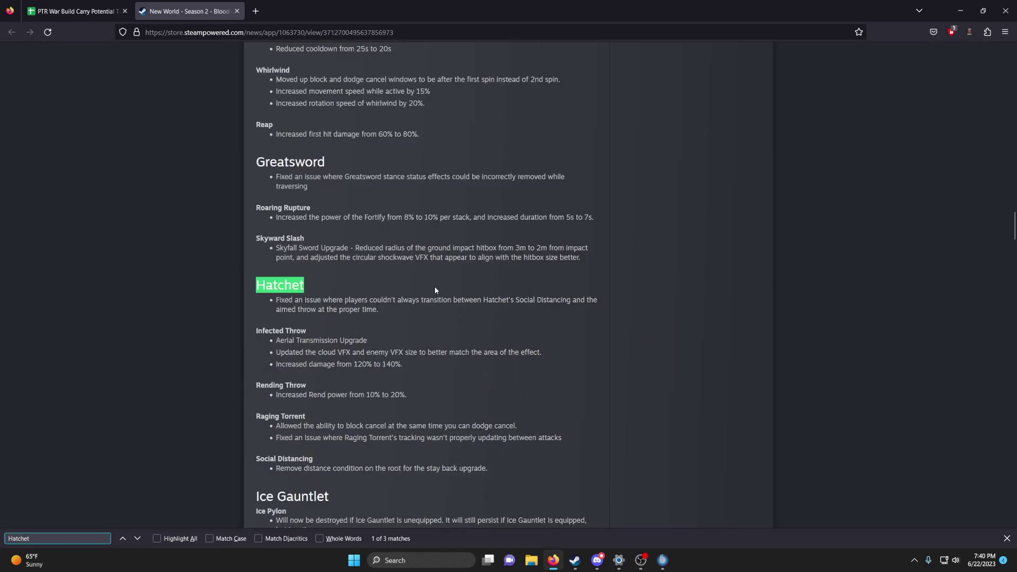
scroll(413, 291, down, 1)
drag(299, 289, 390, 329)
drag(295, 342, 407, 343)
drag(276, 373, 538, 397)
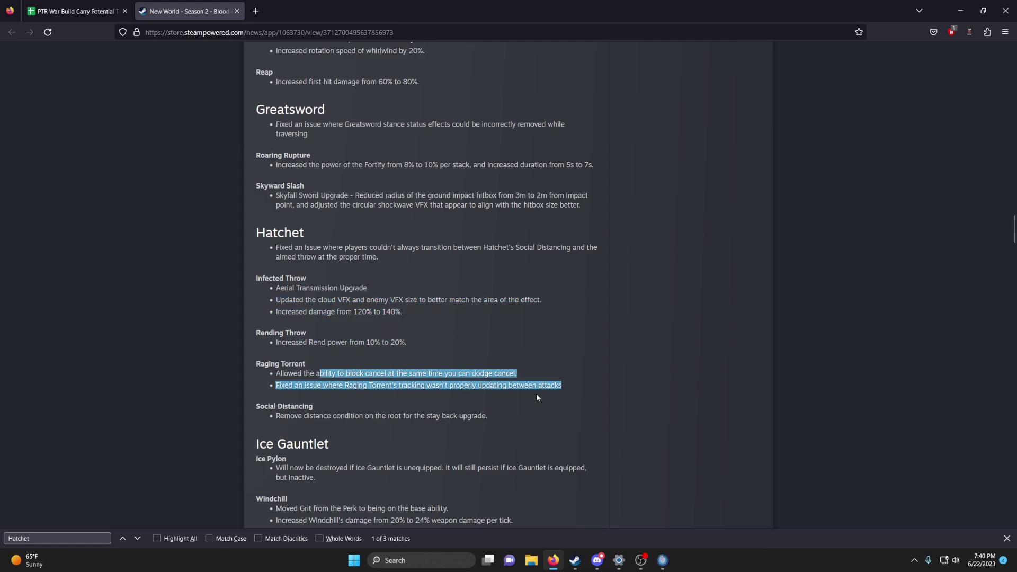
drag(298, 416, 555, 421)
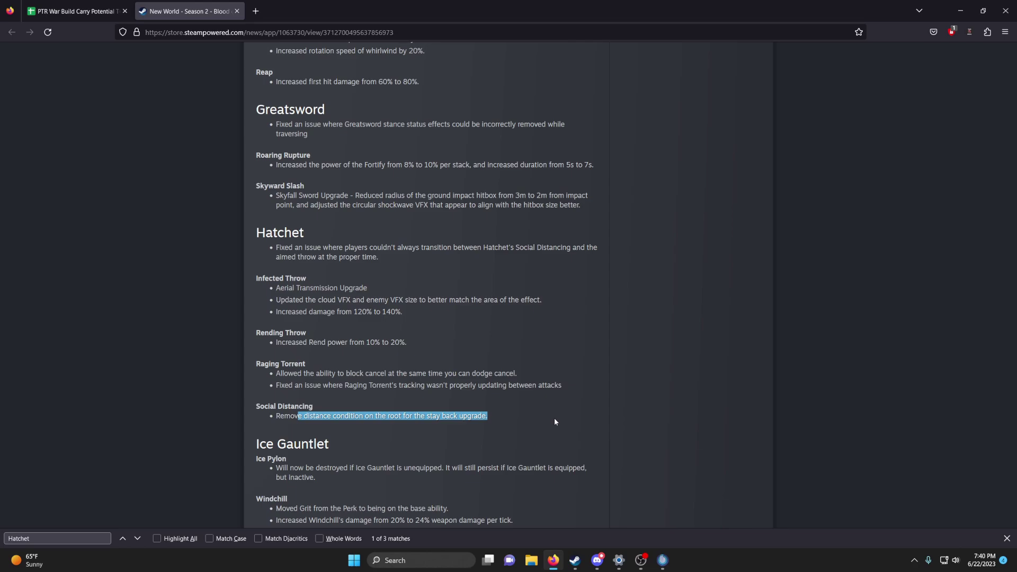
Return to the tier list sheet and paste the cut L GS Hatchet build into the A Tier row at D3.
click(74, 11)
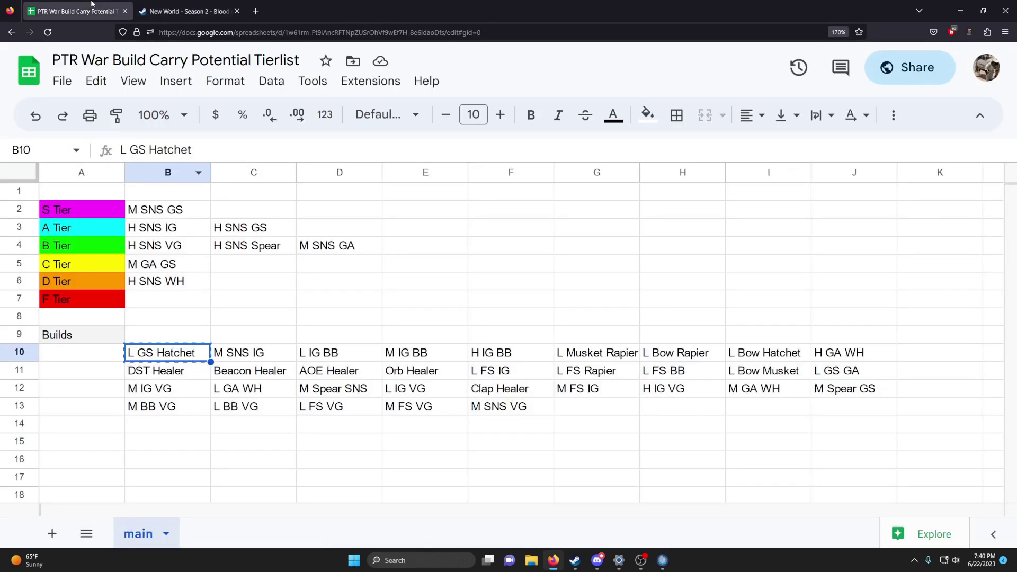
click(273, 208)
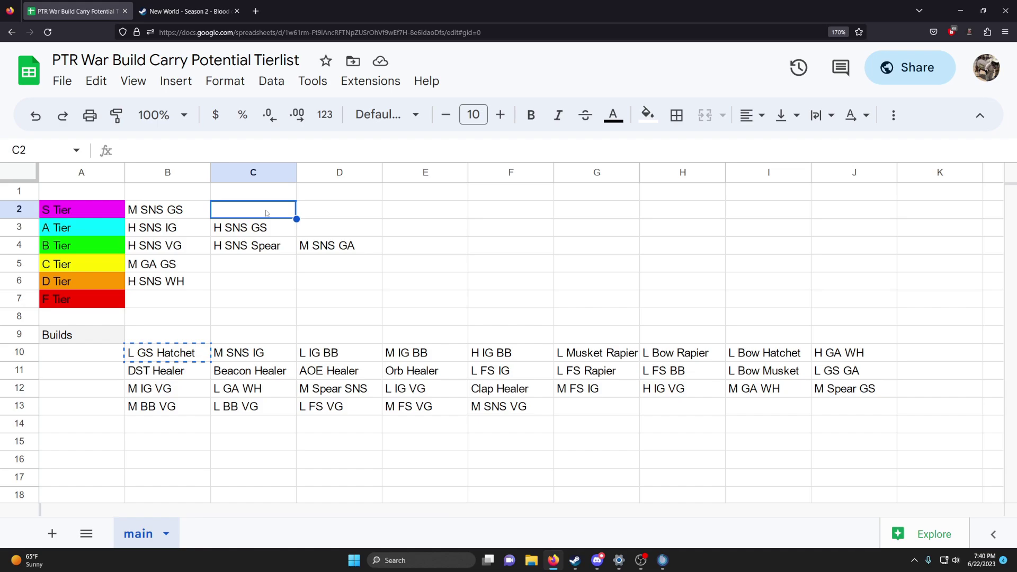
click(339, 234)
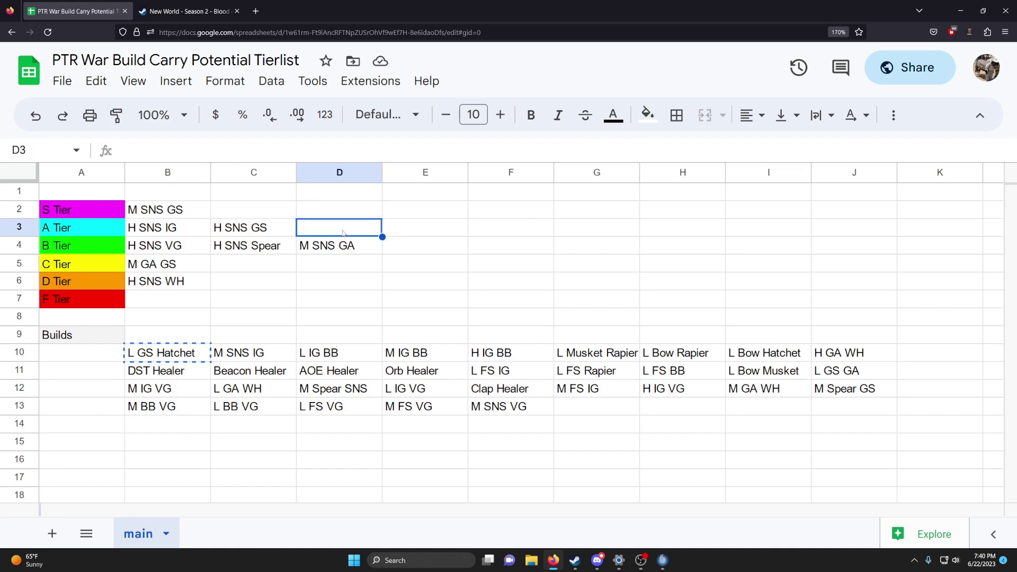
key(ctrl+v)
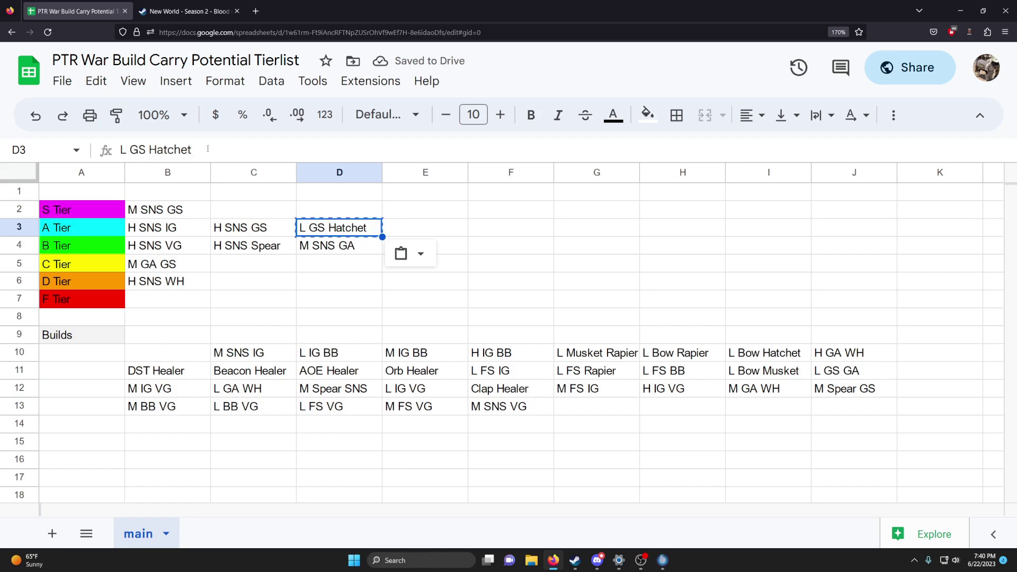
Move the L GS Hatchet build from D3 up to the S Tier row in C2.
key(ctrl+x)
click(258, 212)
key(ctrl+v)
click(292, 269)
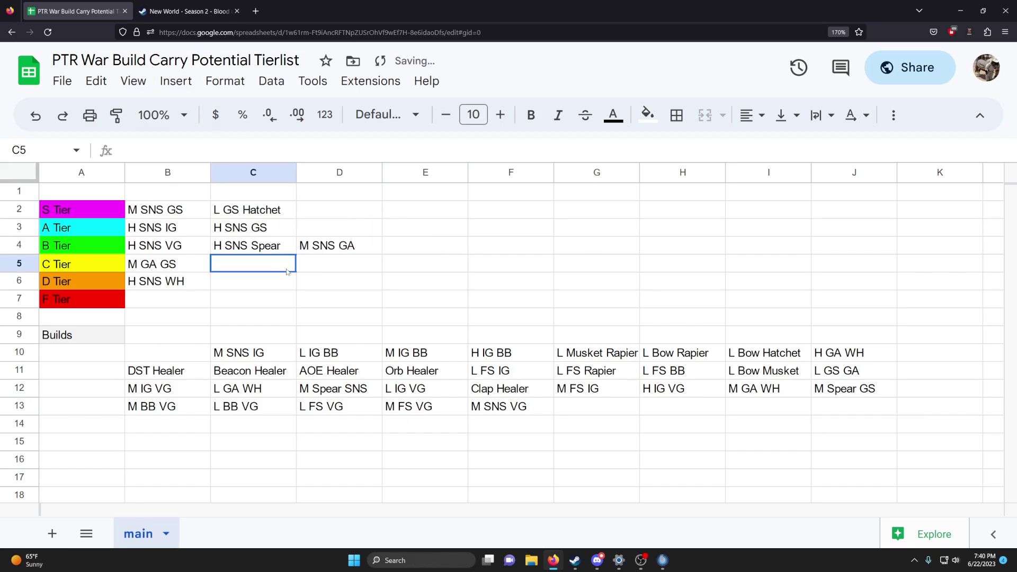
click(259, 215)
click(320, 227)
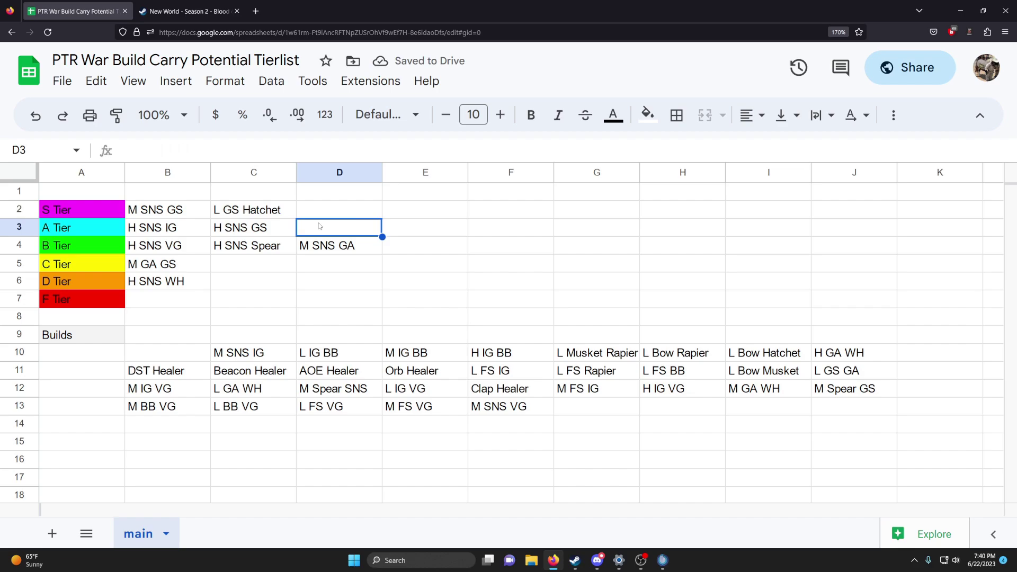
click(265, 213)
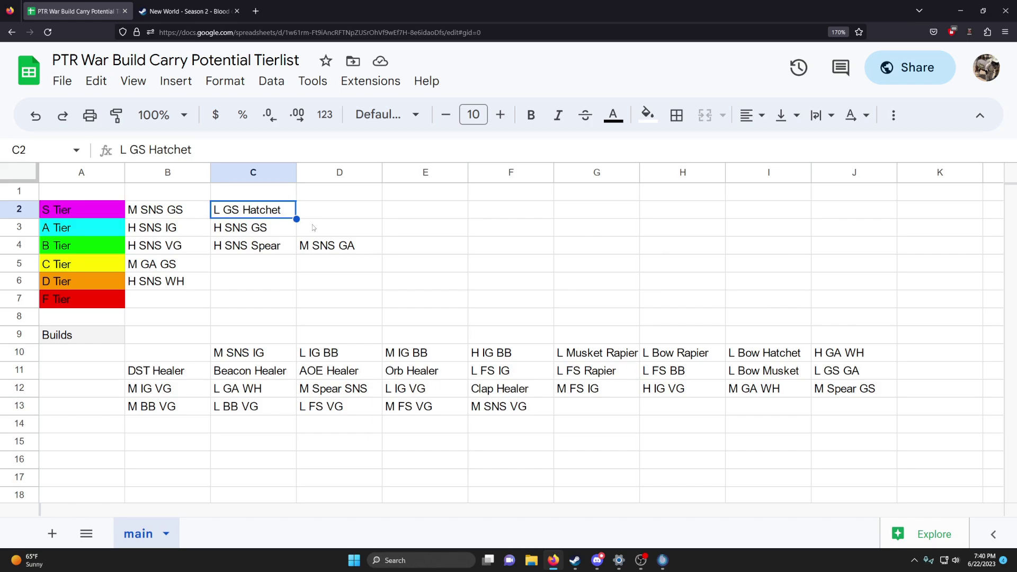
Glance back at the Hatchet patch notes and compare the L GS Hatchet placement in C2 with the builds in the lower tiers.
click(185, 11)
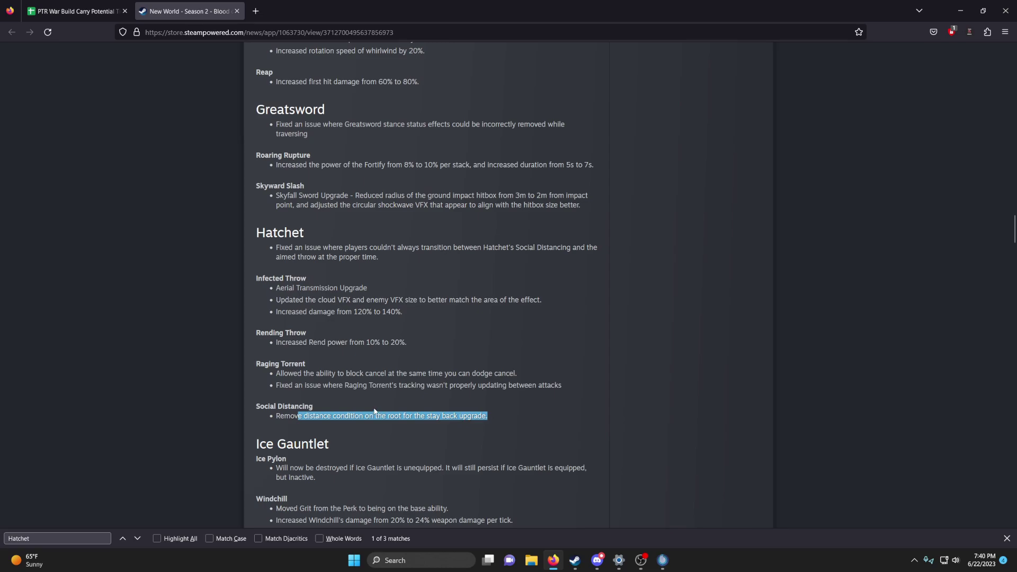
click(79, 11)
click(262, 228)
click(245, 210)
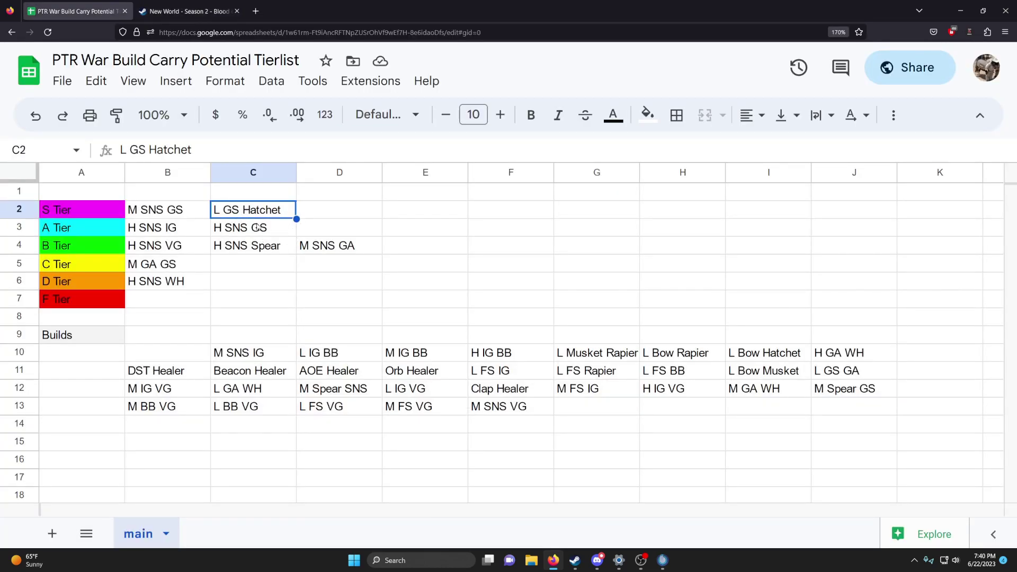
click(330, 246)
click(281, 213)
click(304, 245)
click(274, 216)
click(294, 263)
click(271, 223)
click(270, 212)
Move the M SNS IG build from C10 to the C Tier row in C5.
click(249, 354)
key(ctrl+c)
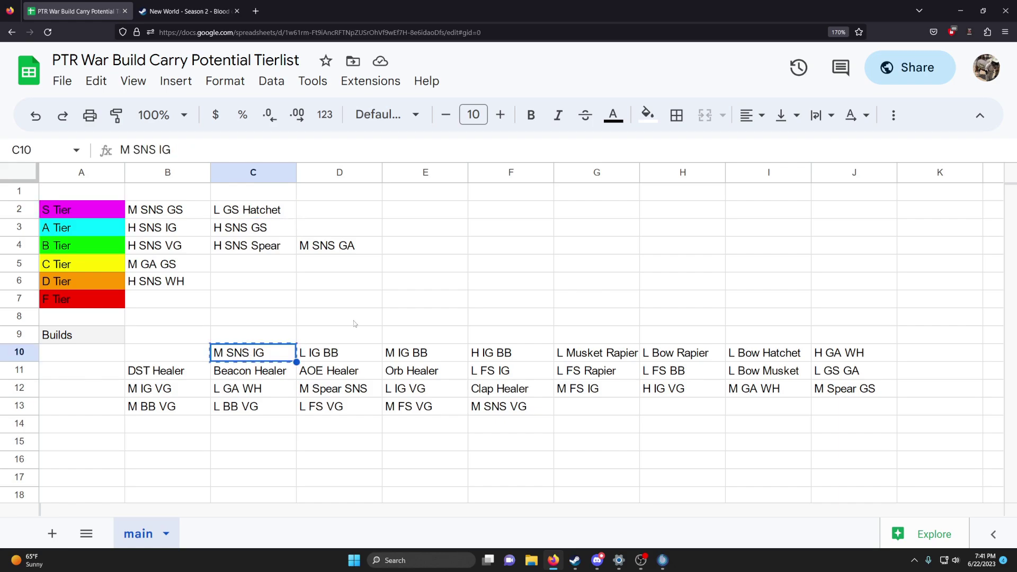
click(355, 234)
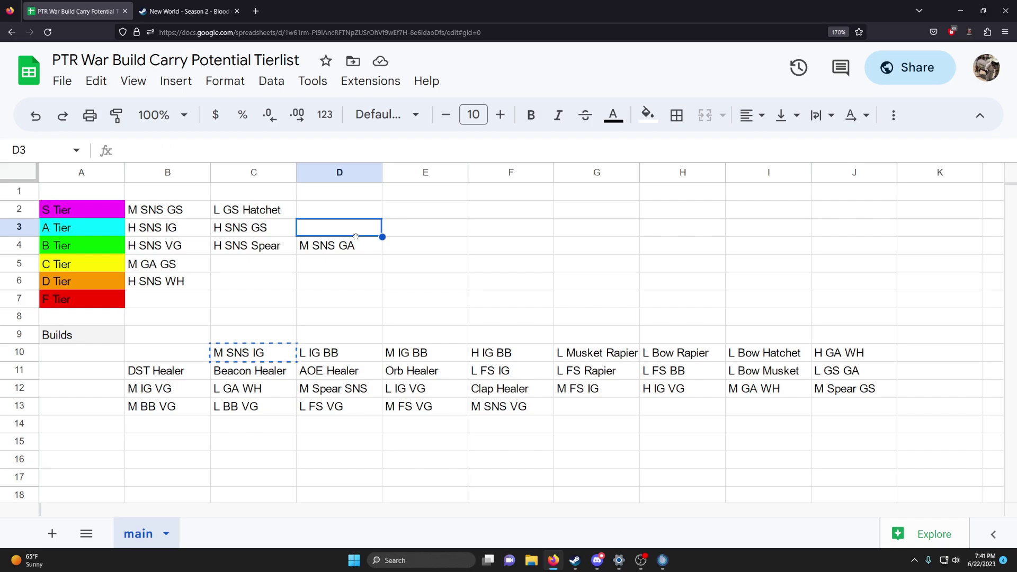
key(Left)
key(Up)
key(Down)
click(405, 251)
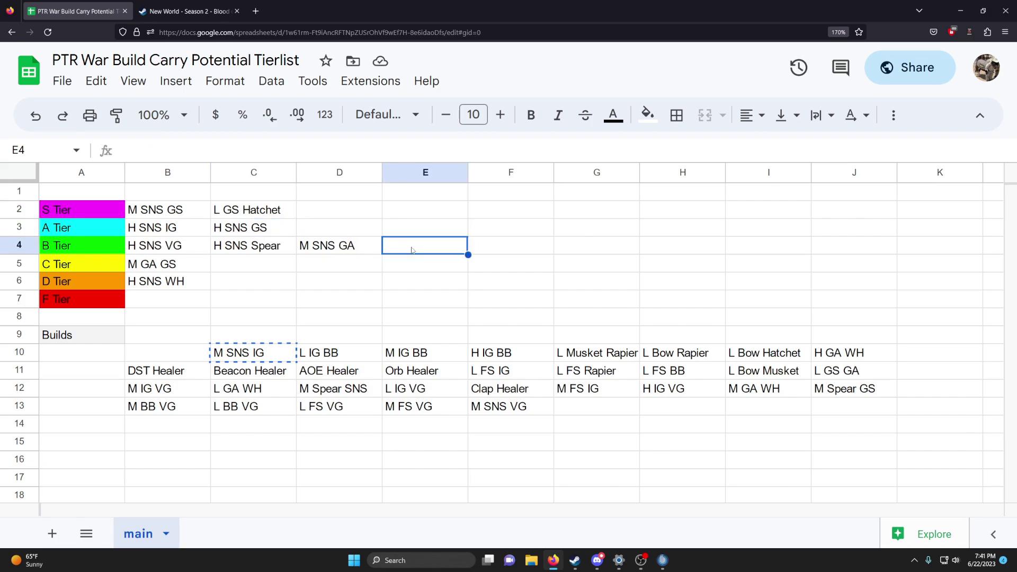
click(269, 264)
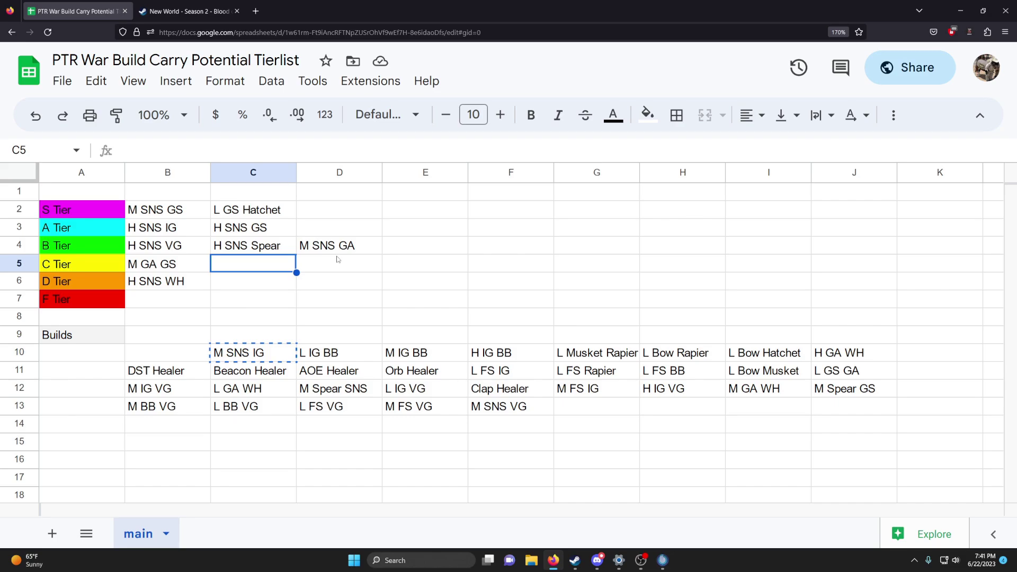
key(ctrl+v)
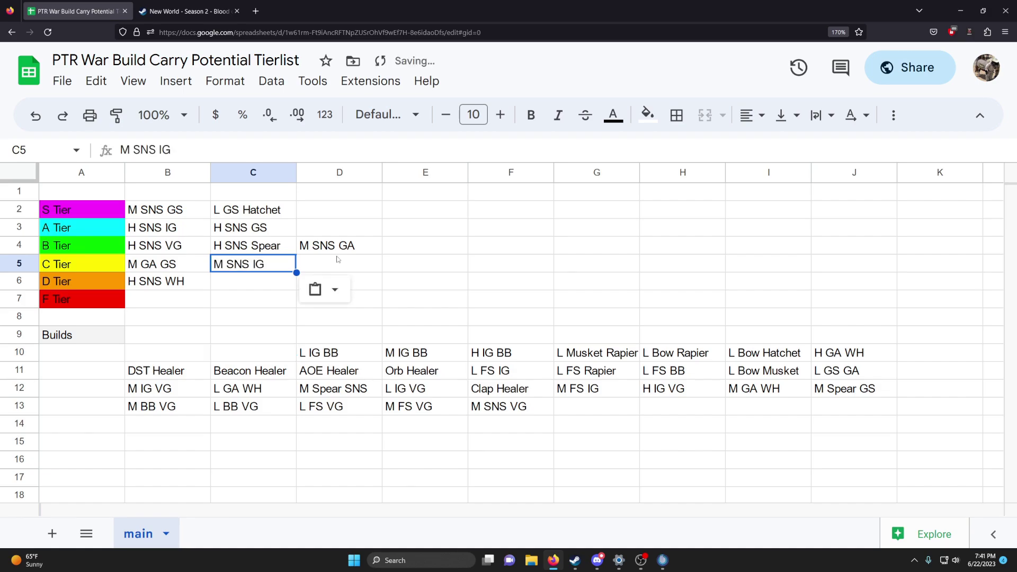
click(411, 261)
click(265, 263)
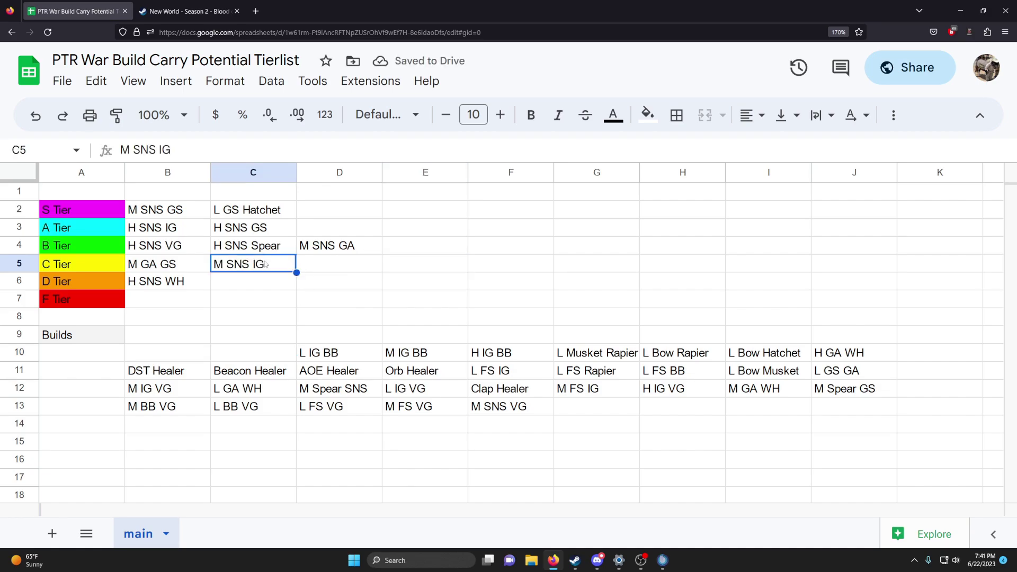
Swap the two medium builds' tiers, moving M SNS GA from D4 to D5 and M SNS IG from C5 to D4.
click(334, 249)
key(ctrl+x)
click(333, 264)
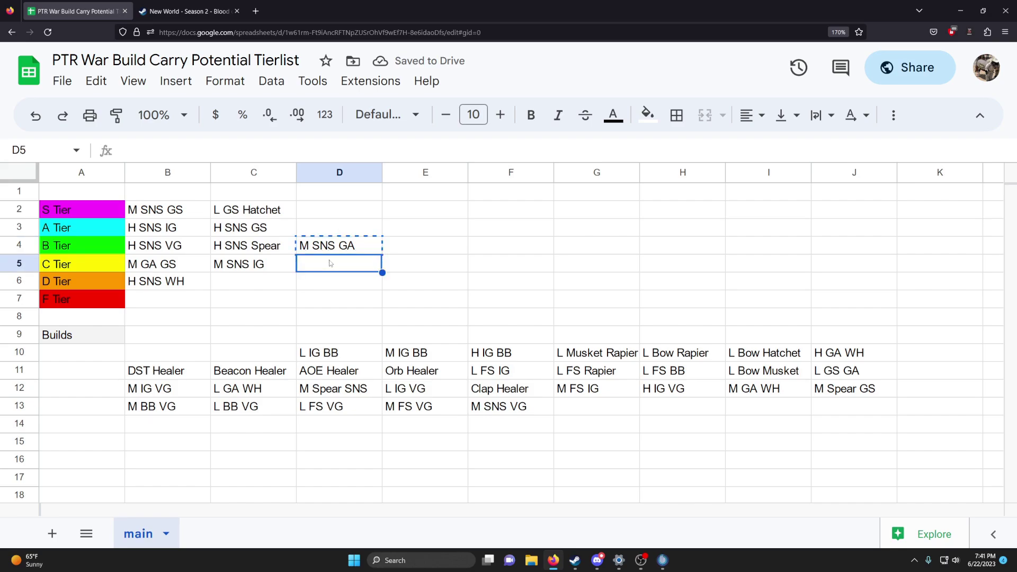
key(ctrl+v)
key(Left)
key(ctrl+x)
click(334, 252)
key(ctrl+v)
Close the gap in the C Tier row by moving the M SNS GA build from D5 to C5.
click(310, 269)
key(ctrl+x)
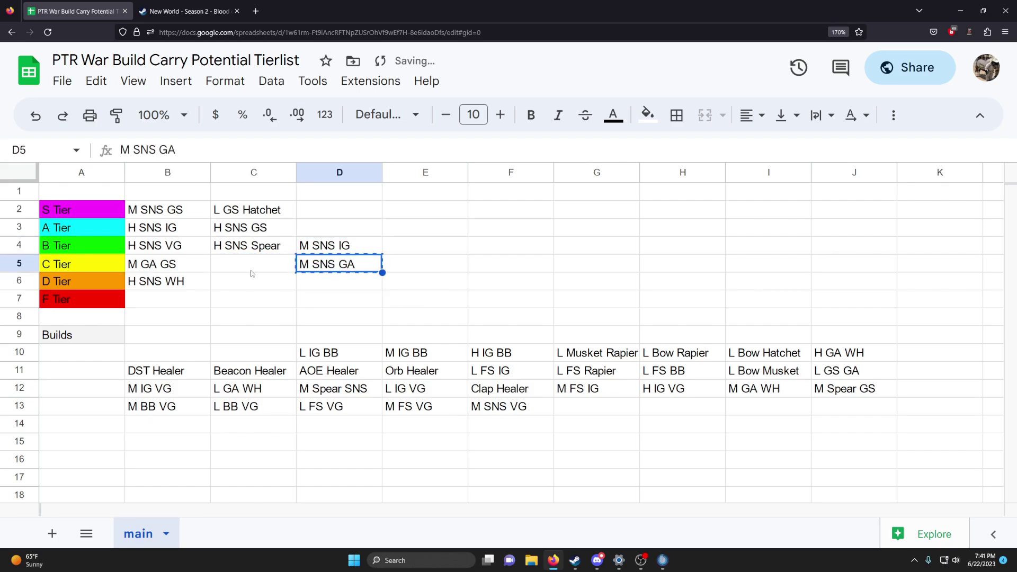
click(253, 274)
key(ctrl+v)
click(274, 296)
click(278, 269)
click(333, 252)
click(330, 265)
click(332, 249)
click(289, 268)
click(320, 251)
click(265, 269)
Cut the L IG BB build from D10 and check the Ice Gauntlet and Blunderbuss changes in the patch notes.
click(321, 352)
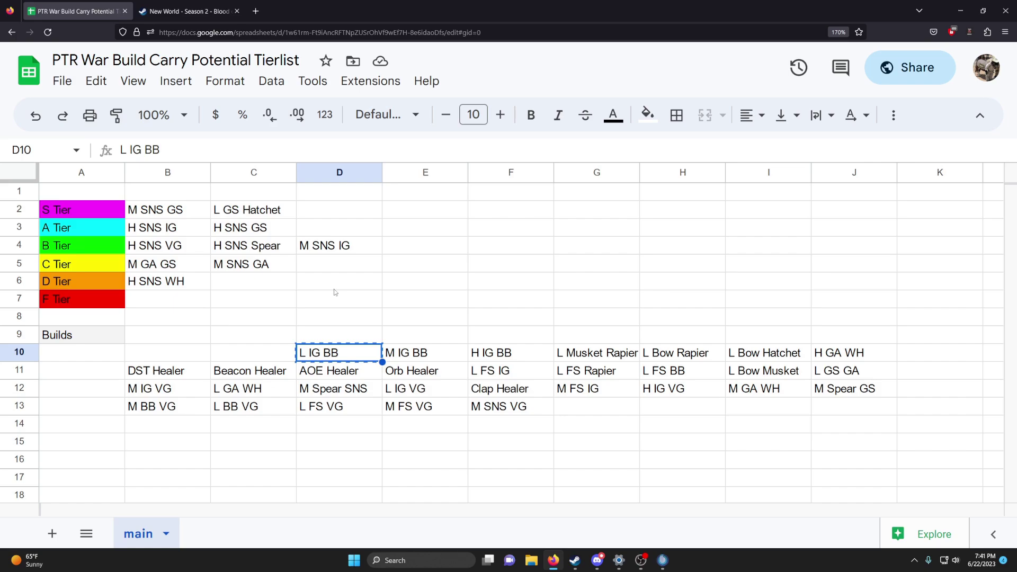
click(186, 11)
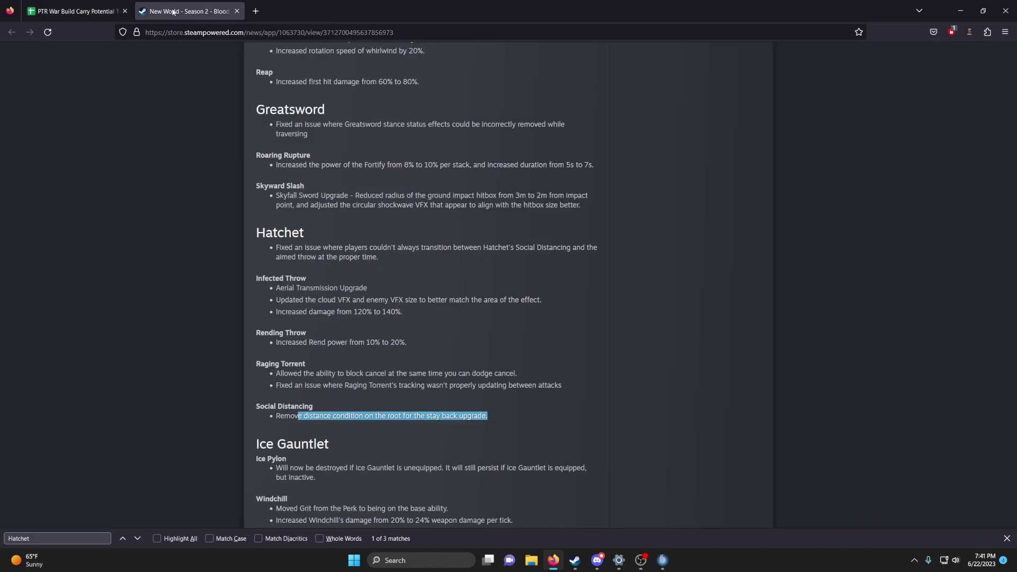
scroll(404, 258, down, 3)
drag(309, 246, 513, 259)
scroll(499, 243, up, 15)
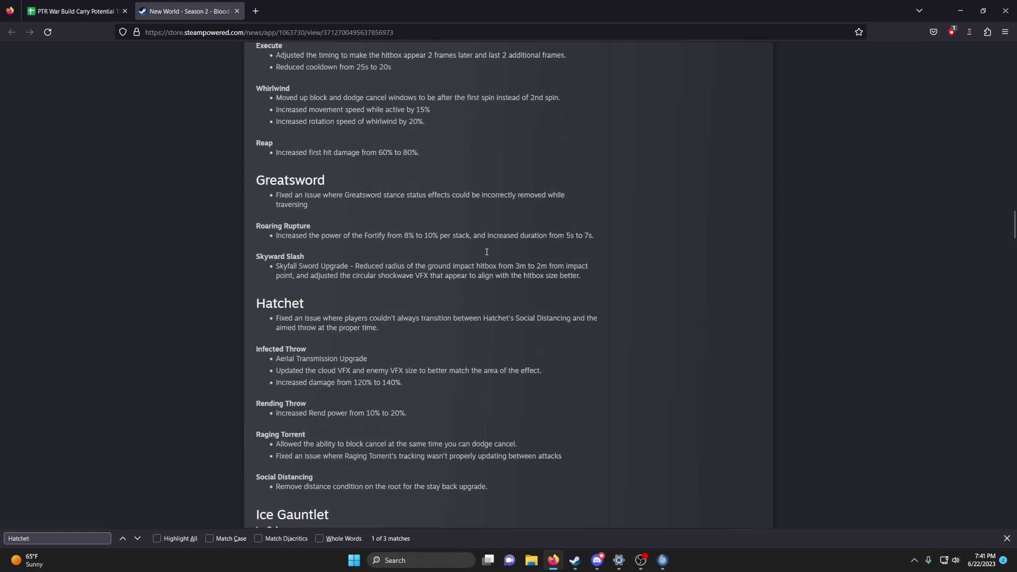
scroll(475, 270, up, 5)
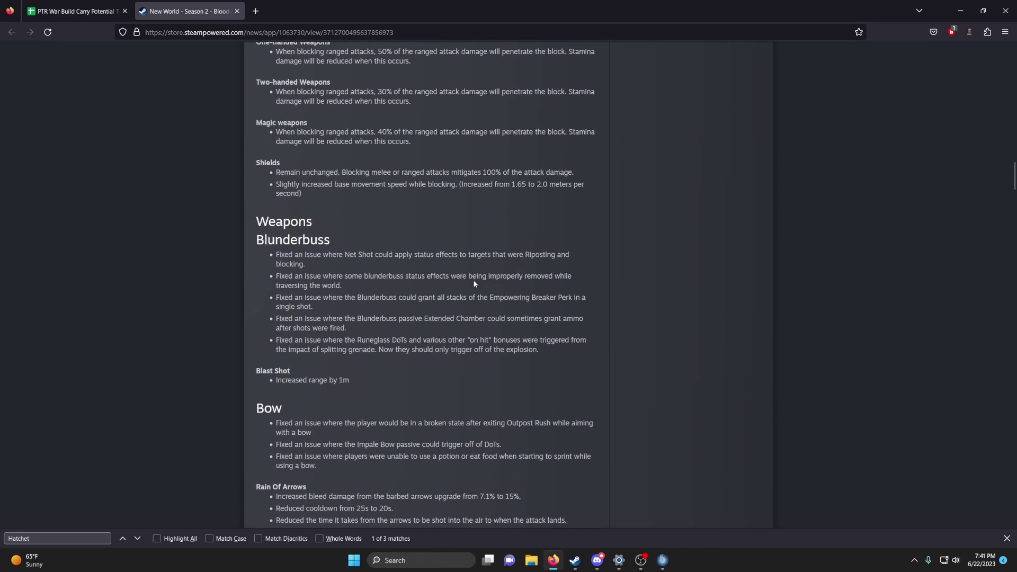
drag(286, 380, 349, 381)
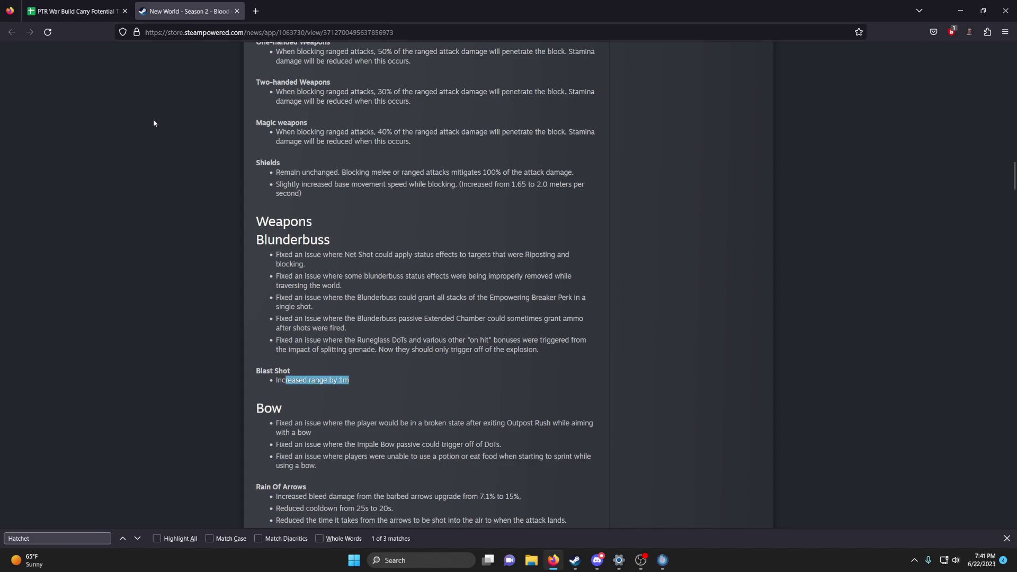
Return to the tier list and place the cut L IG BB build in the A Tier row at D3.
click(75, 6)
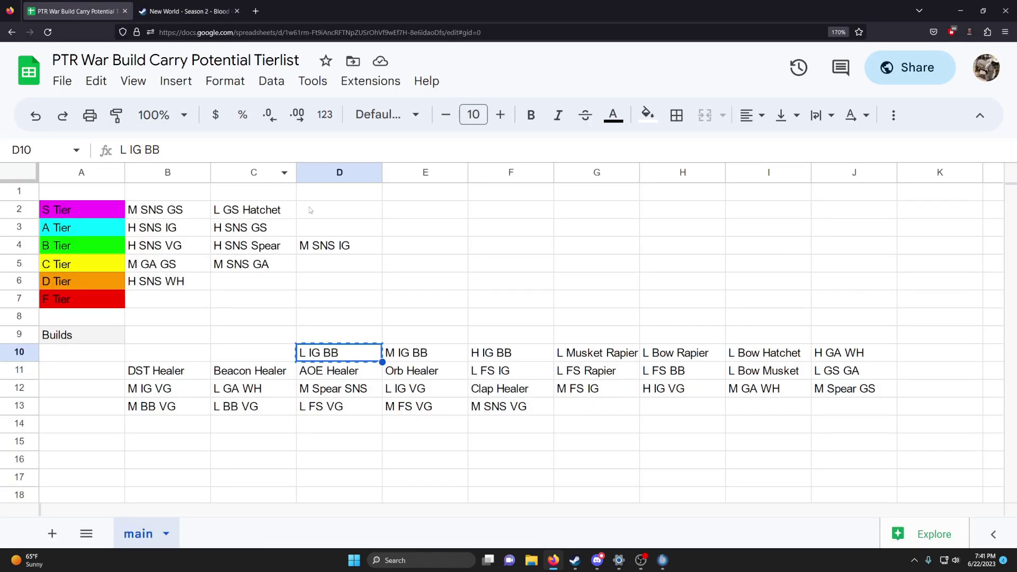
click(324, 228)
click(323, 213)
click(325, 229)
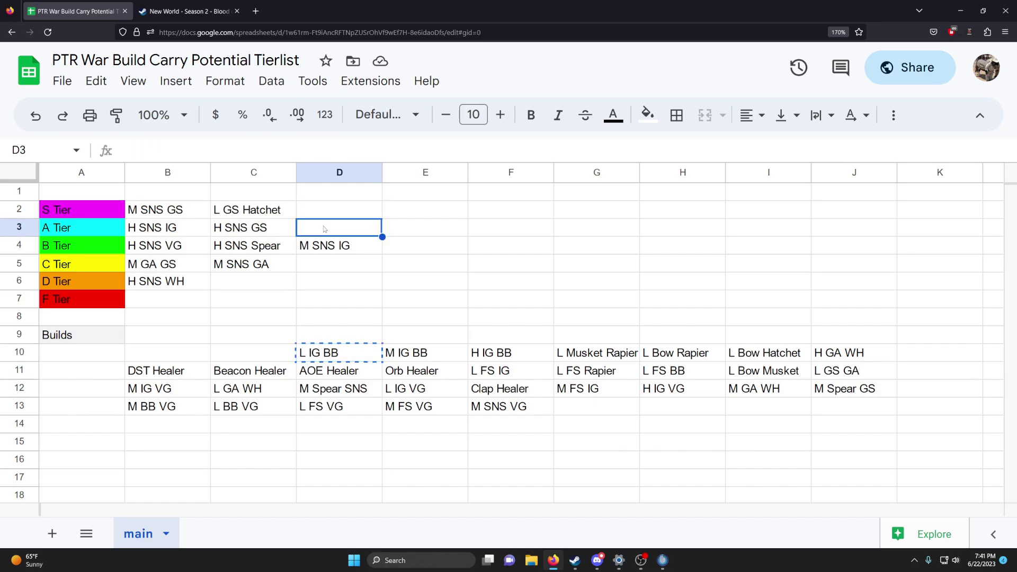
key(ctrl+v)
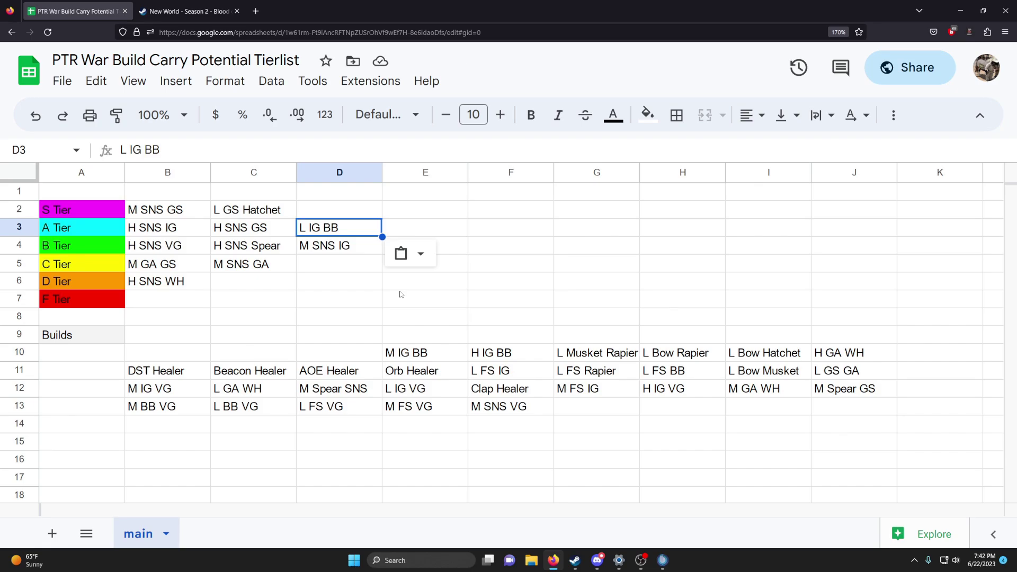
click(395, 288)
click(352, 231)
click(354, 263)
click(342, 229)
click(436, 352)
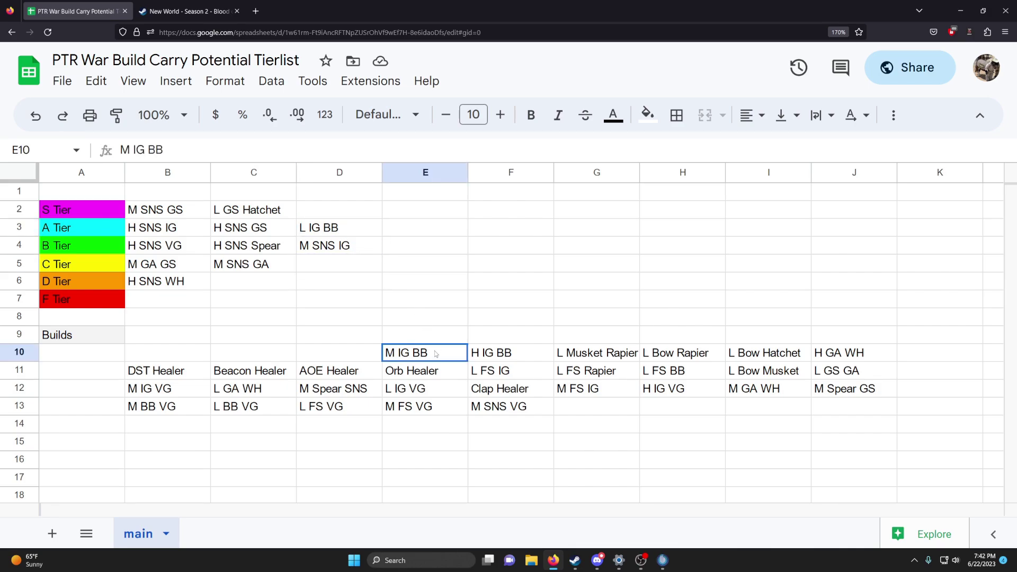
Try the L IG BB build in the S Tier row at D2 and put it back in D3.
click(335, 232)
key(ctrl+x)
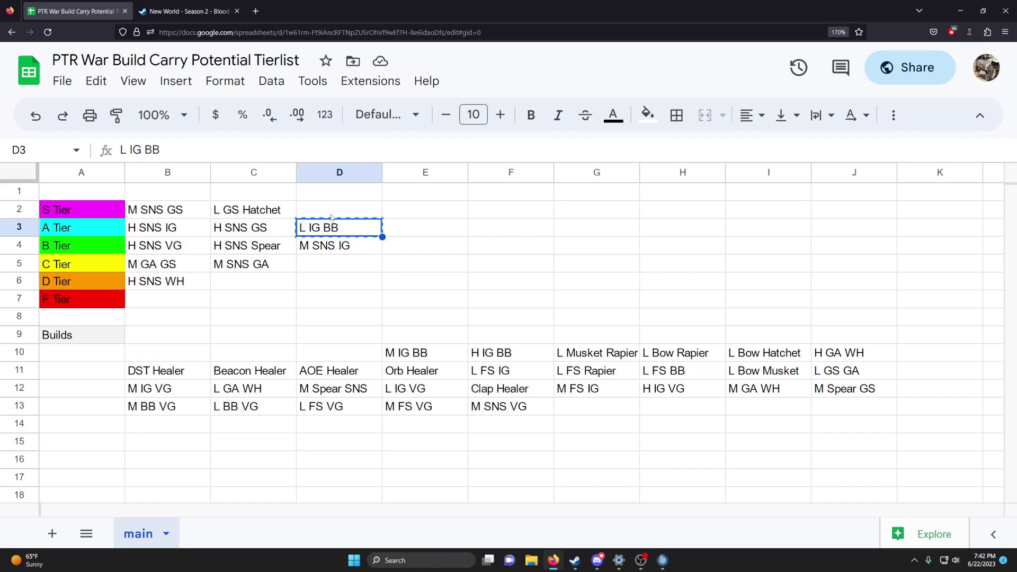
key(Up)
key(ctrl+v)
click(334, 227)
key(Up)
key(ctrl+x)
key(Down)
key(ctrl+v)
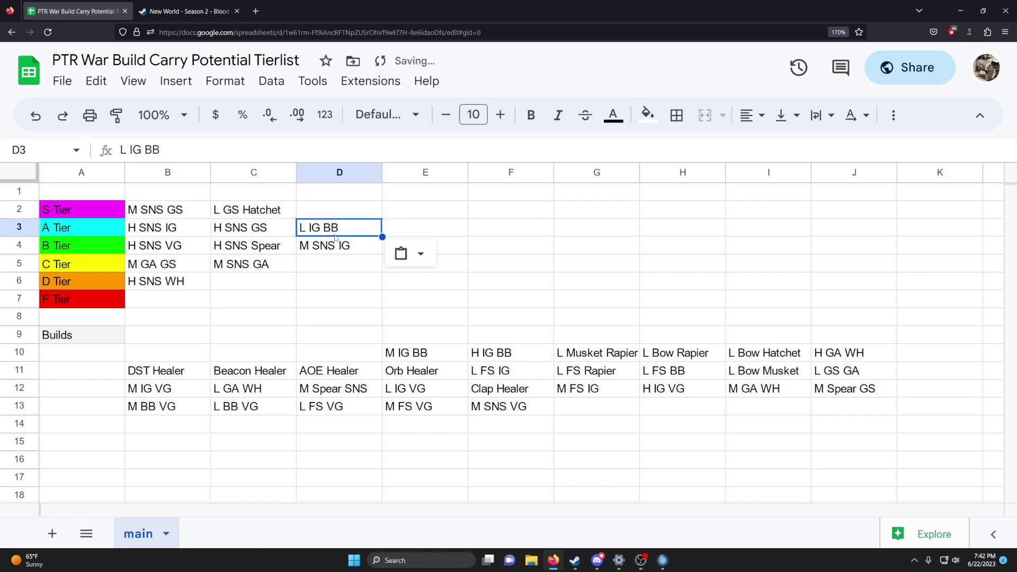
Promote the L IG BB build from the A Tier row in D3 to the S Tier row in D2.
click(377, 288)
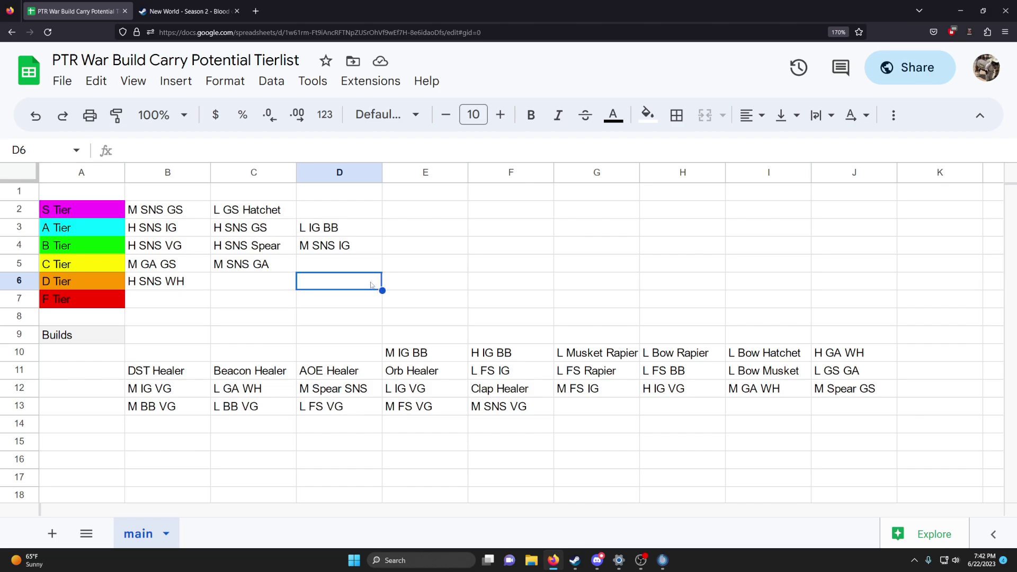
click(273, 212)
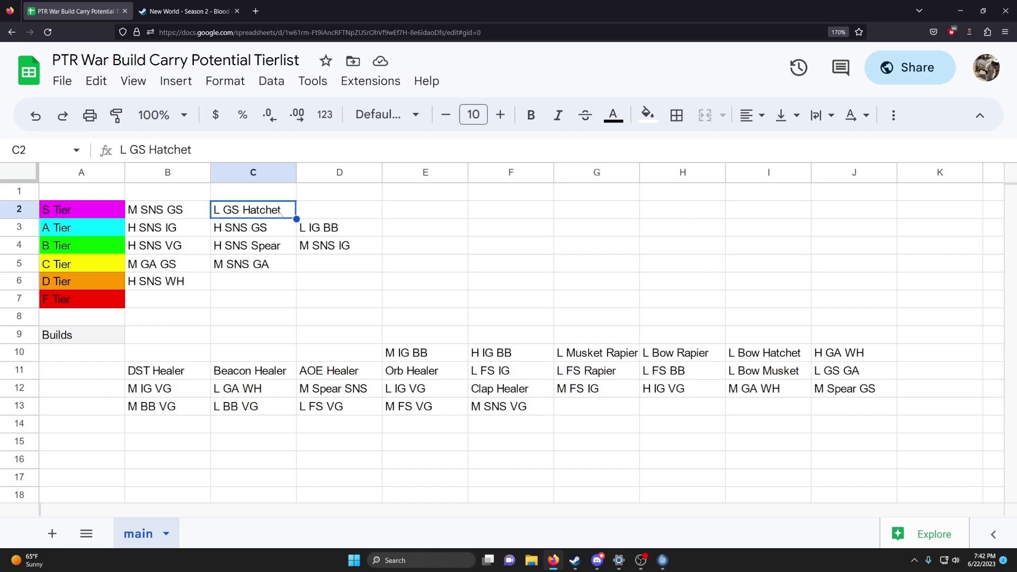
click(354, 227)
drag(348, 219, 348, 202)
click(271, 210)
drag(272, 210, 339, 210)
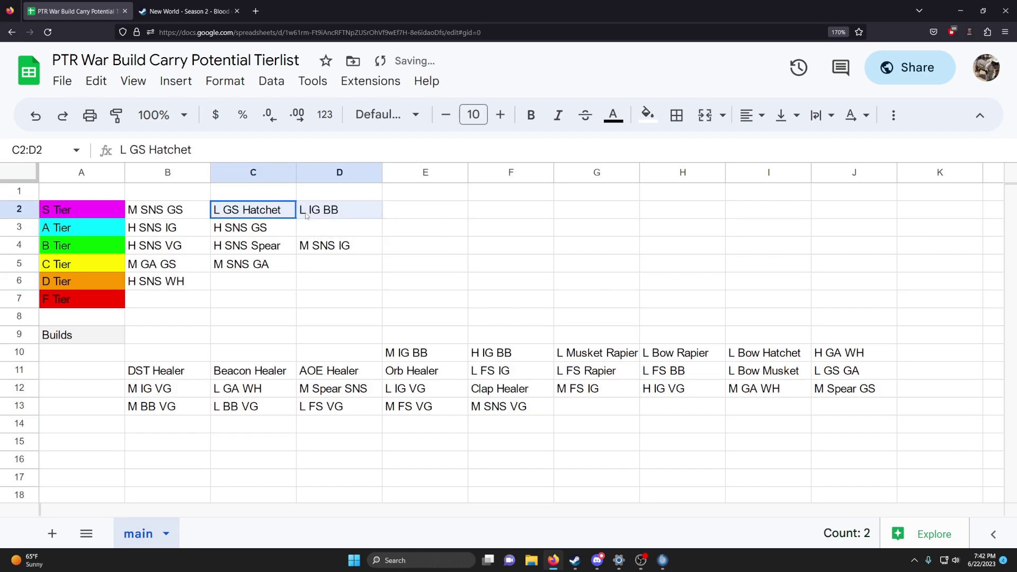
click(396, 269)
click(277, 213)
drag(277, 213, 299, 213)
click(292, 213)
click(339, 250)
drag(371, 263, 469, 274)
click(450, 256)
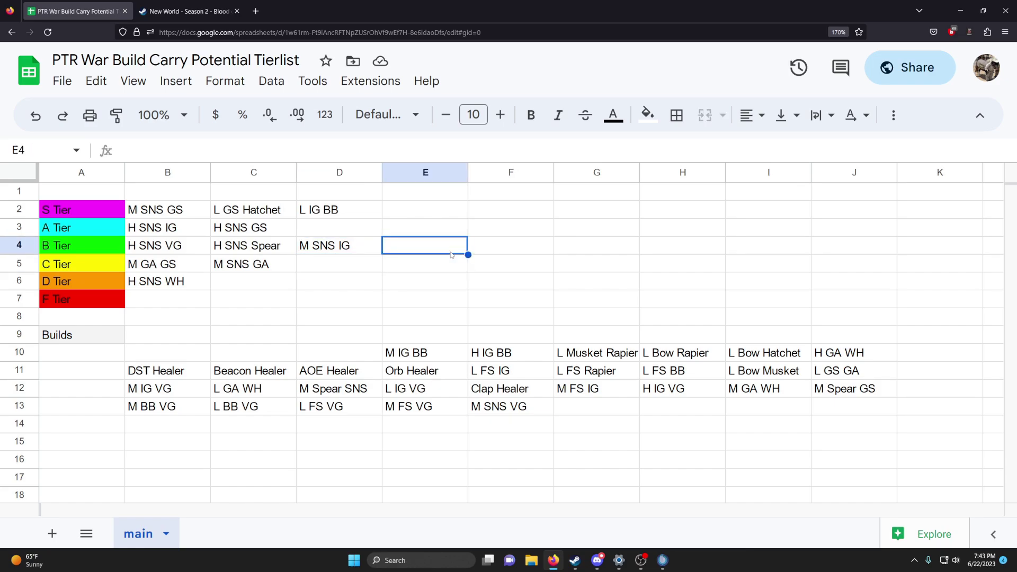
Move the M IG BB build from E10 to the A Tier row in D3.
click(344, 210)
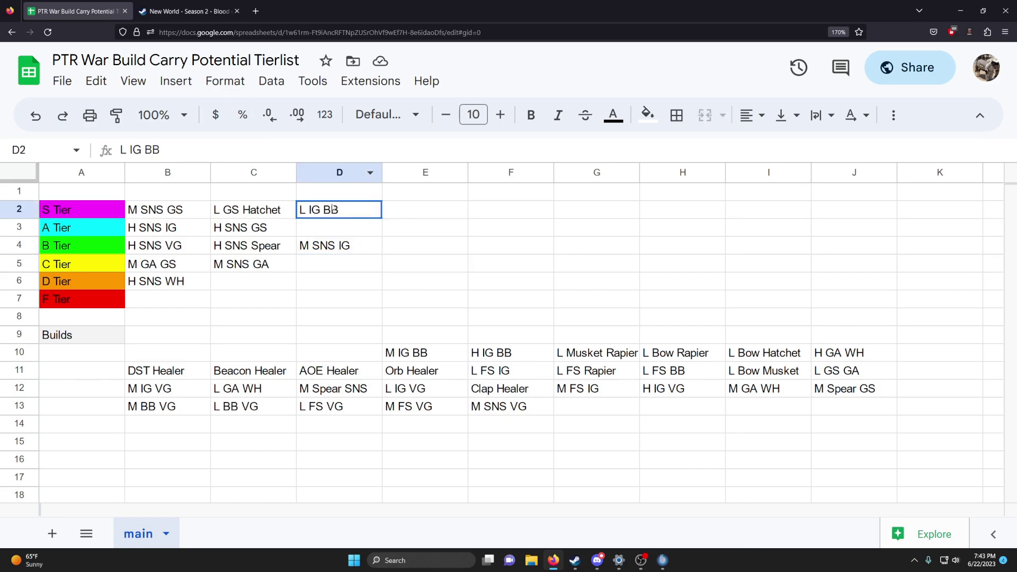
click(432, 354)
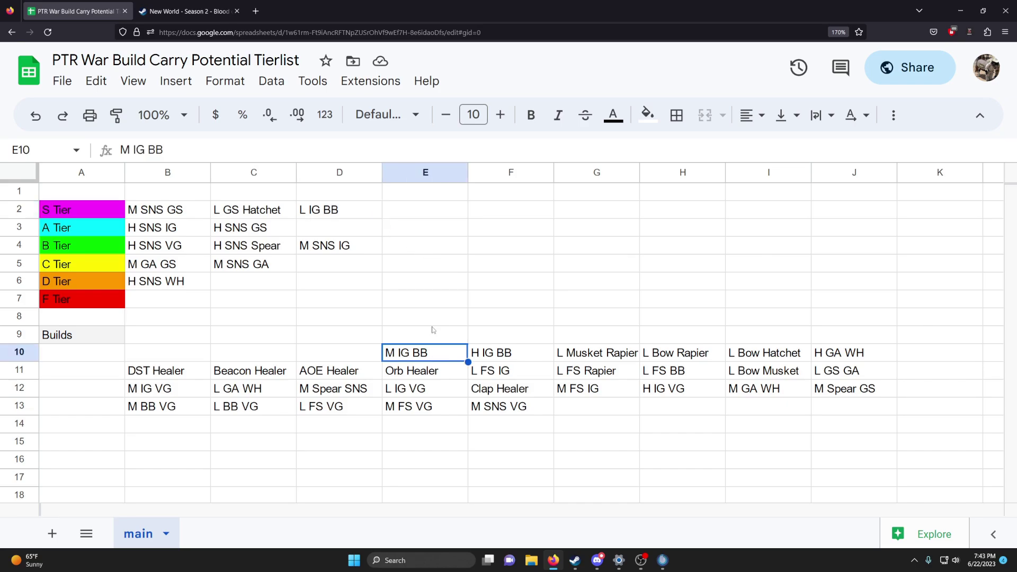
key(ctrl+c)
click(405, 248)
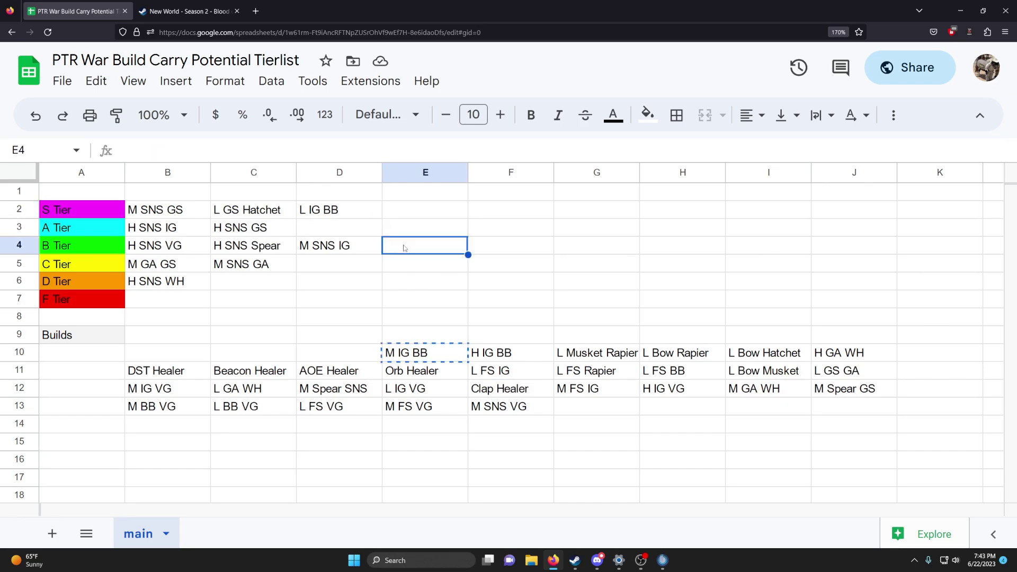
click(360, 216)
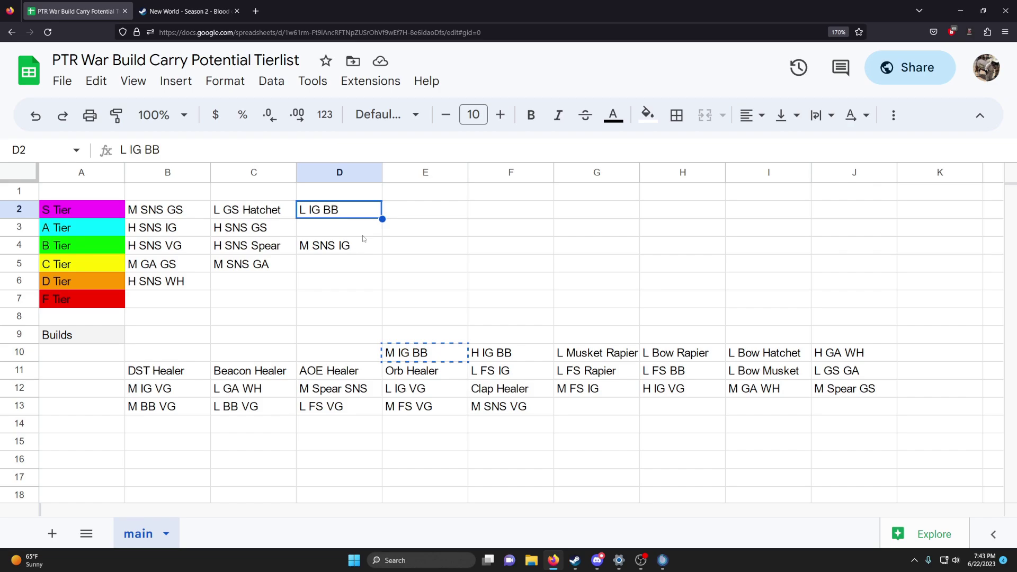
click(363, 235)
key(ctrl+v)
click(365, 282)
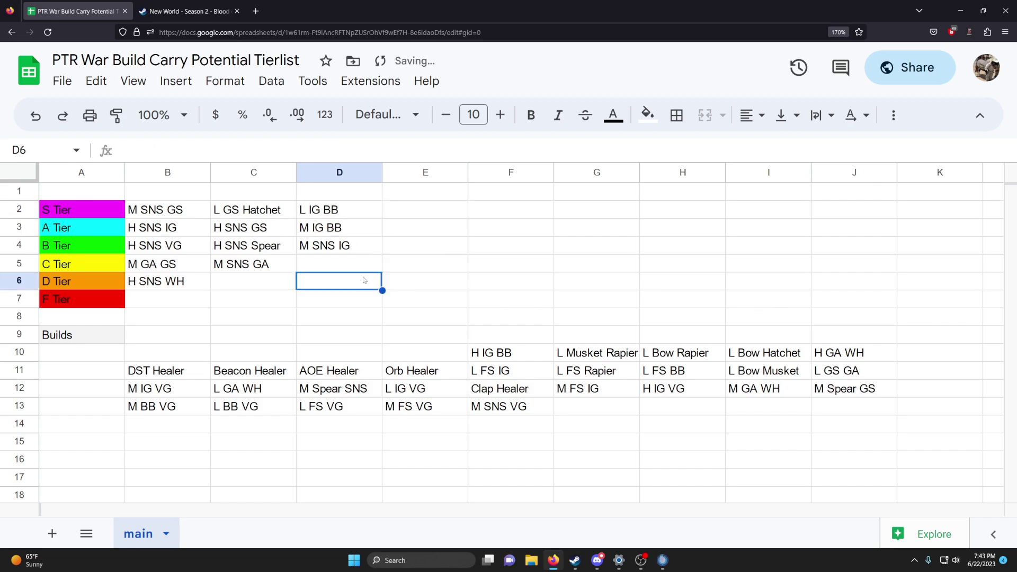
Move the H IG BB build from F10 to the F Tier row in B7.
click(345, 212)
click(496, 354)
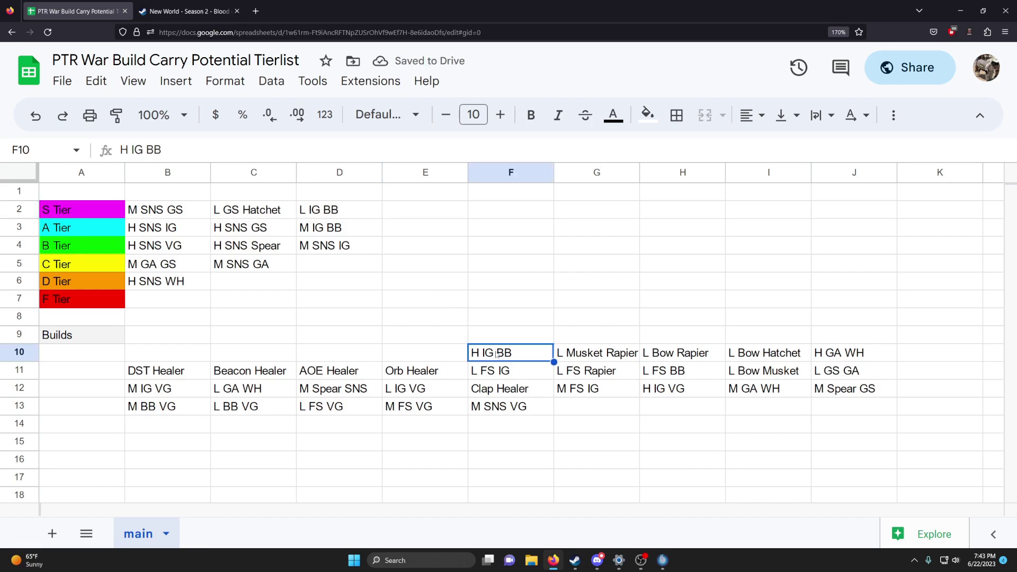
key(ctrl+x)
click(186, 305)
key(ctrl+v)
click(391, 316)
Move the L Musket Rapier build from G10 to the D Tier row in C6.
click(584, 351)
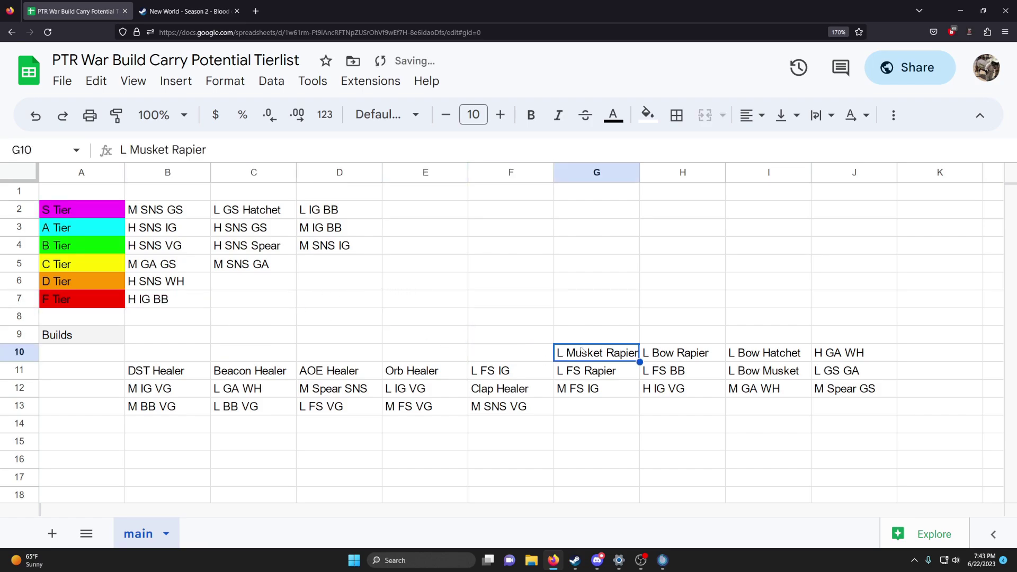
key(ctrl+x)
click(378, 303)
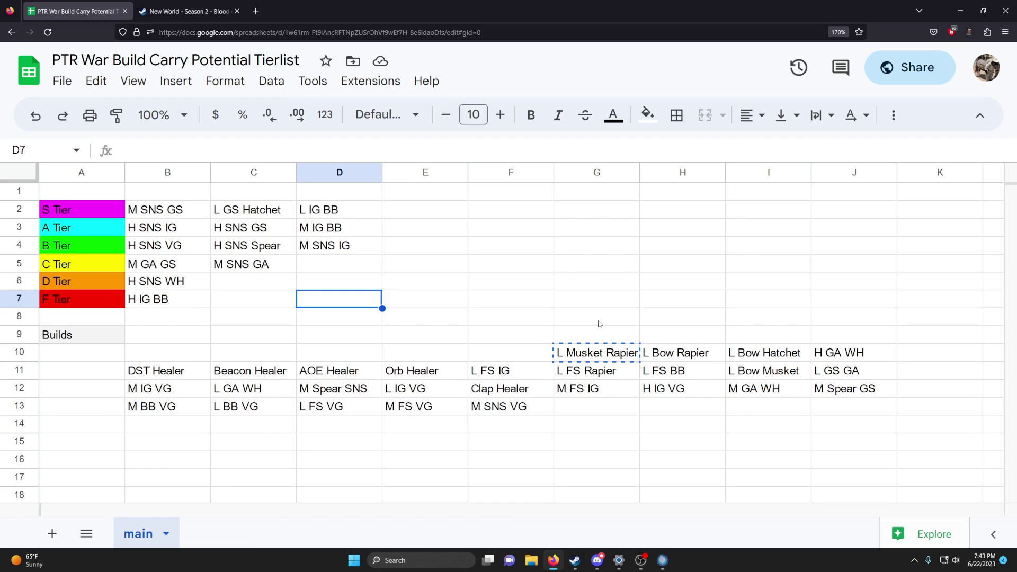
click(241, 298)
click(245, 288)
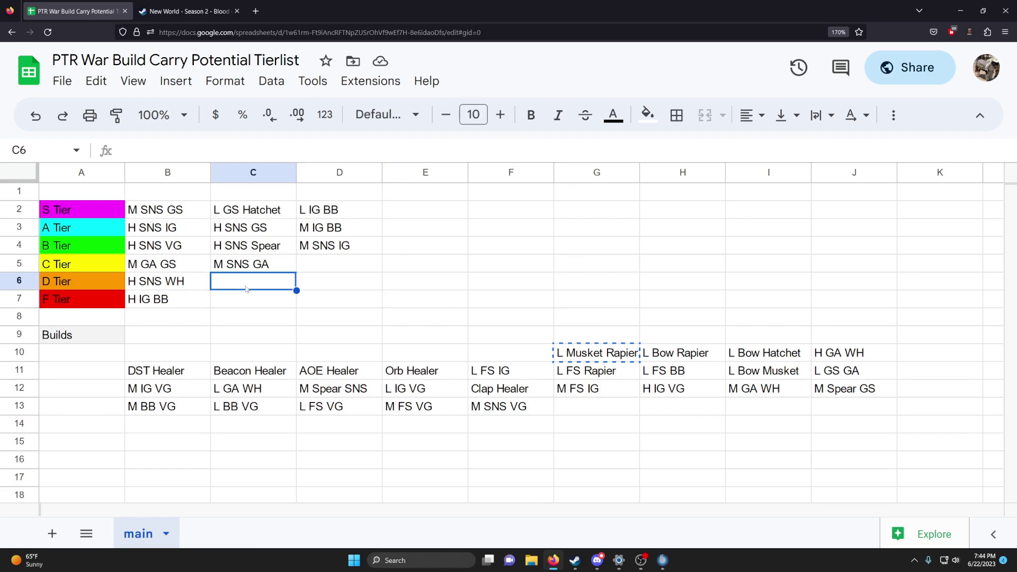
click(319, 271)
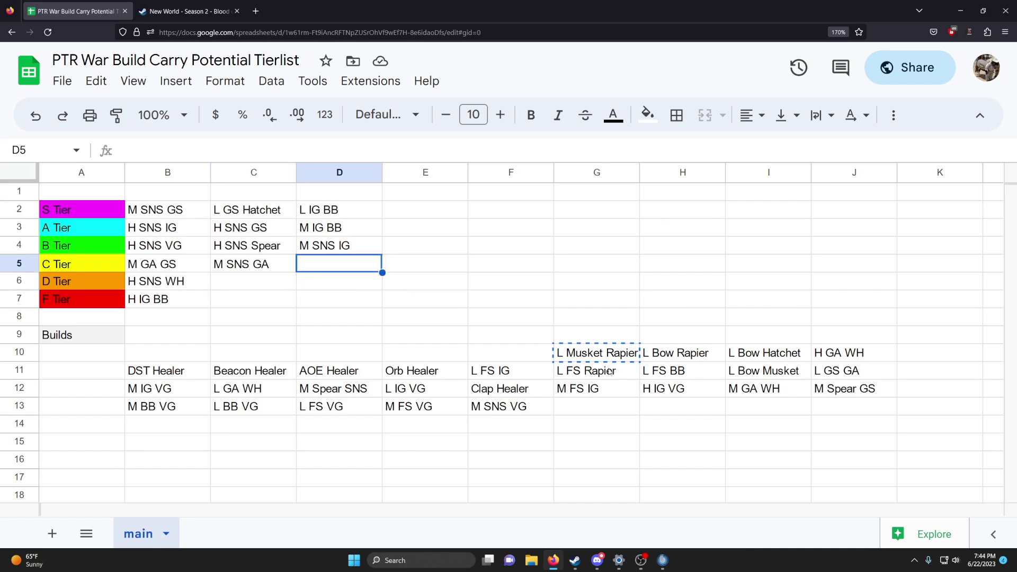
click(585, 356)
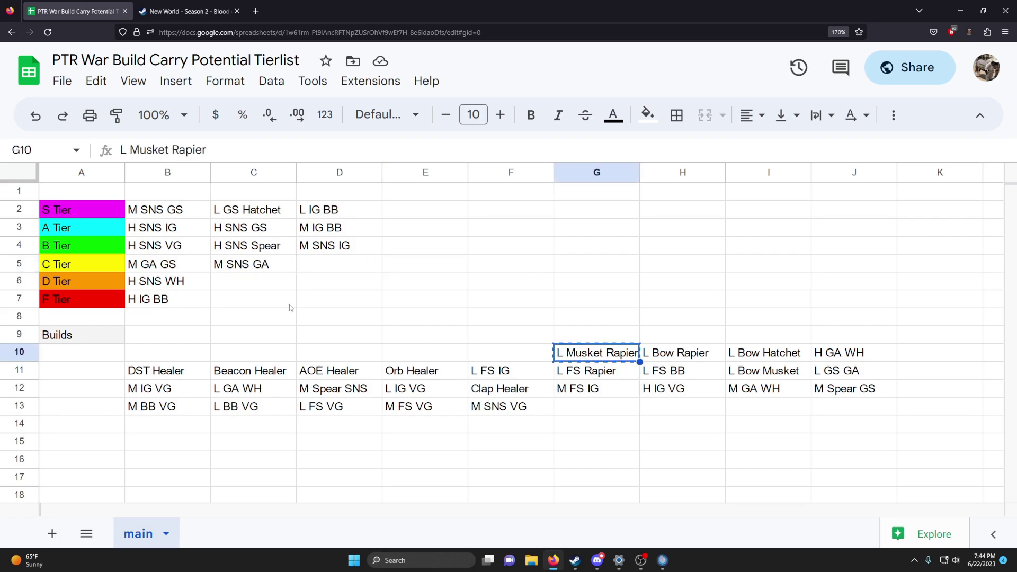
key(ctrl+x)
click(271, 289)
key(ctrl+v)
click(371, 286)
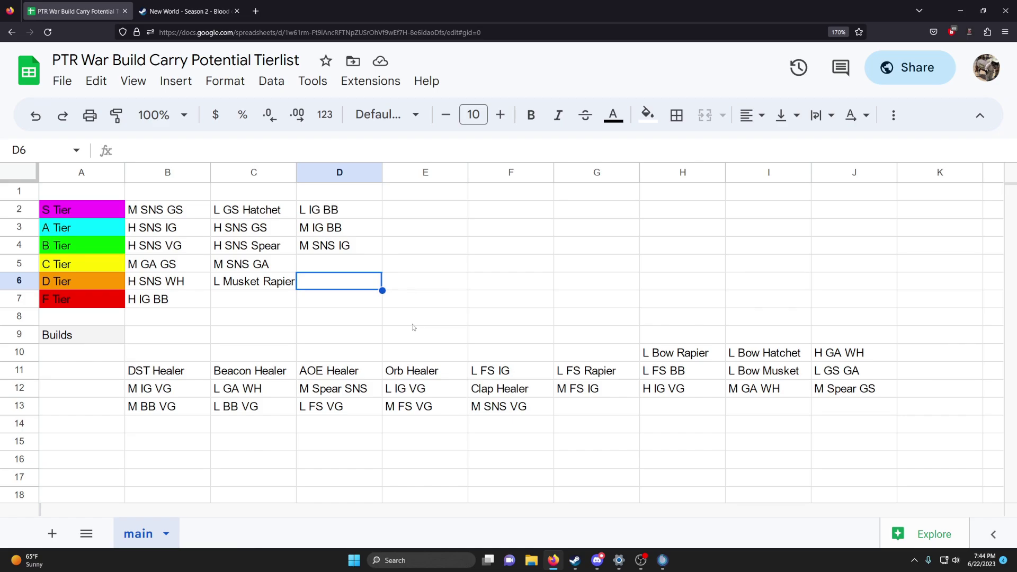
click(294, 290)
click(455, 329)
click(295, 289)
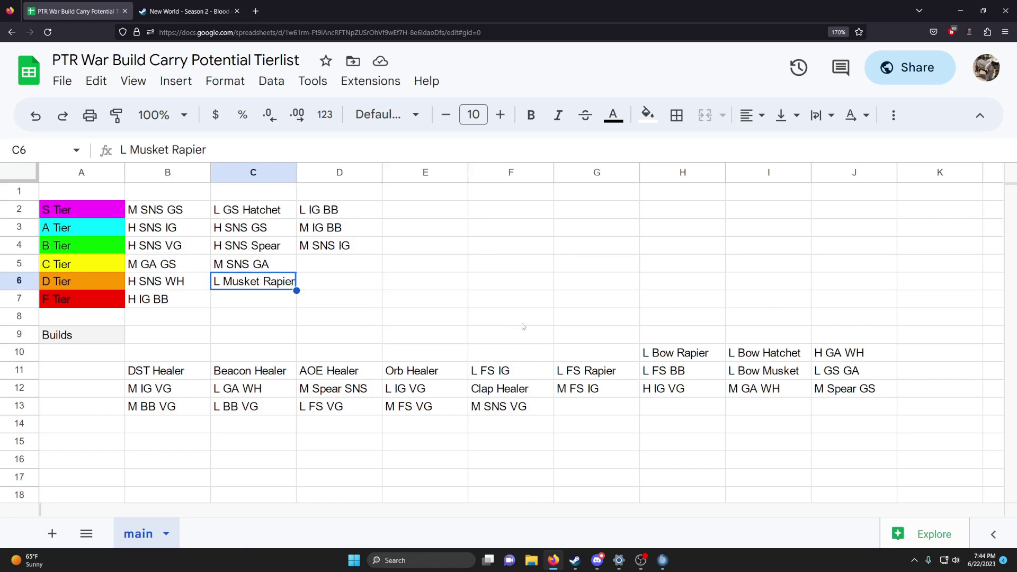
Cut the L Bow Rapier build from H10 and search the patch notes for "bow" to read the Rain Of Arrows changes.
click(680, 354)
key(ctrl+c)
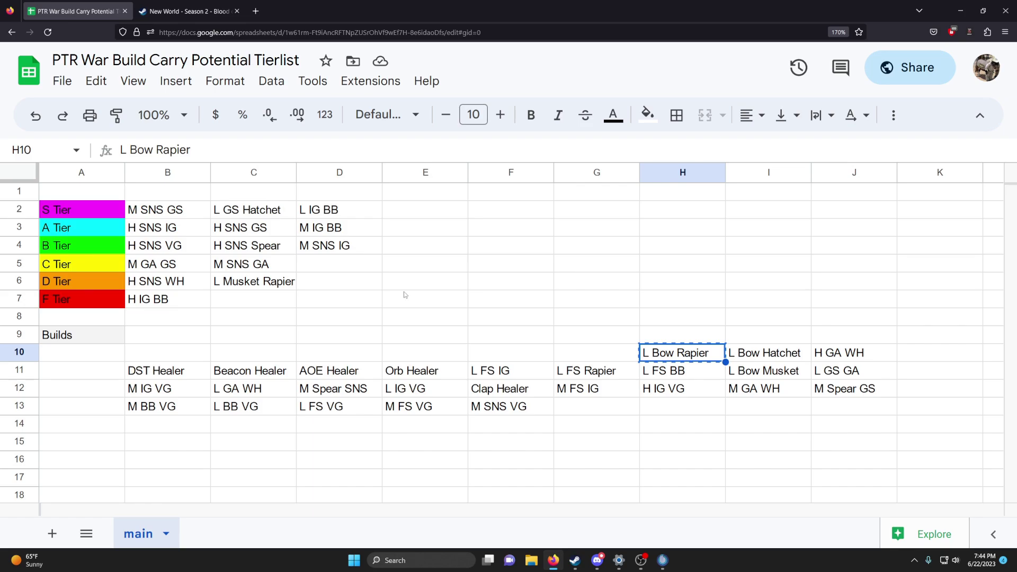
key(ctrl+Tab)
key(ctrl+f)
text(bow)
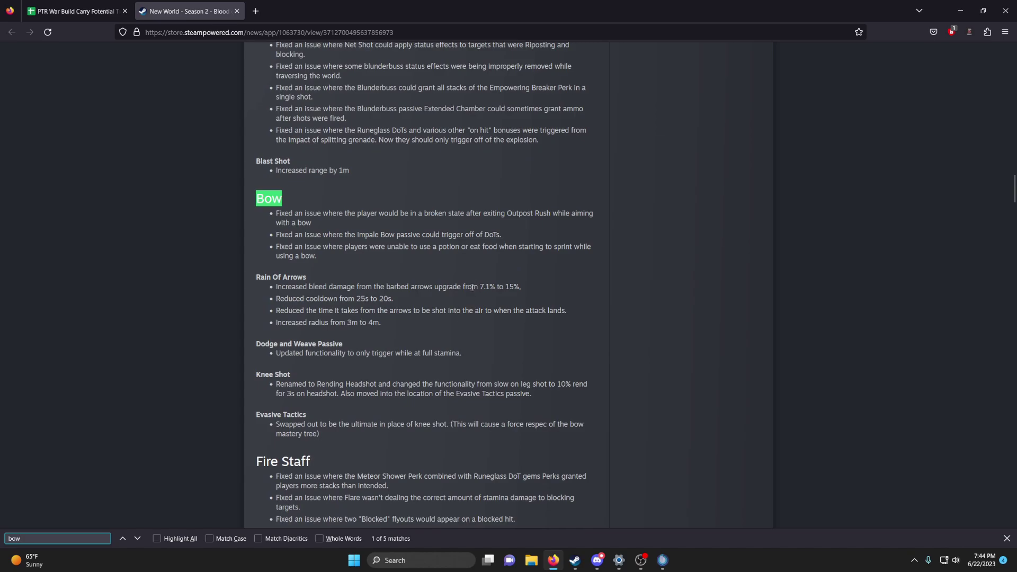
scroll(471, 292, down, 1)
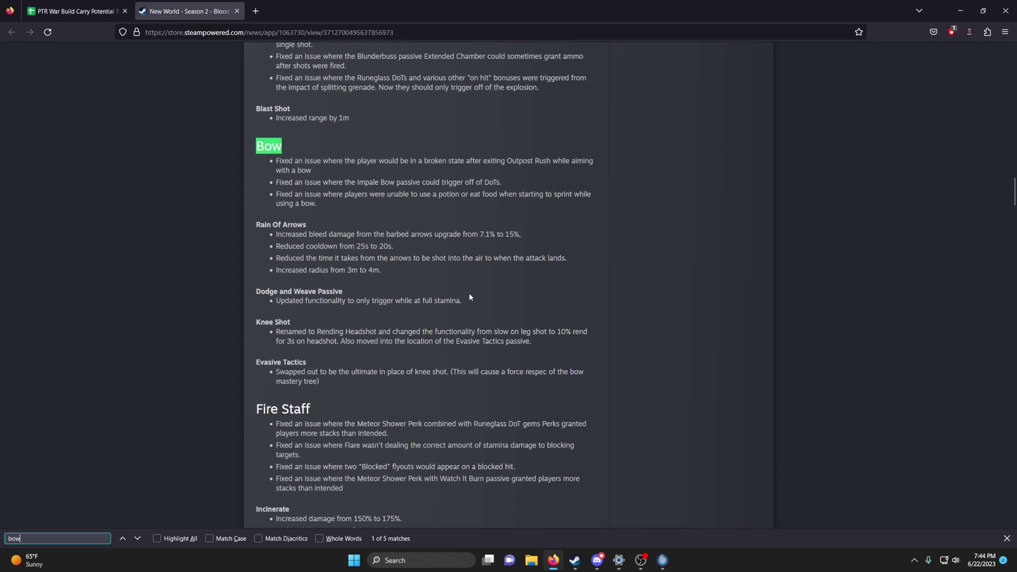
drag(479, 234, 517, 269)
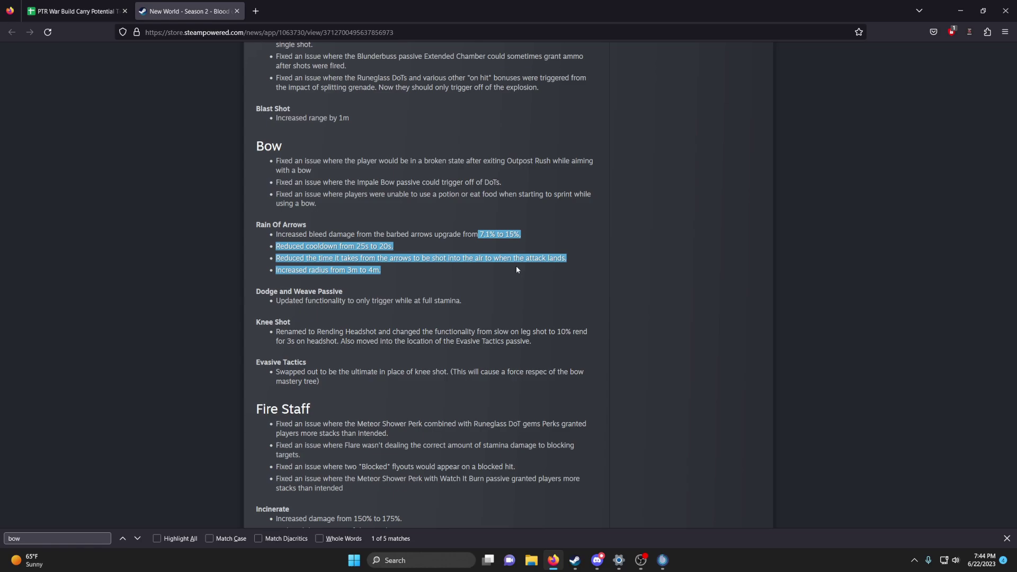
drag(288, 234, 369, 269)
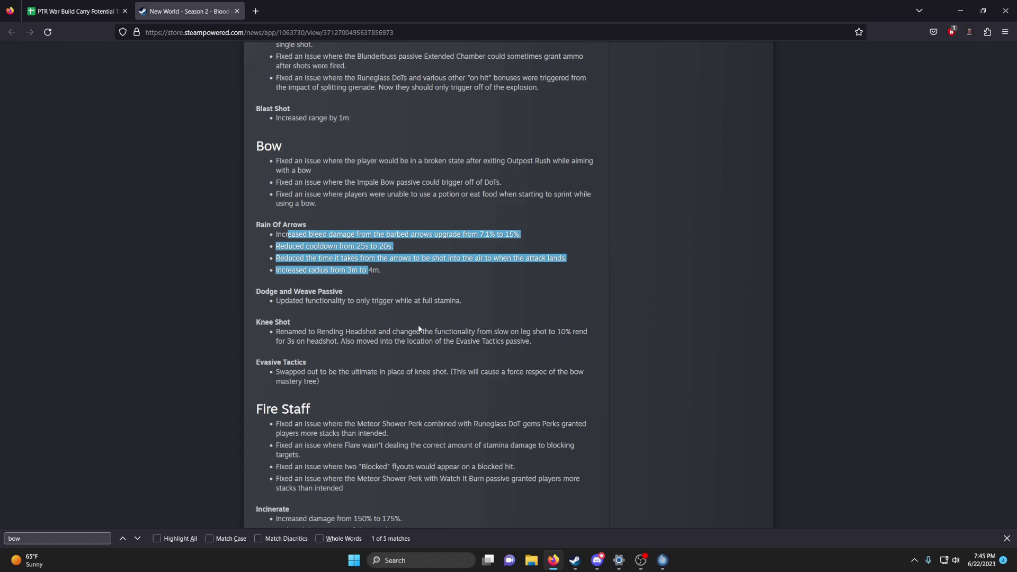
Return to the tier list sheet and paste the cut L Bow Rapier build into the A Tier row in E3.
click(77, 11)
click(191, 8)
click(92, 6)
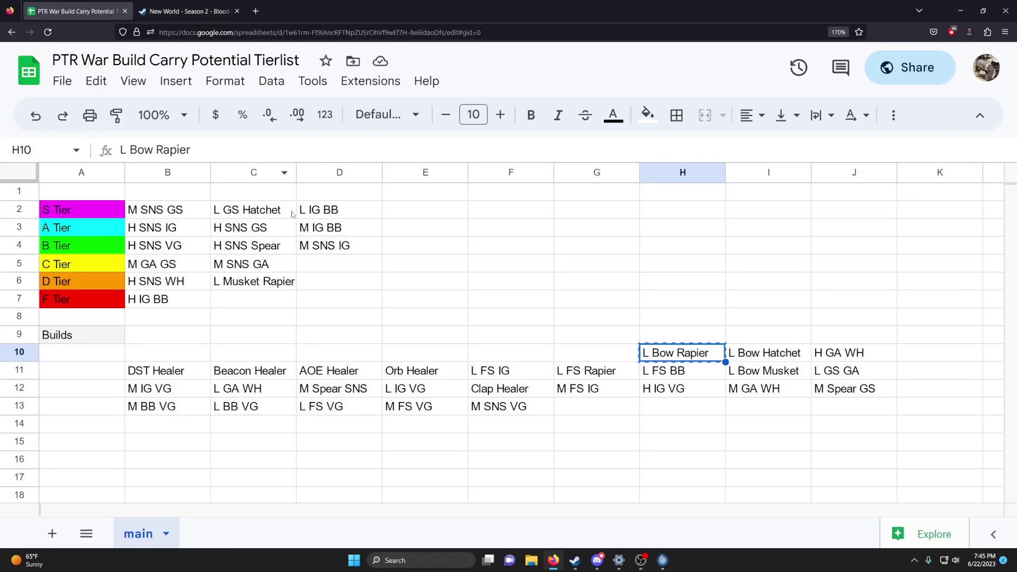
click(415, 251)
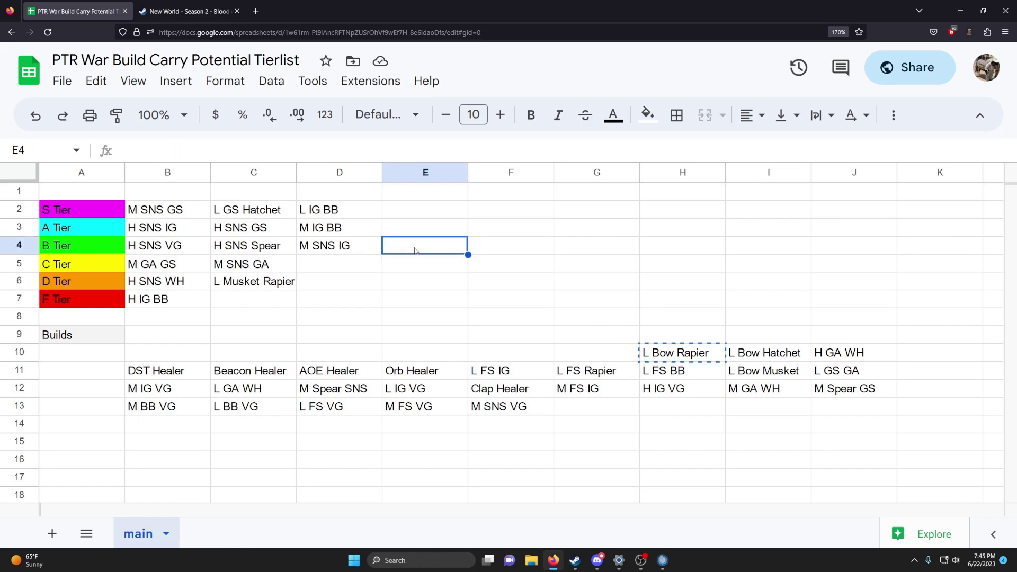
click(420, 231)
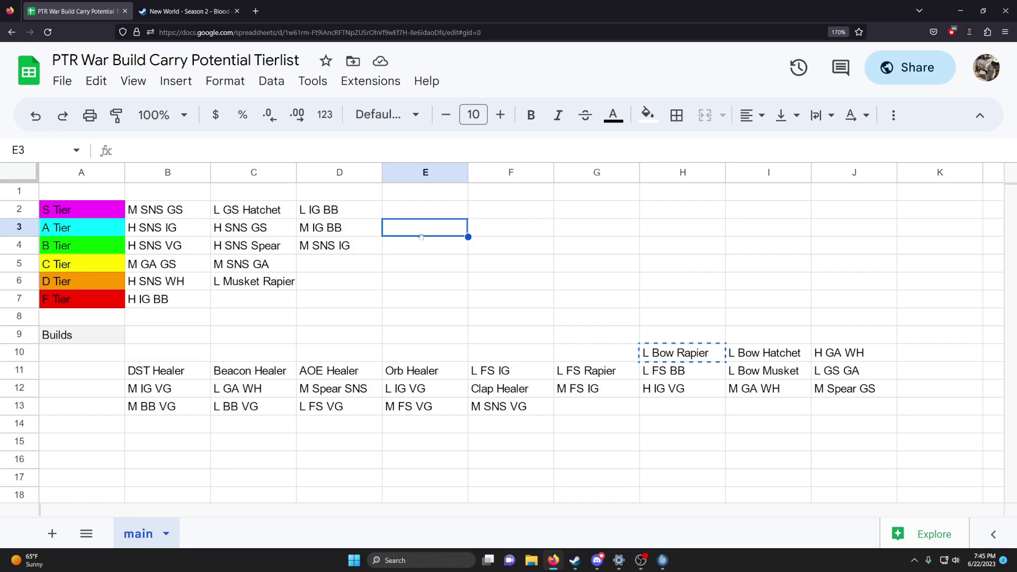
key(ctrl+v)
click(420, 250)
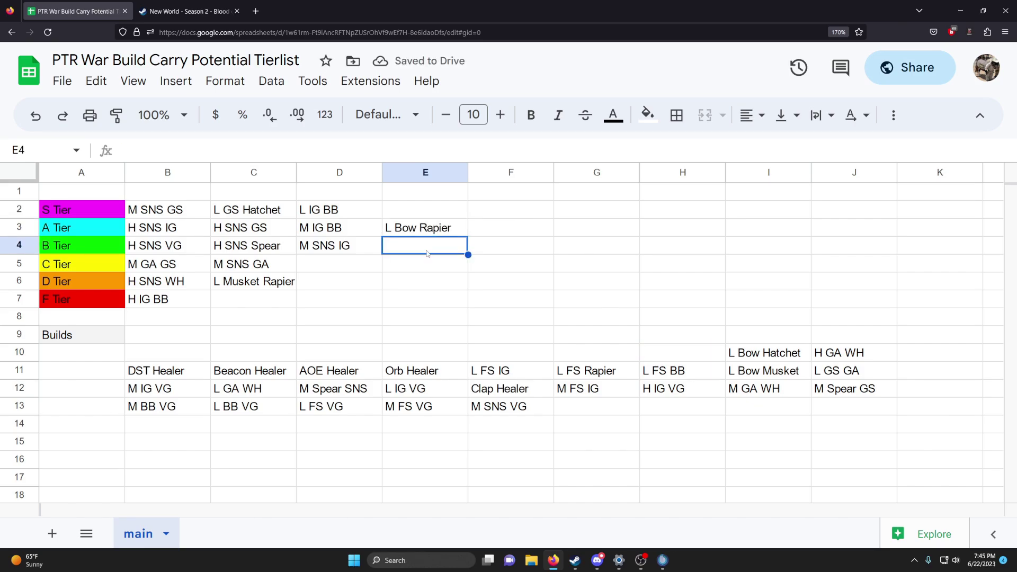
Move the L Bow Hatchet build from I10 to the A Tier row in F3.
click(736, 352)
key(ctrl+x)
click(436, 252)
click(509, 229)
key(ctrl+v)
key(Down)
click(456, 228)
key(Right)
click(459, 235)
click(484, 232)
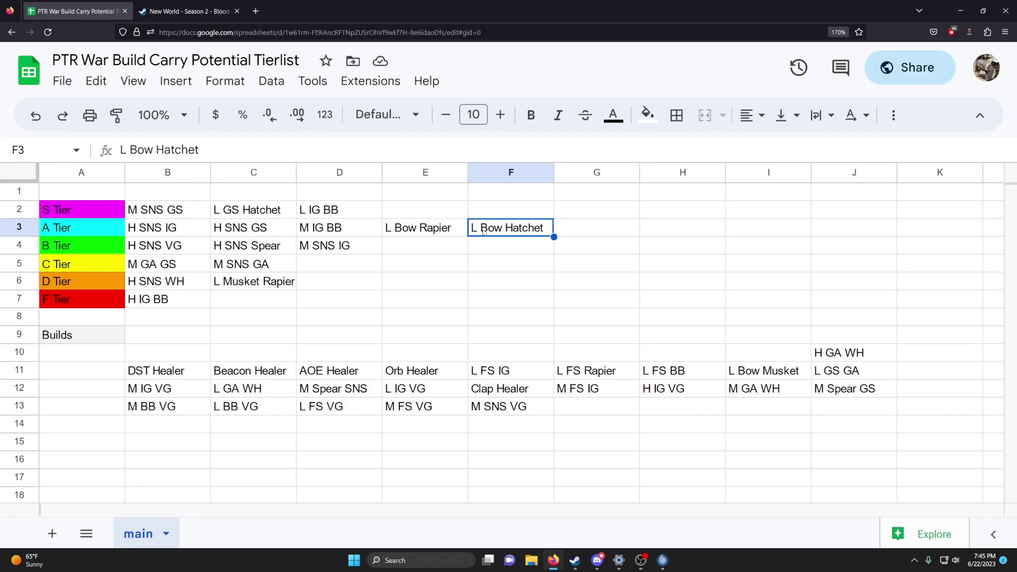
click(450, 231)
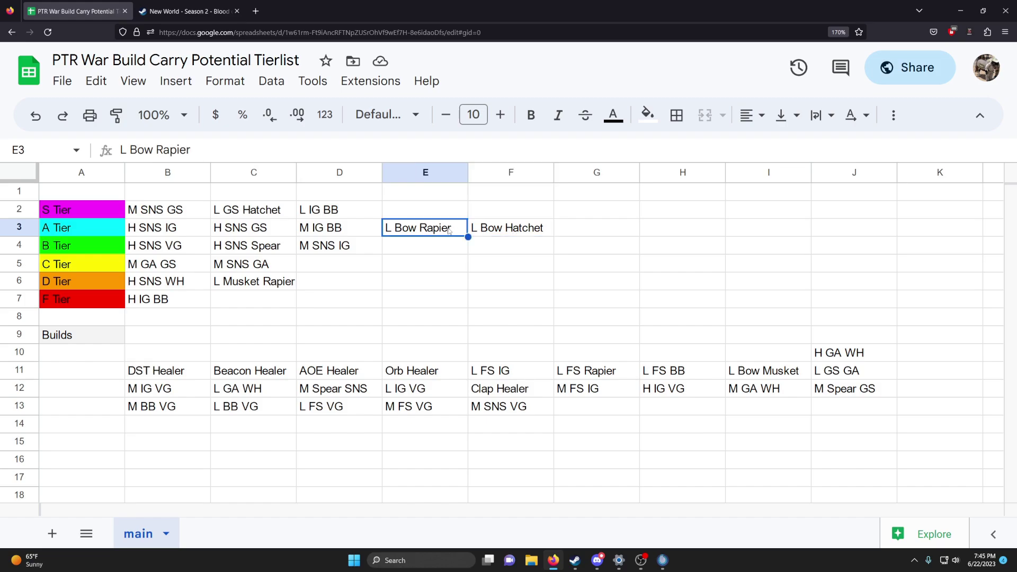
click(523, 232)
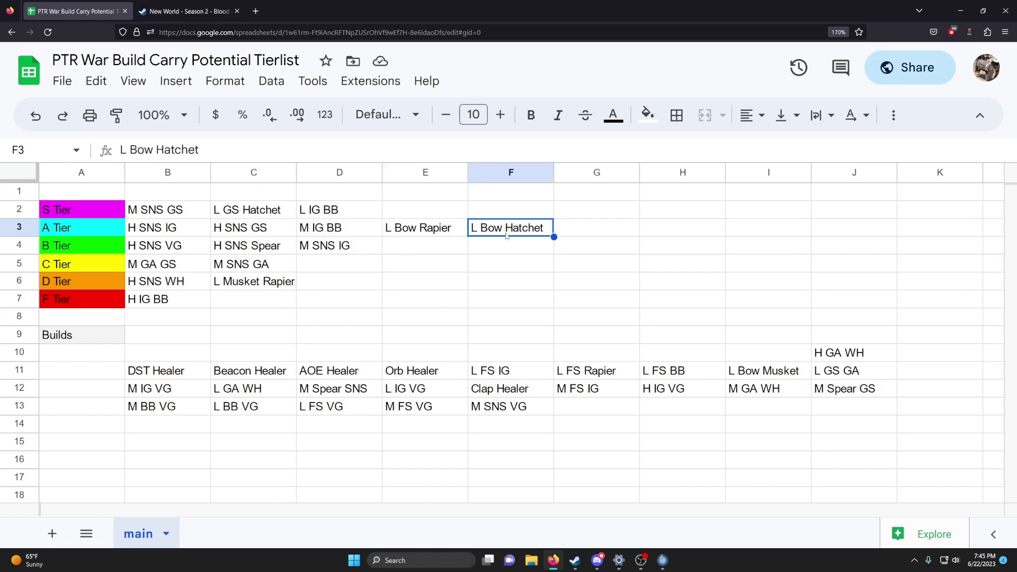
Review the Bow section and the weapon changes following it in the patch notes, returning to the tier list sheet.
click(186, 10)
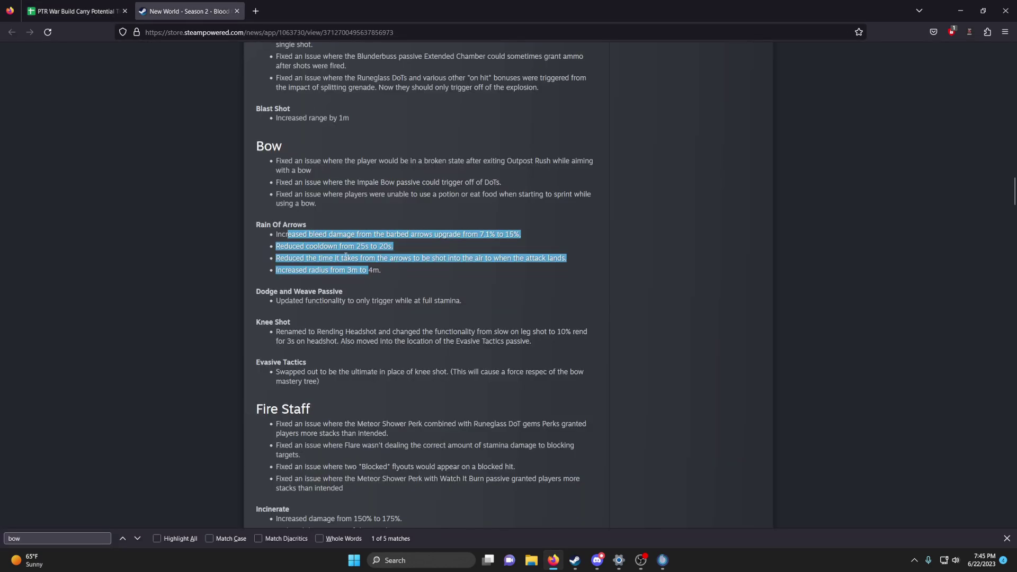
click(340, 311)
scroll(342, 311, up, 10)
scroll(373, 311, down, 14)
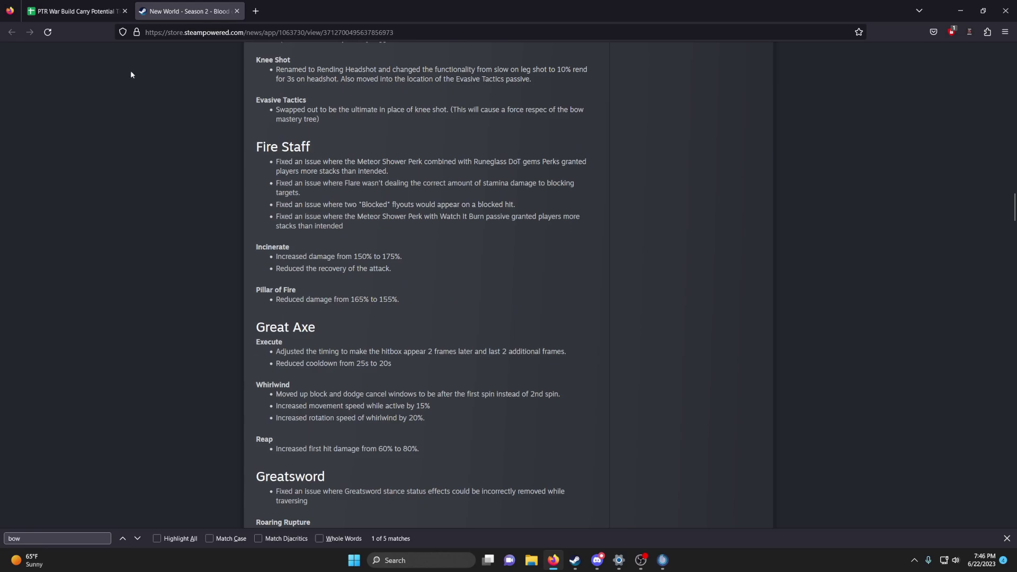
key(ctrl+Tab)
click(496, 256)
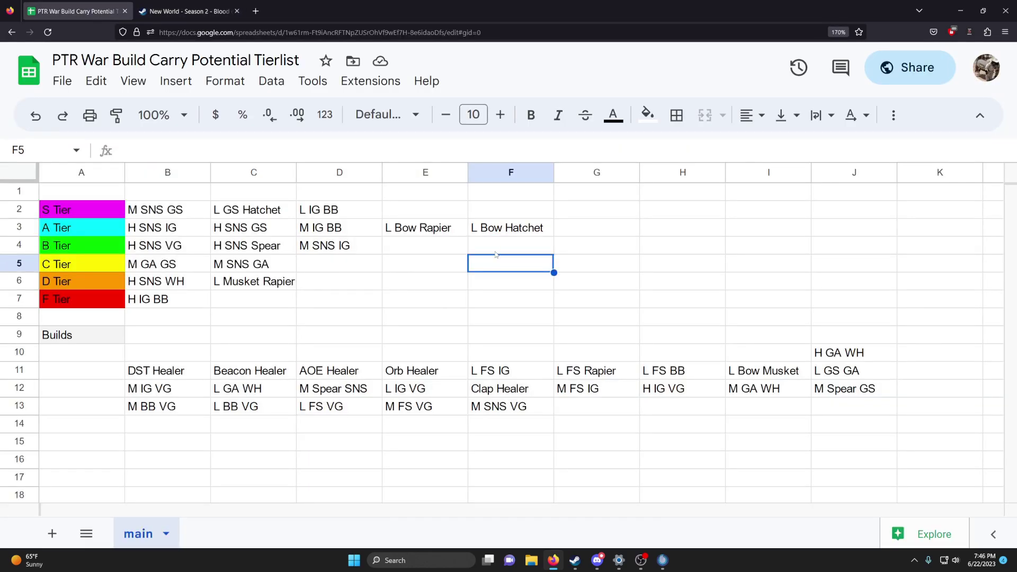
Cut the H GA WH build from J10 and read the Great Axe Whirlwind changes in the patch notes.
click(859, 345)
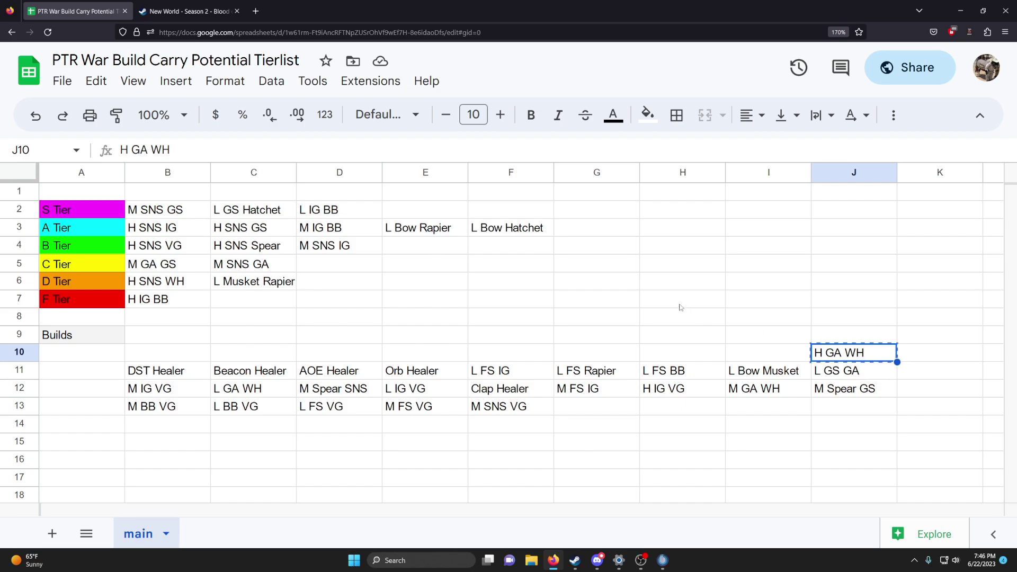
key(ctrl+c)
click(185, 11)
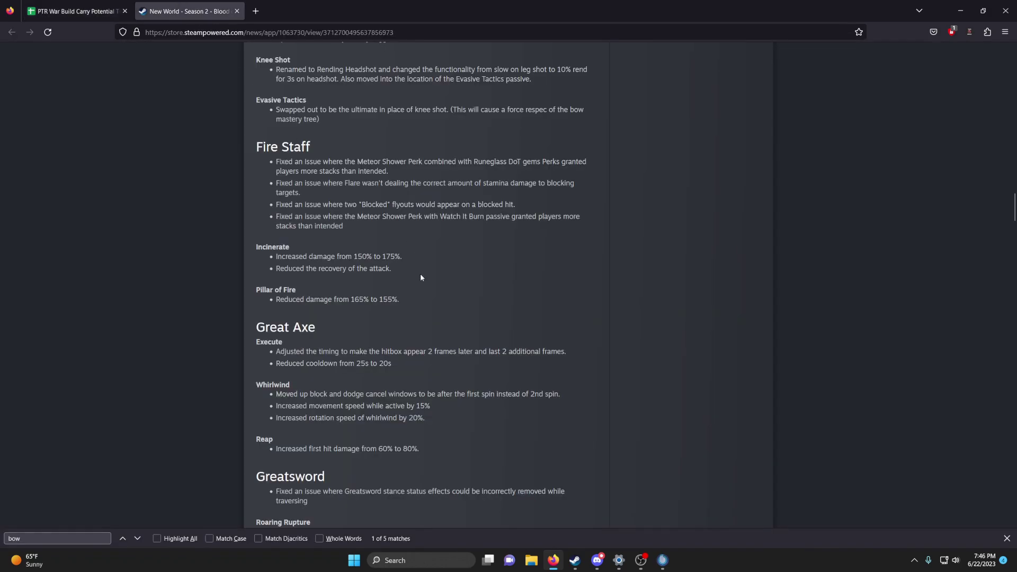
scroll(421, 276, down, 3)
drag(274, 281, 434, 311)
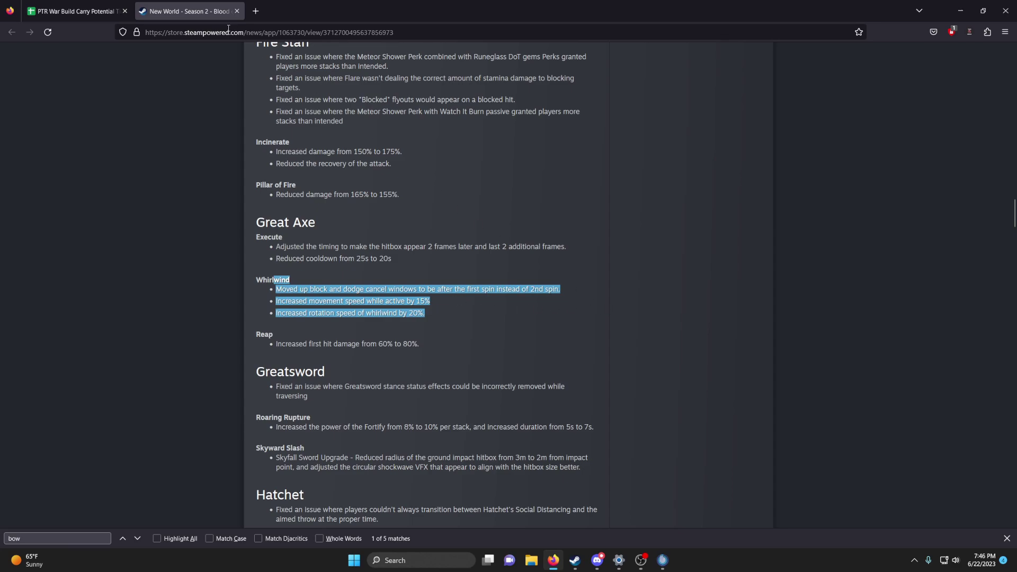
click(103, 4)
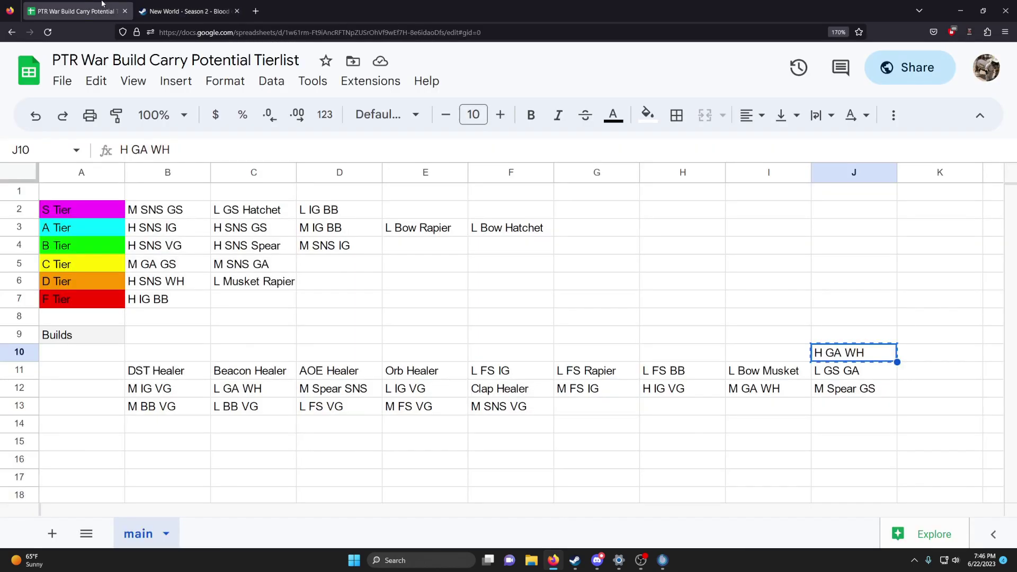
Paste the cut H GA WH build into the A Tier row in G3.
click(563, 235)
click(458, 246)
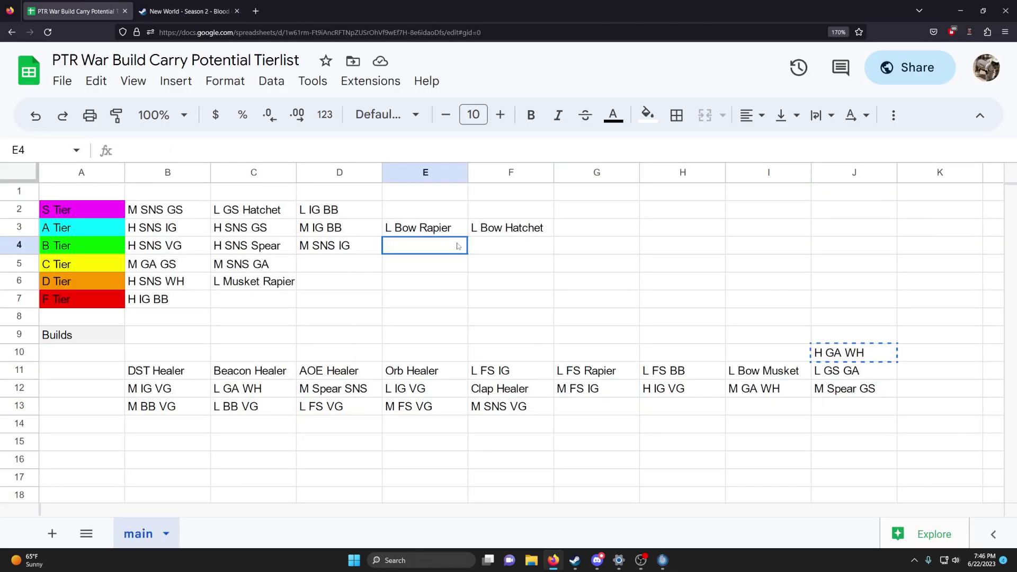
click(594, 232)
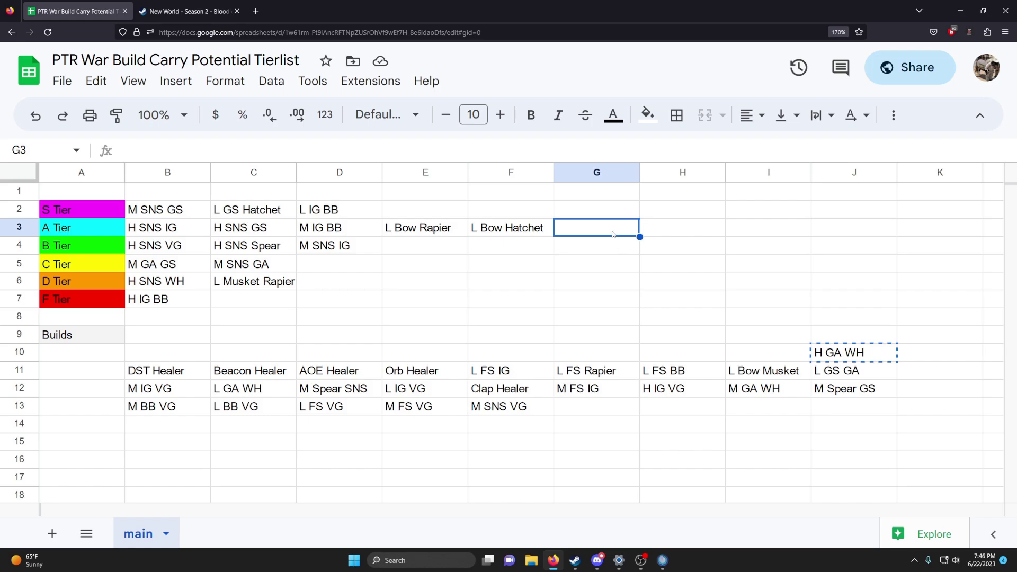
key(ctrl+v)
key(Down)
key(Down)
drag(106, 191, 106, 246)
click(394, 281)
Move the L Bow Hatchet build from F3 down to the B Tier row in E4.
click(550, 233)
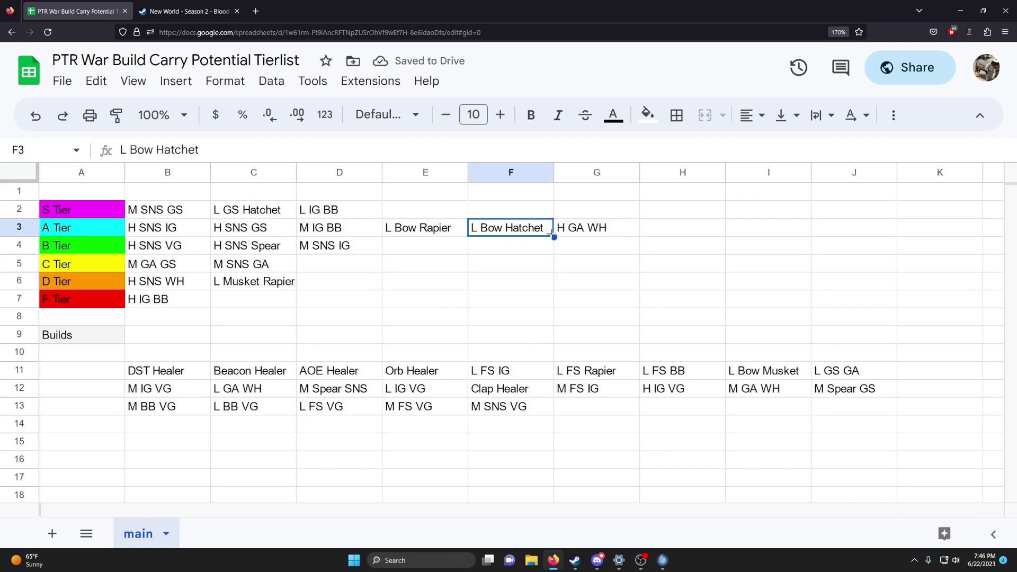
key(ctrl+x)
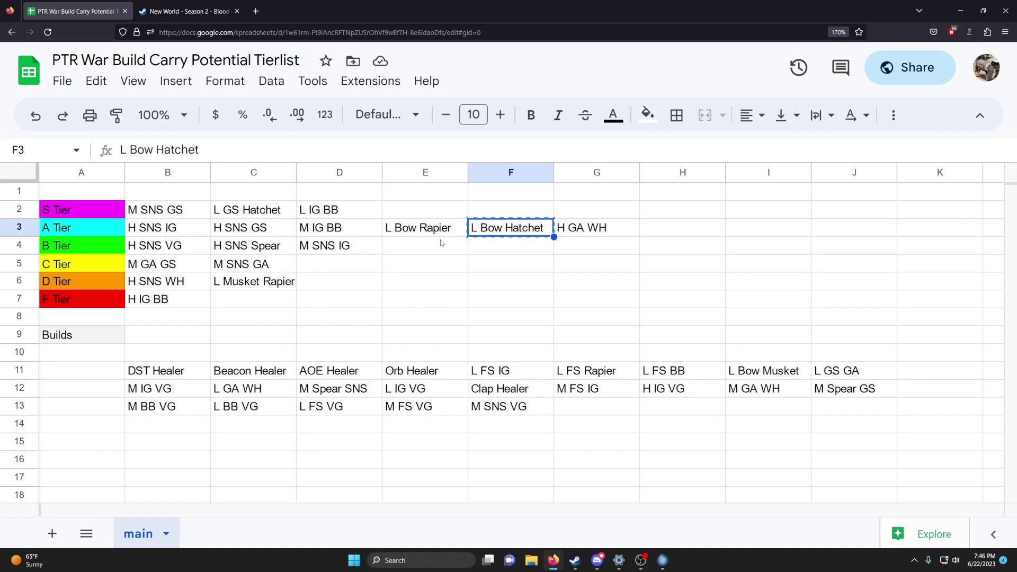
click(445, 246)
key(ctrl+v)
Move the H GA WH build from G3 to F3 to close the gap in the A Tier row.
click(560, 233)
key(ctrl+x)
click(495, 231)
key(ctrl+v)
click(480, 265)
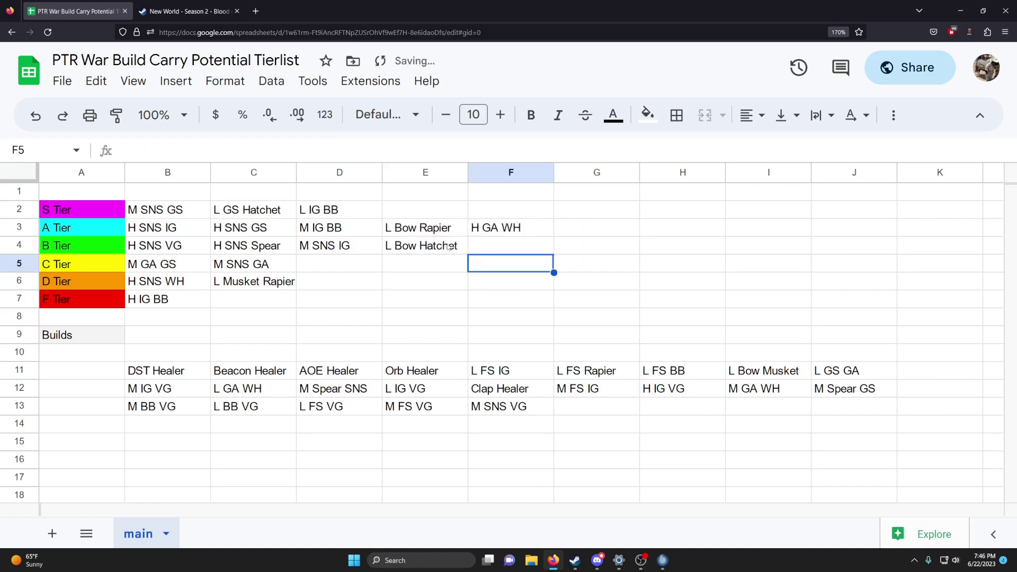
click(449, 246)
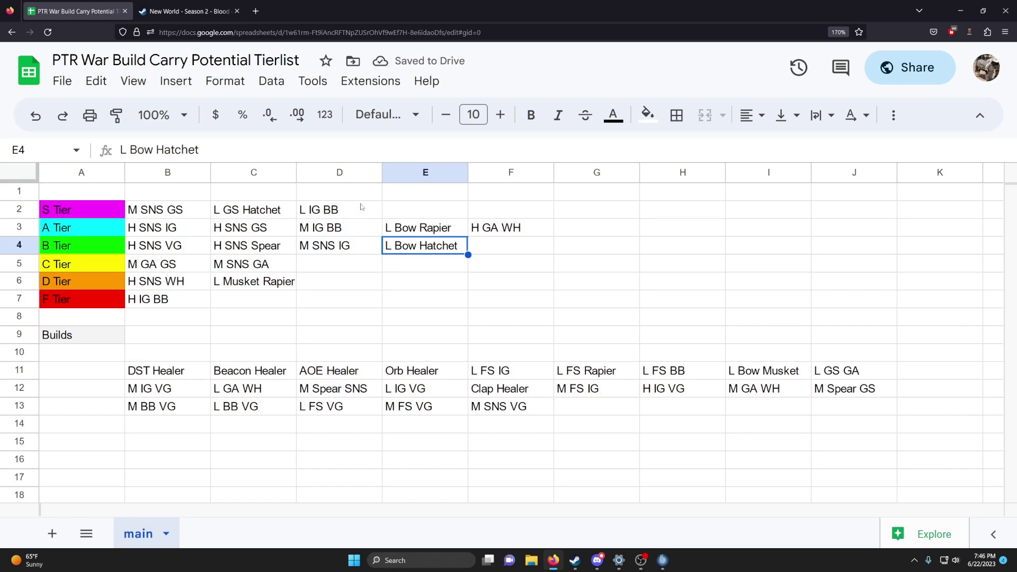
click(489, 254)
key(Left)
click(453, 235)
click(500, 265)
click(453, 230)
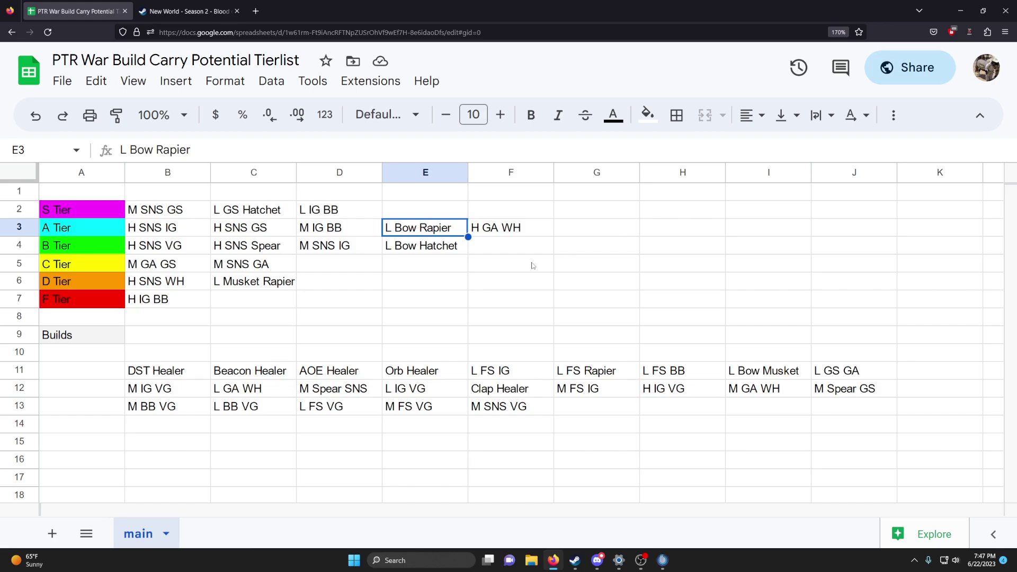
Move the DST Healer build from B11 to the S Tier row in E2, glancing through the patch notes before placing it.
click(171, 375)
key(ctrl+c)
click(185, 11)
scroll(423, 293, down, 10)
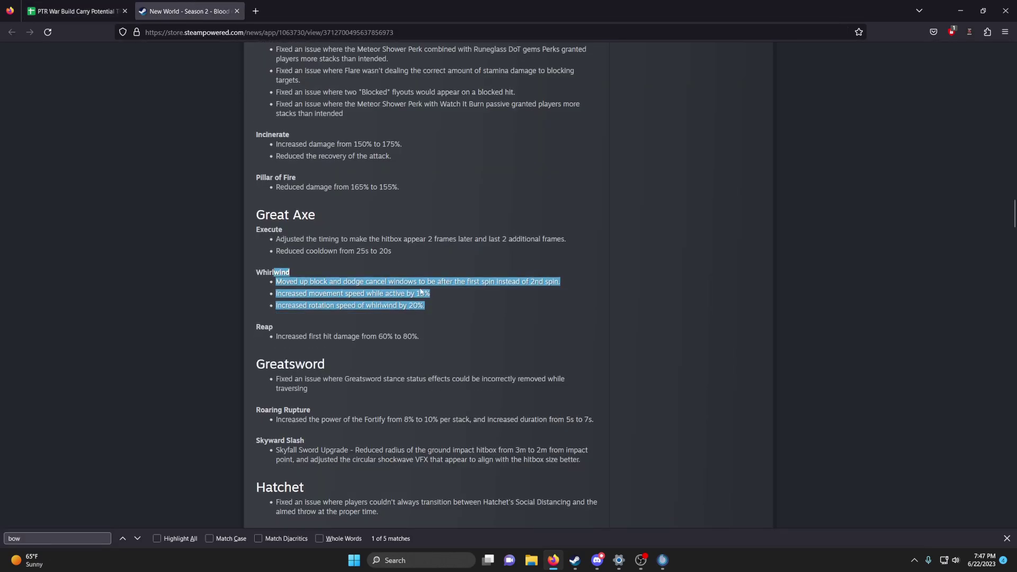
scroll(423, 293, down, 3)
key(ctrl+shift+Tab)
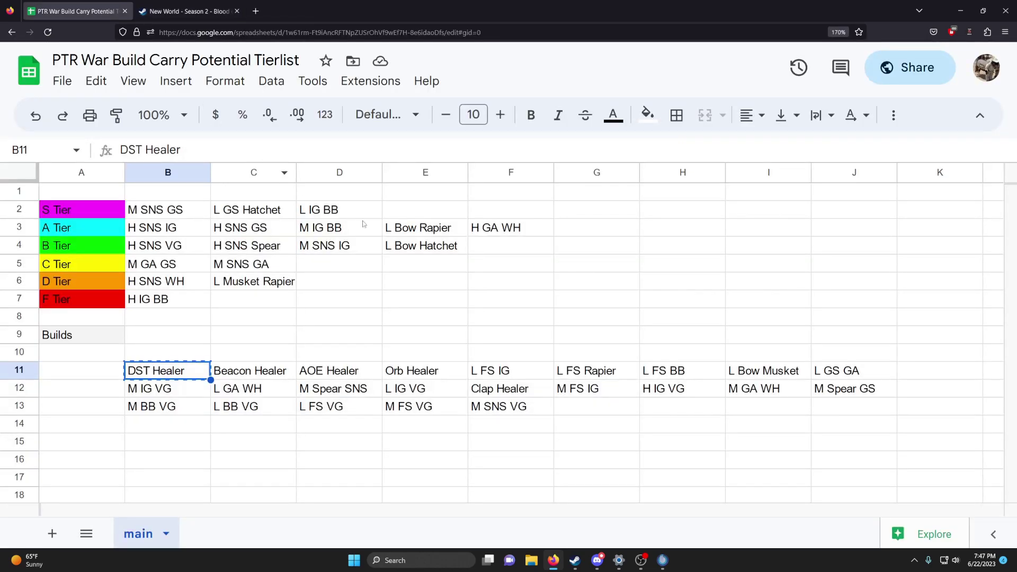
click(402, 214)
key(ctrl+v)
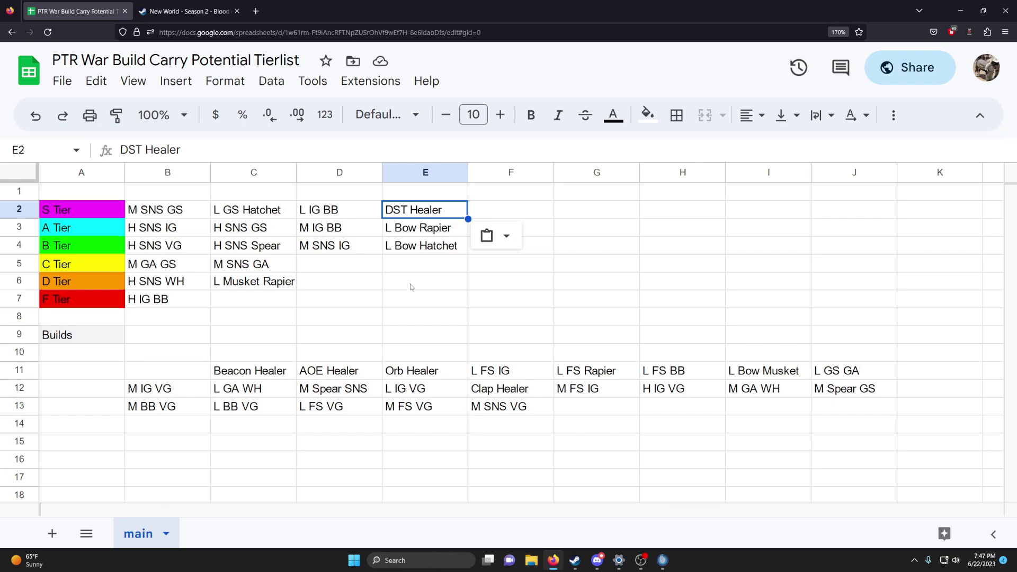
click(411, 288)
Move the Beacon Healer build from C11 to the B Tier row in F4.
click(249, 370)
key(ctrl+c)
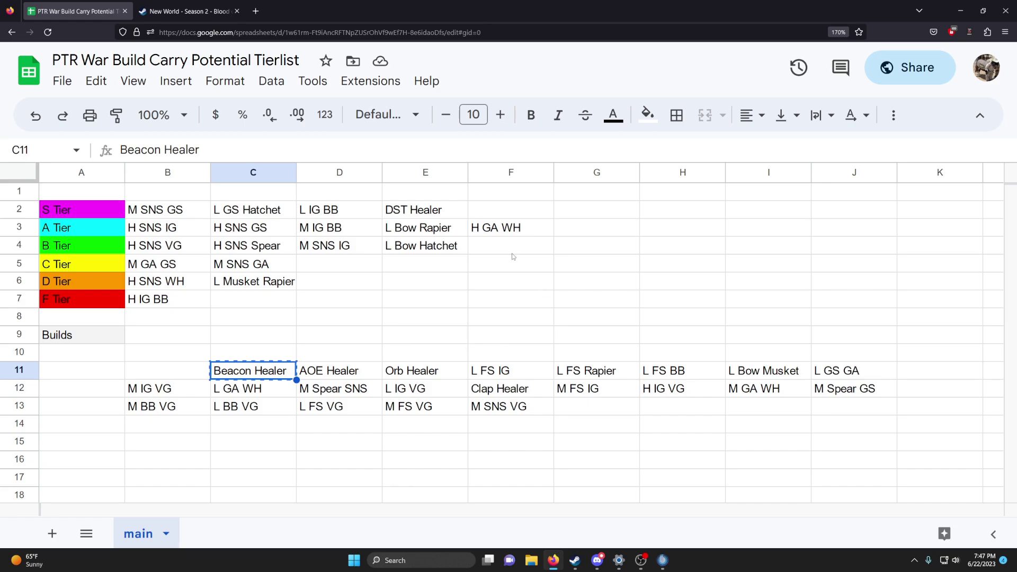
click(565, 237)
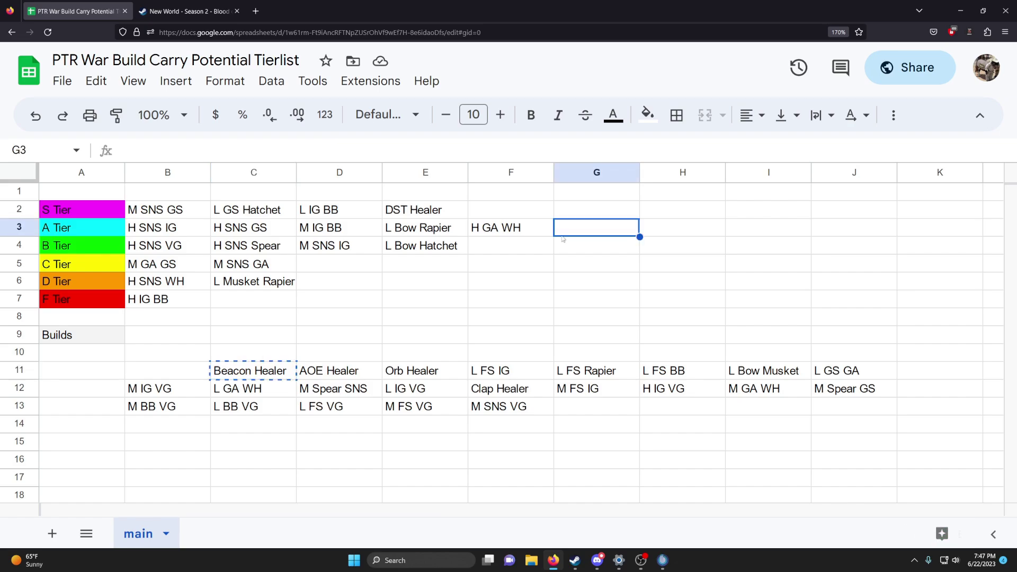
click(493, 254)
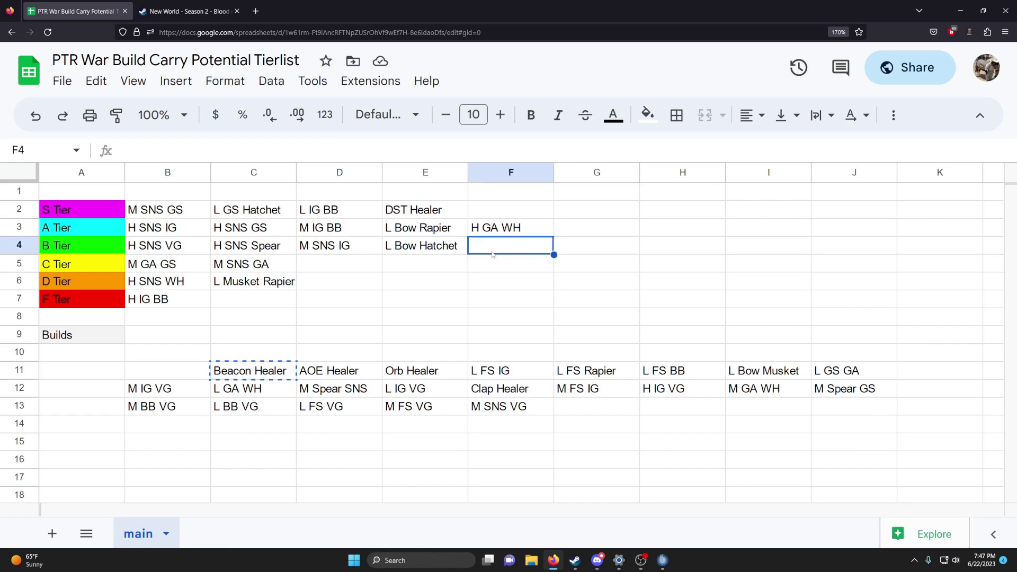
key(ctrl+v)
key(Left)
Move the AOE Healer build from D11 to the C Tier row in D5.
click(358, 371)
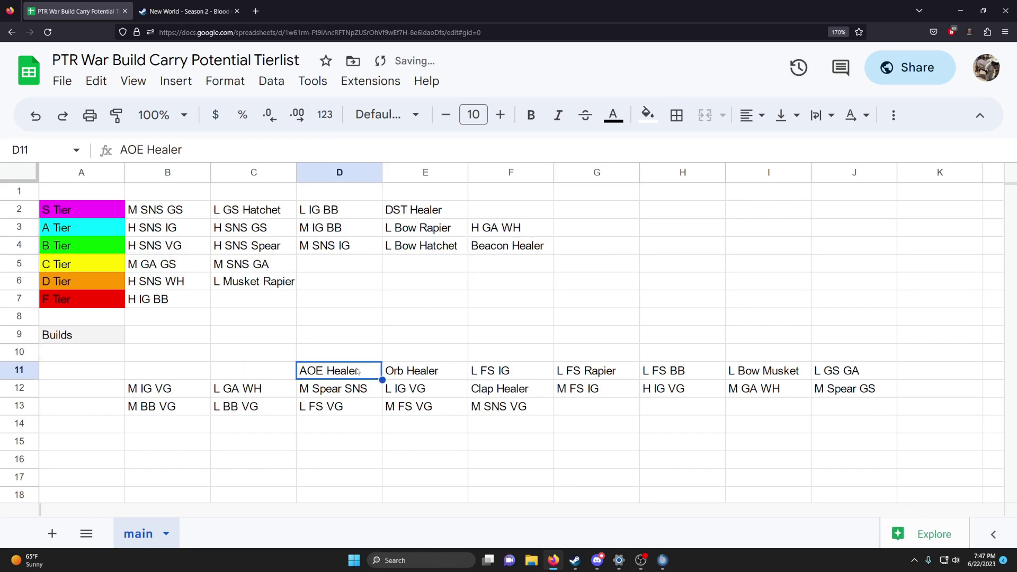
key(ctrl+x)
click(452, 317)
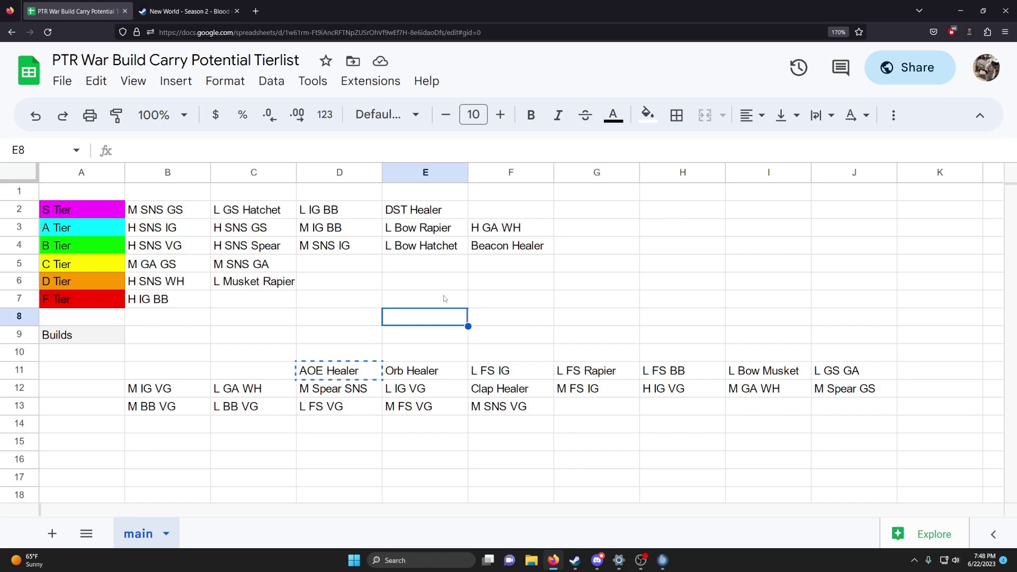
click(369, 370)
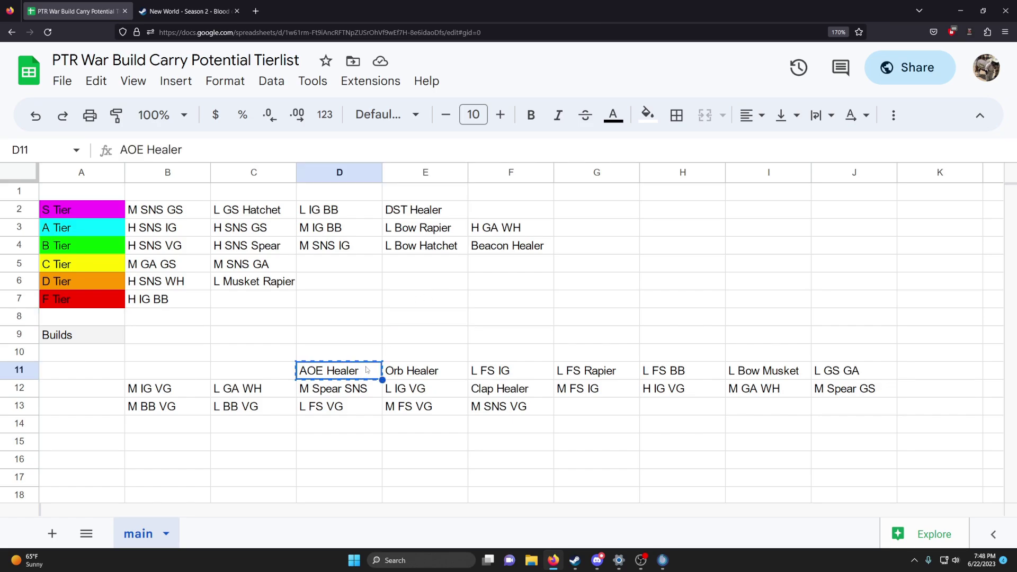
click(367, 270)
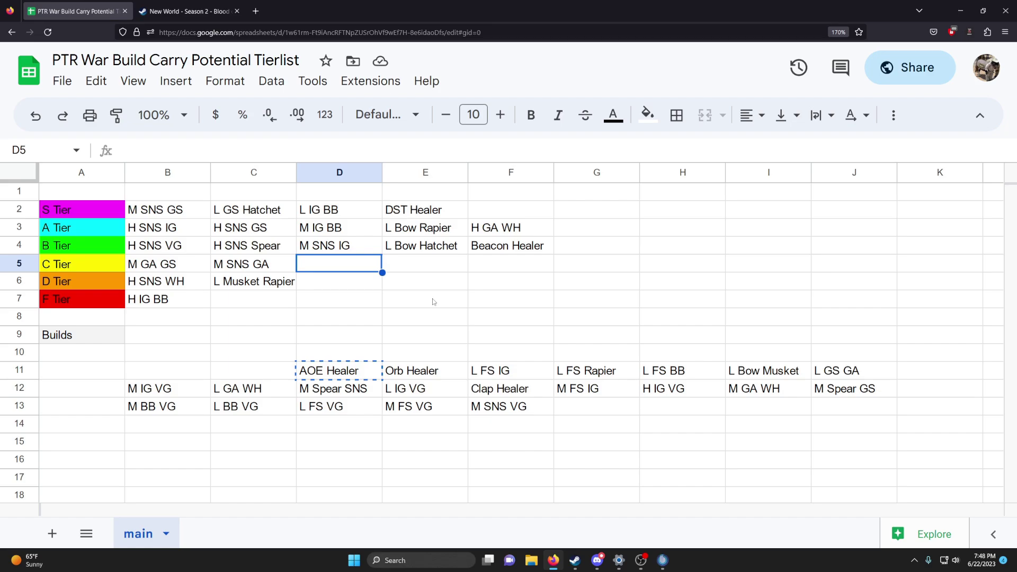
click(489, 253)
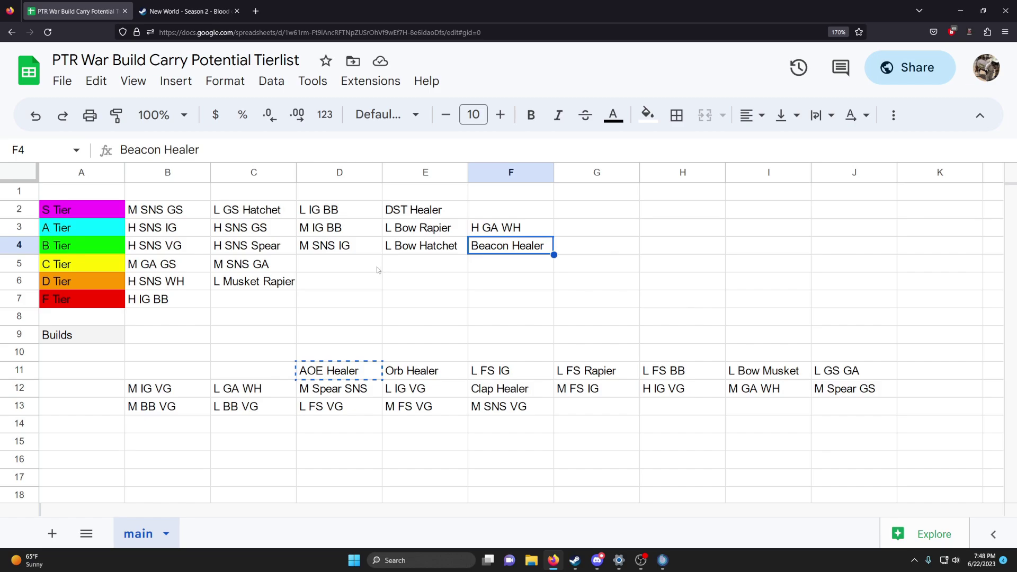
click(377, 270)
click(507, 254)
click(350, 373)
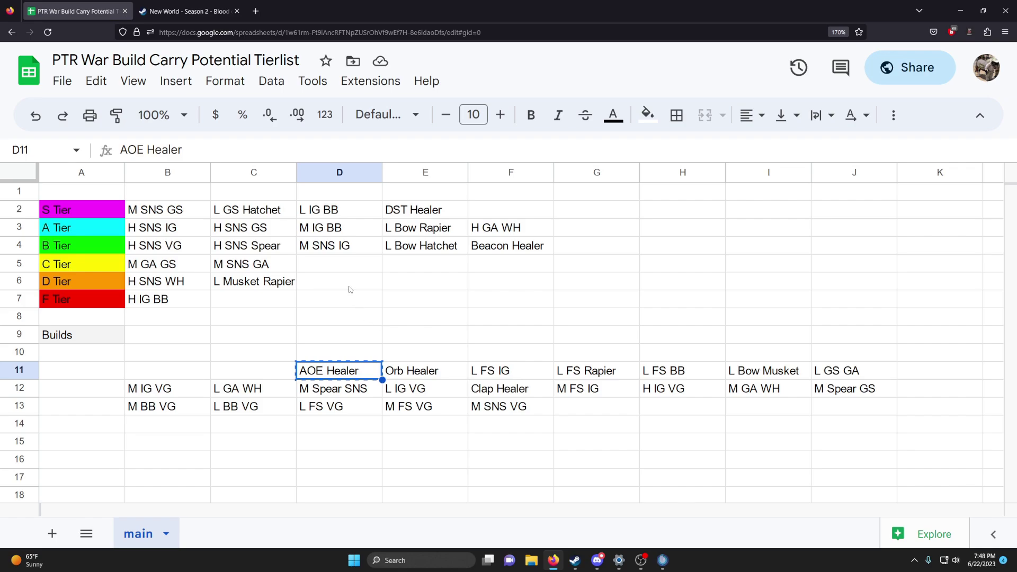
click(341, 263)
key(ctrl+v)
click(366, 312)
click(365, 269)
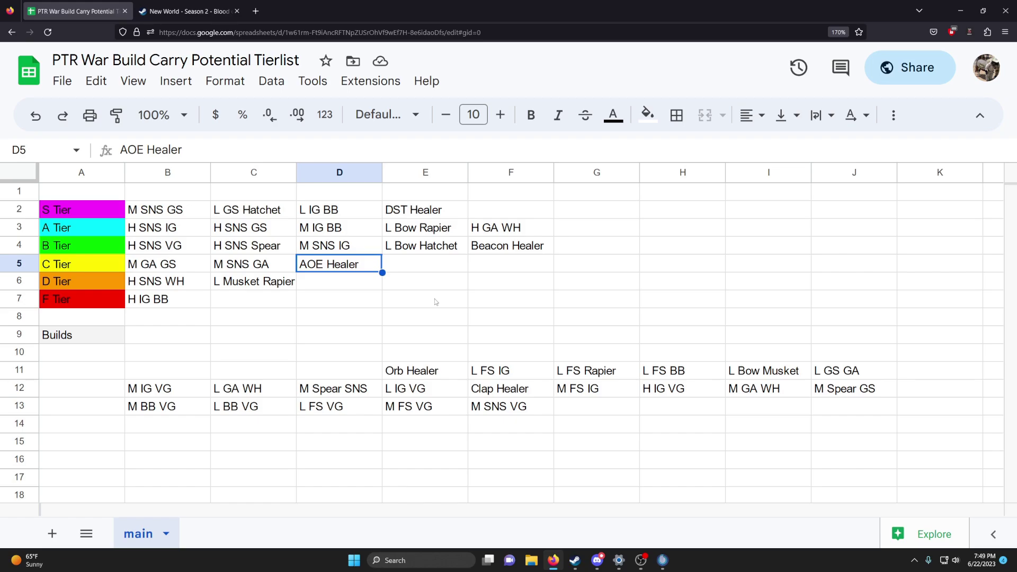
click(498, 259)
click(415, 214)
click(494, 244)
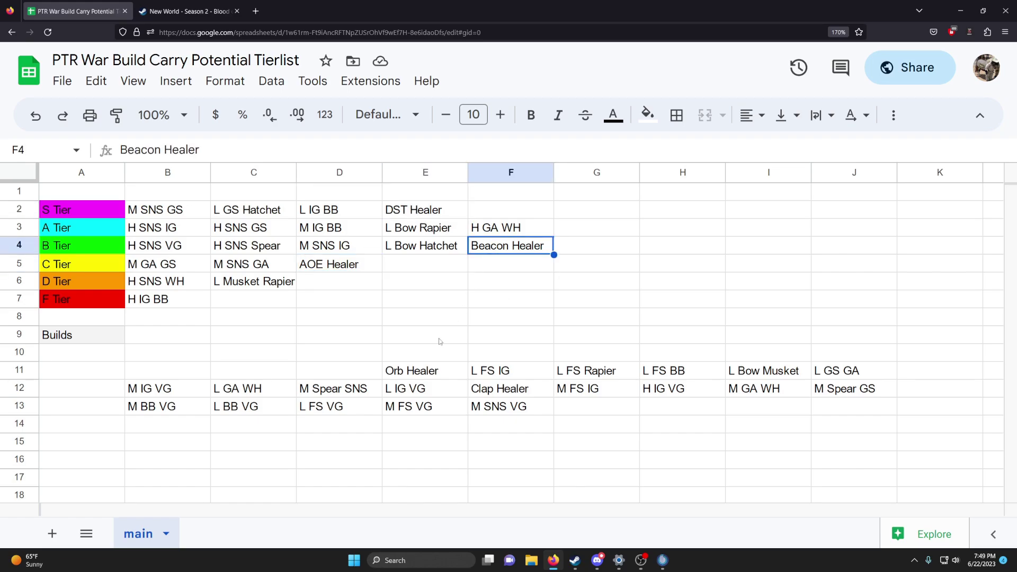
Move the Orb Healer build from E11 to the D Tier row in D6.
click(427, 370)
key(ctrl+c)
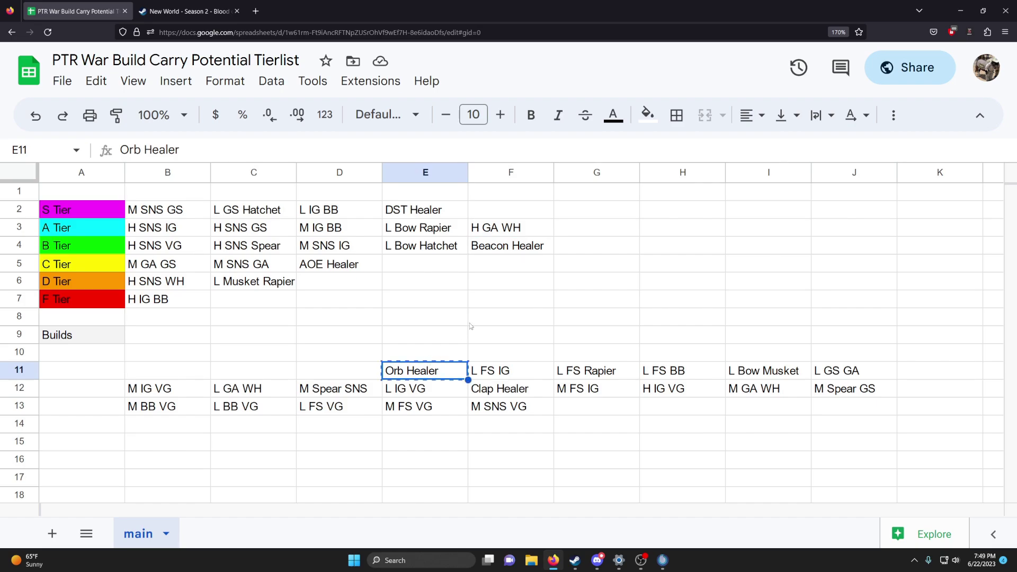
click(501, 248)
click(474, 262)
click(465, 263)
click(496, 249)
click(433, 267)
click(370, 271)
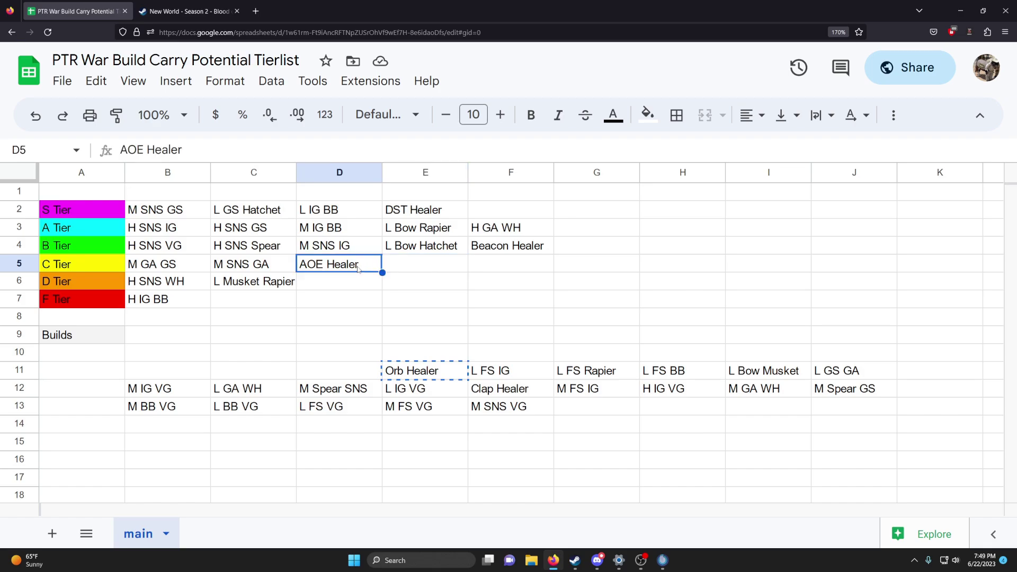
click(373, 281)
key(ctrl+v)
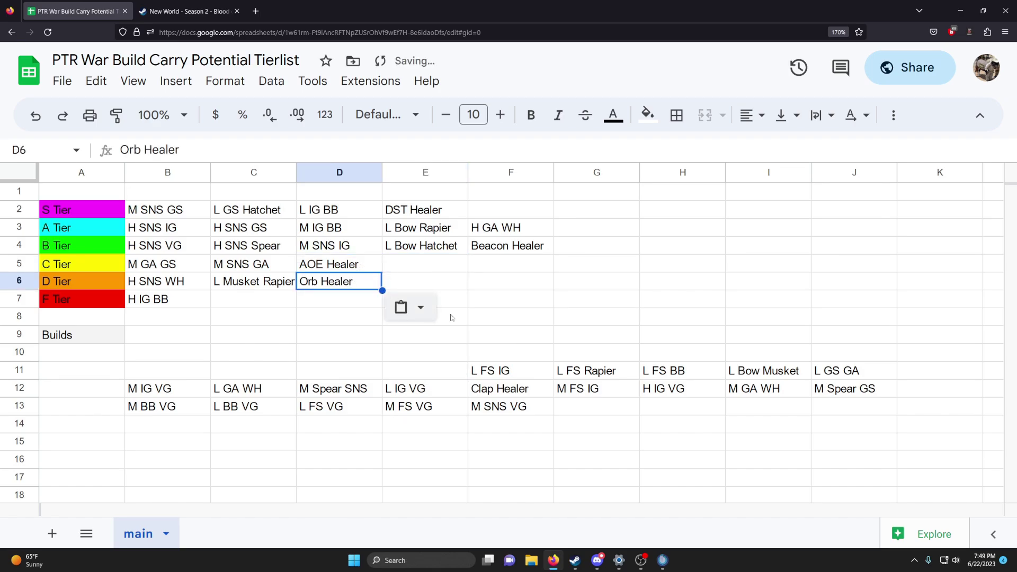
click(551, 321)
Compare the placements of the Beacon Healer, AOE Healer and Orb Healer builds across the B, C and D Tier rows.
click(342, 267)
click(341, 275)
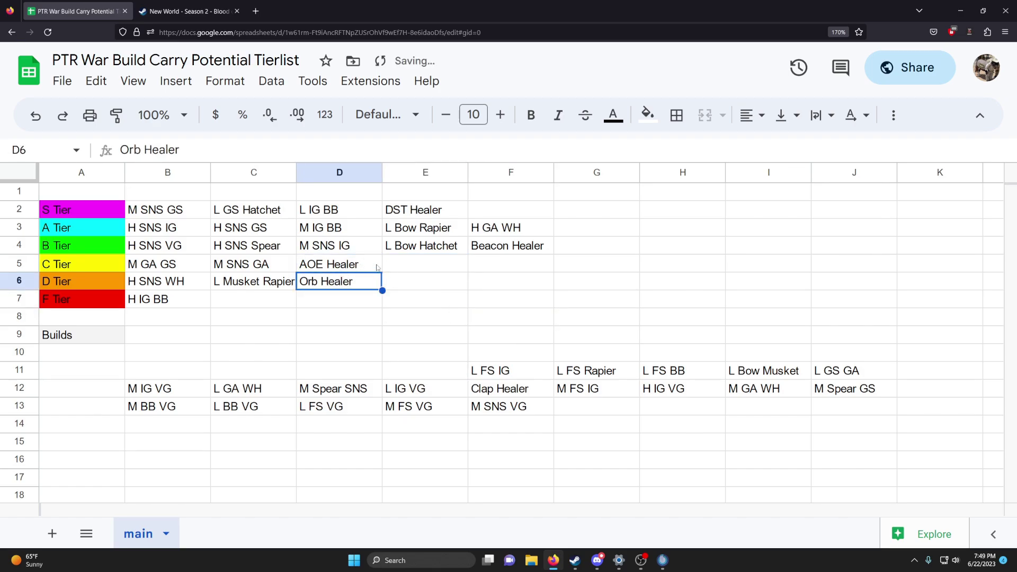
click(498, 250)
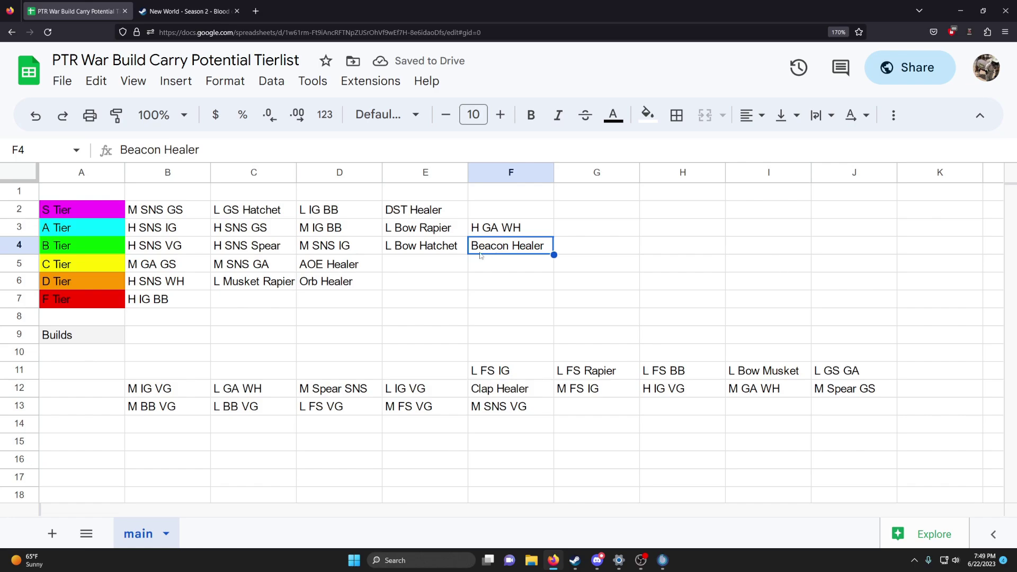
click(354, 280)
click(353, 266)
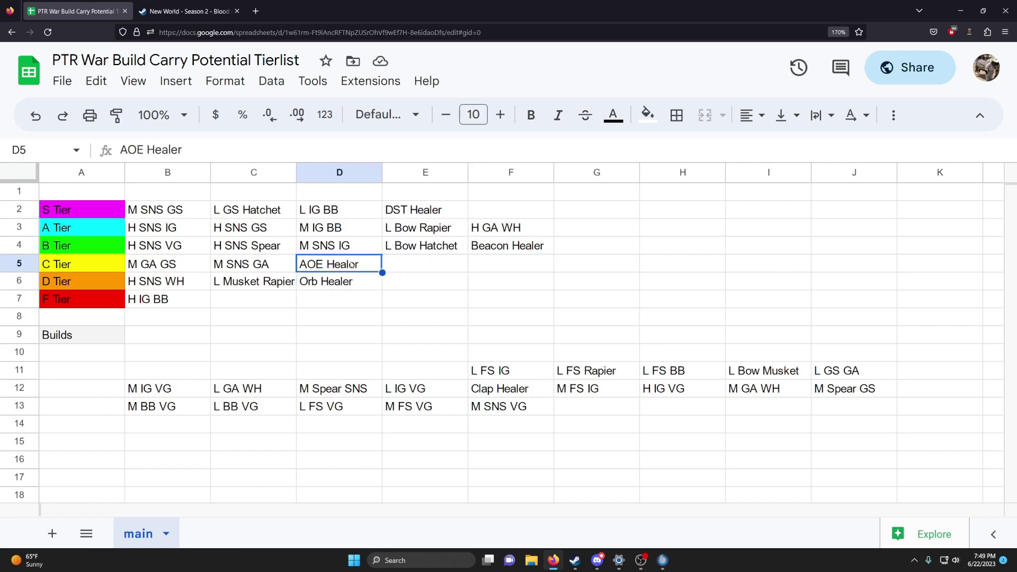
click(369, 289)
key(Up)
key(Up)
key(Right)
key(Right)
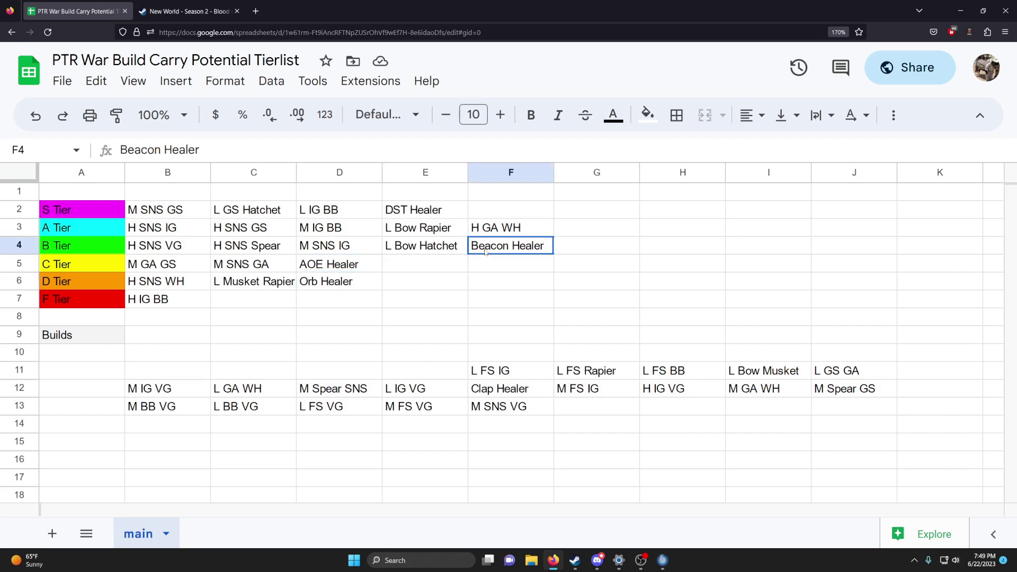
click(376, 280)
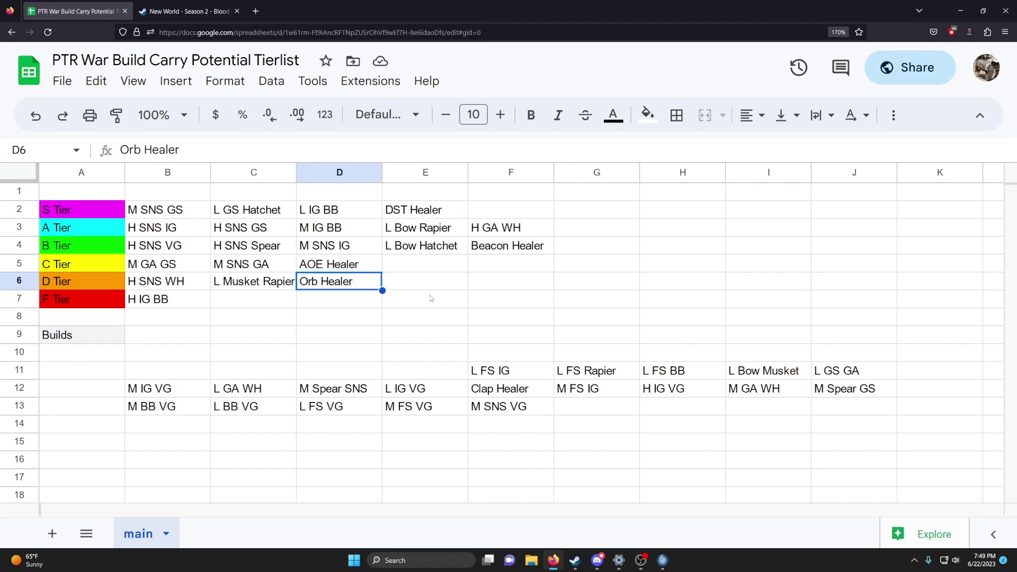
Cut the L FS IG build in F11 and search the patch notes for "fire staff" to examine the Pillar of Fire and Incinerate changes.
click(510, 368)
key(ctrl+c)
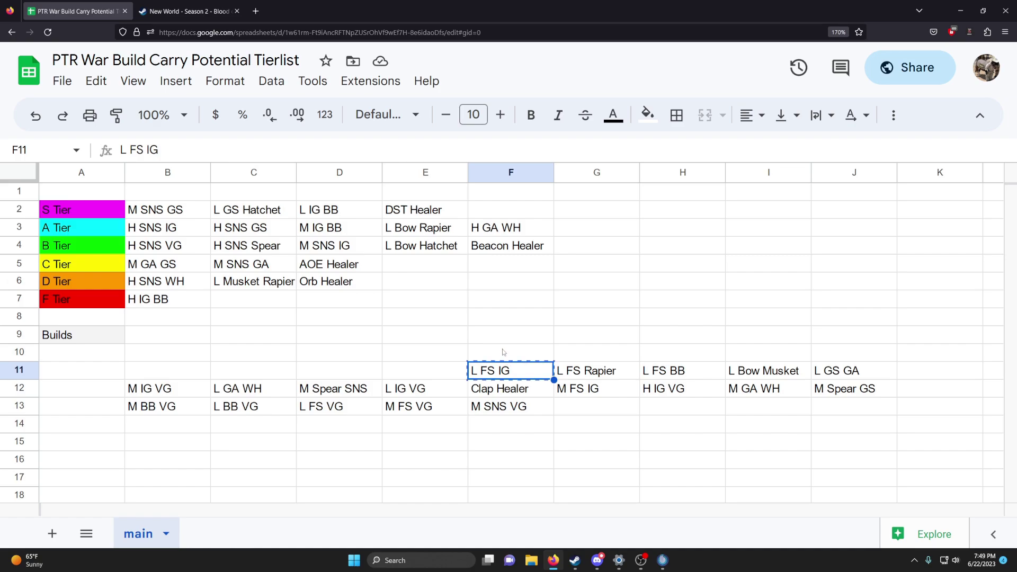
key(ctrl+Tab)
key(ctrl+f)
text(firestaf)
key(BackSpace)
key(BackSpace)
key(BackSpace)
key(BackSpace)
text(staff)
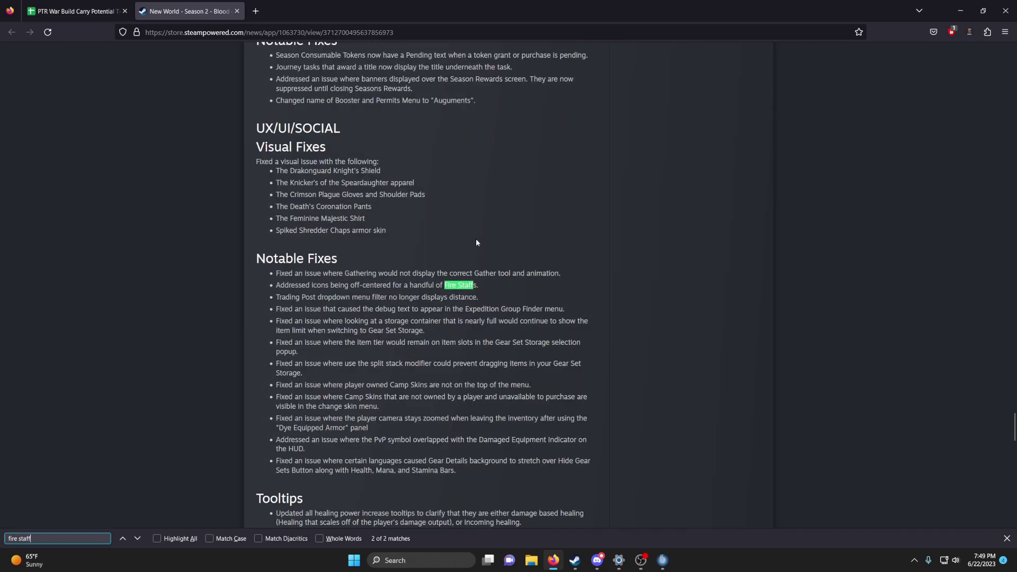
click(137, 538)
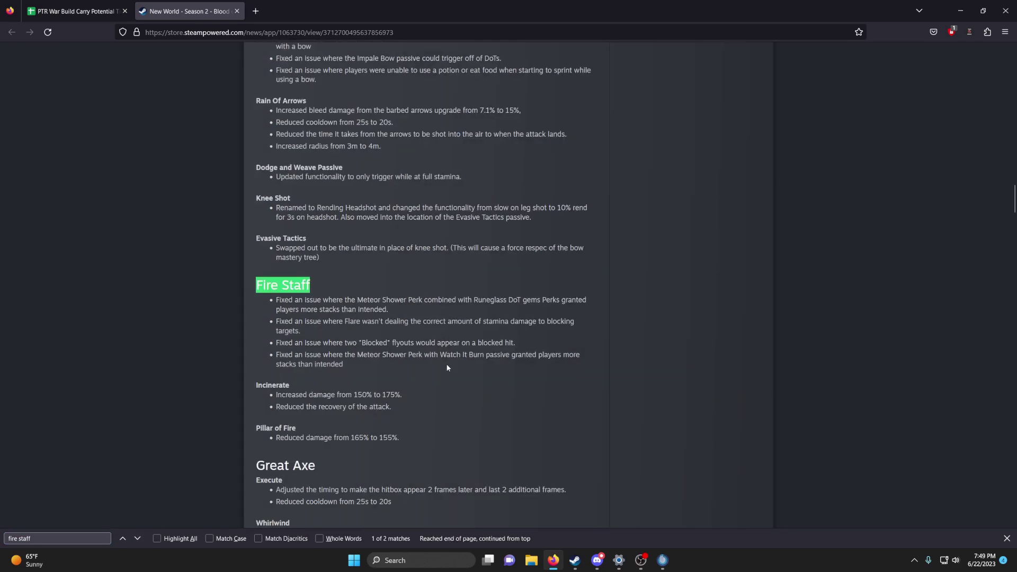
scroll(447, 368, down, 2)
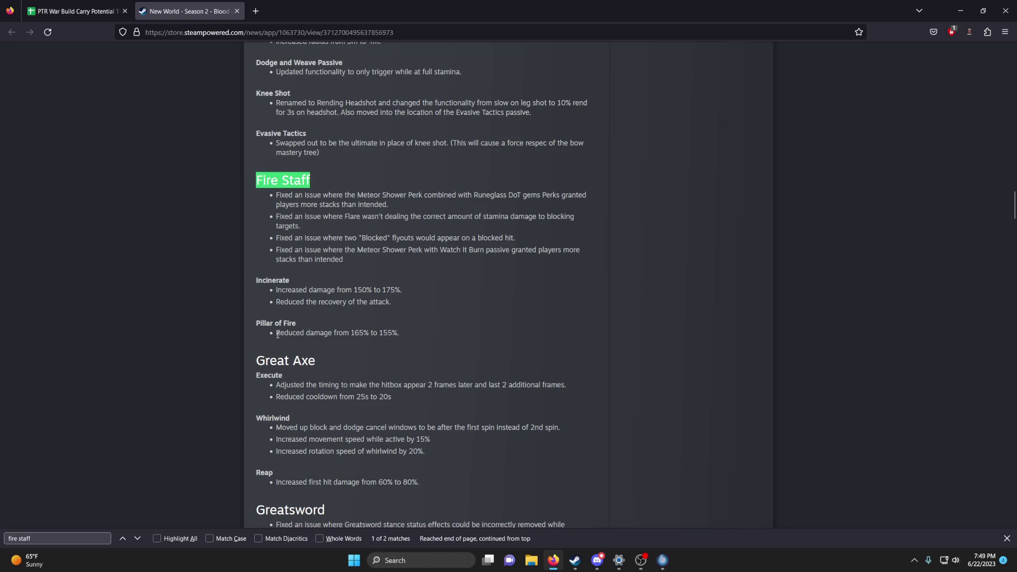
drag(276, 334, 447, 340)
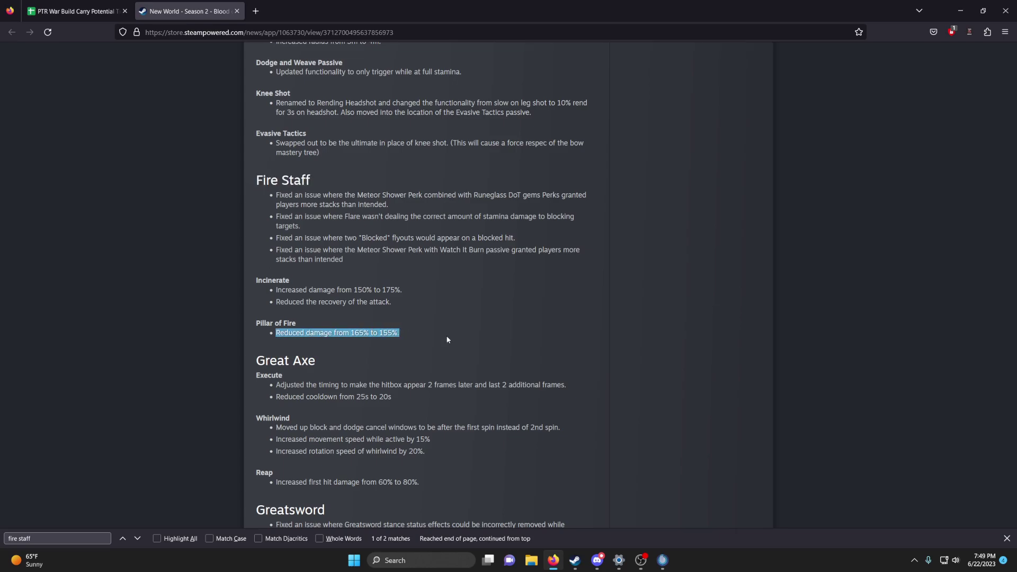
drag(352, 332, 439, 337)
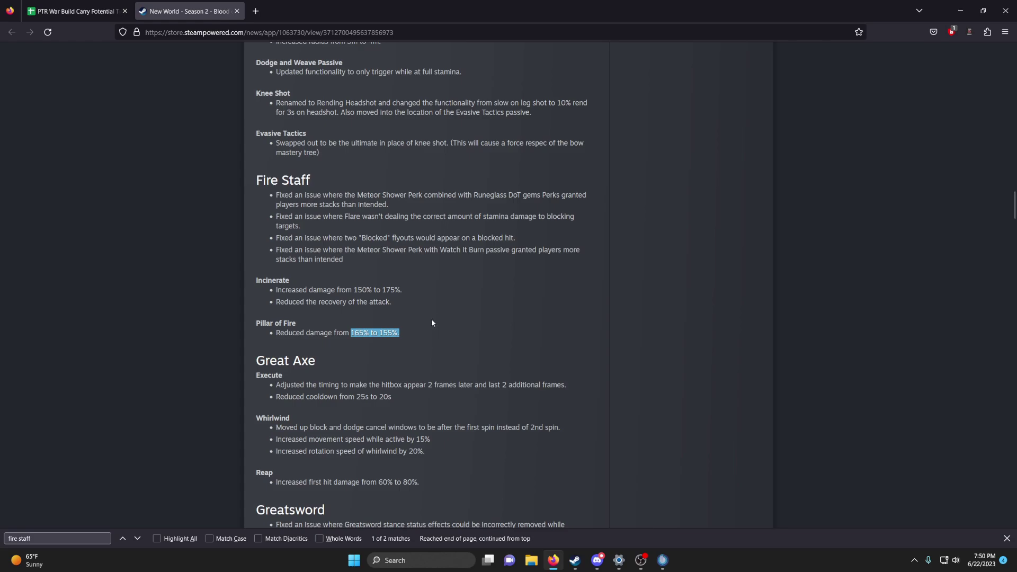
drag(352, 290, 417, 317)
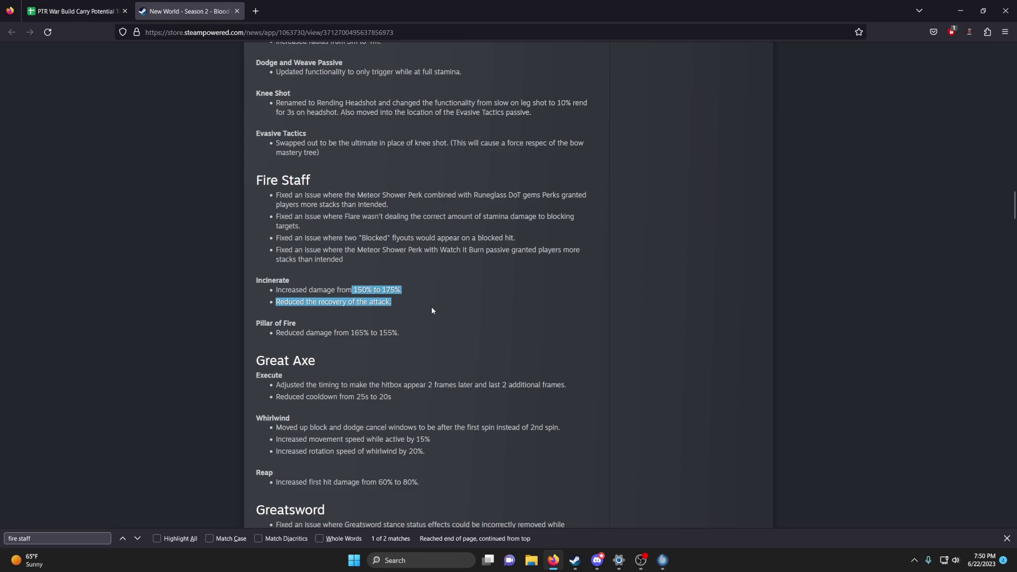
Place the cut L FS IG build in the A Tier row in G3, undoing any accidental cell move.
click(75, 11)
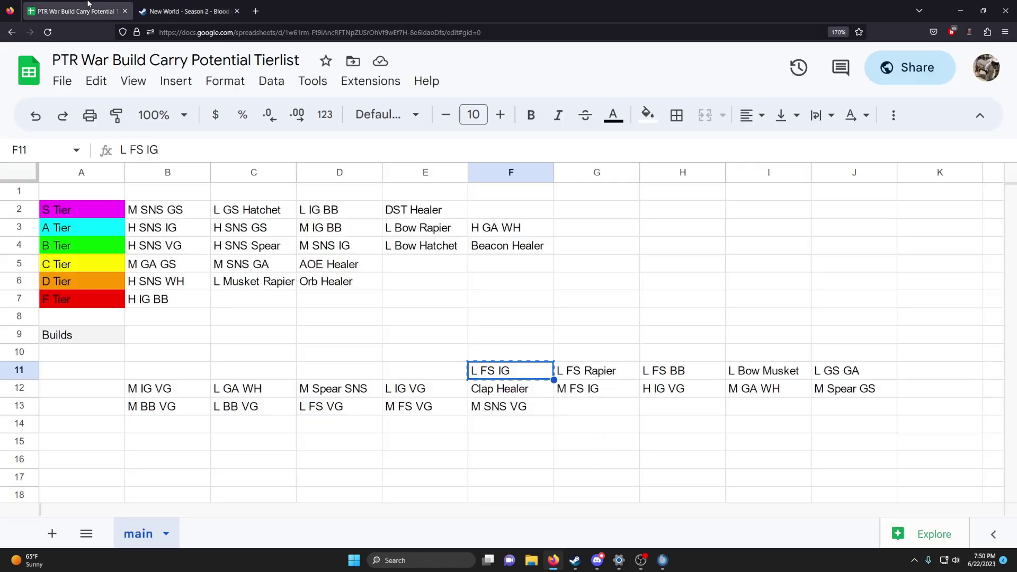
click(569, 232)
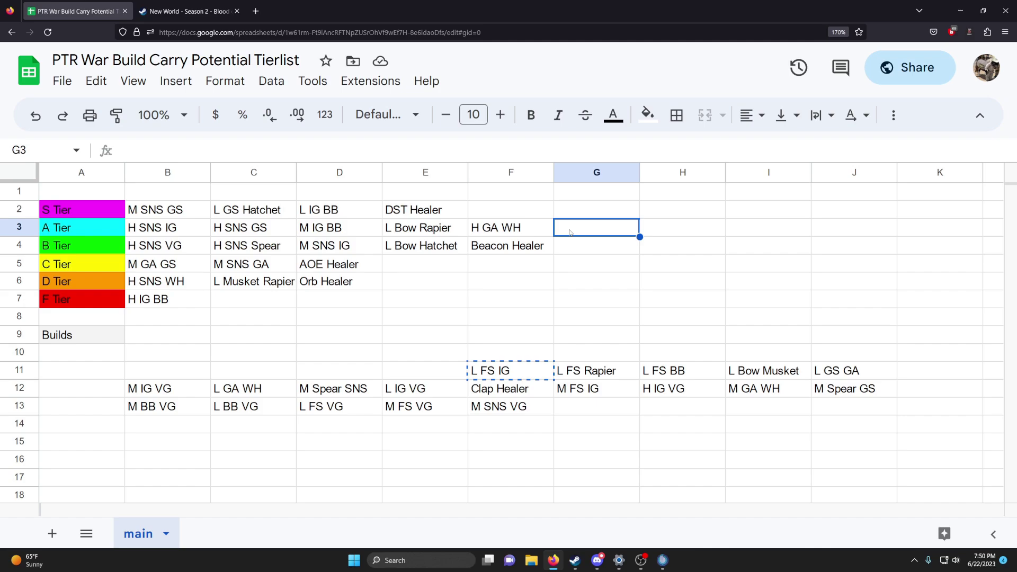
key(ctrl+v)
click(339, 214)
click(349, 242)
drag(342, 212, 344, 255)
key(ctrl+z)
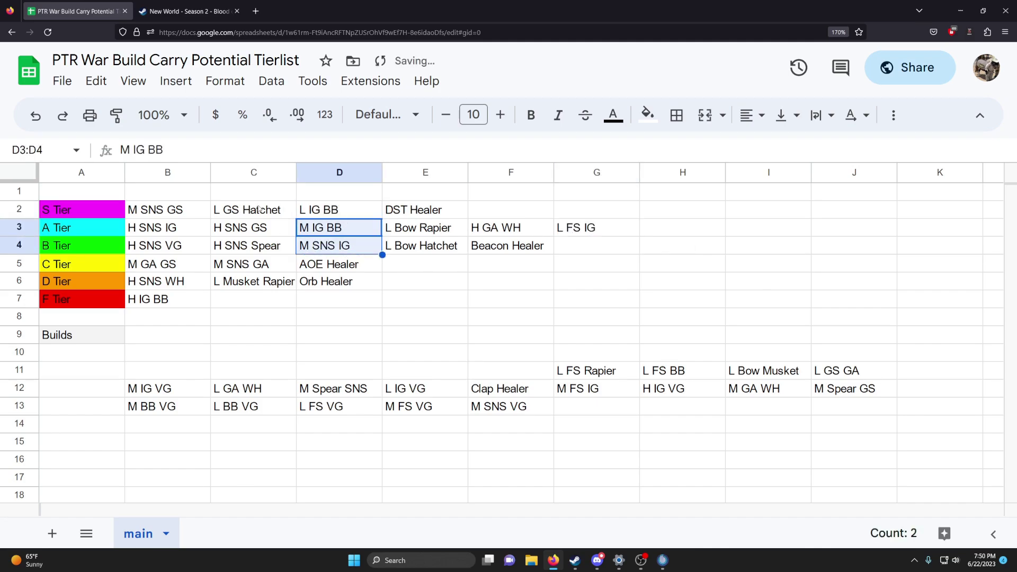
click(393, 337)
click(339, 212)
click(494, 321)
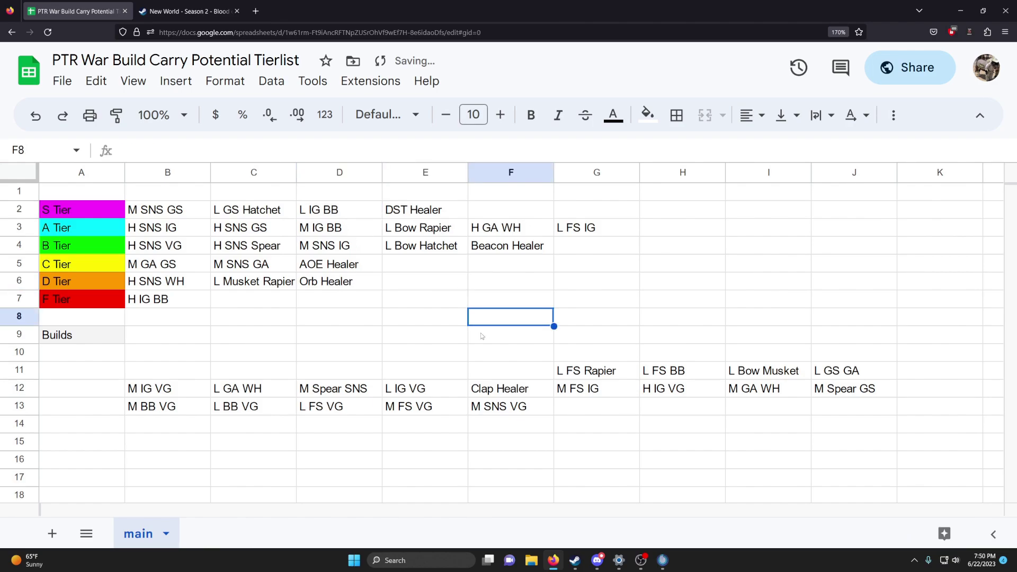
Move the L FS Rapier build from G11 to the C Tier row in E5.
click(583, 376)
key(ctrl+c)
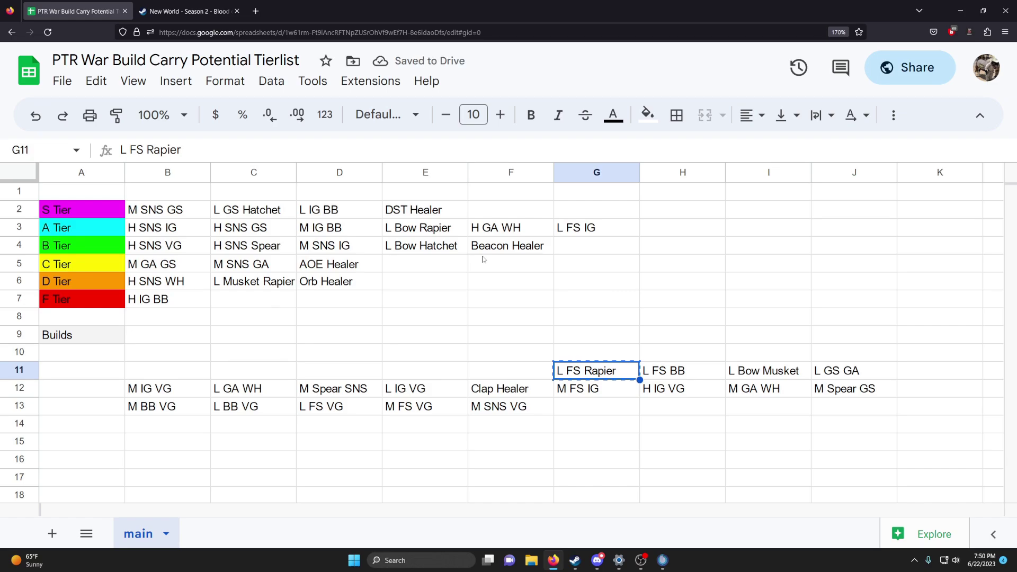
click(447, 266)
key(ctrl+v)
click(579, 304)
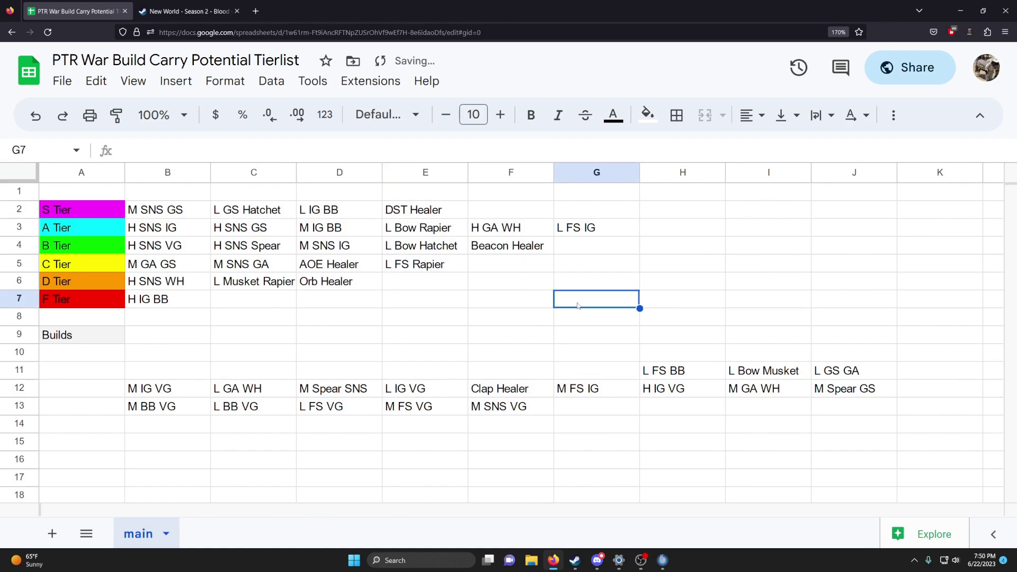
click(507, 251)
click(447, 265)
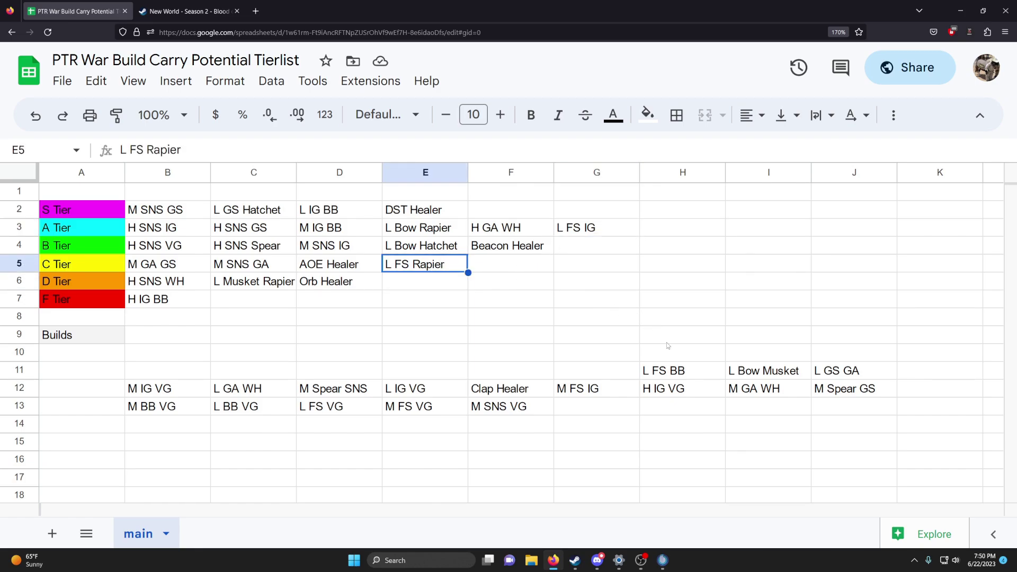
Move the L FS BB build from H11 to the C Tier row in F5, checking the Blunderbuss patch notes before placing it.
click(691, 372)
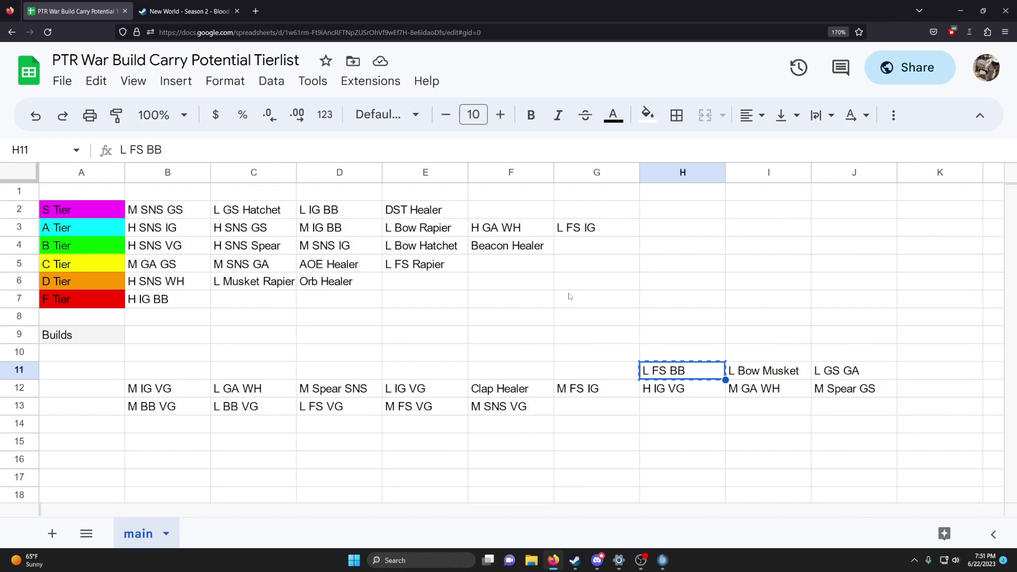
key(ctrl+Tab)
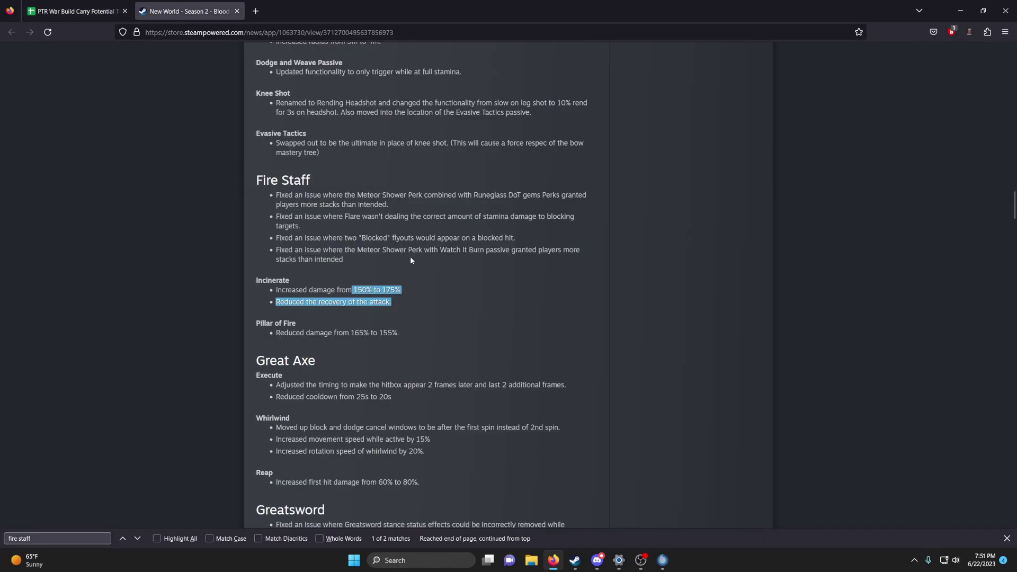
scroll(416, 297, up, 5)
scroll(416, 297, up, 5)
drag(276, 362, 379, 362)
click(379, 362)
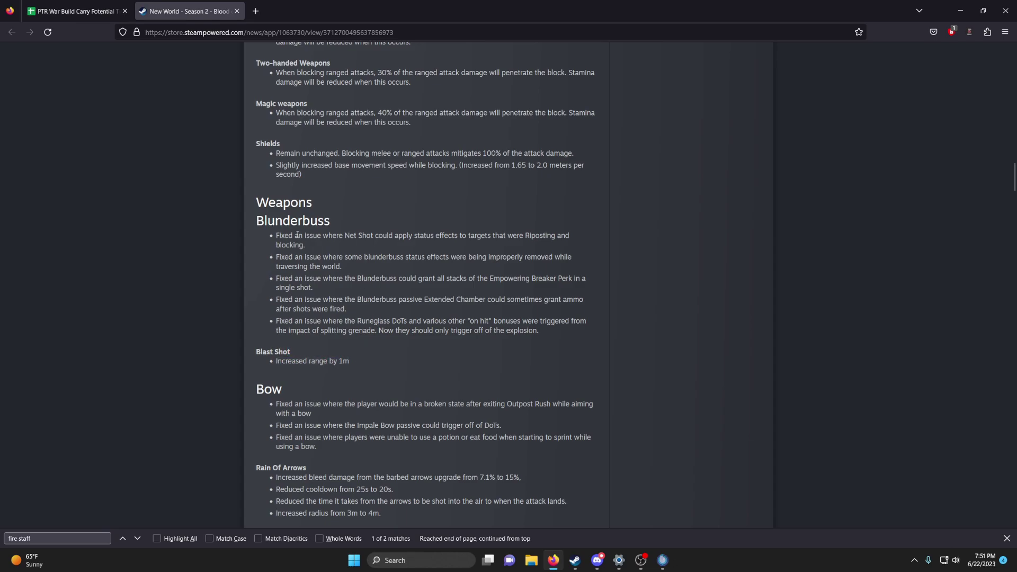
click(60, 5)
click(517, 271)
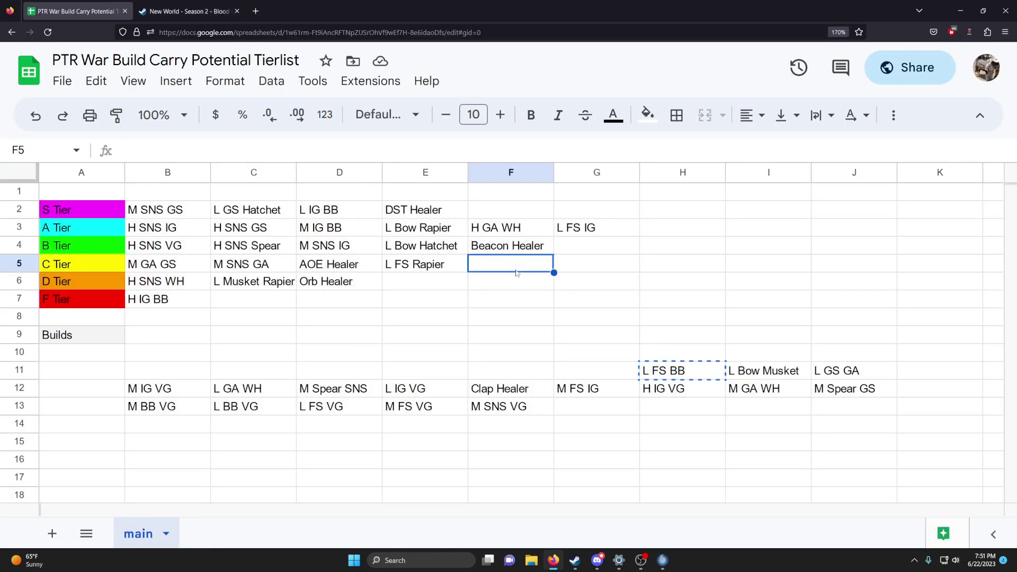
key(ctrl+v)
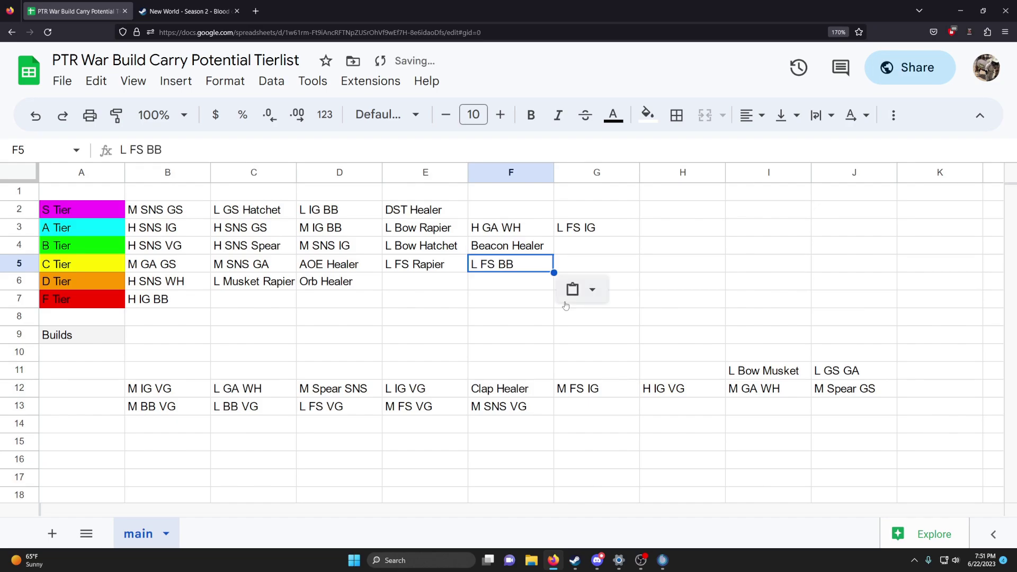
click(559, 337)
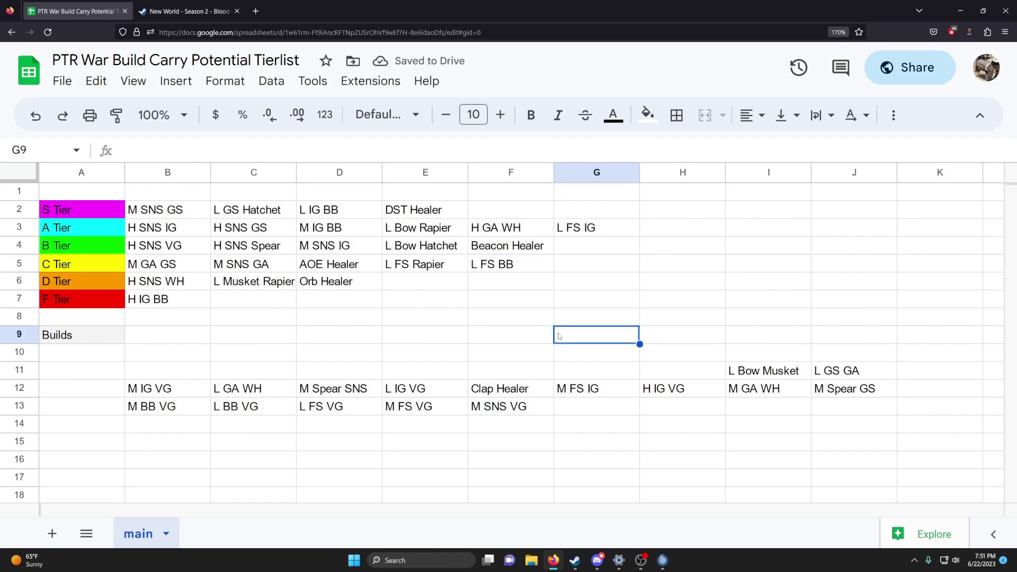
Move the L Bow Musket build from I11 to the B Tier row in G4.
click(779, 377)
key(ctrl+x)
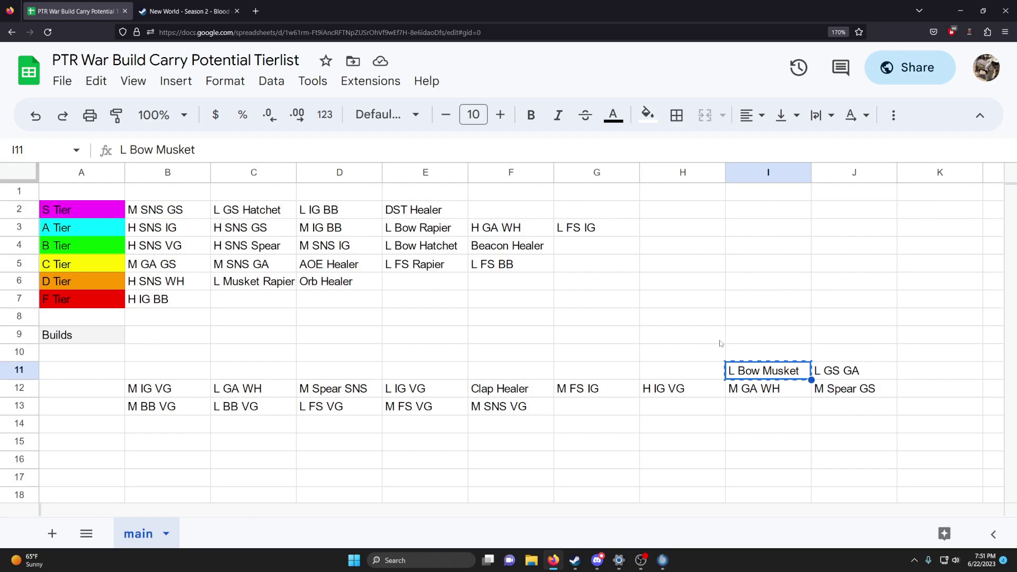
click(446, 232)
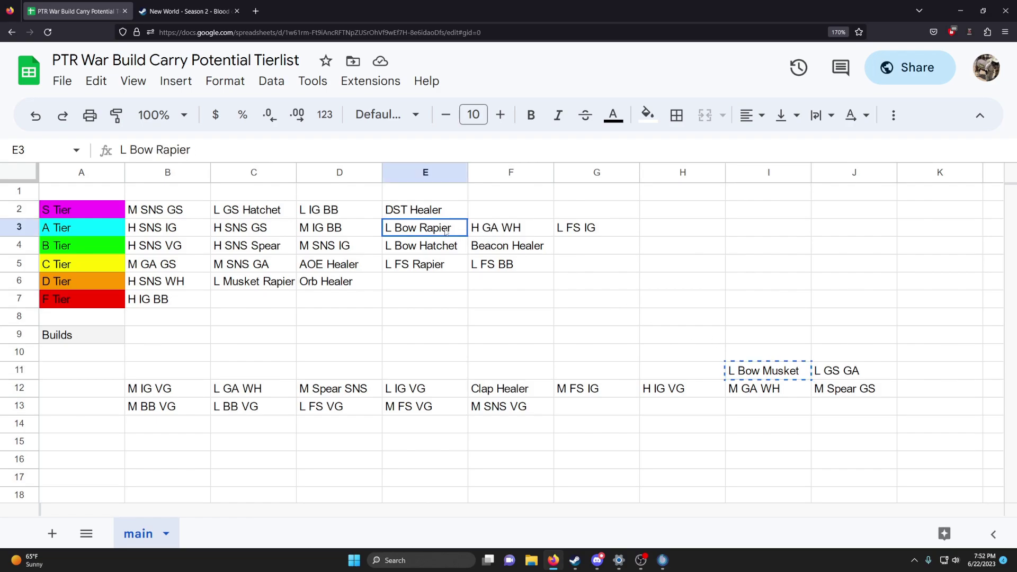
click(610, 254)
key(ctrl+v)
click(588, 303)
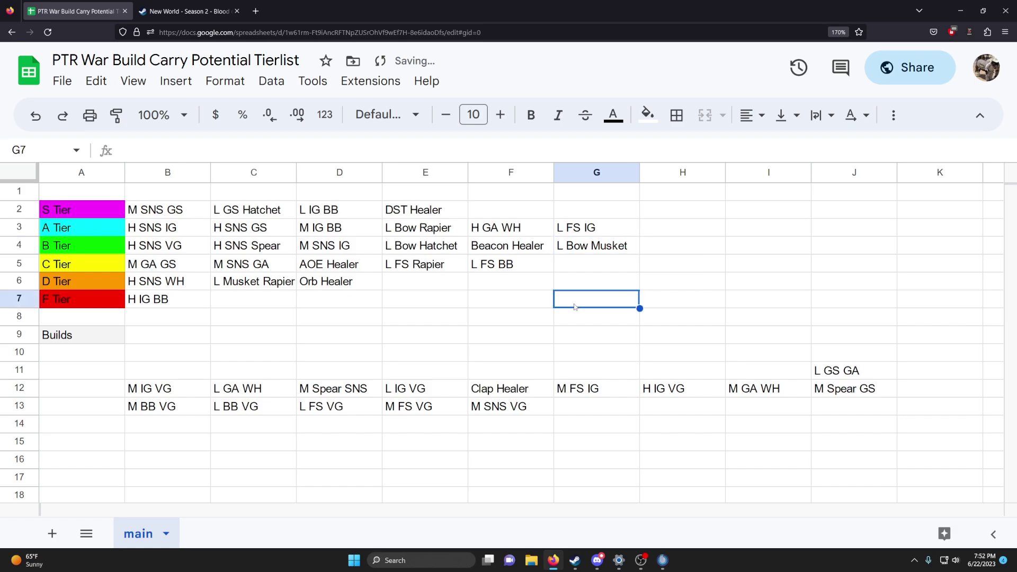
Cut the L GS GA build from J11 and look up the Great Axe changes in the patch notes, highlighting the Reap change.
click(831, 360)
key(ctrl+x)
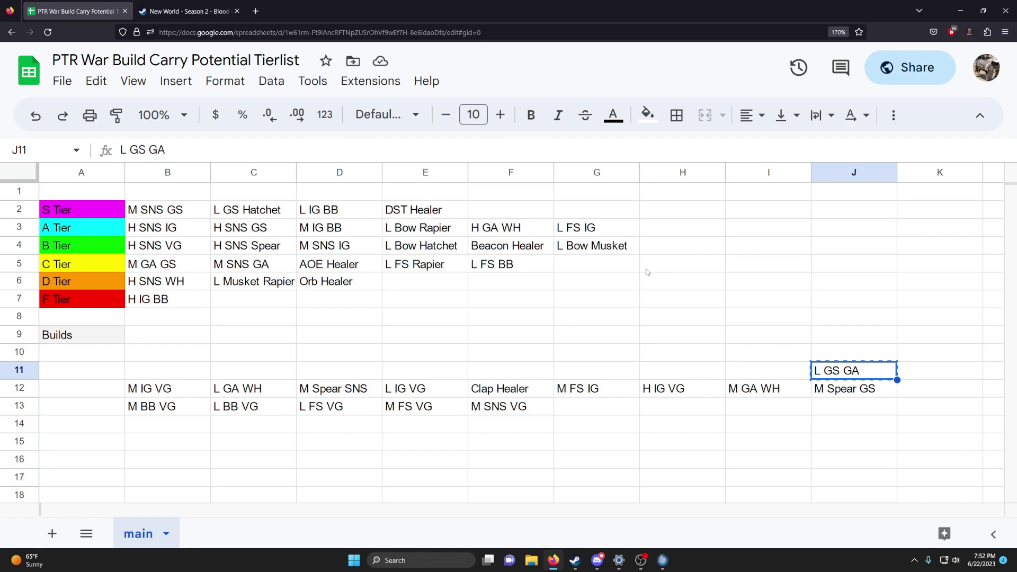
key(ctrl+Tab)
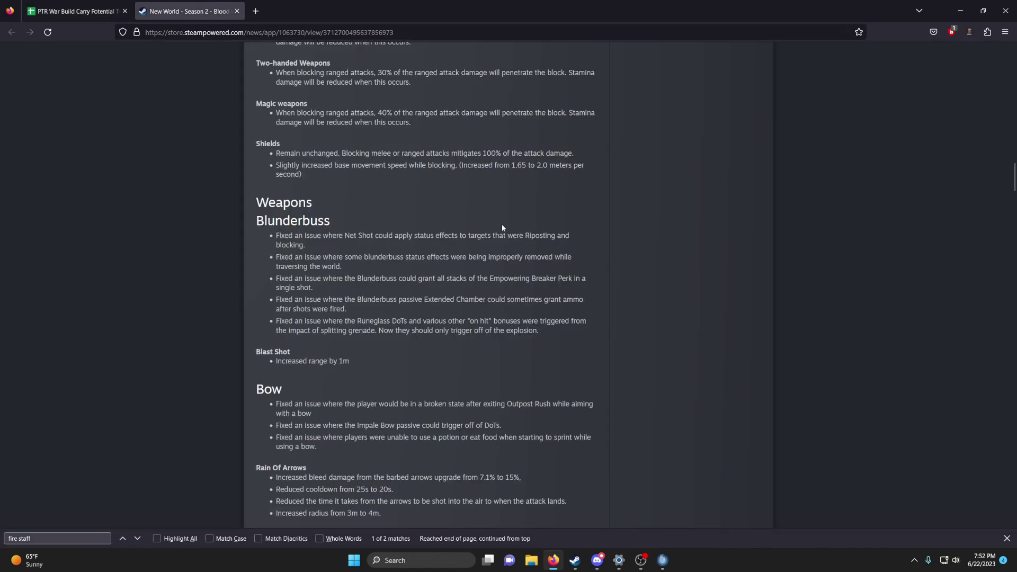
scroll(503, 228, down, 5)
key(ctrl+f)
text(great axe)
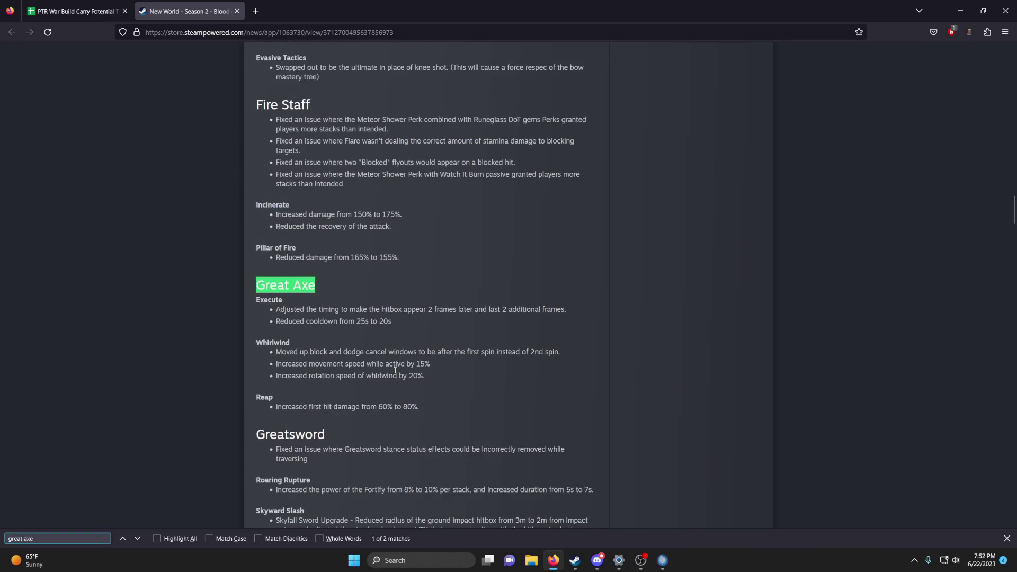
drag(307, 407, 460, 410)
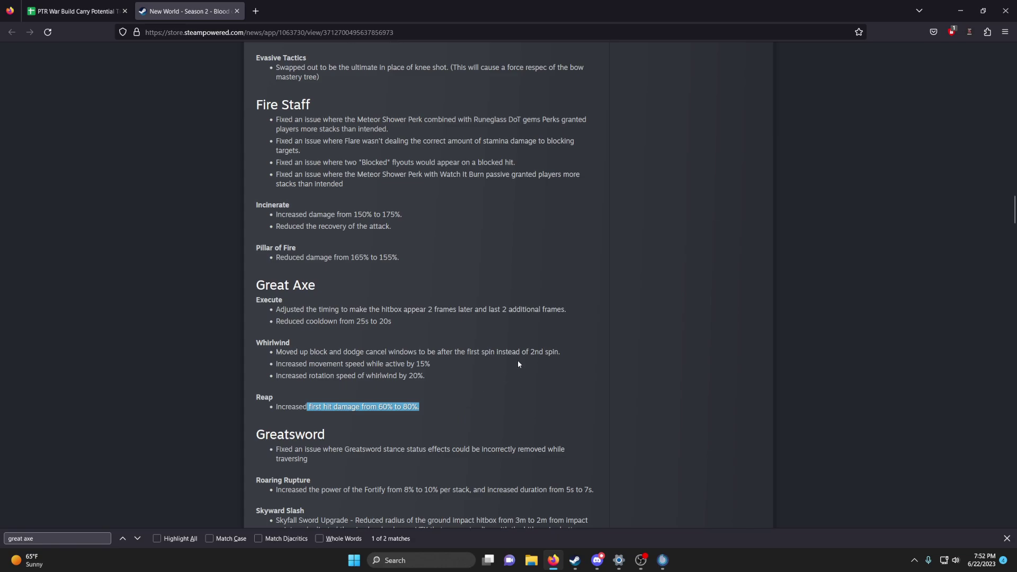
click(74, 11)
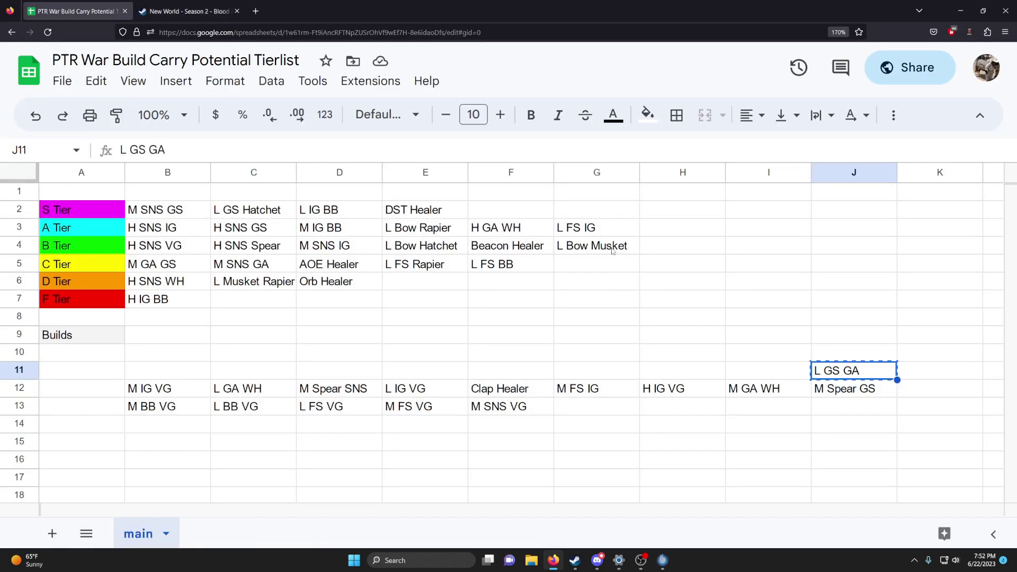
Try placing the L GS GA build in the C Tier row in G5, and undo the placement.
click(599, 269)
click(604, 295)
click(586, 273)
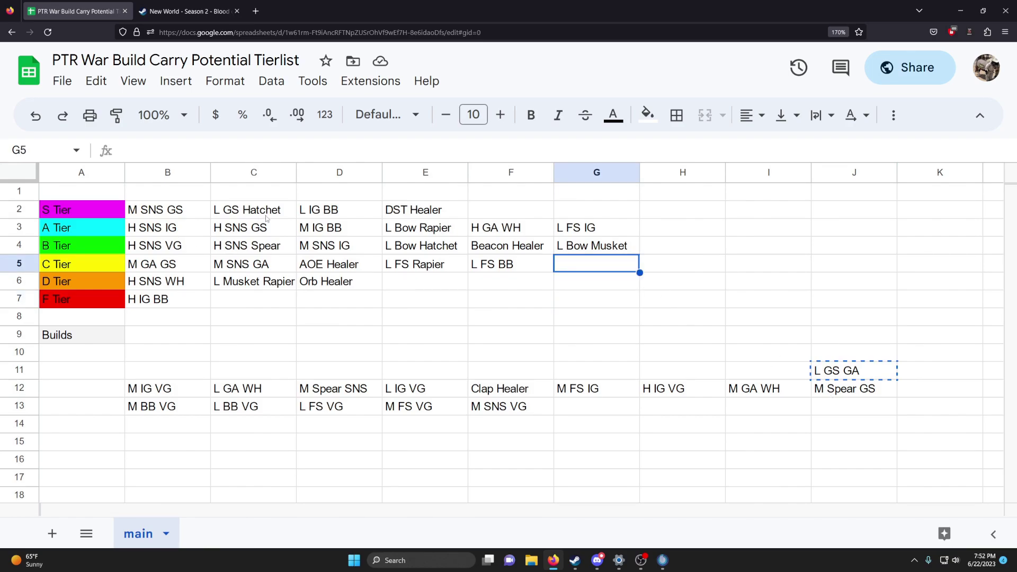
drag(267, 215, 329, 210)
click(593, 281)
click(589, 264)
key(ctrl+v)
click(583, 302)
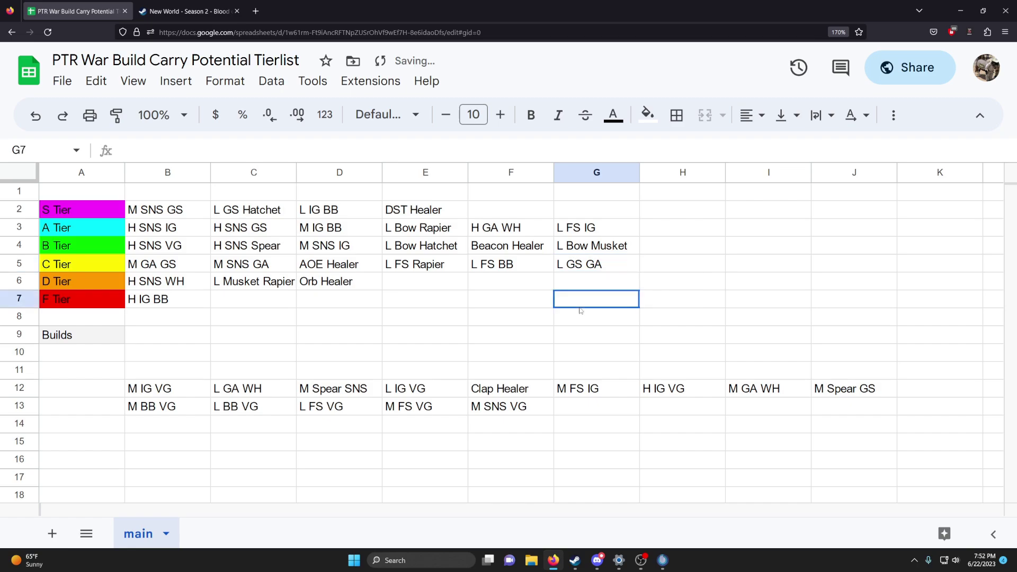
click(615, 278)
key(ctrl+z)
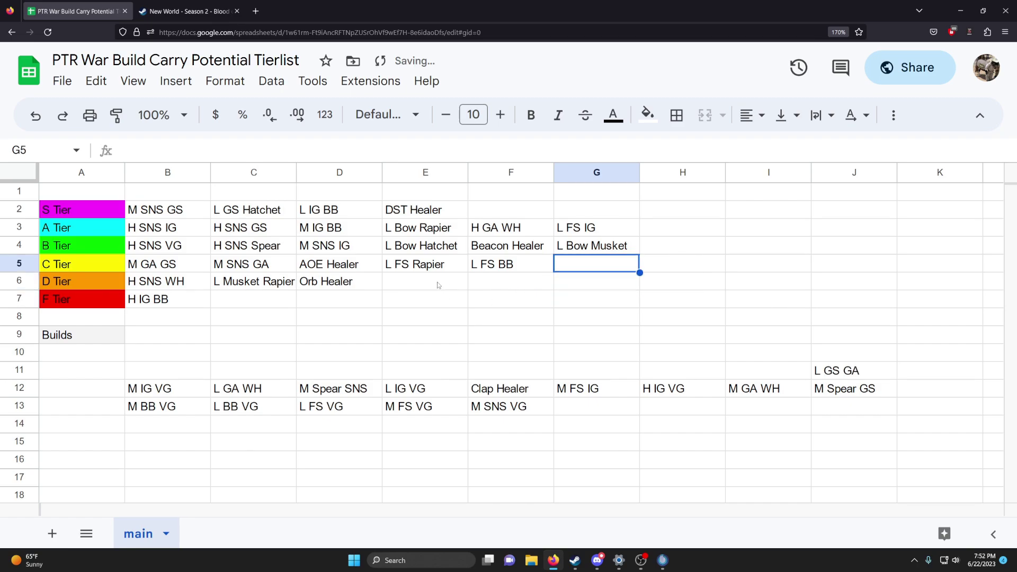
Move the L GS GA build from J11 to the D Tier row in E6.
click(439, 285)
key(ctrl+v)
key(ctrl+z)
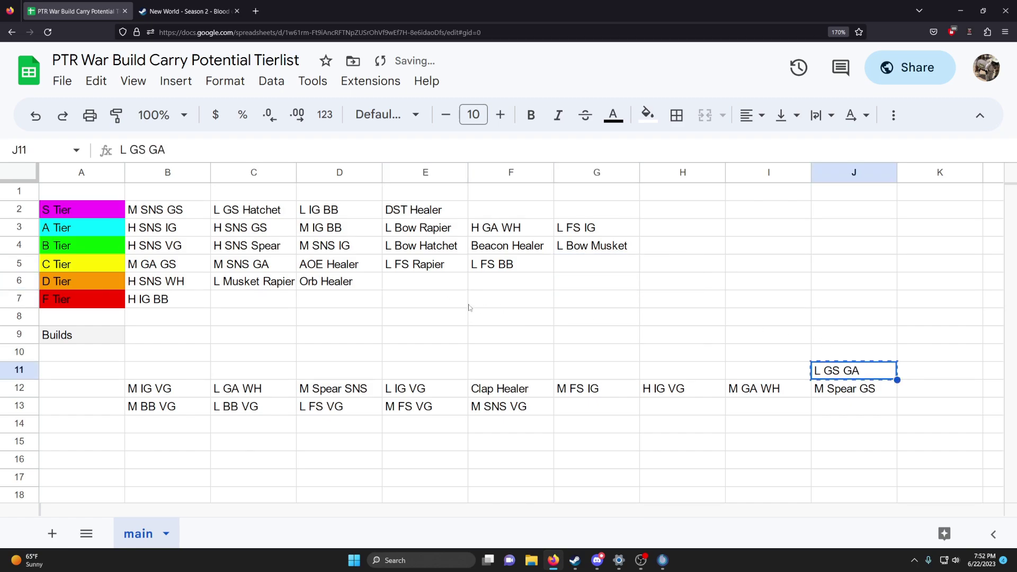
click(440, 282)
key(ctrl+v)
click(679, 337)
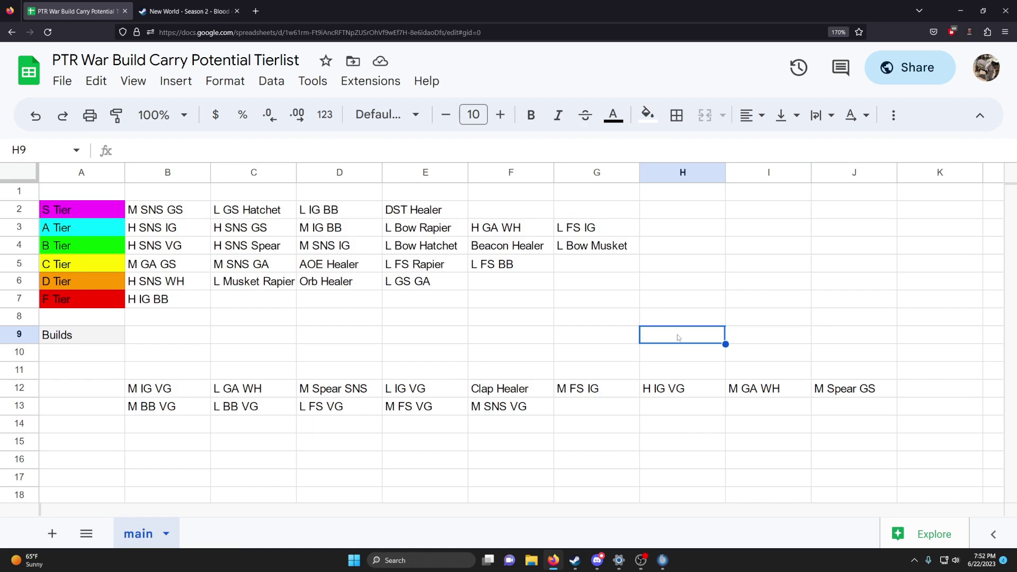
Compare the L GS GA build in the D Tier row with the L GS Hatchet build in the S Tier row.
click(464, 285)
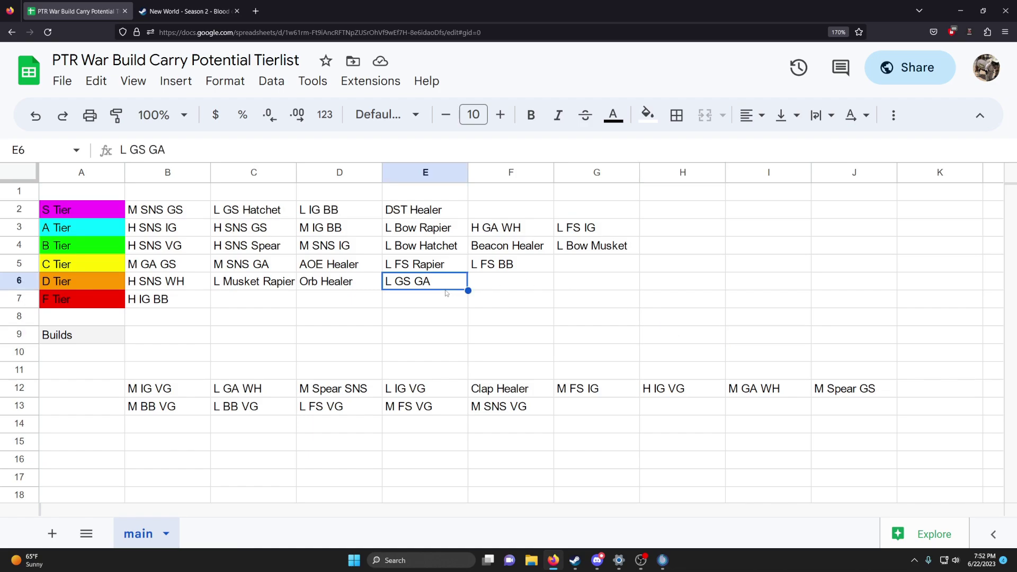
click(259, 212)
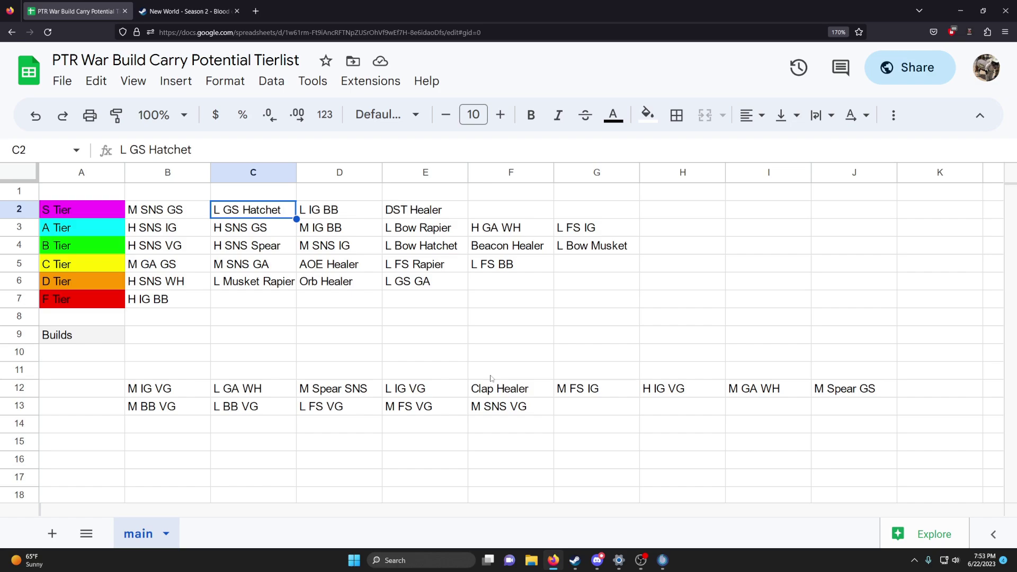
click(450, 281)
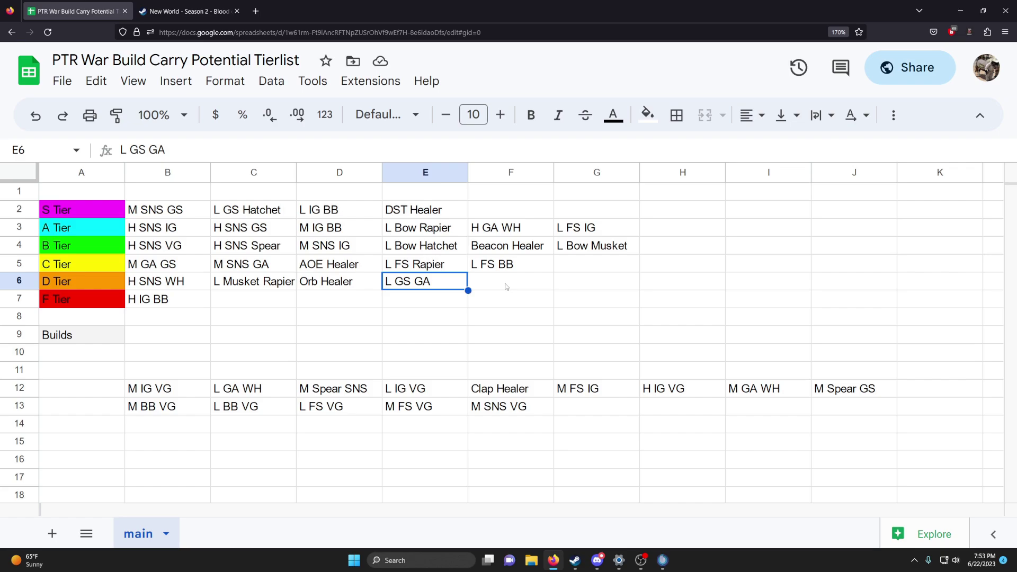
key(Return)
key(Down)
key(Down)
click(410, 288)
click(419, 302)
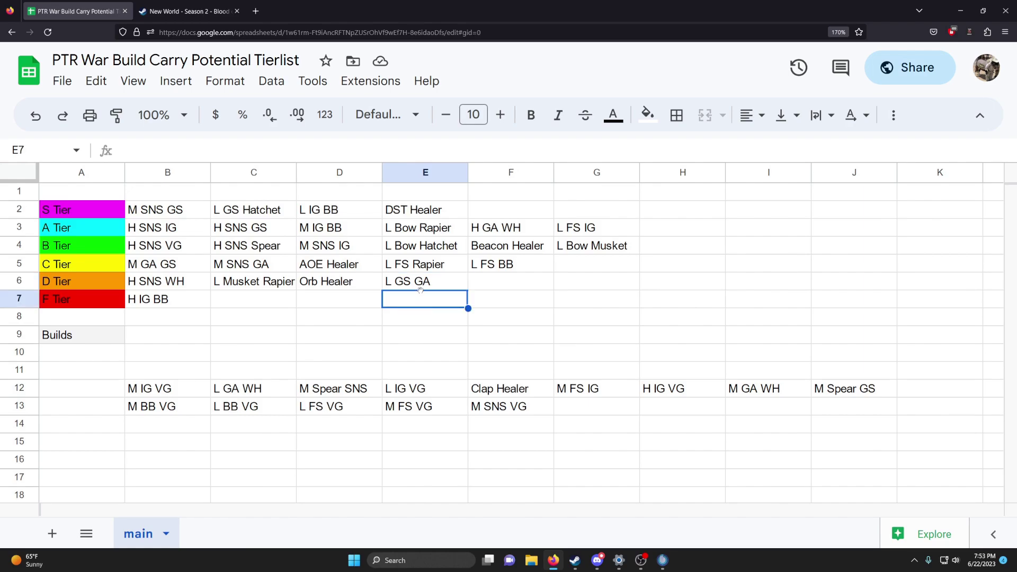
click(430, 286)
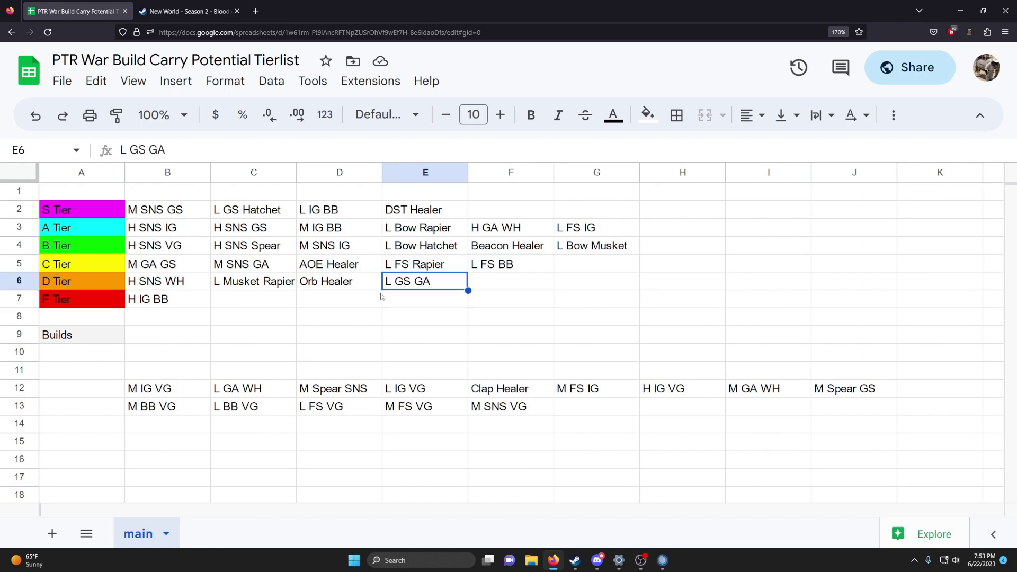
click(429, 315)
Copy the M IG VG build from B12 and check the Void Gauntlet patch notes, highlighting Baleful Tether and comparing with the H SNS VG build.
click(188, 395)
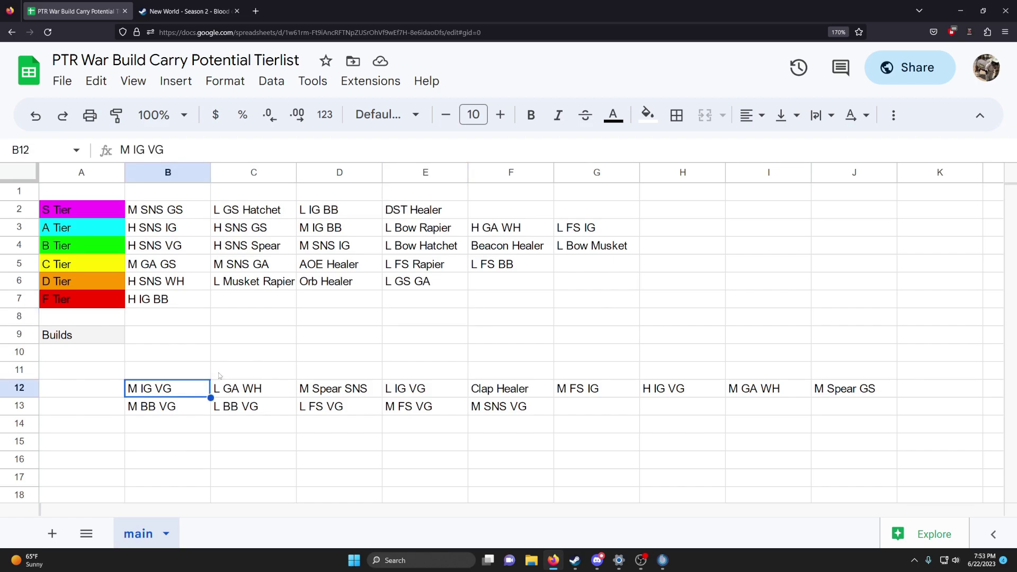
key(ctrl+c)
click(374, 348)
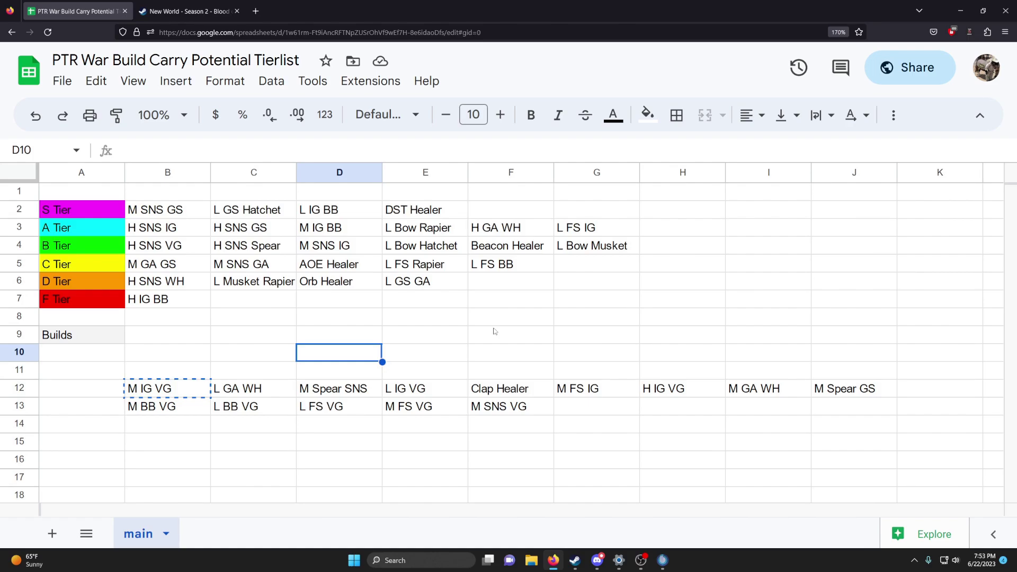
key(ctrl+Tab)
key(ctrl+f)
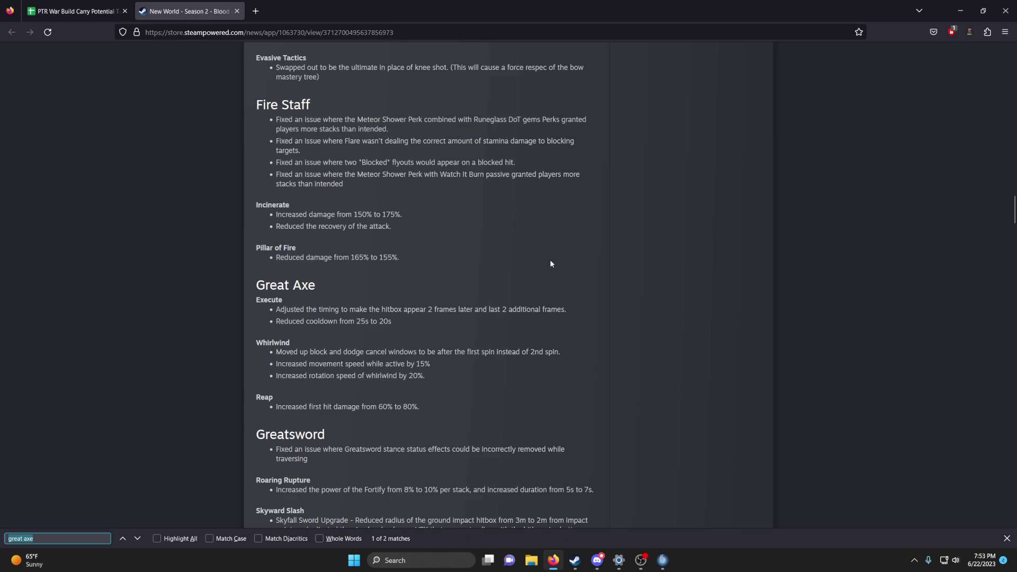
text(void gaunt)
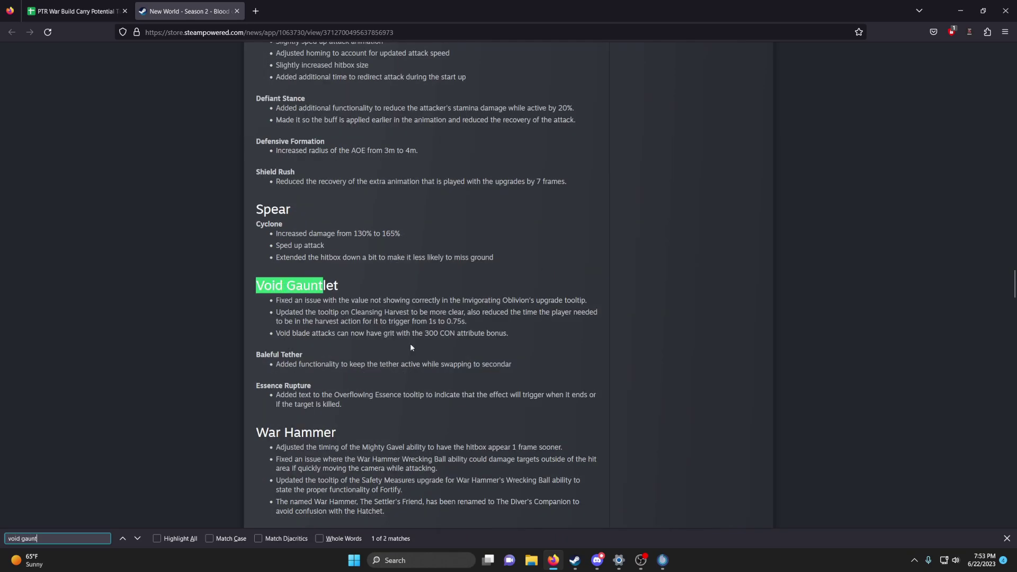
drag(284, 355, 514, 372)
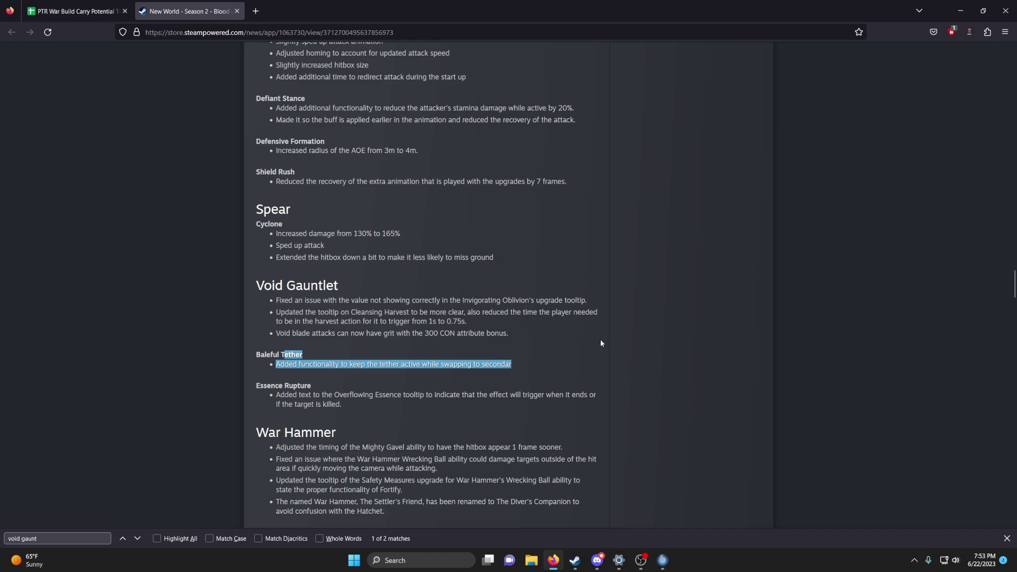
click(130, 4)
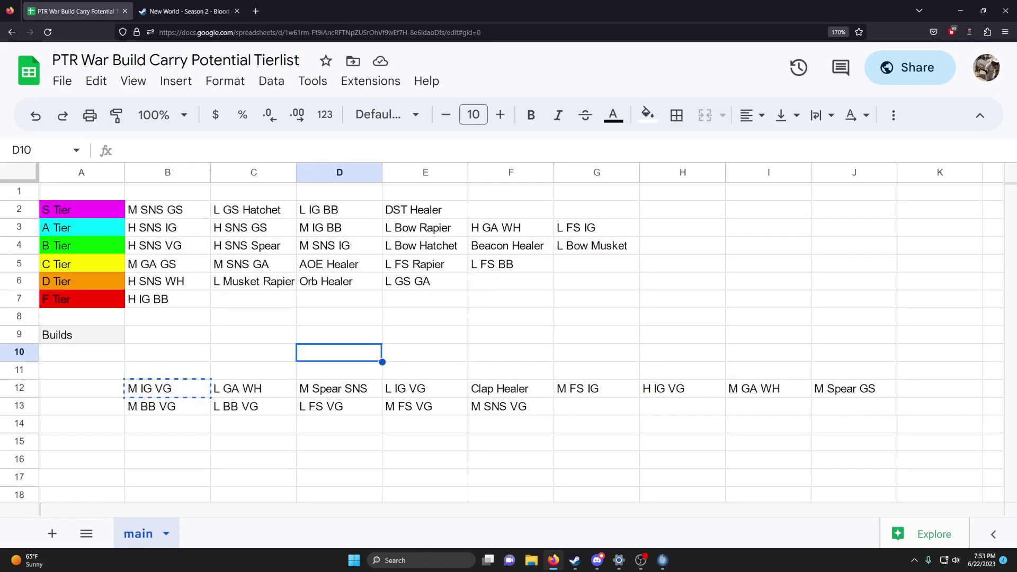
click(170, 249)
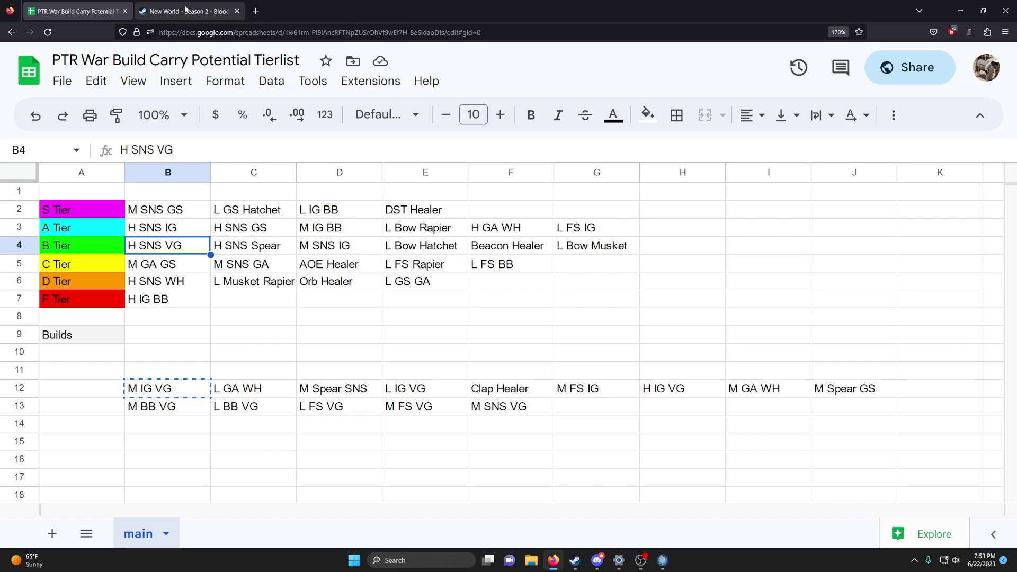
click(186, 10)
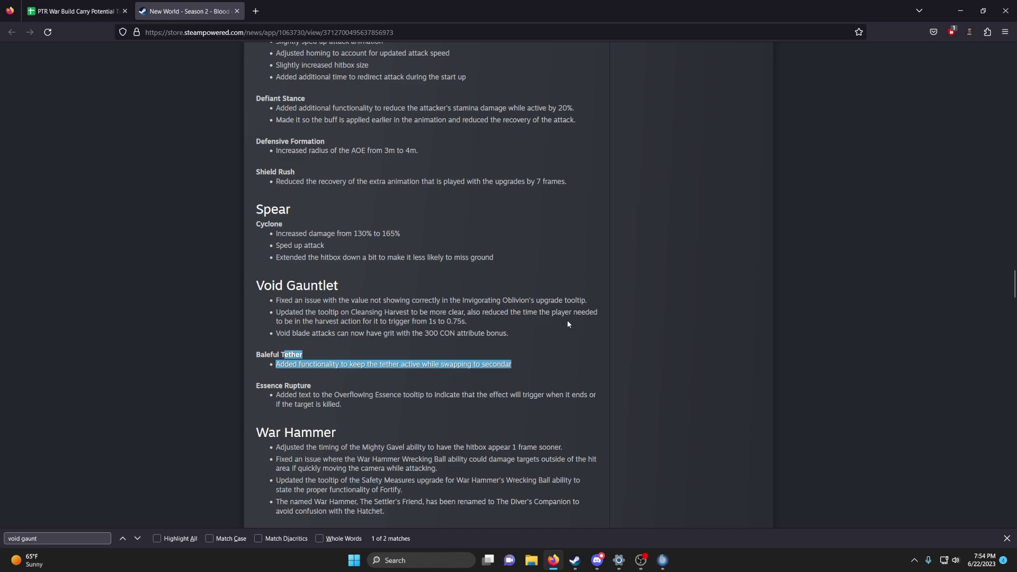
Highlight the Baleful Tether change about keeping the tether active in the patch notes, and return to the tier list spreadsheet.
click(392, 364)
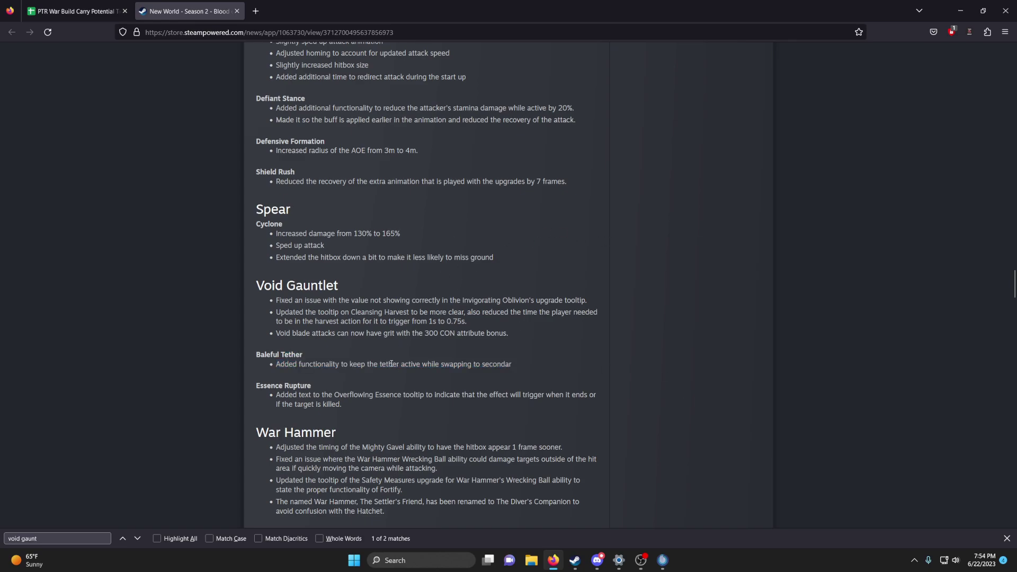
drag(560, 365, 265, 368)
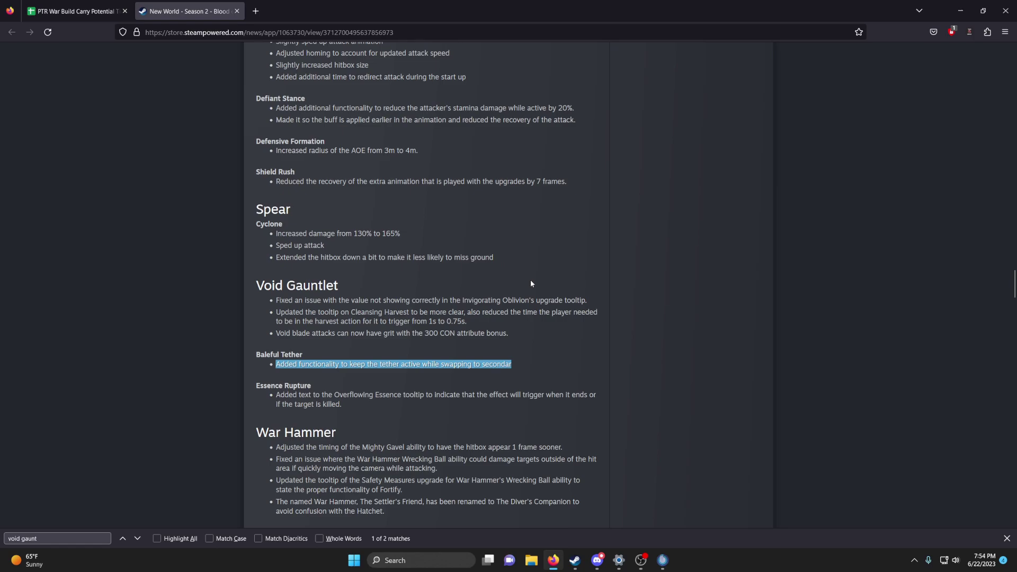
key(ctrl+Tab)
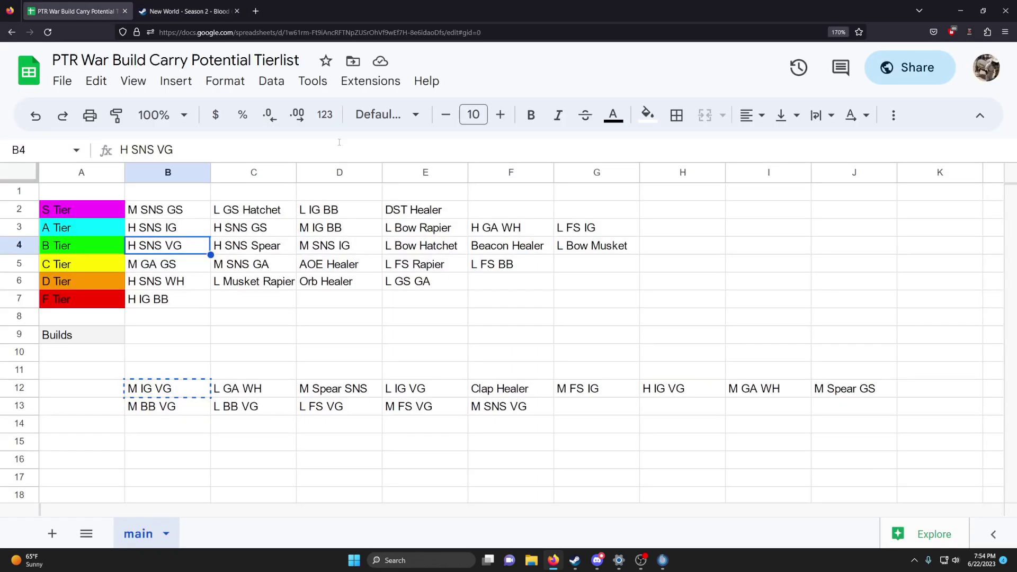
Move the M IG VG build from the unranked builds in B12 to the end of the S Tier row, cell F2.
click(170, 386)
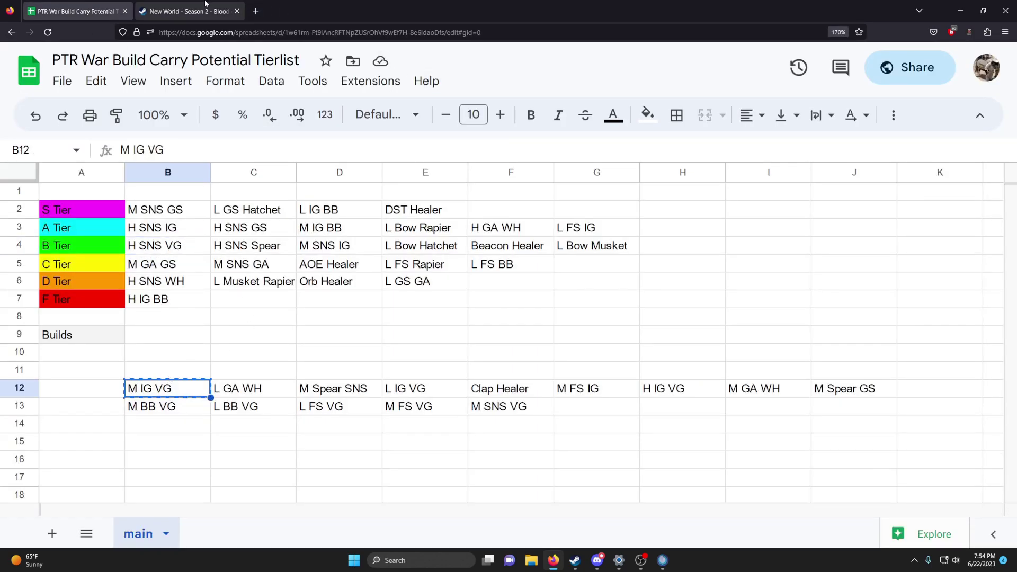
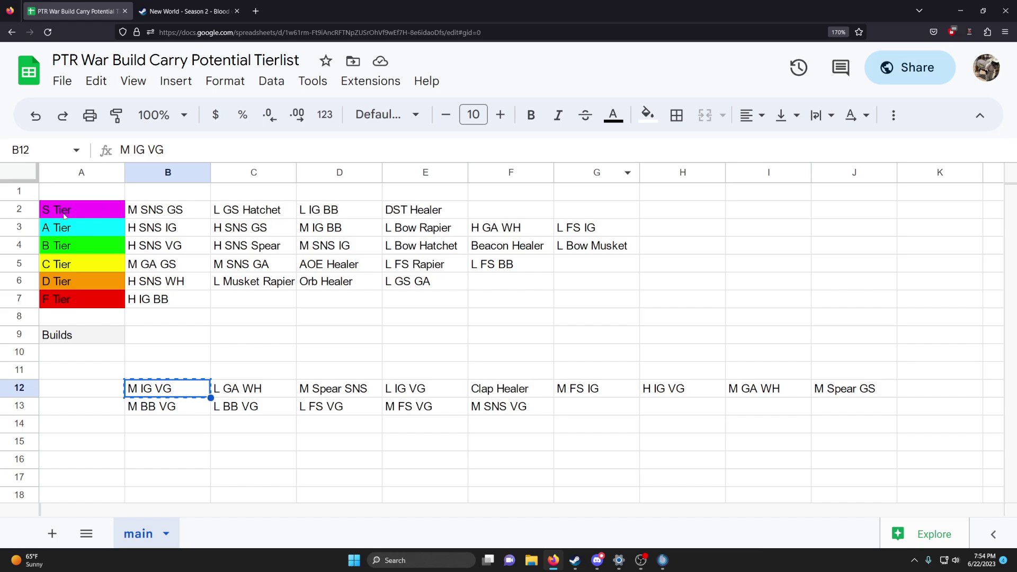
click(63, 229)
click(417, 270)
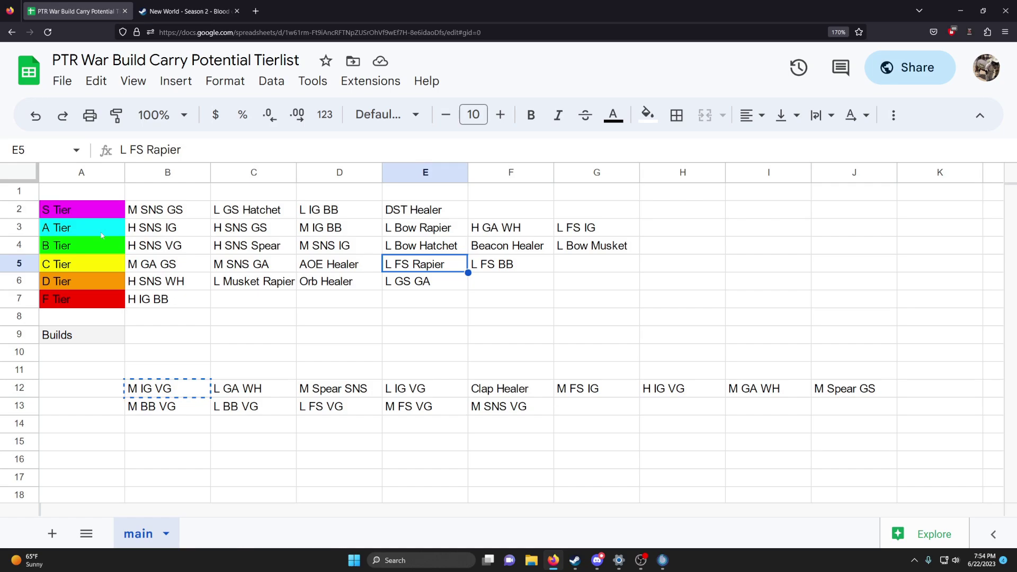
click(184, 396)
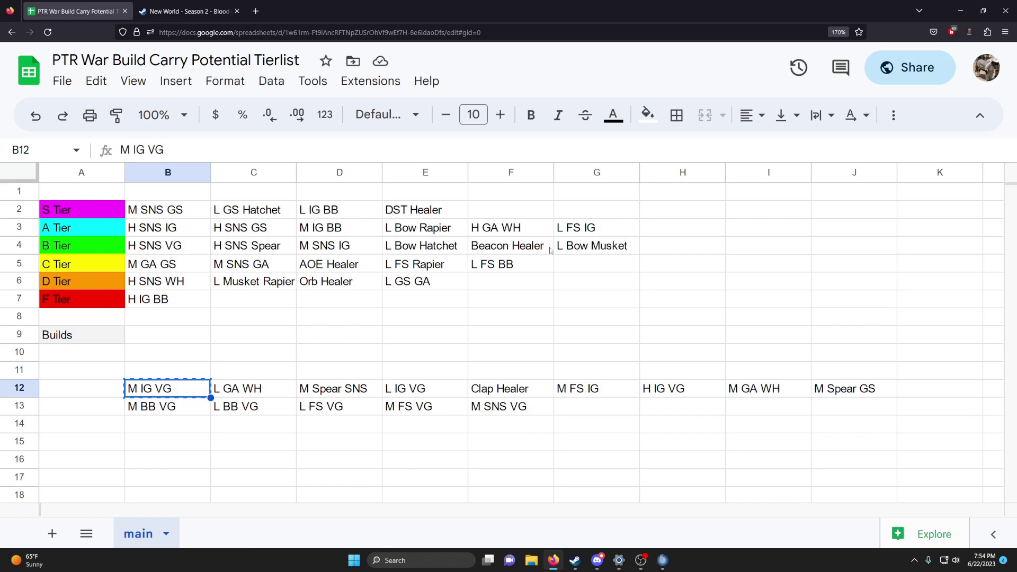
click(185, 231)
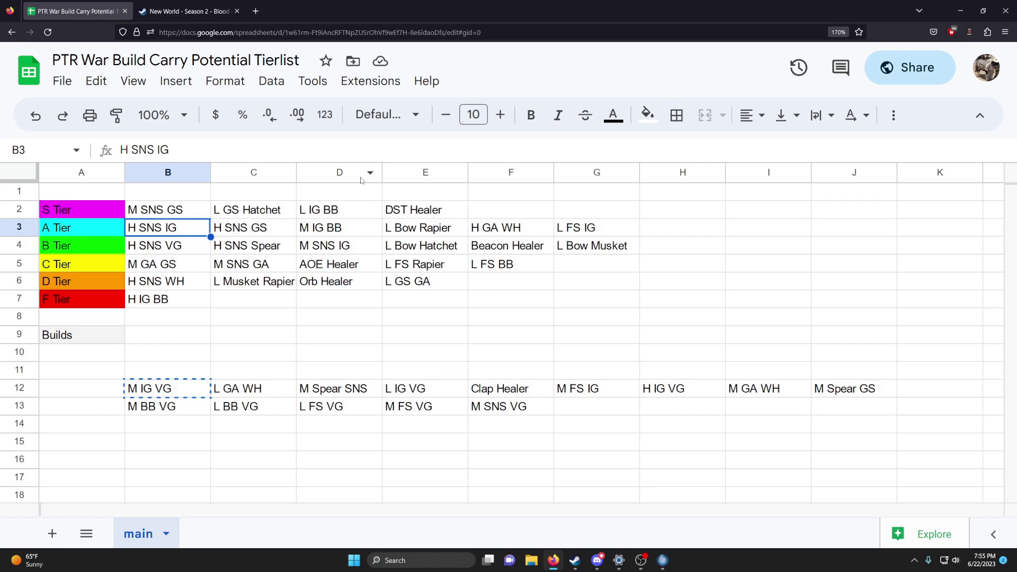
click(537, 208)
text(M IG VG)
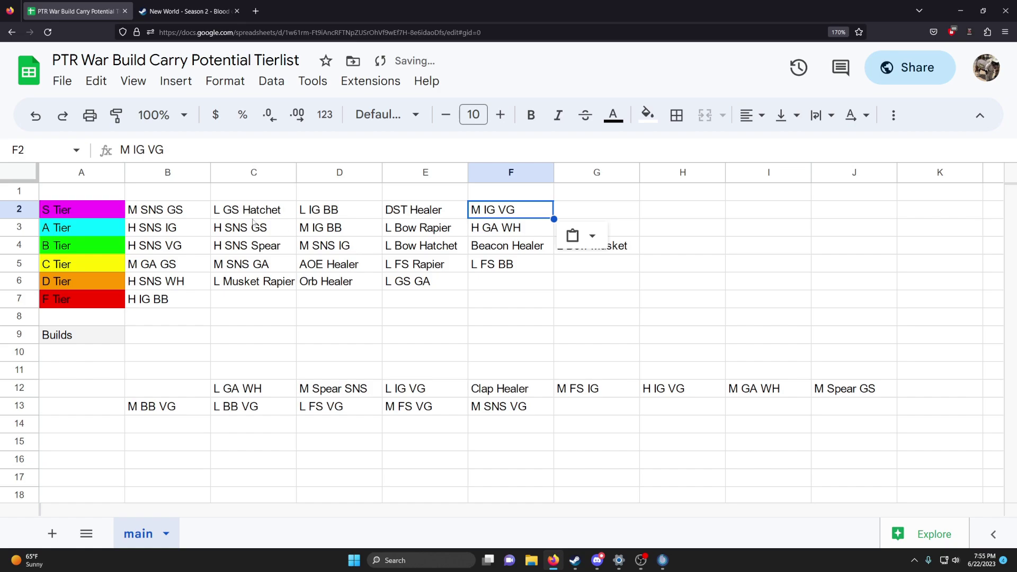
Compare the M IG VG build in S Tier with the H SNS IG build in A Tier.
click(185, 227)
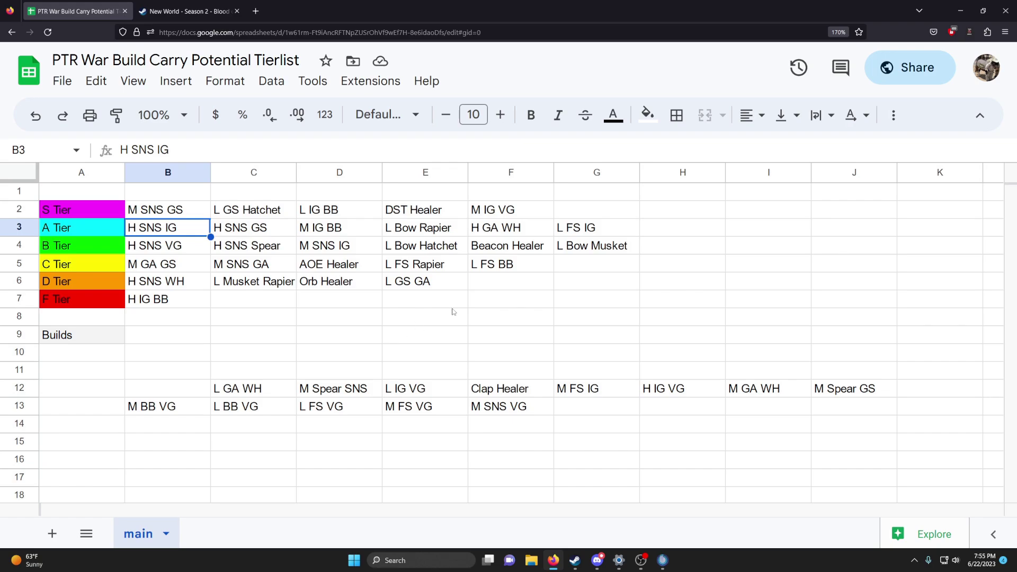
click(511, 210)
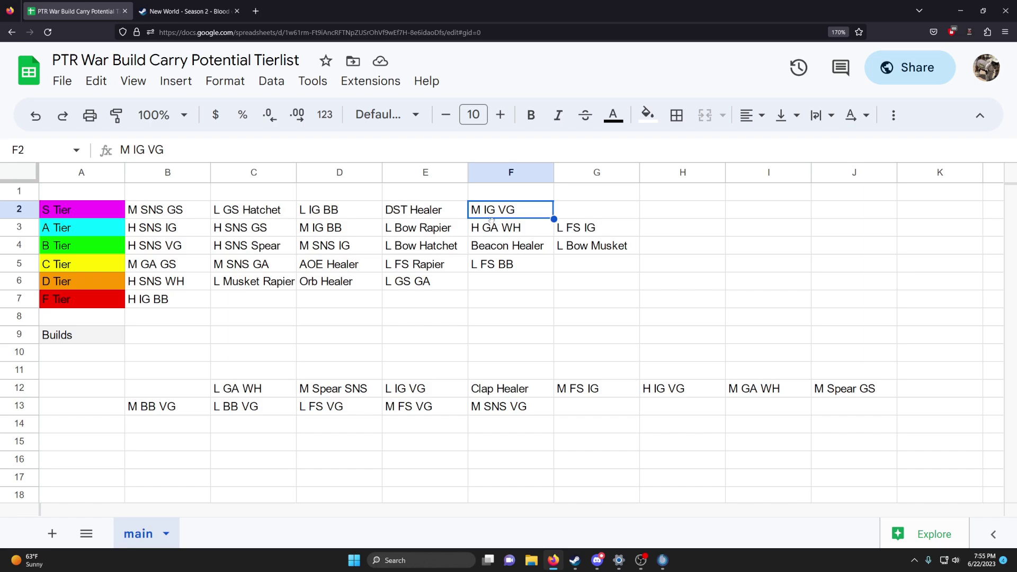
click(285, 259)
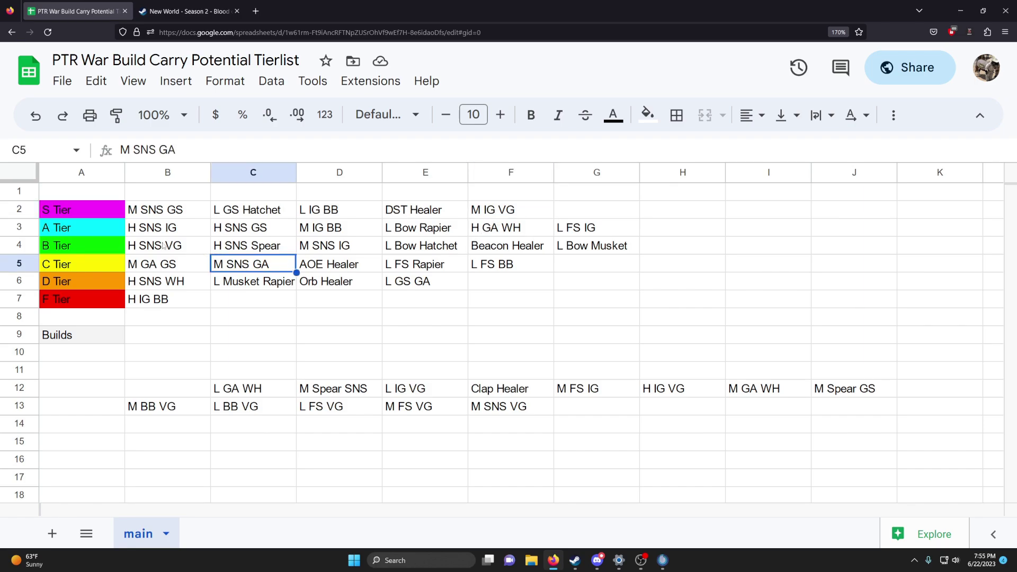
click(163, 232)
click(242, 229)
click(179, 234)
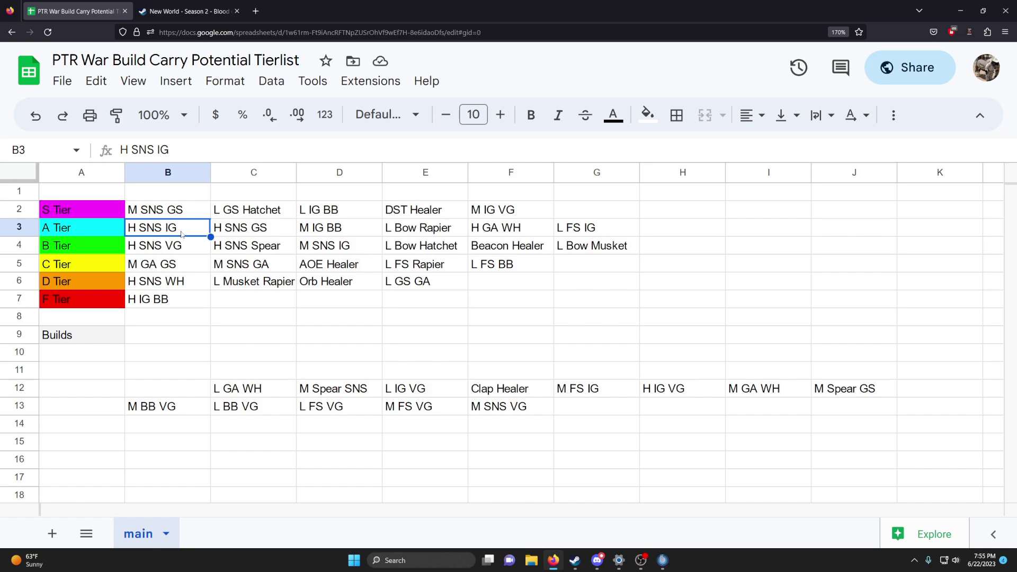
click(491, 217)
click(199, 230)
click(504, 215)
click(188, 235)
click(552, 215)
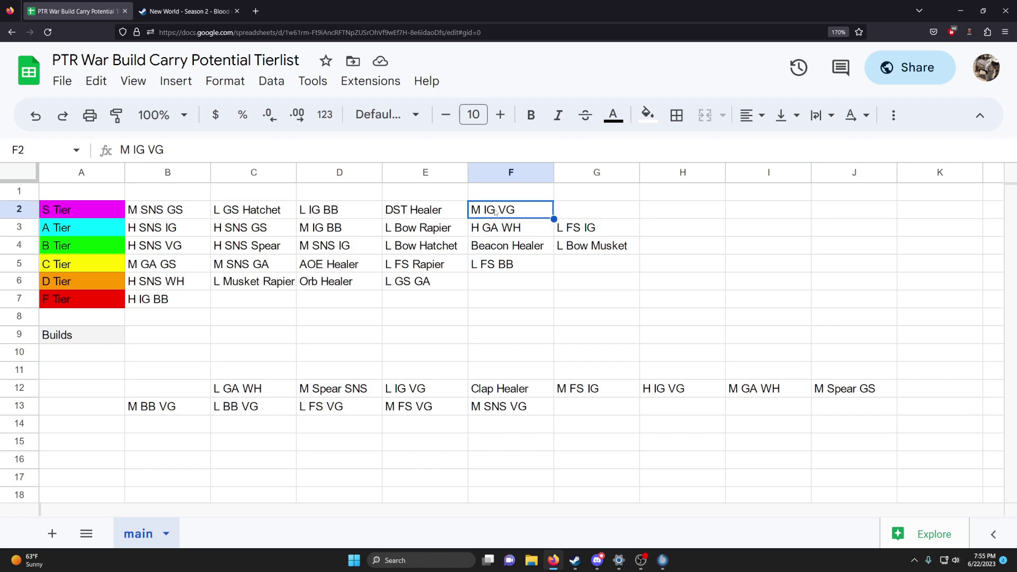
Move the M IG VG build from S Tier to the end of the A Tier row, cell H3.
drag(493, 219, 647, 234)
click(593, 268)
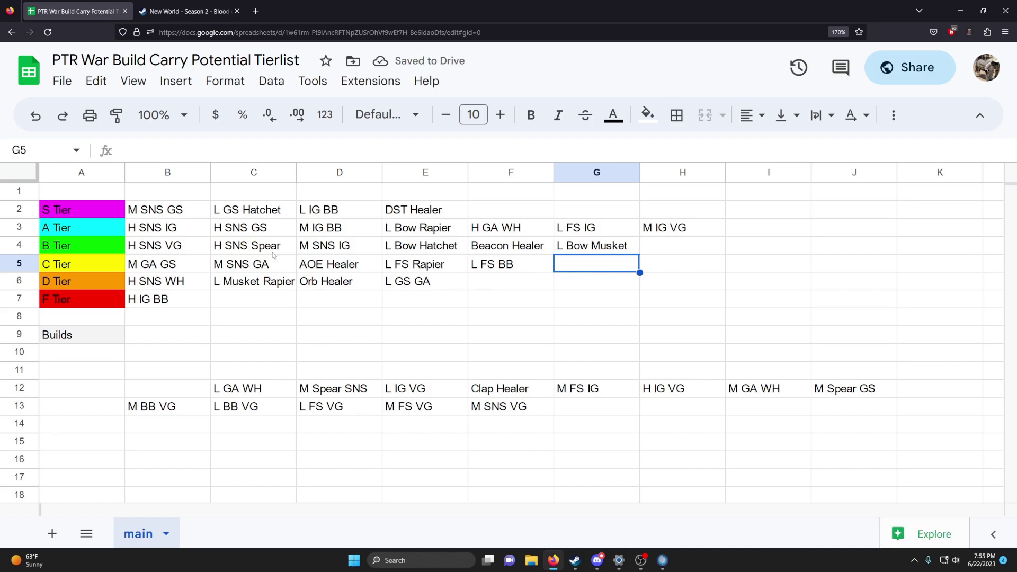
click(180, 235)
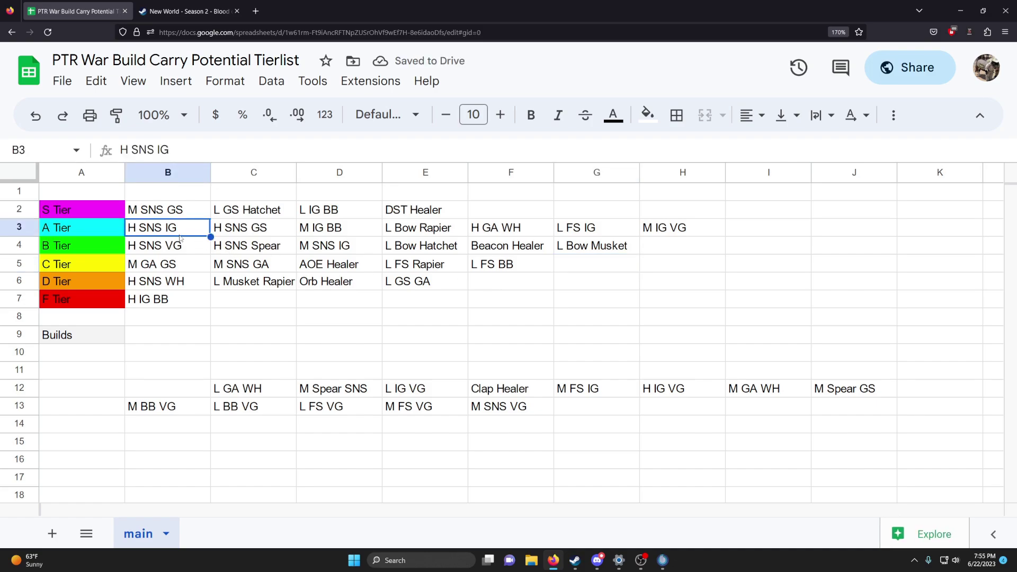
click(668, 239)
click(669, 230)
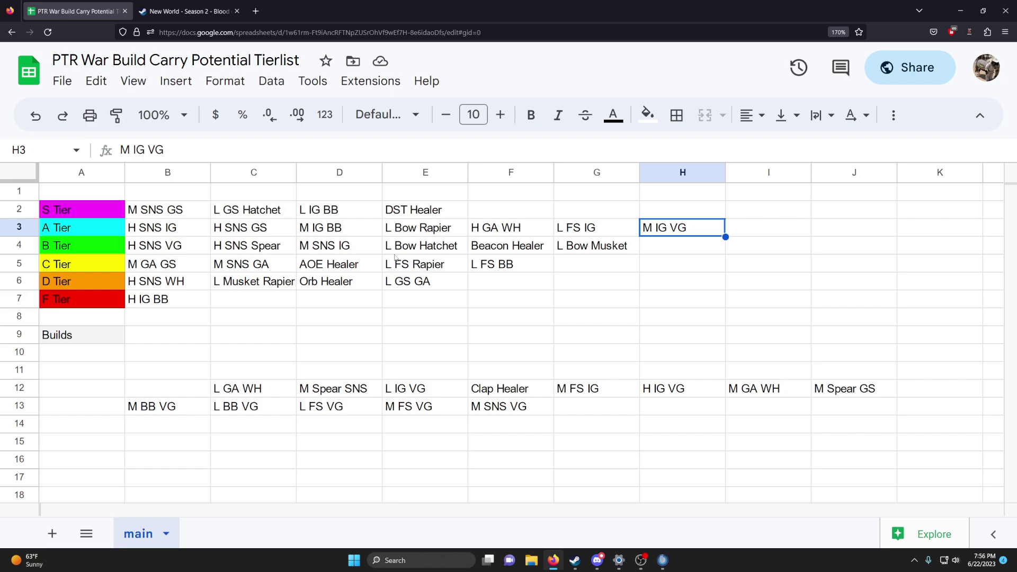
Promote the H SNS IG build from A Tier to the end of the S Tier row, cell F2.
click(161, 226)
key(ctrl+x)
click(497, 210)
key(ctrl+v)
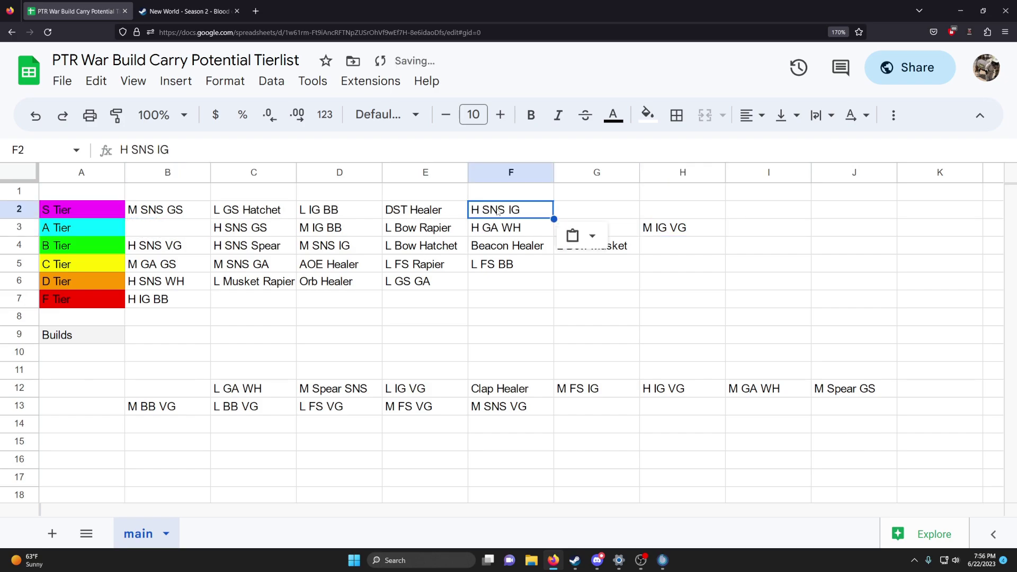
Move the M IG VG build from H3 into the empty first slot of the A Tier row, cell B3.
key(Down)
key(Right)
key(Right)
key(ctrl+x)
key(ctrl+v)
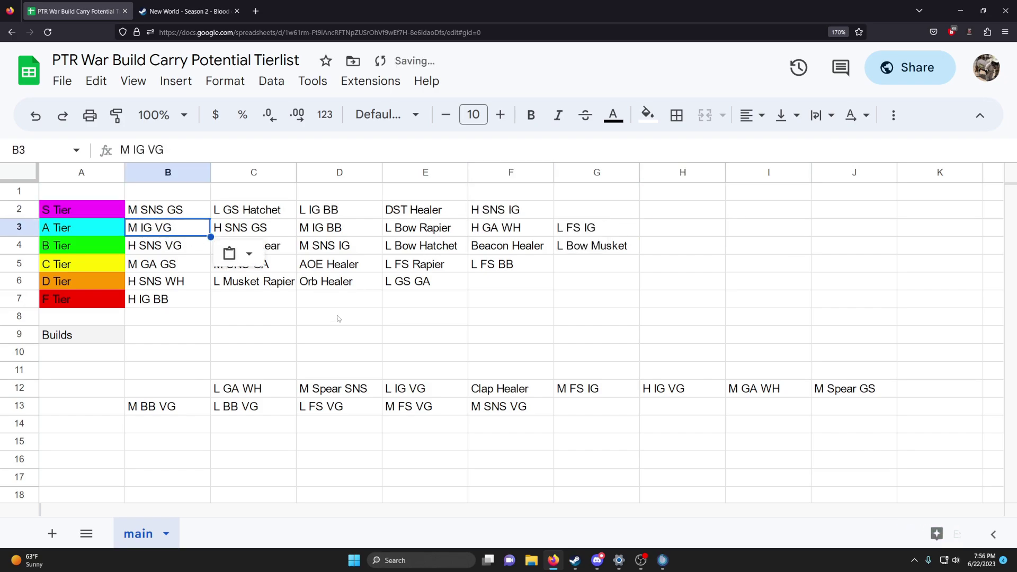
click(339, 334)
Compare the placement of M IG VG in A Tier with H SNS IG and the other builds in S Tier.
click(168, 227)
click(267, 231)
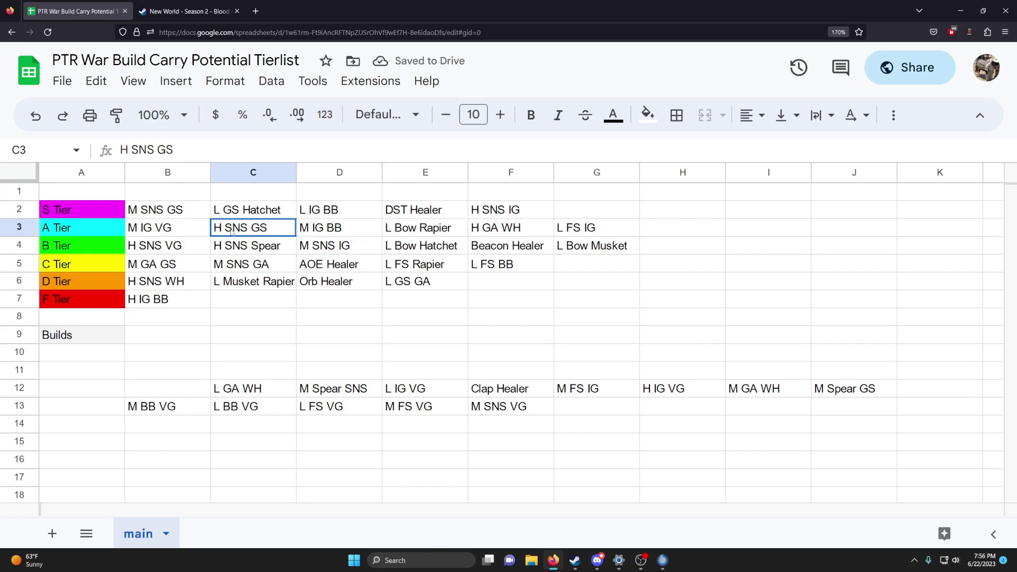
click(506, 214)
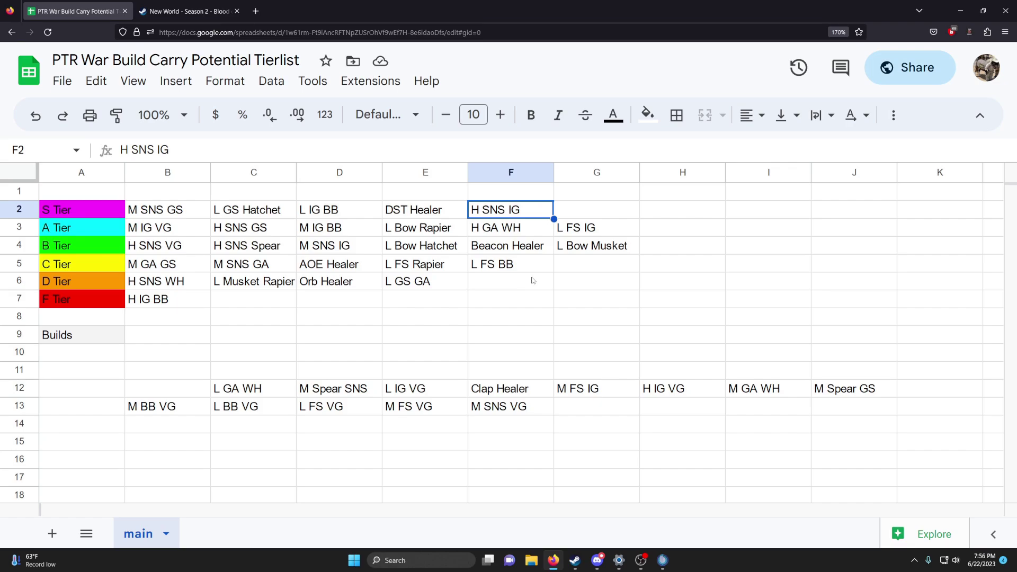
click(159, 229)
key(ctrl+z)
click(157, 230)
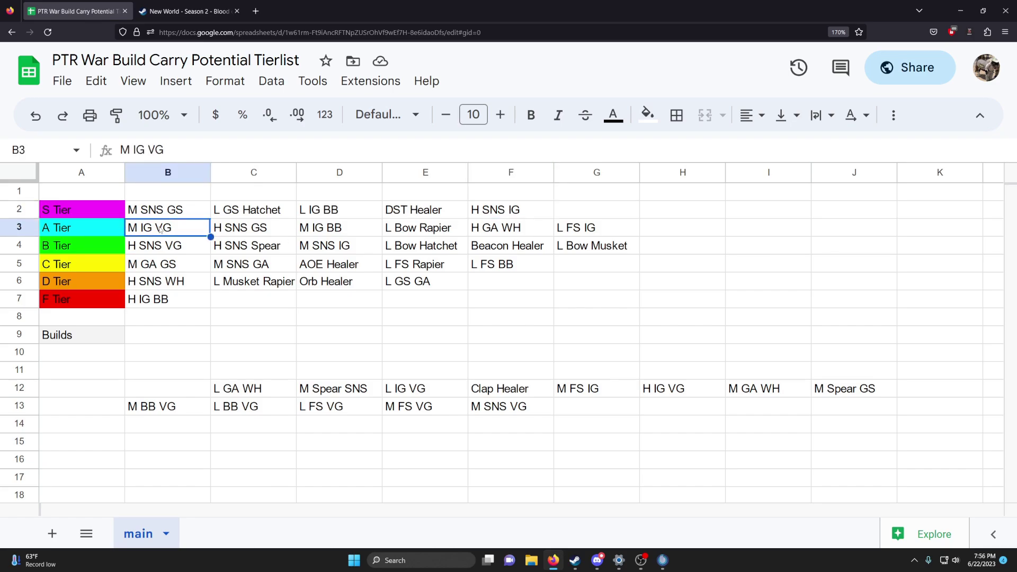
click(526, 209)
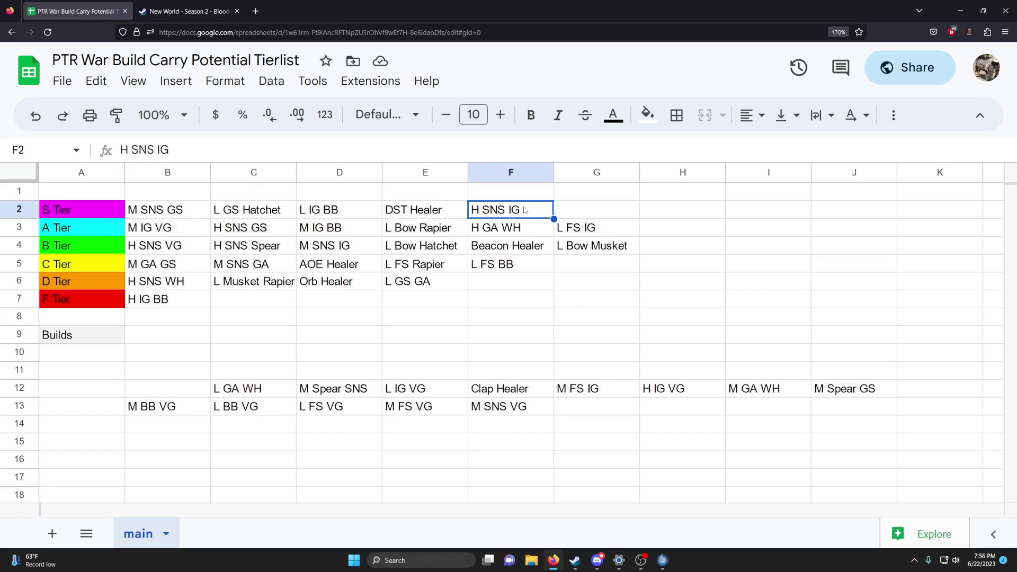
click(522, 222)
click(522, 217)
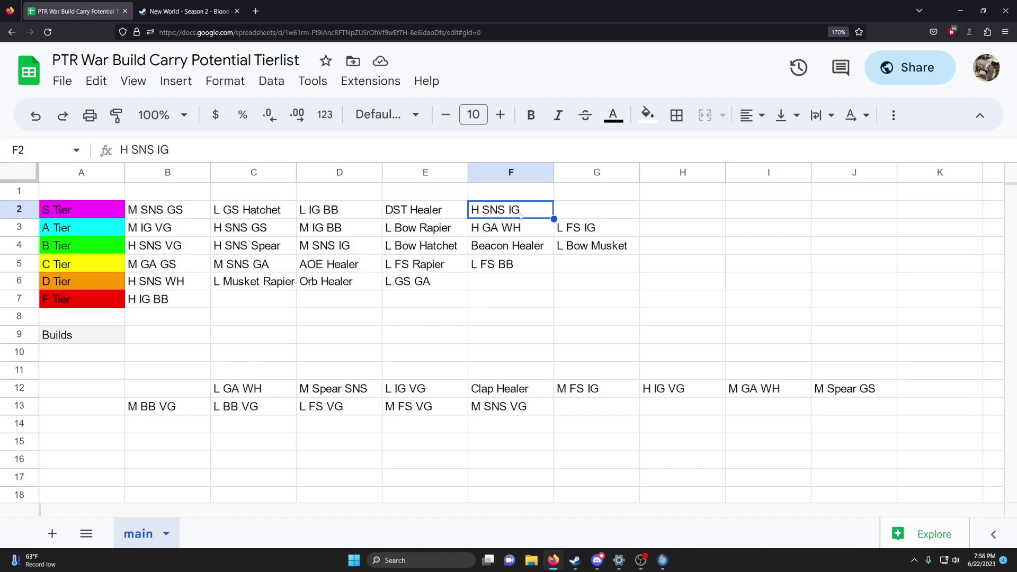
click(174, 235)
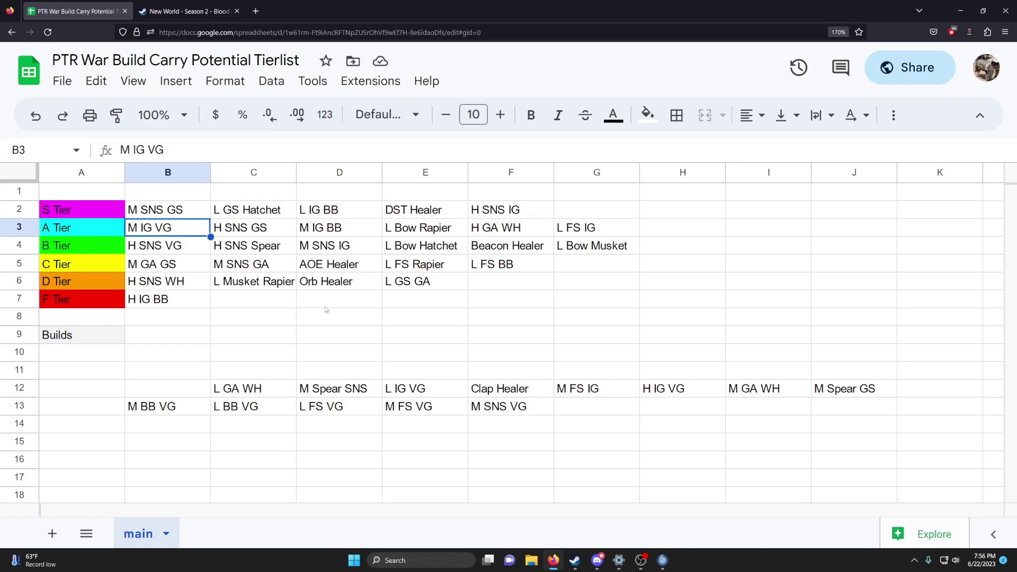
click(502, 214)
click(159, 246)
click(432, 214)
click(194, 235)
click(465, 211)
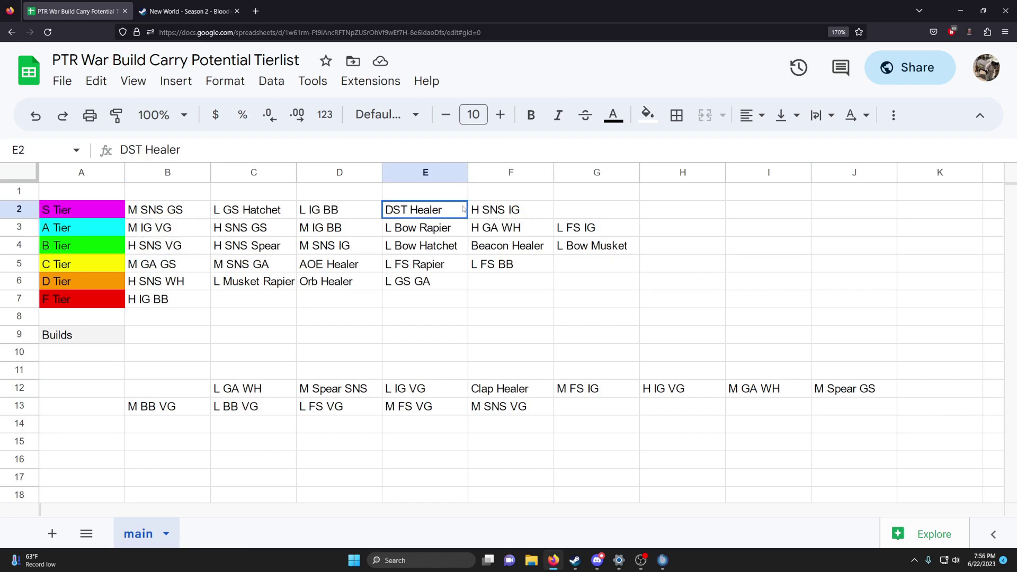
click(194, 233)
click(505, 196)
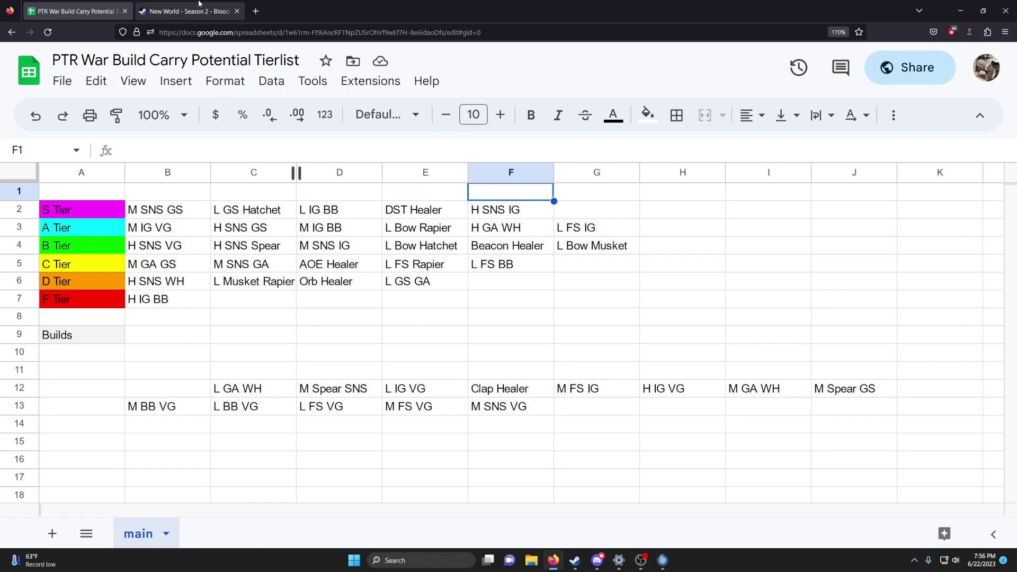
Check the patch notes around the Void Gauntlet and War Hammer changes, and return to the tier list spreadsheet.
click(186, 11)
scroll(244, 78, down, 2)
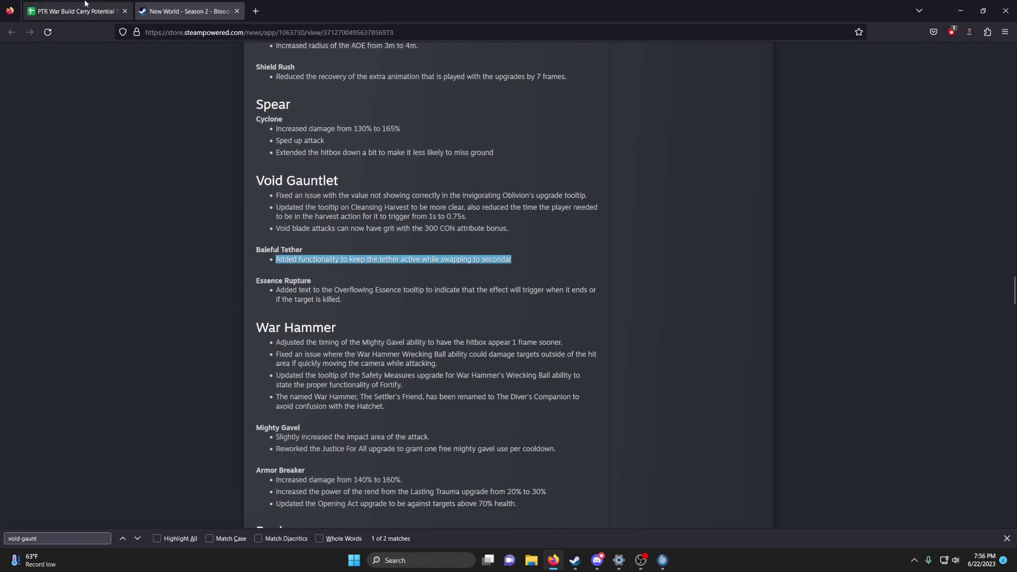
click(74, 11)
Move the L GA WH build from the unranked builds in C12 to the F Tier row, cell C7.
click(254, 386)
key(ctrl+c)
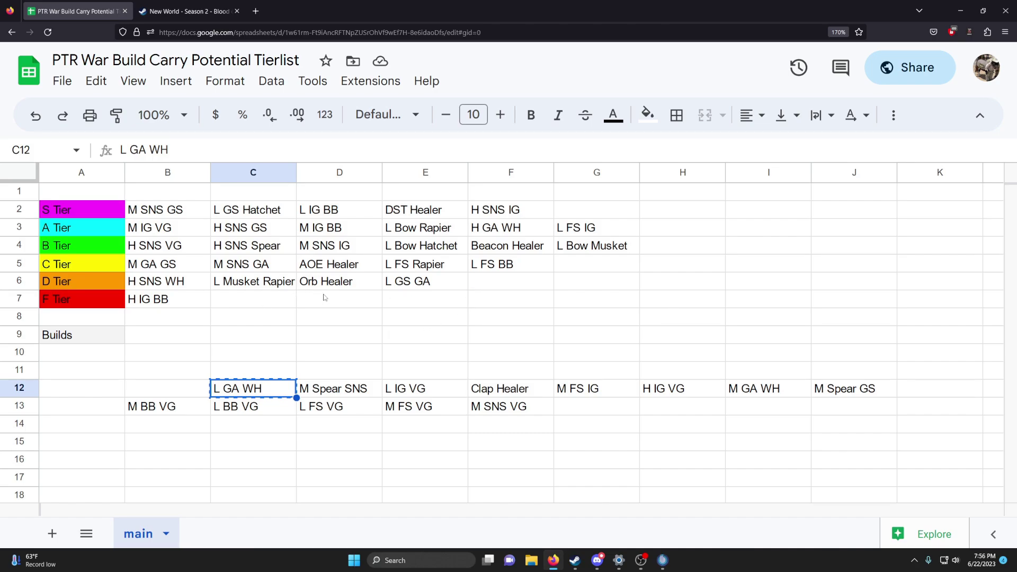
click(281, 307)
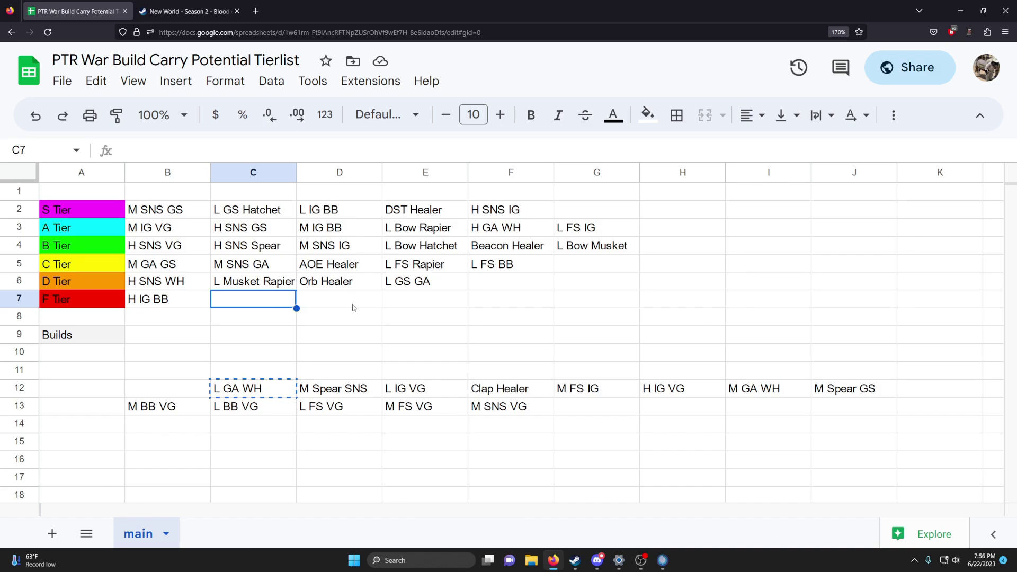
click(258, 387)
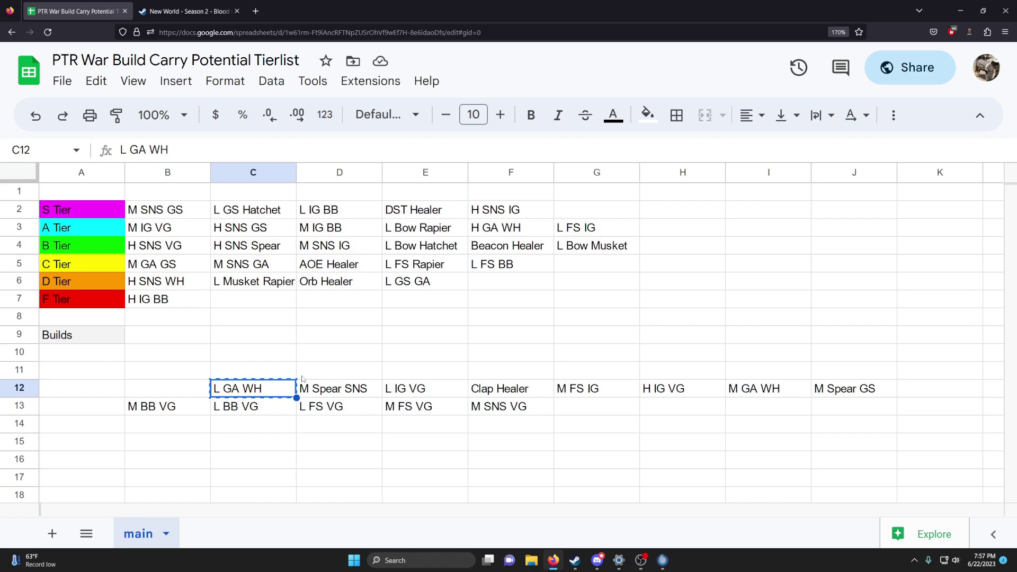
click(255, 308)
key(ctrl+v)
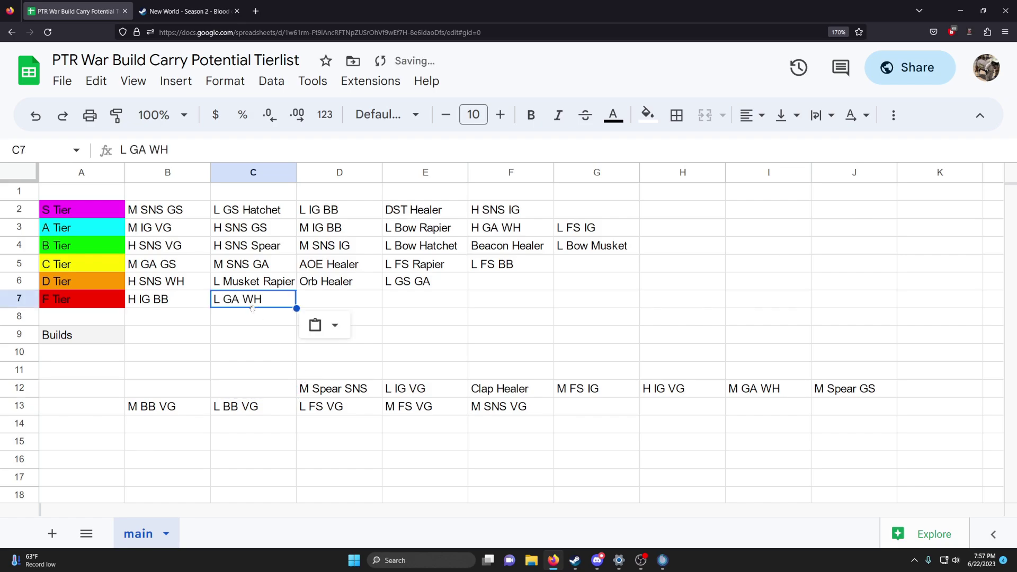
click(270, 328)
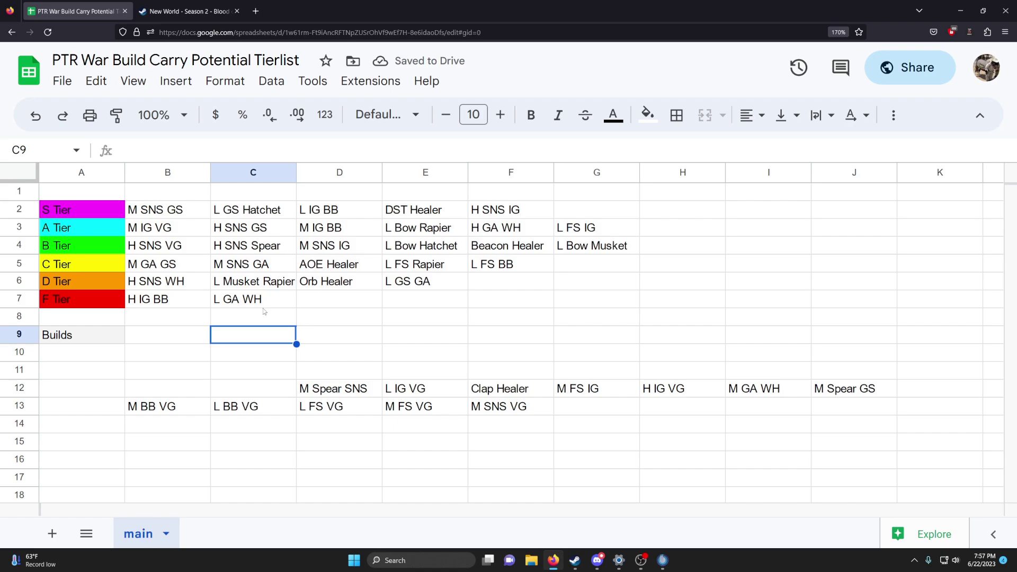
Move the L GA WH build from F Tier up to the end of the D Tier row, cell F6.
click(262, 300)
key(ctrl+c)
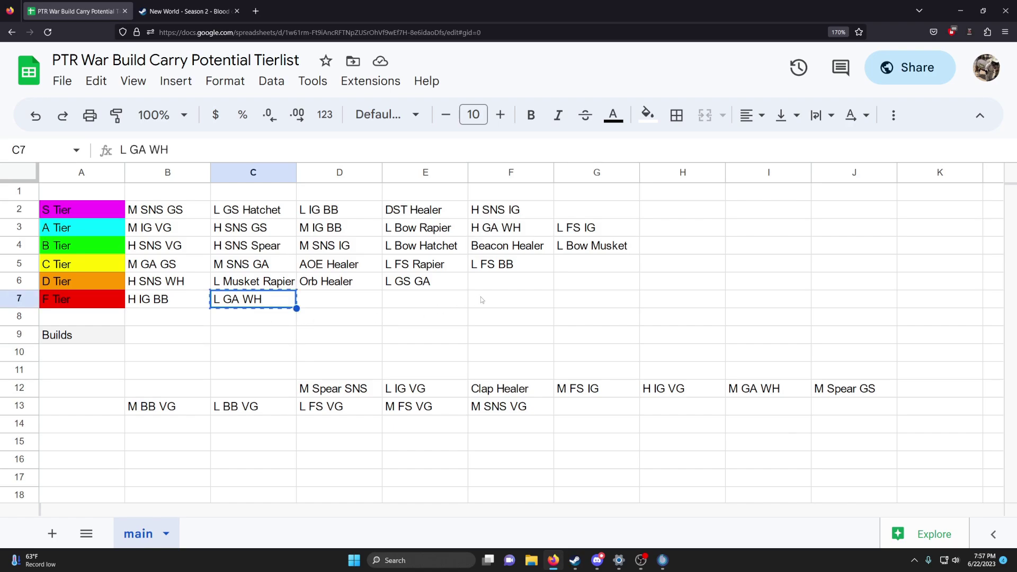
click(481, 281)
key(ctrl+v)
click(430, 322)
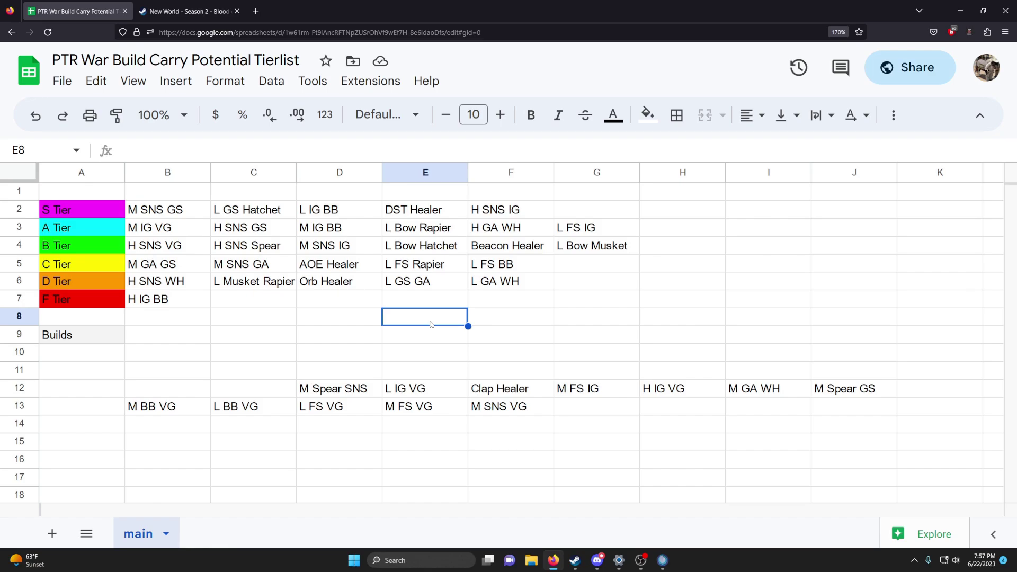
Cut the M Spear SNS build from D12 and weigh the free cells at the ends of the S, A and B Tier rows.
click(360, 390)
click(507, 279)
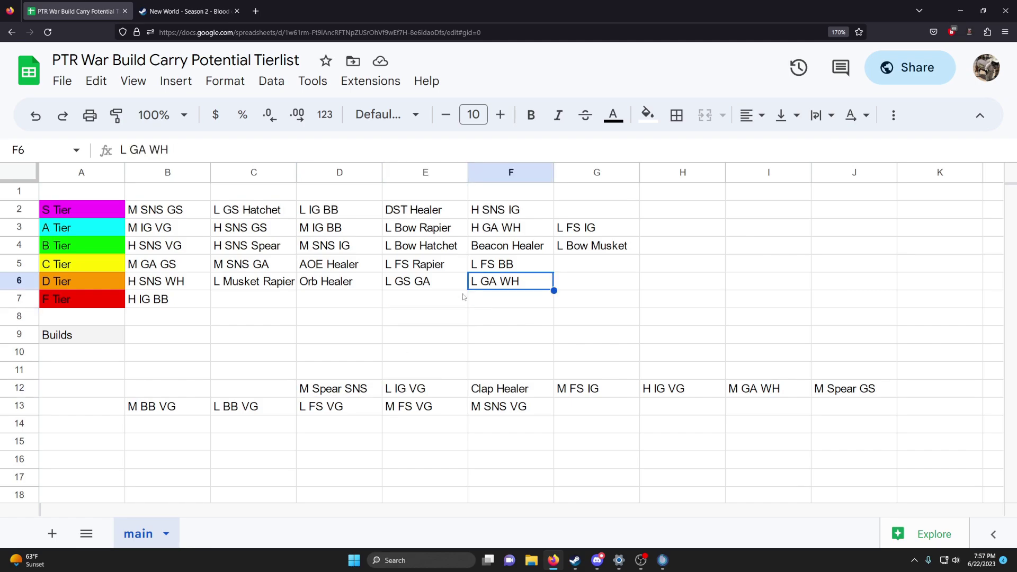
click(367, 390)
key(ctrl+c)
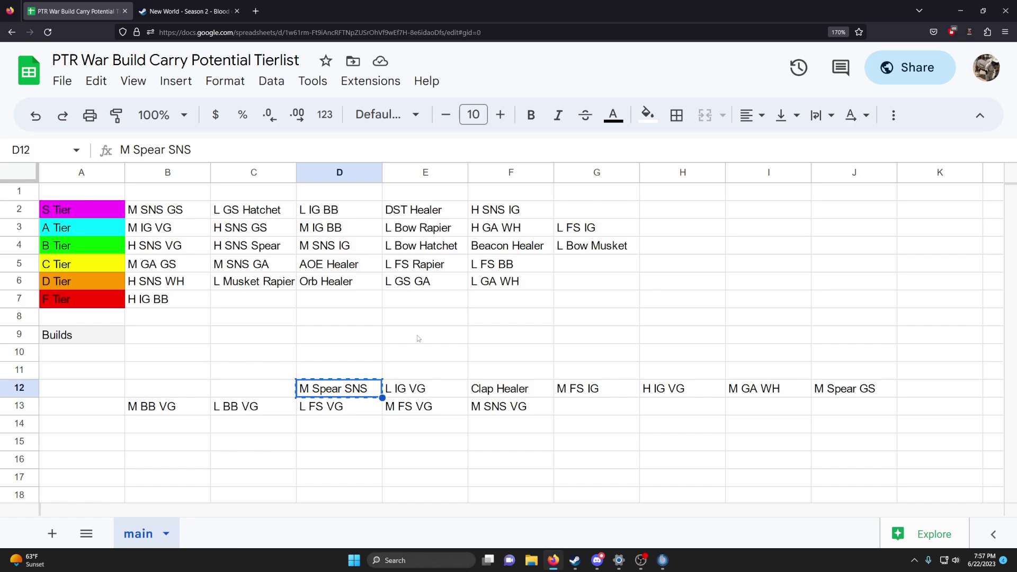
click(608, 216)
click(666, 233)
click(581, 215)
click(689, 233)
click(583, 215)
click(689, 233)
click(588, 213)
click(689, 233)
click(595, 217)
click(678, 244)
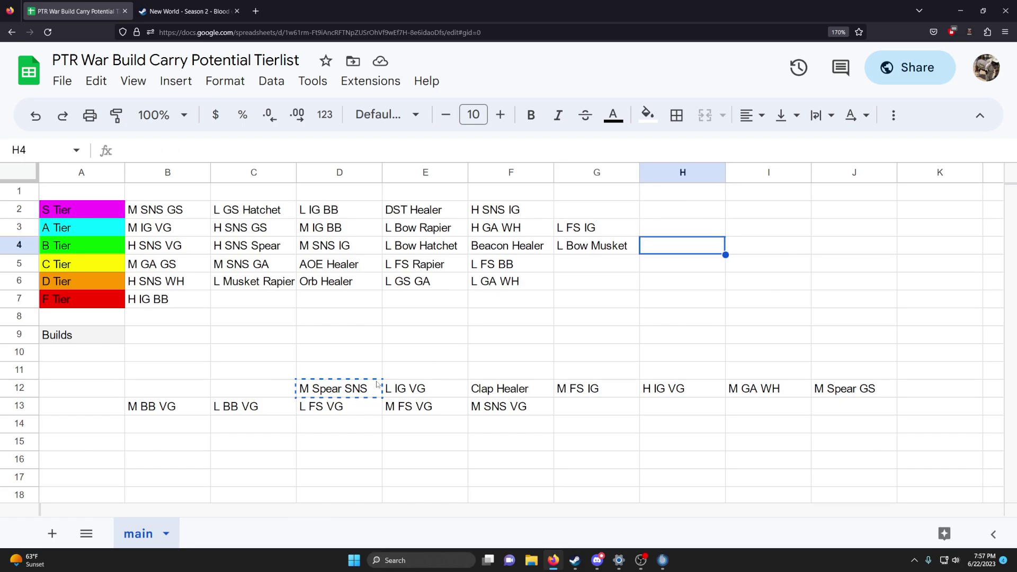
Search the Season 2 patch notes for "spear" and highlight the Cyclone changes in the Spear section.
click(339, 300)
key(ctrl+Tab)
key(ctrl+f)
text(spe)
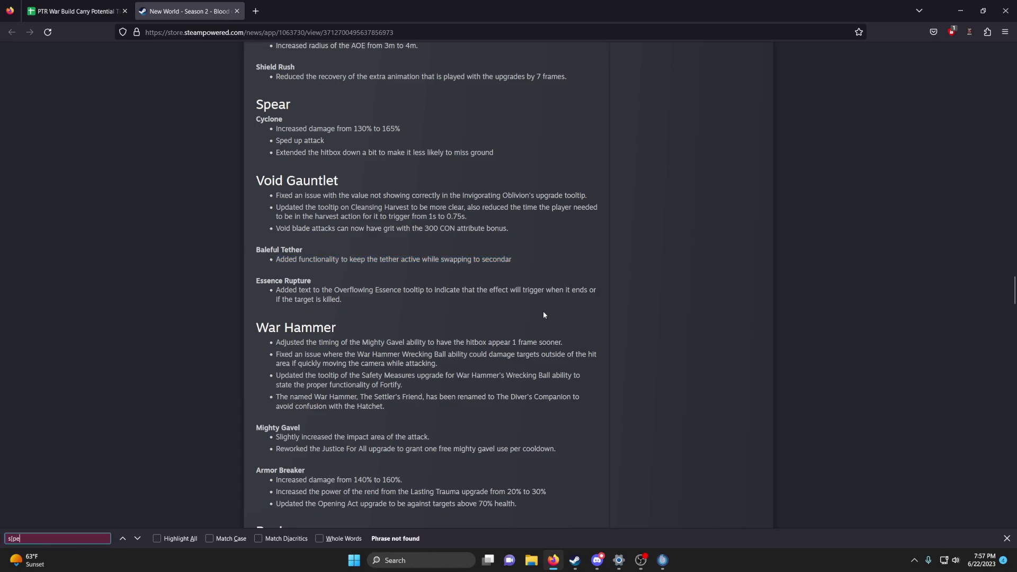
text(ar)
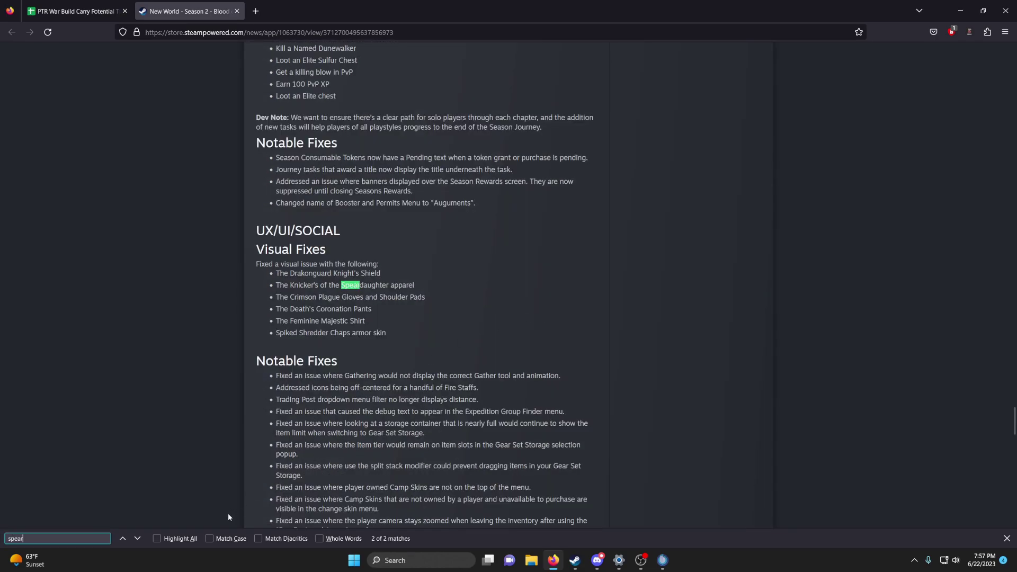
click(139, 540)
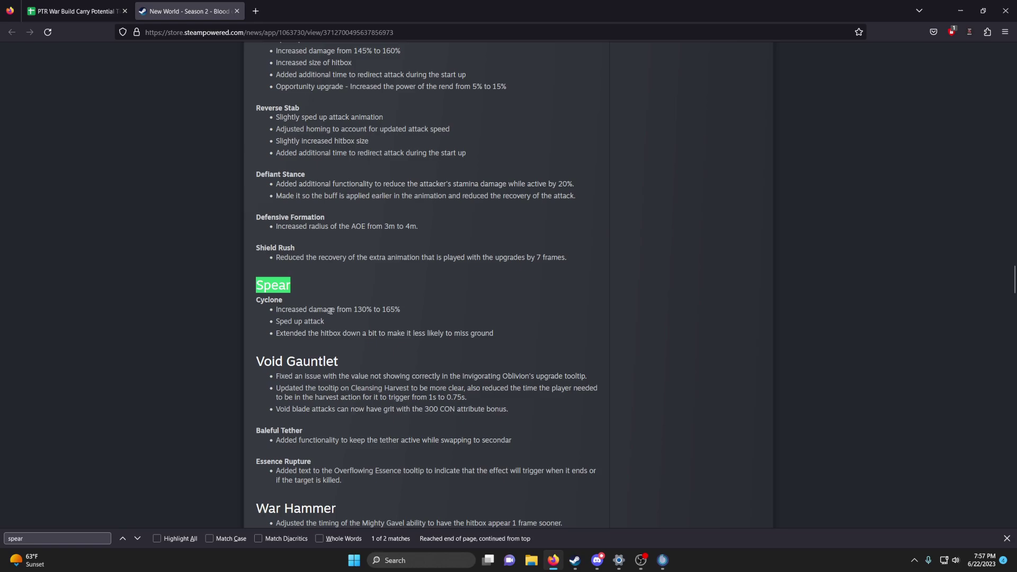
drag(265, 301, 471, 344)
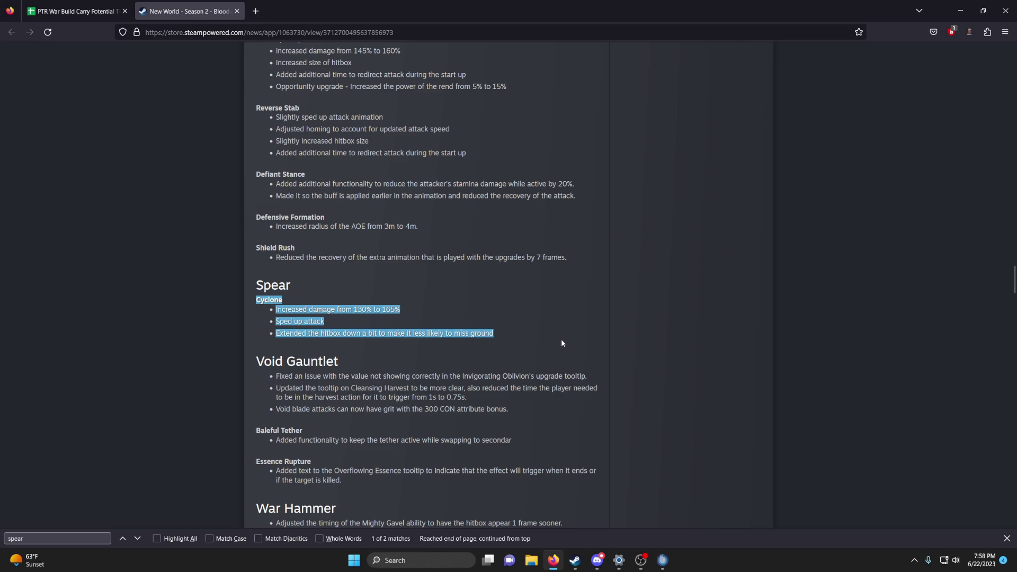
Open the New World Skill Builder on nwdb.info in a new tab and examine the Spear skill trees.
click(255, 11)
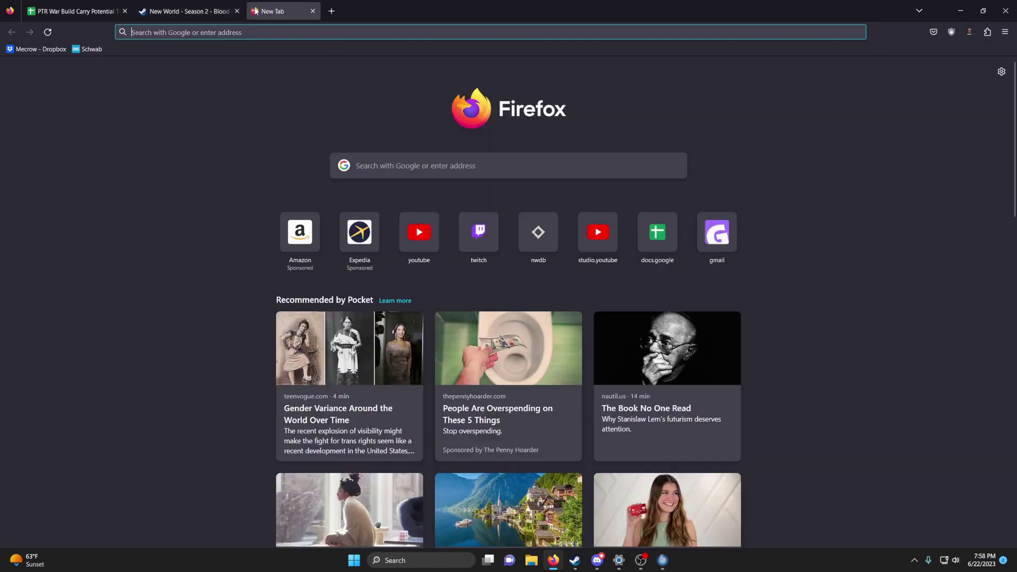
text(new world ski)
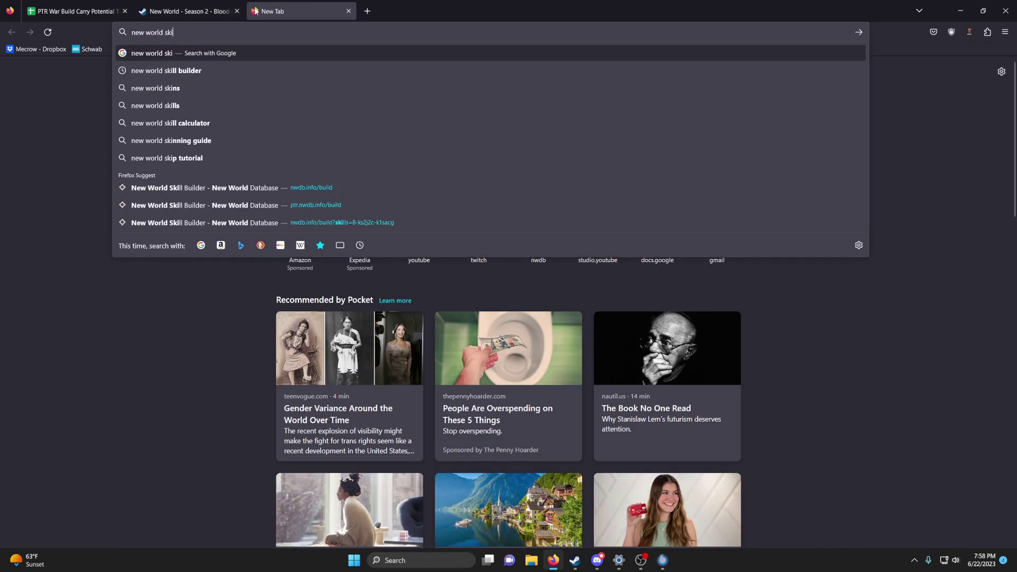
key(Down)
key(Return)
click(182, 167)
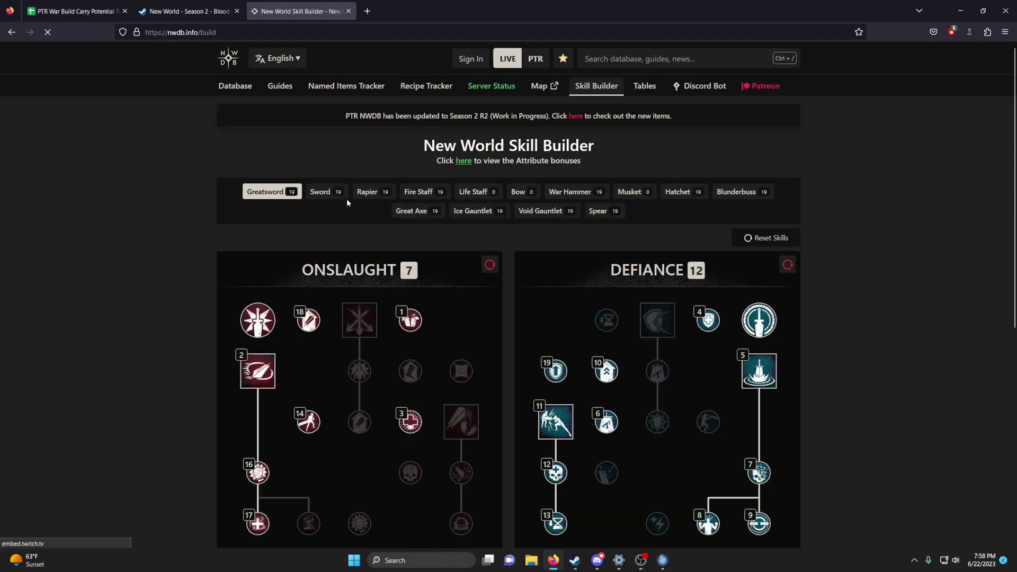
click(615, 212)
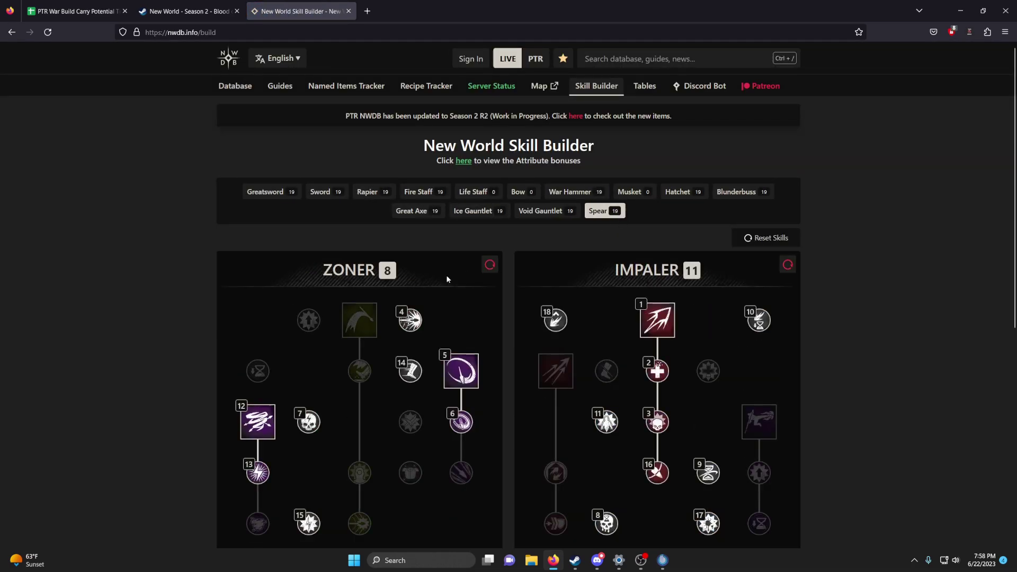
scroll(465, 274, down, 4)
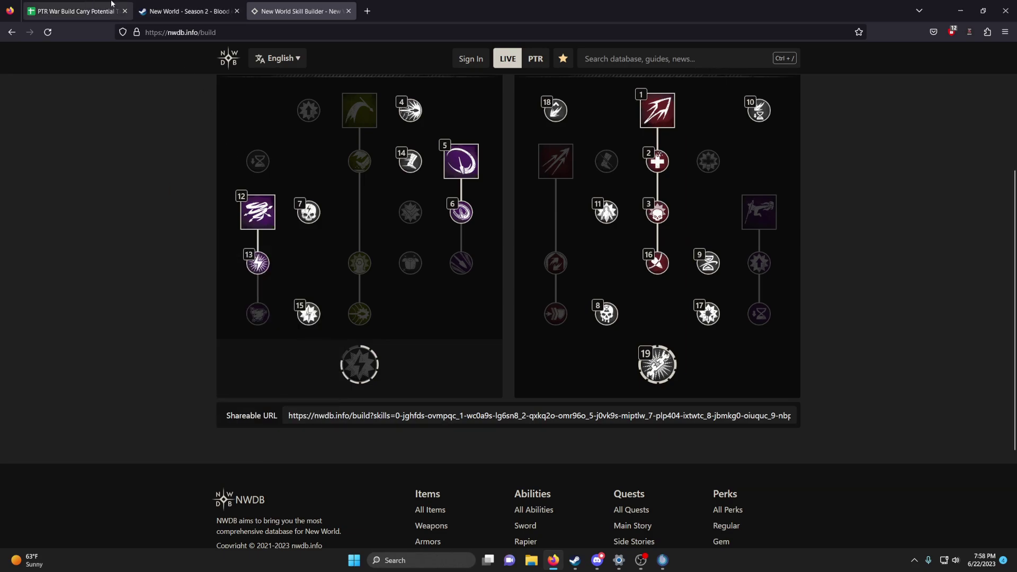
Return to the tier list spreadsheet and place the cut M Spear SNS build at the end of the S Tier row, cell G2.
click(74, 10)
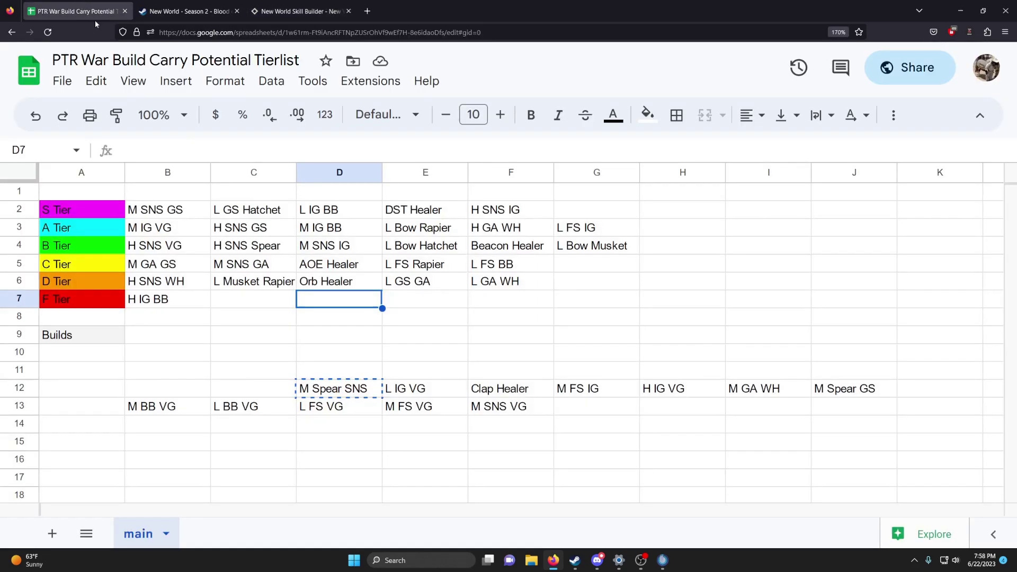
click(660, 234)
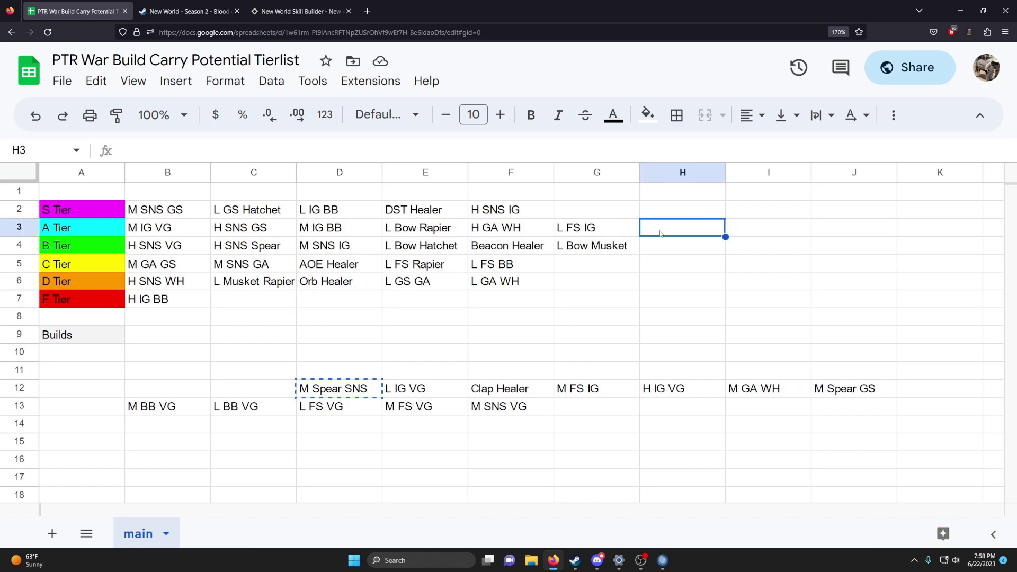
click(599, 212)
key(ctrl+v)
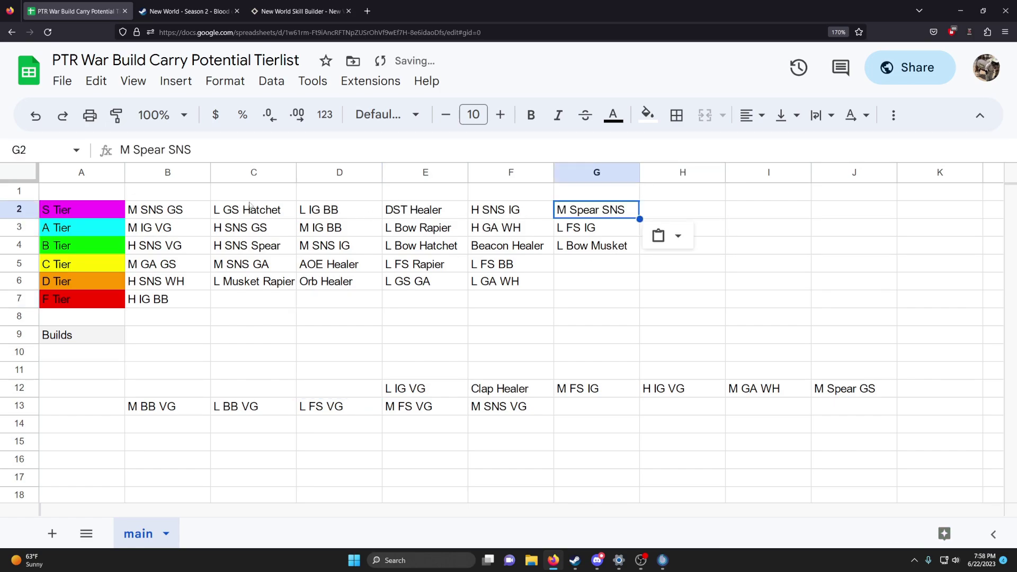
Compare M Spear SNS with M SNS GS and L GS Hatchet in the S Tier row.
click(196, 202)
click(629, 218)
click(204, 206)
click(641, 210)
click(637, 214)
click(164, 215)
click(586, 215)
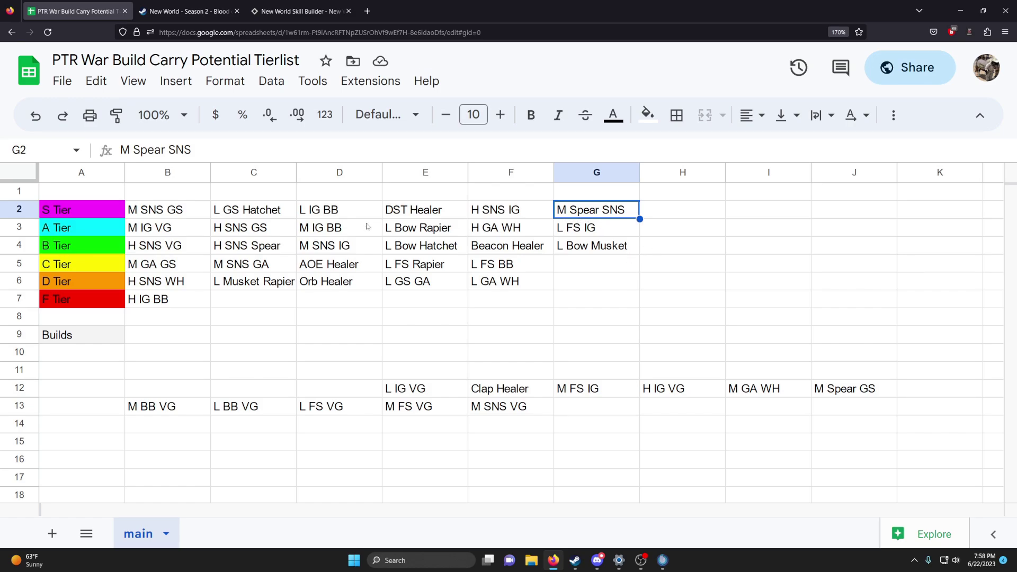
click(242, 215)
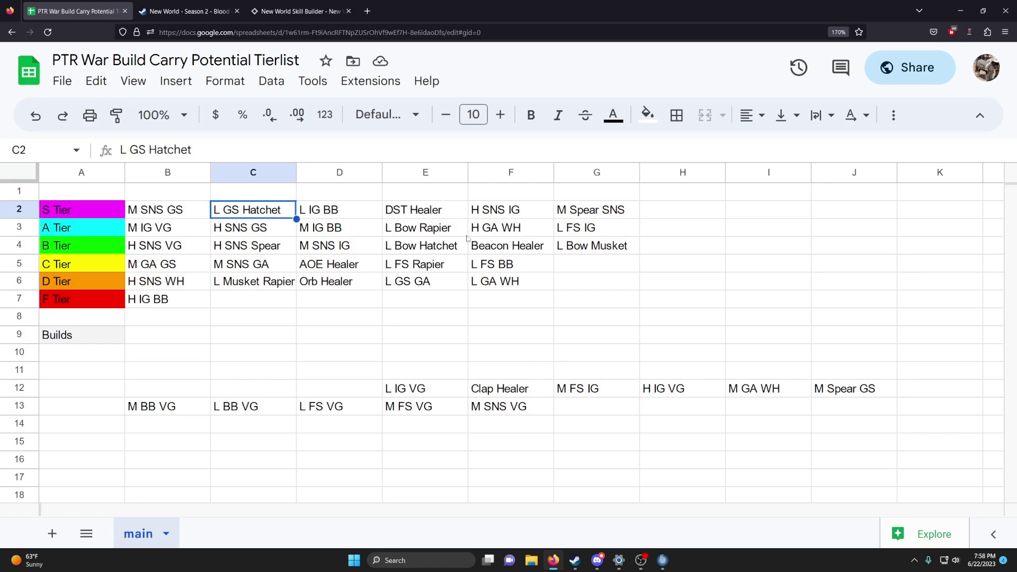
Cut the L IG VG build from E12 and weigh the ends of the C and D Tier rows against M IG VG in A Tier.
click(424, 388)
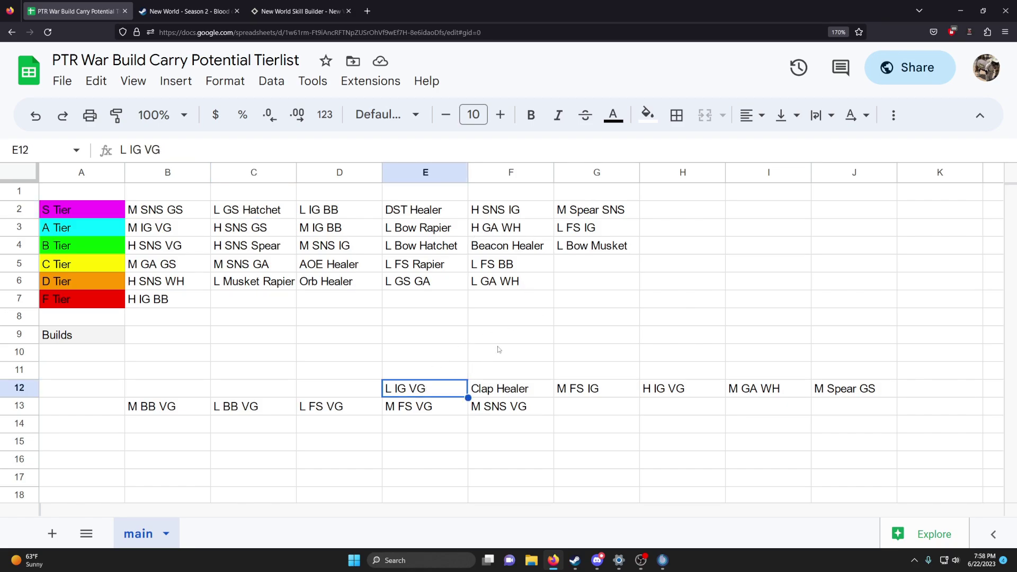
key(ctrl+c)
click(583, 297)
click(583, 285)
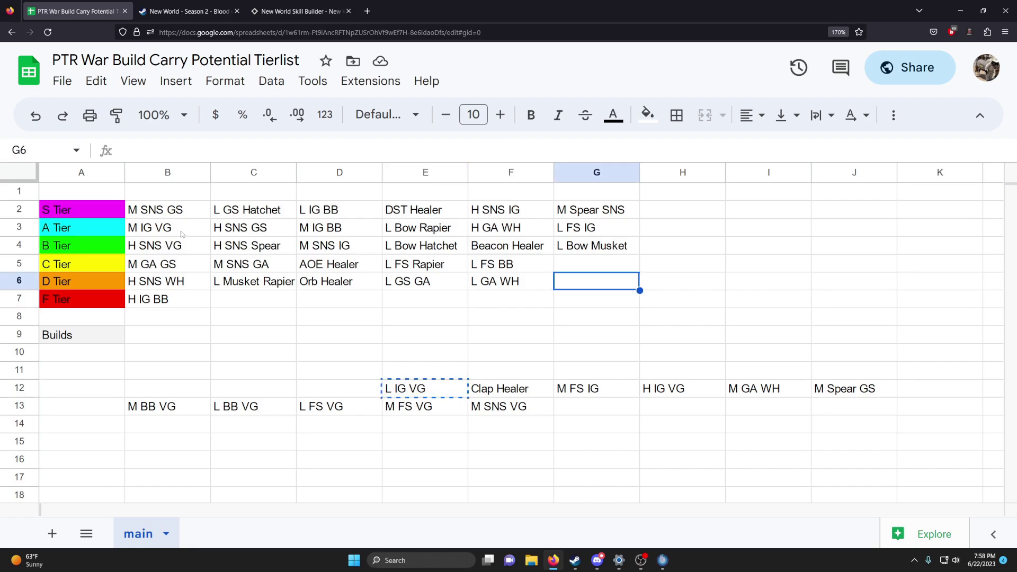
click(165, 234)
click(591, 271)
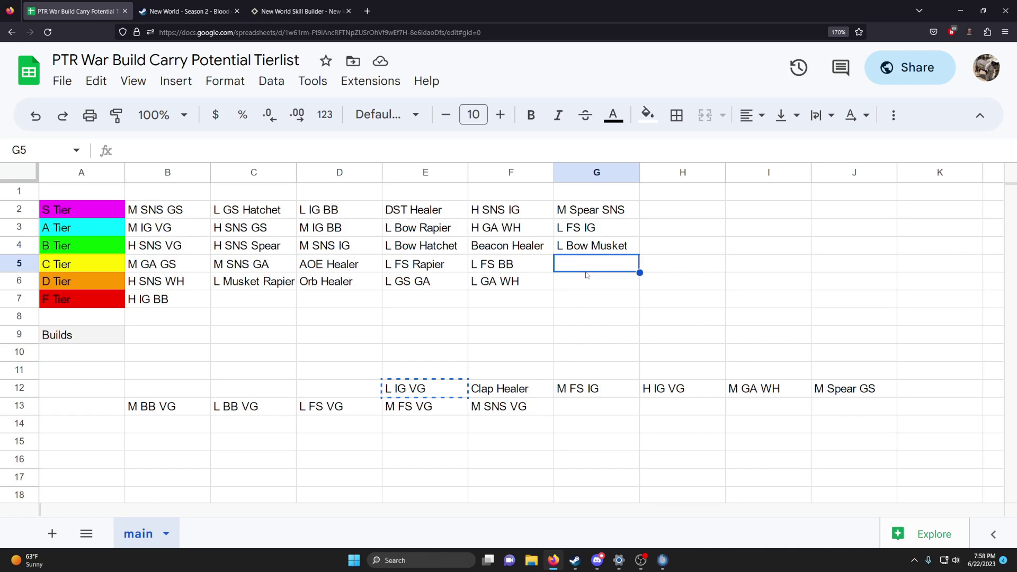
click(580, 284)
click(580, 270)
click(578, 284)
key(Up)
click(575, 286)
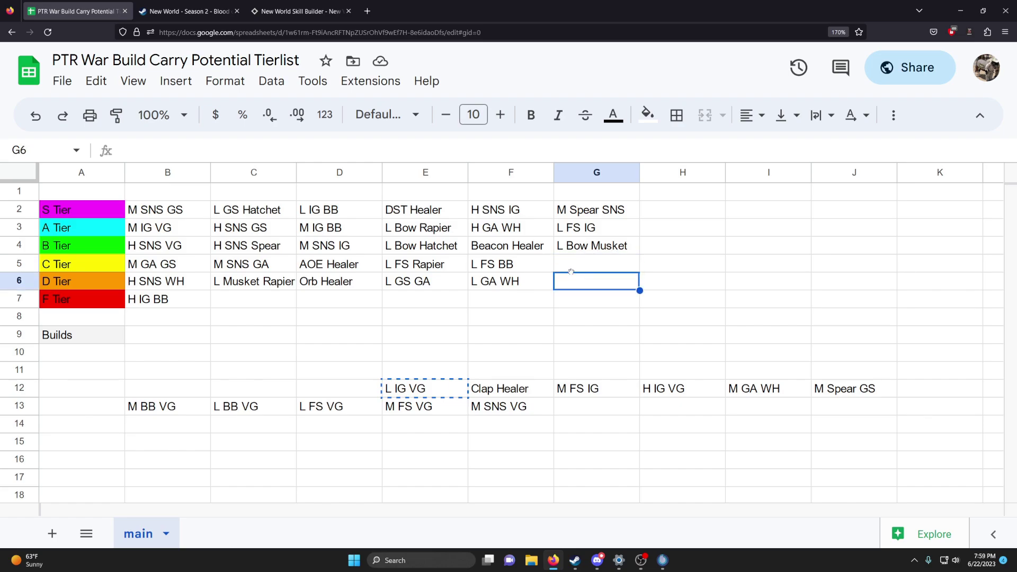
click(571, 271)
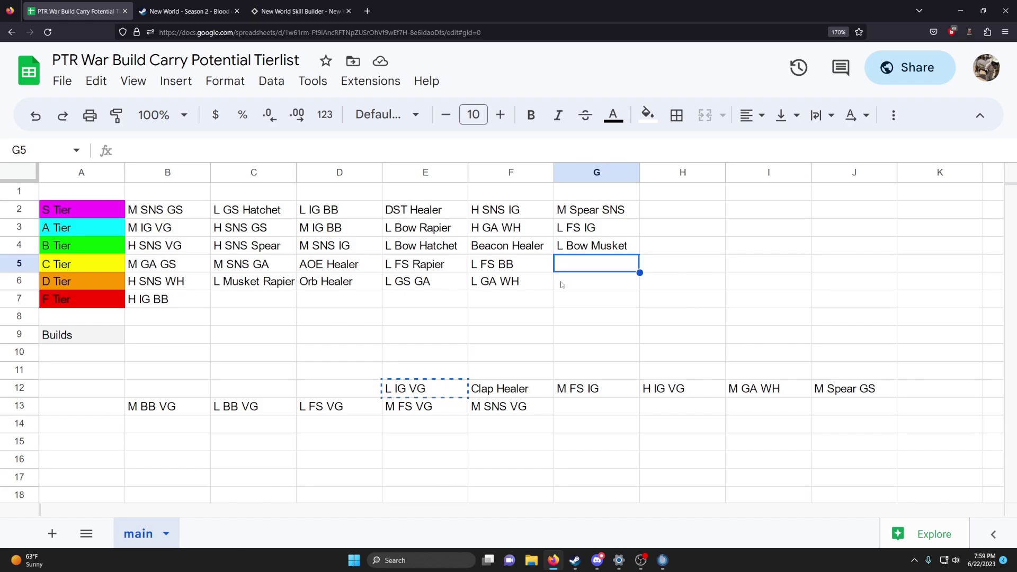
Review M Spear SNS against M SNS GS in S Tier and the builds in the rows below.
click(588, 216)
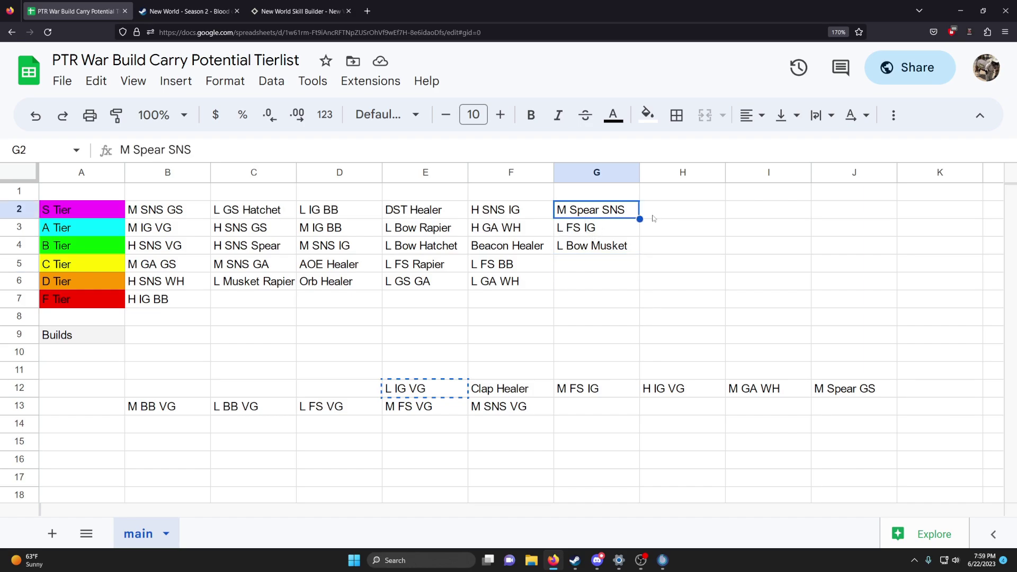
key(Down)
key(Down)
click(590, 212)
click(191, 211)
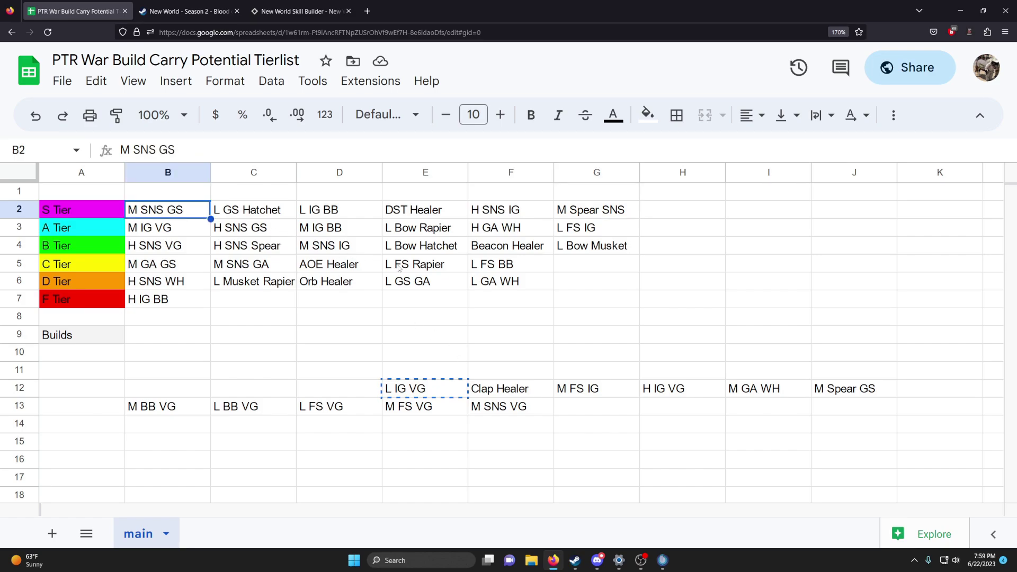
Move the L IG VG build from E12 to the end of the D Tier row, cell G6.
click(428, 388)
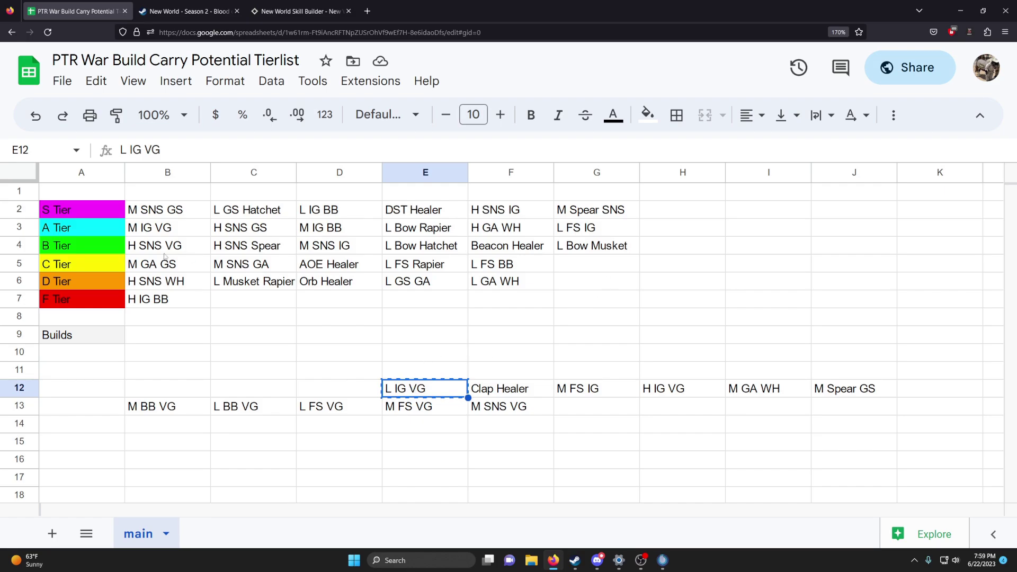
click(123, 268)
click(123, 281)
click(634, 283)
key(ctrl+v)
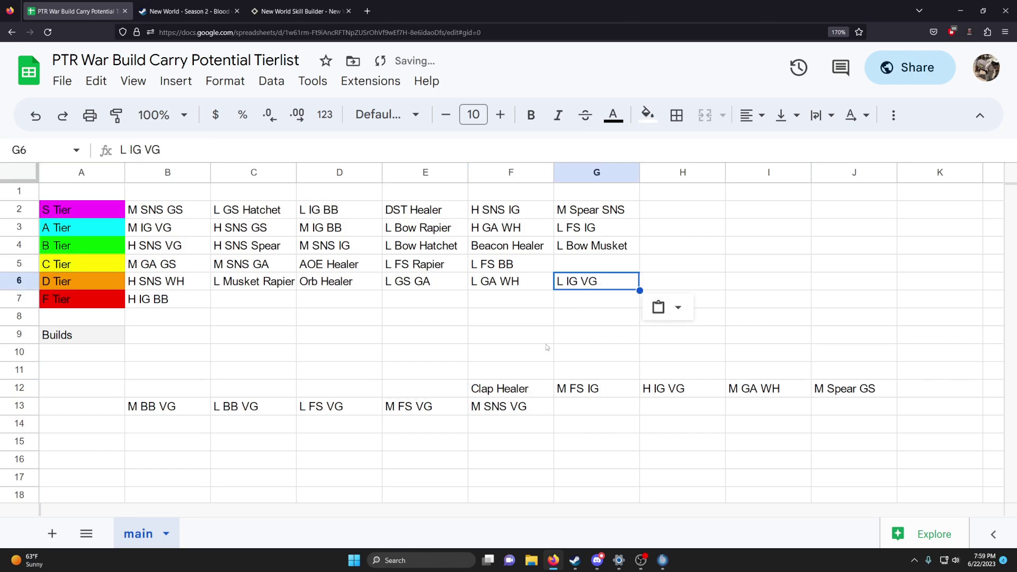
Cut the Clap Healer build from F12 and select the free F Tier cell C7.
click(541, 345)
click(526, 381)
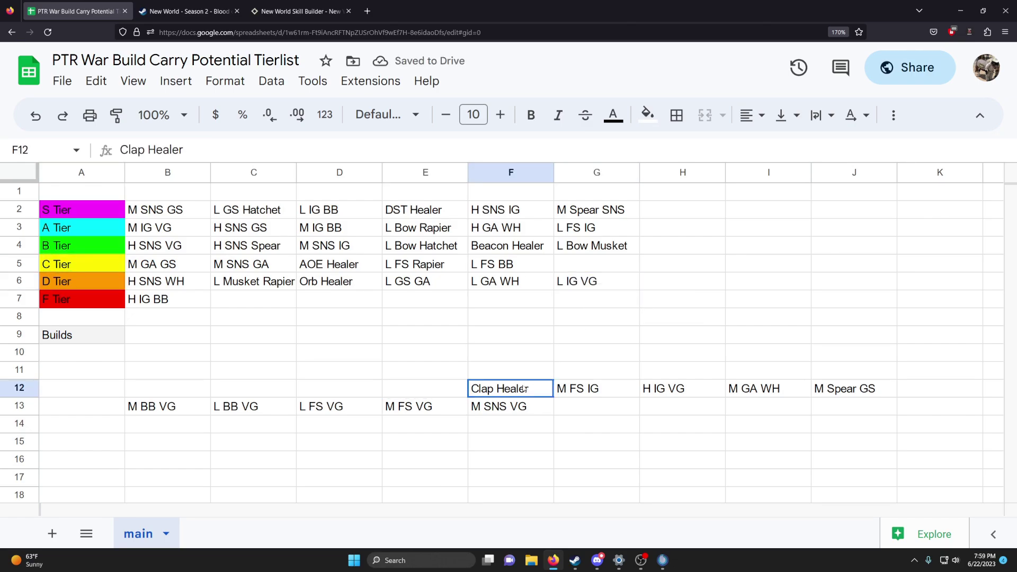
click(541, 339)
click(286, 303)
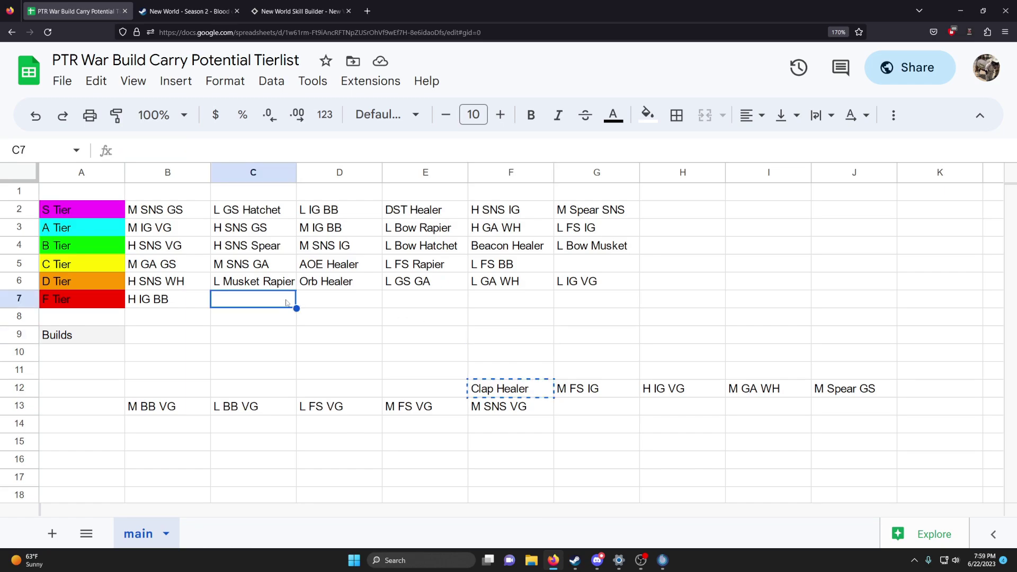
Search the patch notes for "life staff", examine the Splash of Light changes, and return to the tier list spreadsheet.
click(297, 11)
click(196, 6)
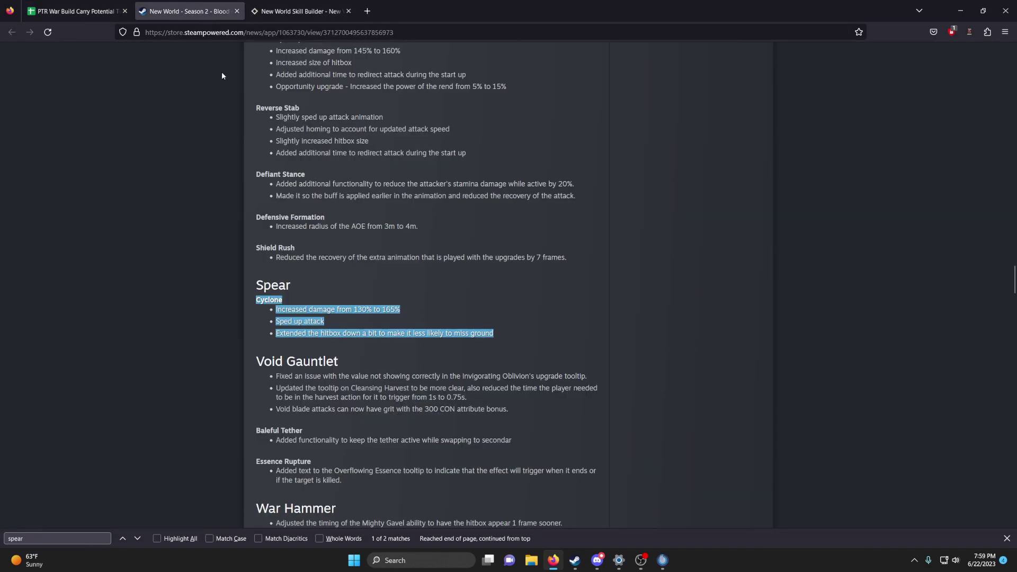
scroll(471, 290, up, 3)
scroll(471, 290, down, 6)
click(471, 291)
key(ctrl+f)
text(life staff)
drag(355, 364, 417, 380)
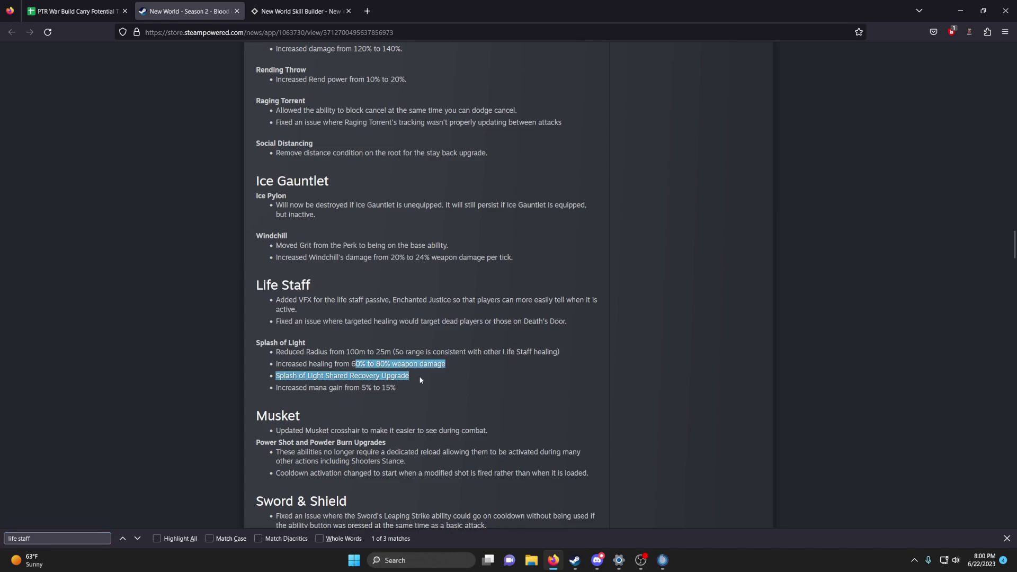
key(ctrl+Tab)
key(ctrl+Tab)
key(ctrl+Tab)
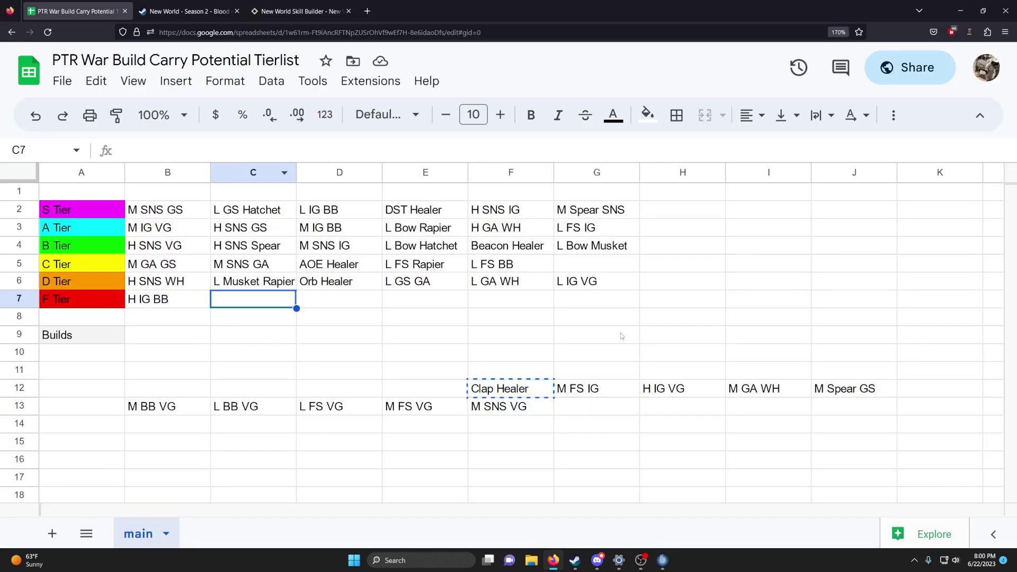
Compare the Clap Healer build with the AOE Healer in C Tier and the DST Healer in S Tier.
click(644, 284)
click(595, 271)
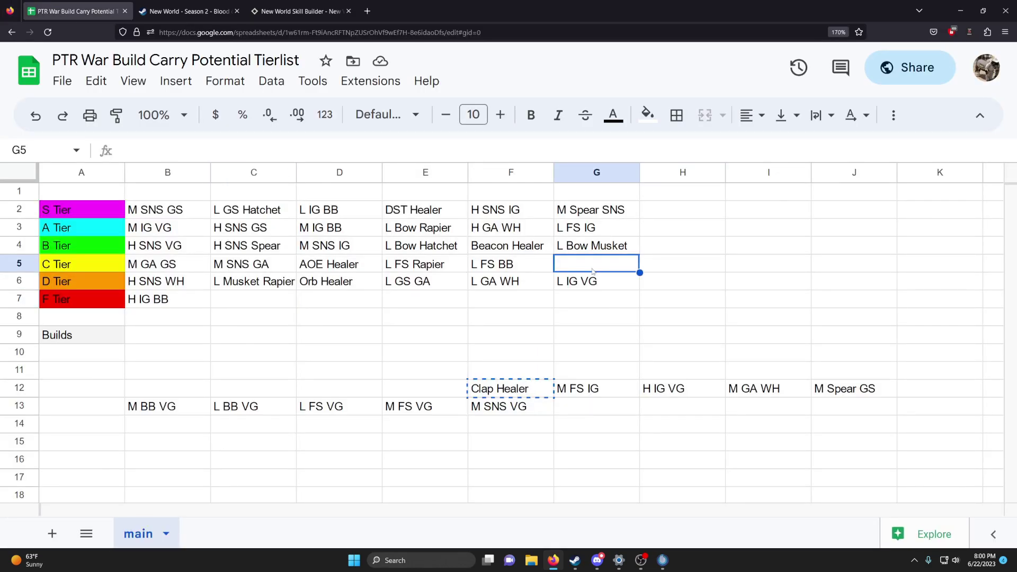
click(328, 268)
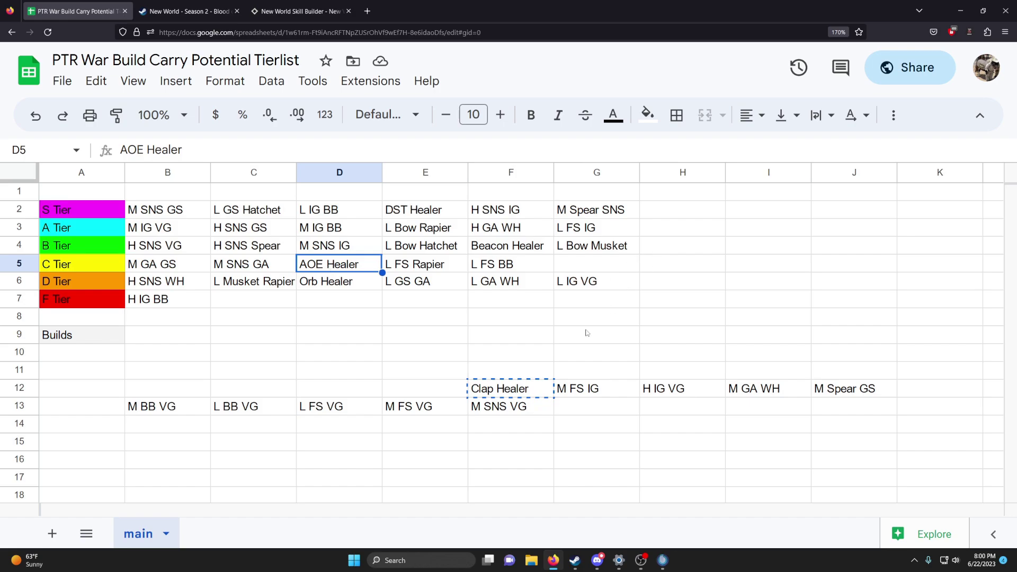
click(506, 396)
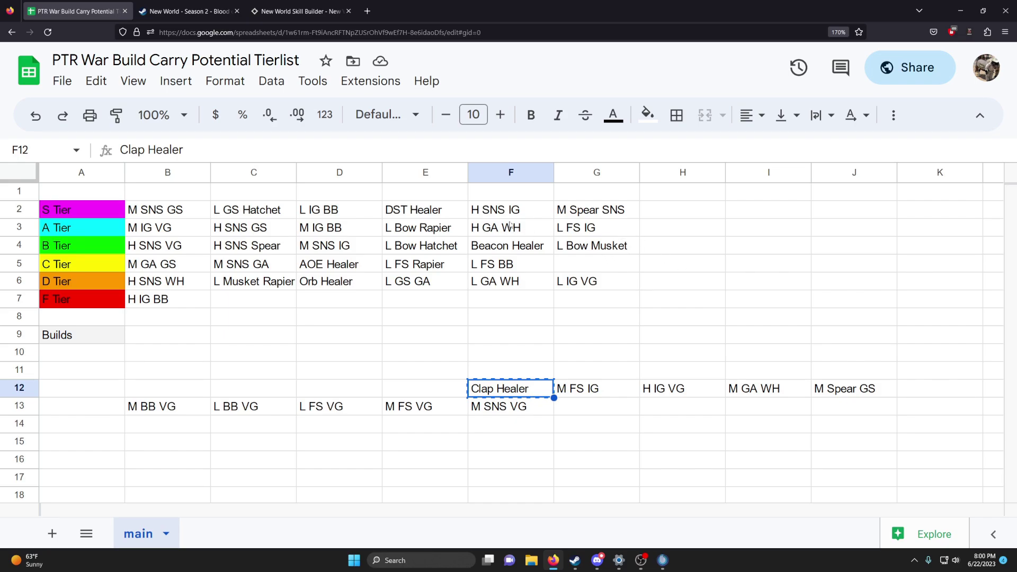
click(422, 215)
click(550, 387)
click(438, 219)
click(506, 372)
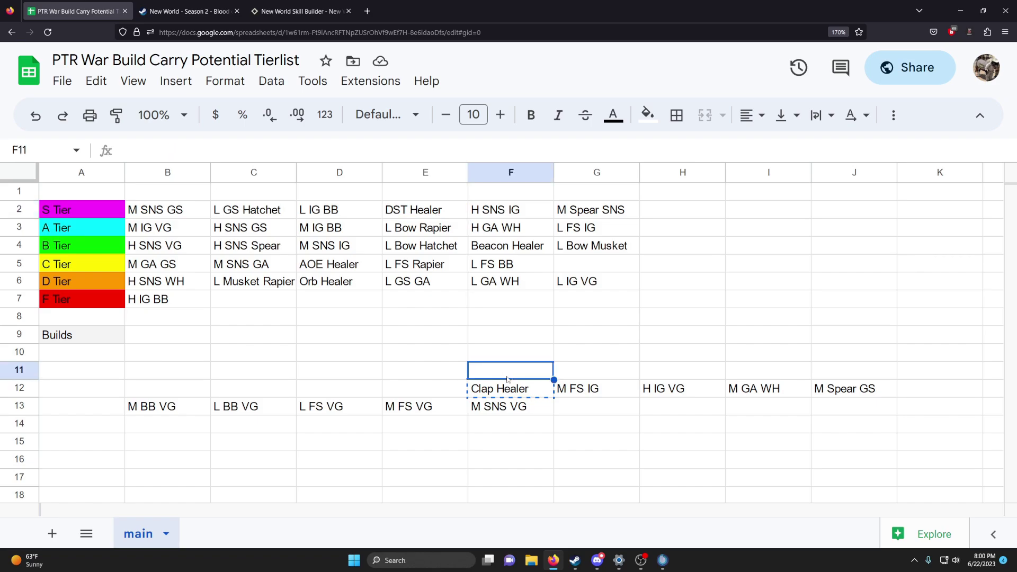
Move the Clap Healer build from F12 to the end of the B Tier row, cell H4.
click(645, 248)
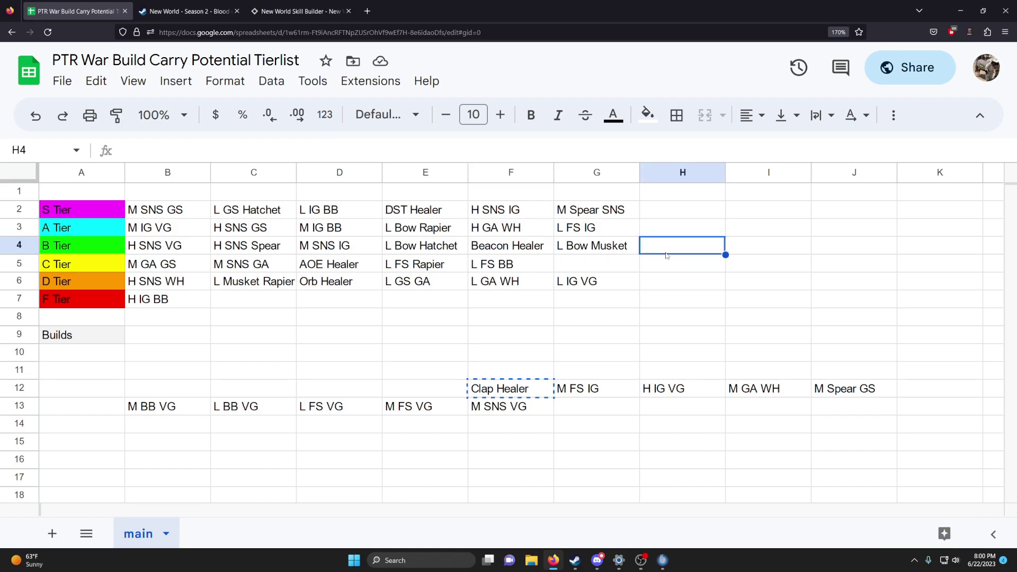
click(650, 236)
click(655, 247)
click(509, 250)
click(651, 254)
key(ctrl+v)
Move the Beacon Healer build from F4 to the end of the A Tier row, cell H3.
click(517, 250)
key(ctrl+x)
click(651, 236)
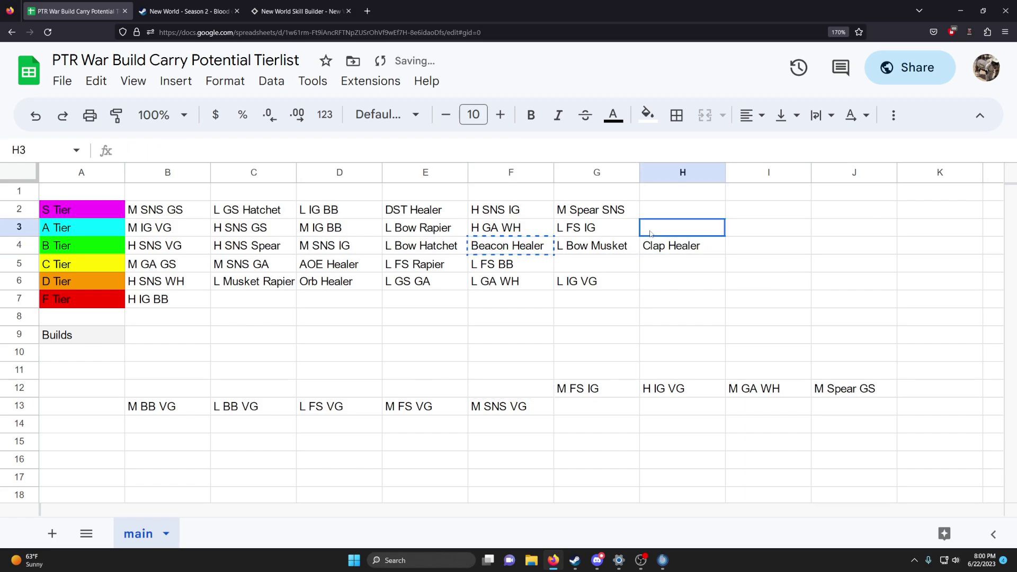
key(ctrl+v)
Move the Clap Healer build from H4 into the free B Tier cell F4.
click(674, 251)
key(ctrl+x)
click(513, 250)
key(ctrl+v)
click(513, 254)
Review the placements of the AOE, Orb, Clap, Beacon and DST Healer builds across the tiers.
click(379, 264)
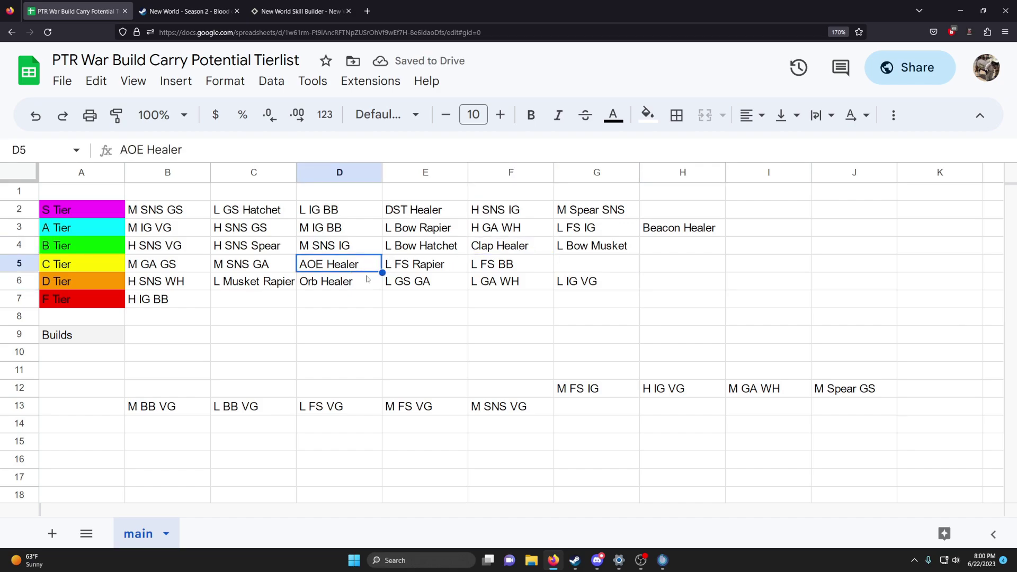
click(368, 276)
click(544, 250)
click(657, 233)
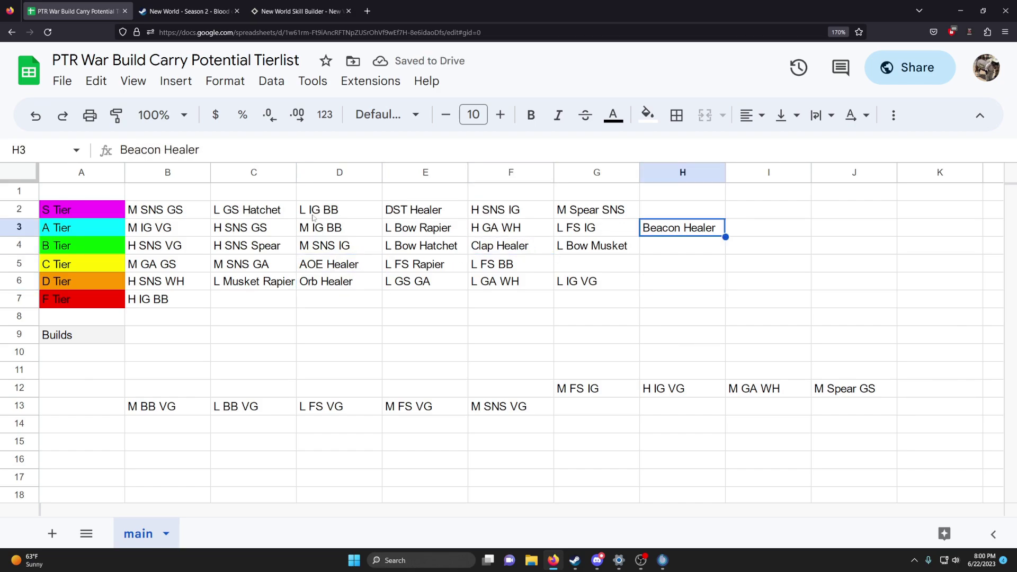
click(429, 213)
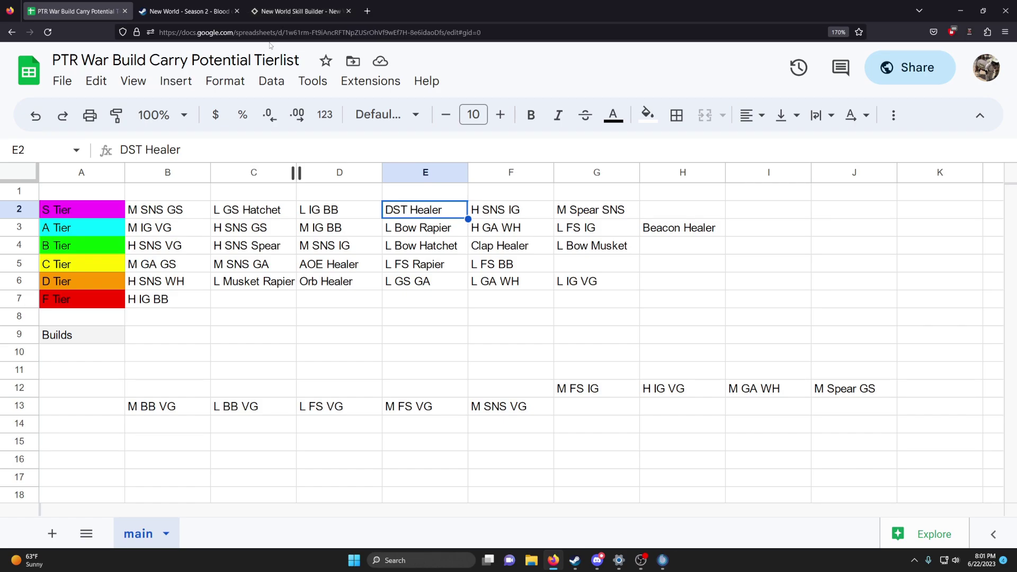
Switch to the New World Skill Builder, examine the spear tree's passives and ultimate, and return to the tier list spreadsheet.
click(297, 11)
click(676, 233)
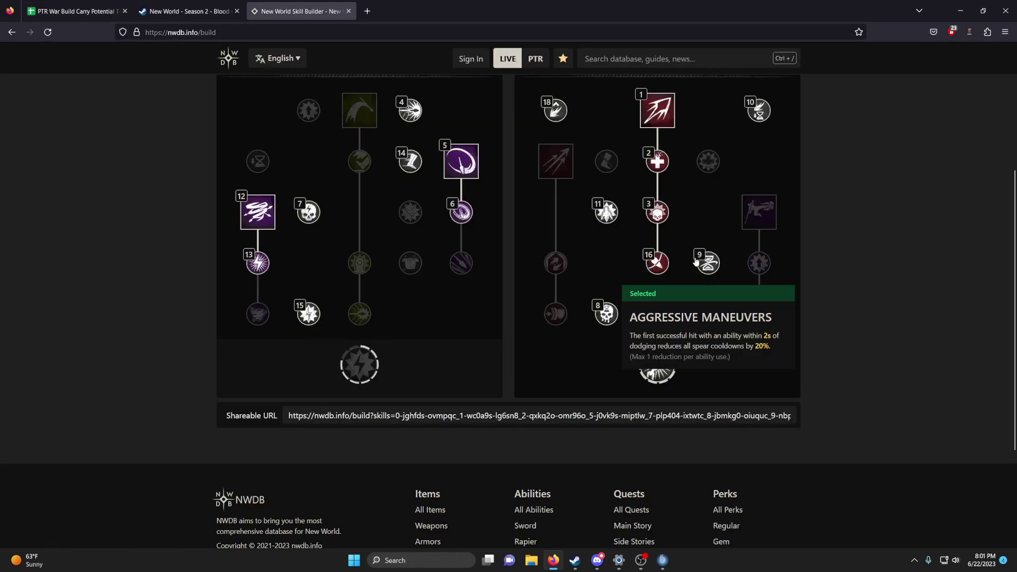
mouse_move(701, 320)
mouse_move(606, 315)
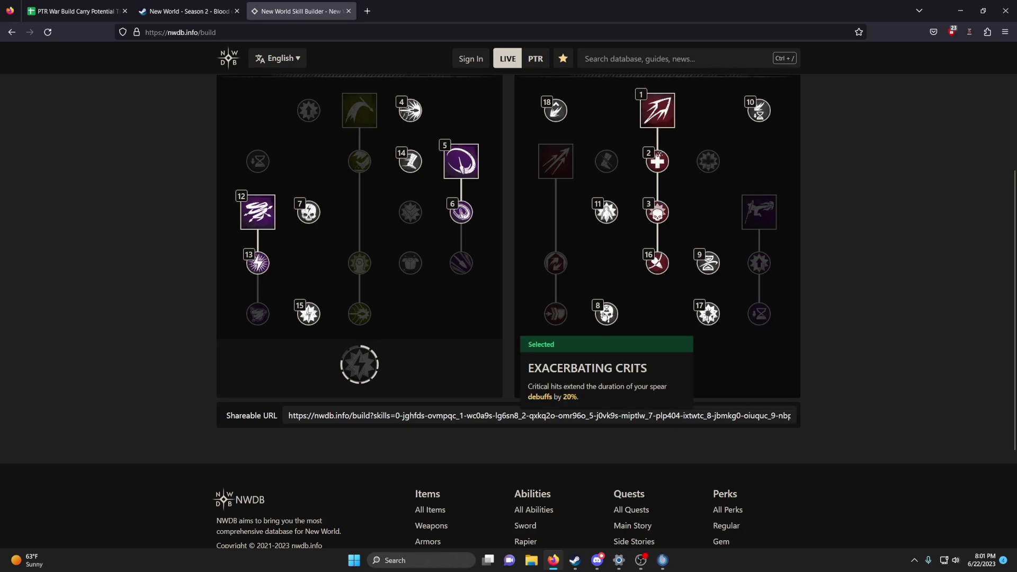
mouse_move(747, 279)
click(658, 364)
click(65, 4)
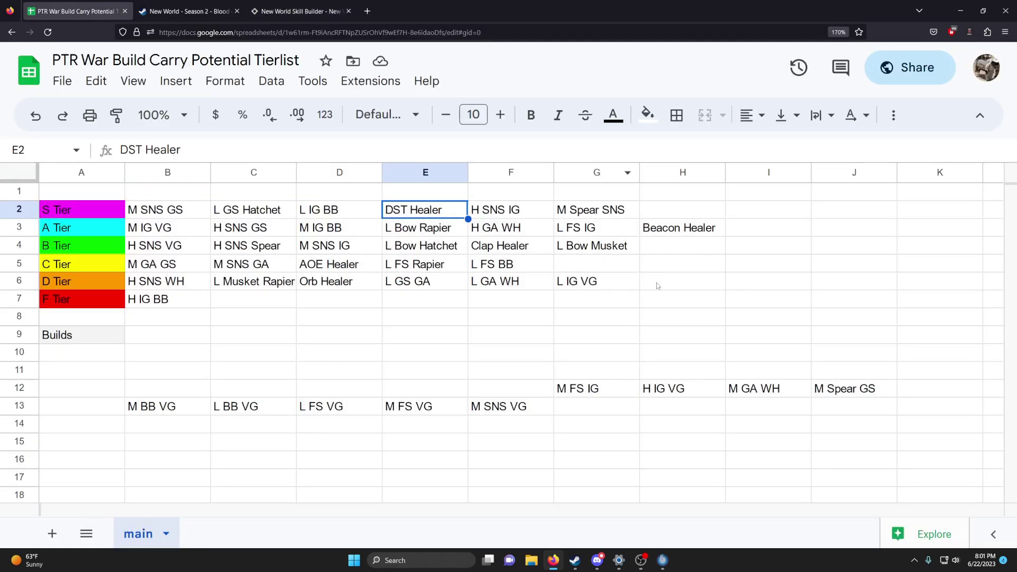
With the M FS IG build picked, search the patch notes for "fire staff", examine the Incinerate changes, and return to the tier list.
click(600, 394)
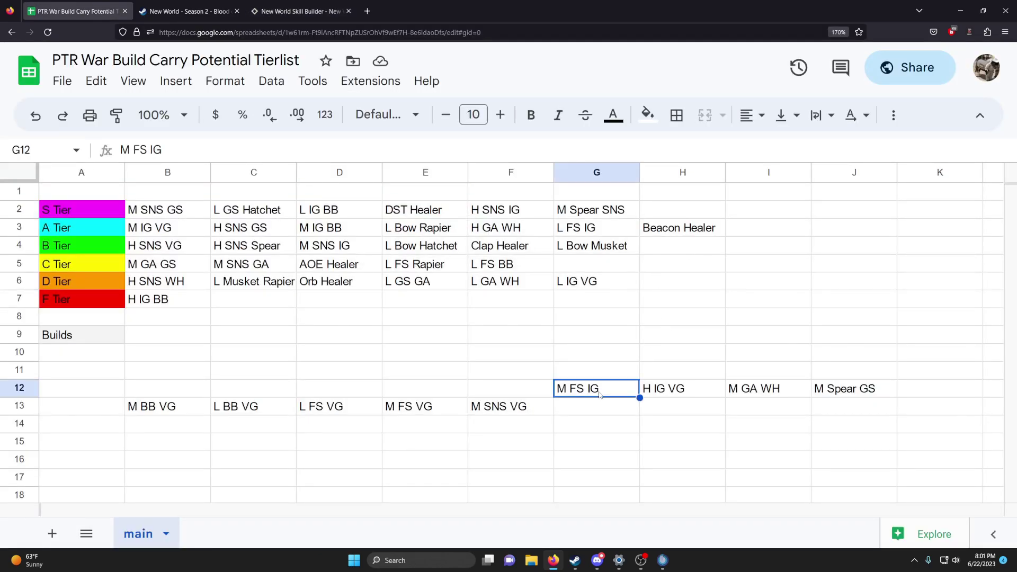
key(ctrl+c)
key(ctrl+Tab)
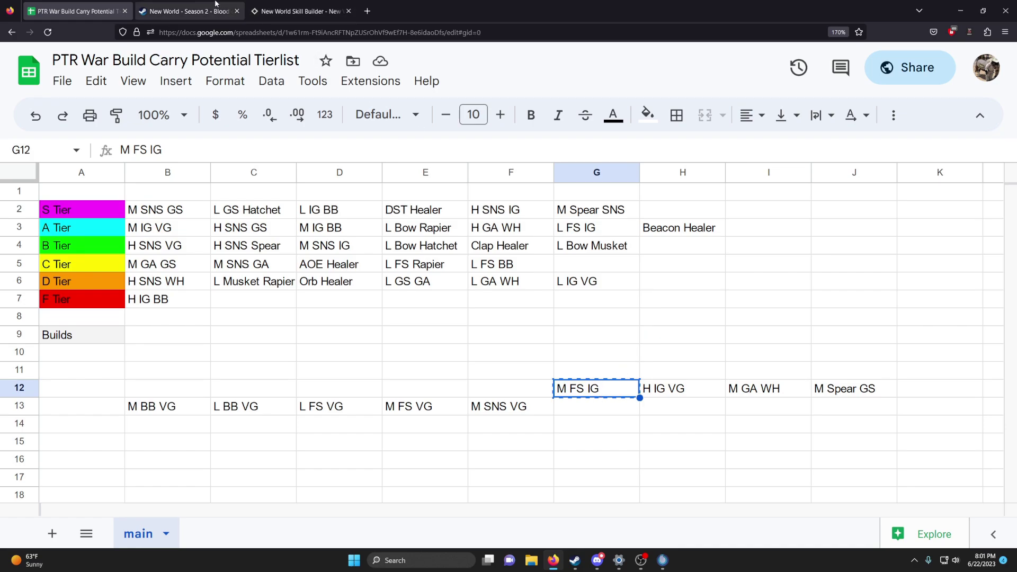
key(ctrl+f)
text(fire staff)
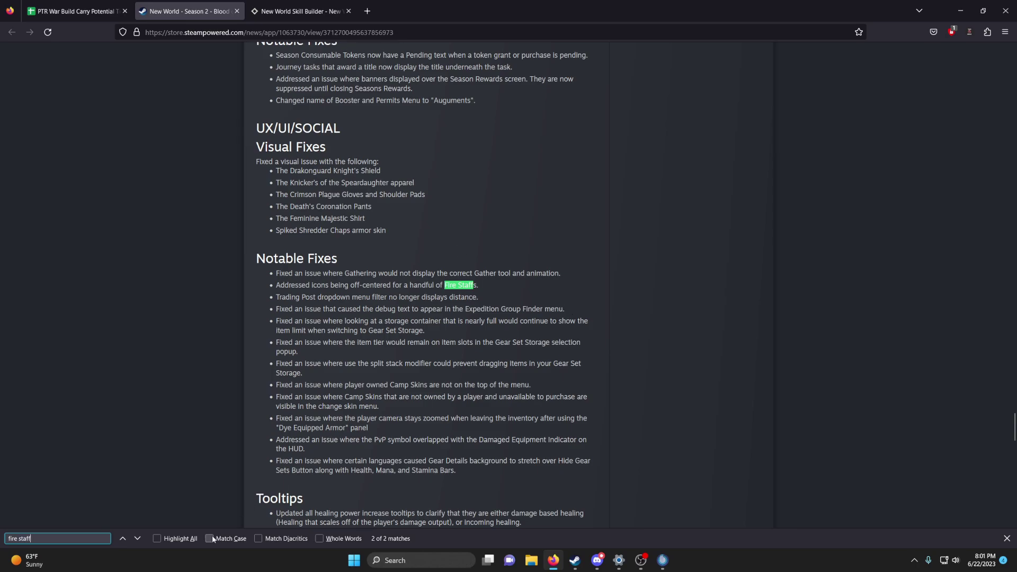
key(Return)
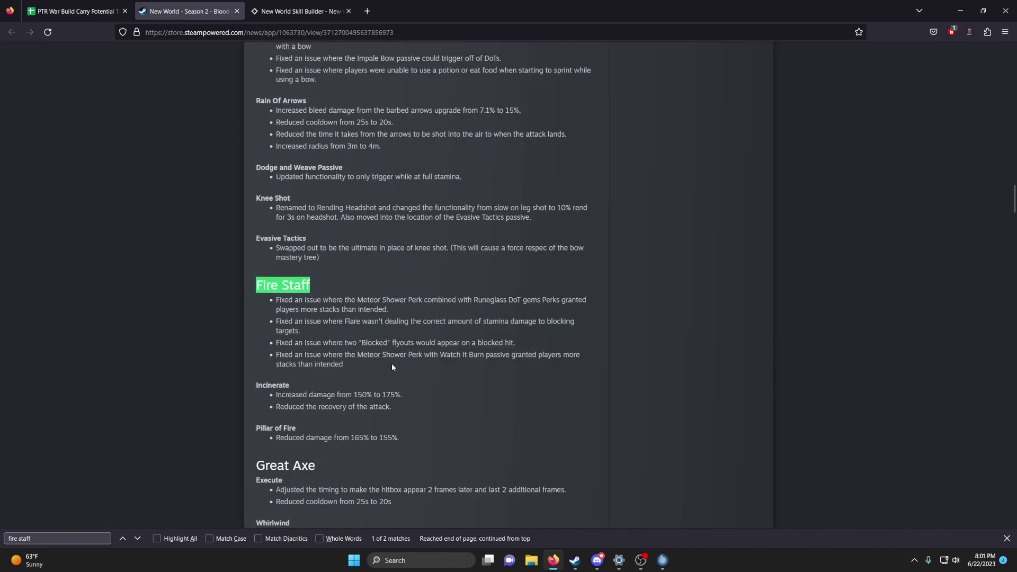
drag(277, 394, 389, 408)
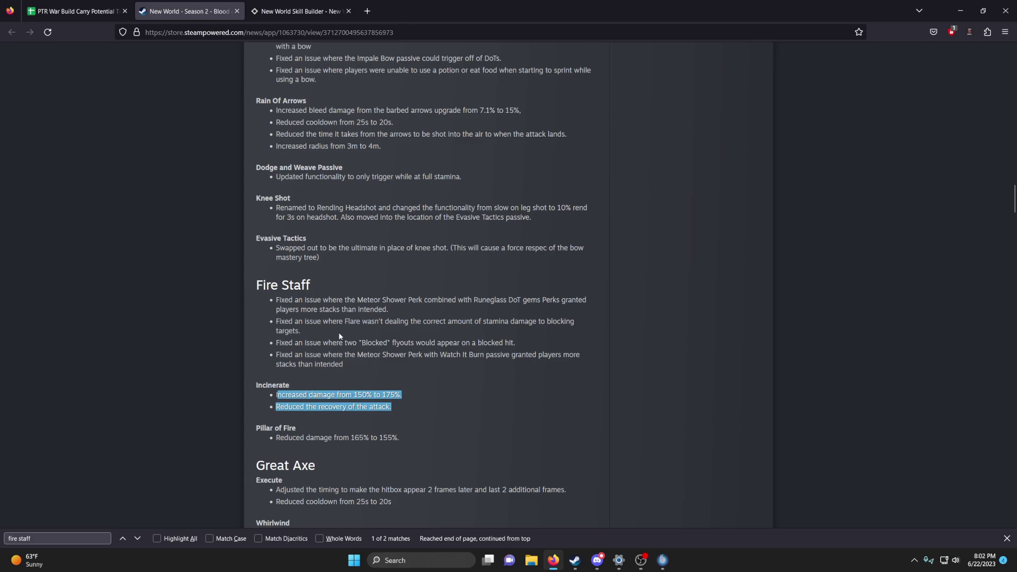
click(313, 11)
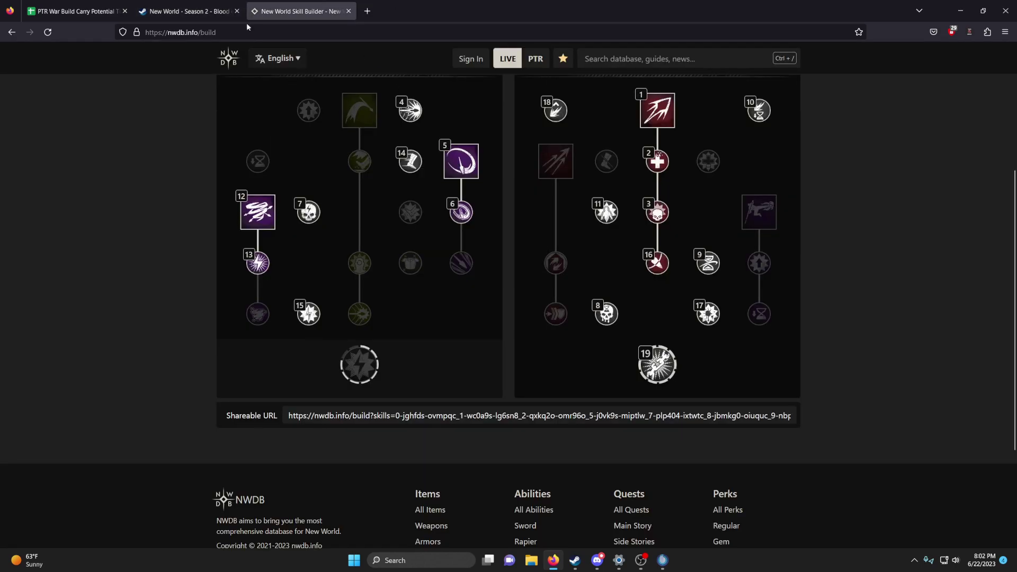
click(65, 12)
Add a new build named H FS IG to the unranked builds in cell F12.
click(595, 358)
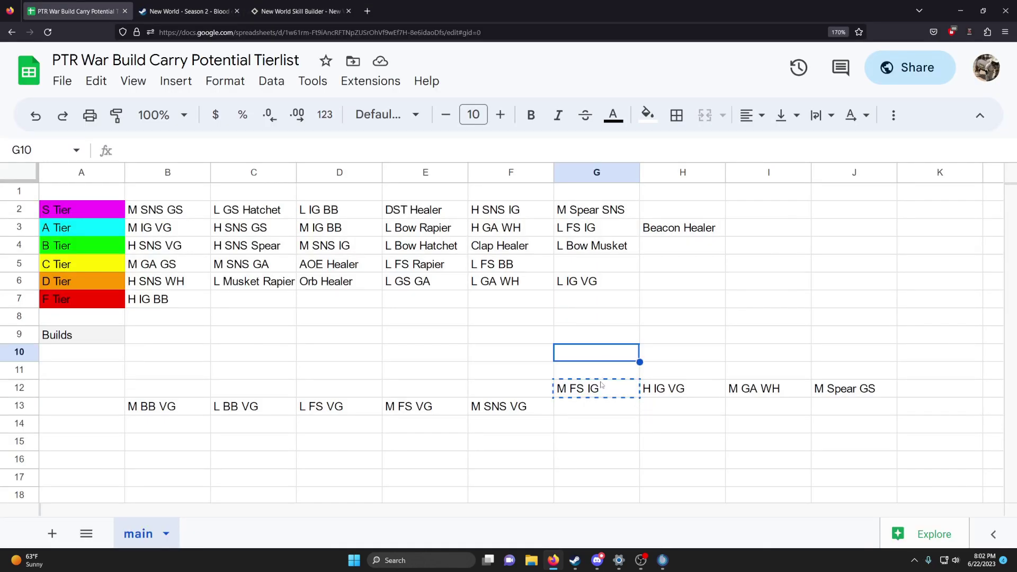
click(527, 387)
text(H FS IG)
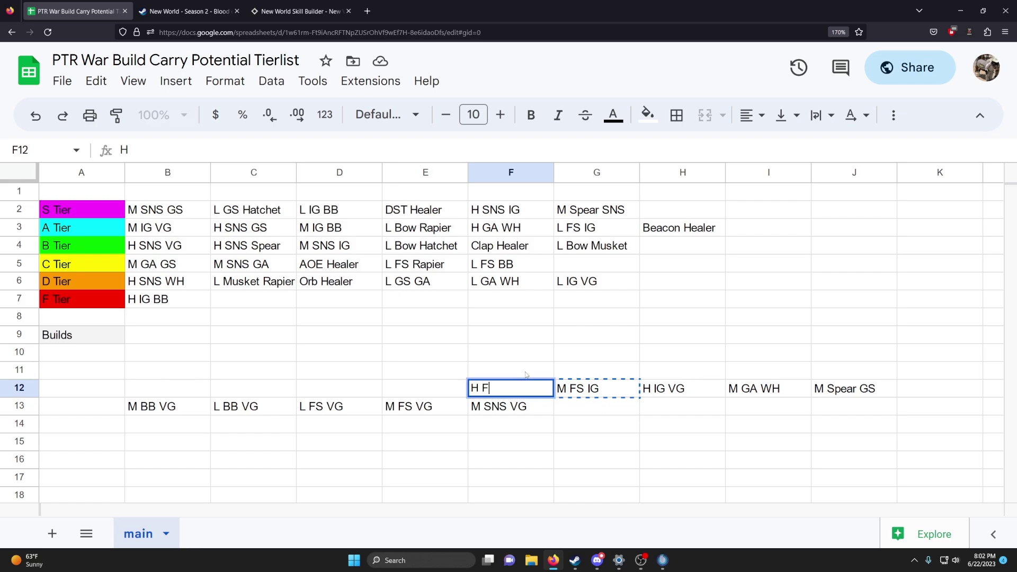
Move the M FS IG build from G12 to the end of the C Tier row, cell G5.
click(608, 391)
click(622, 271)
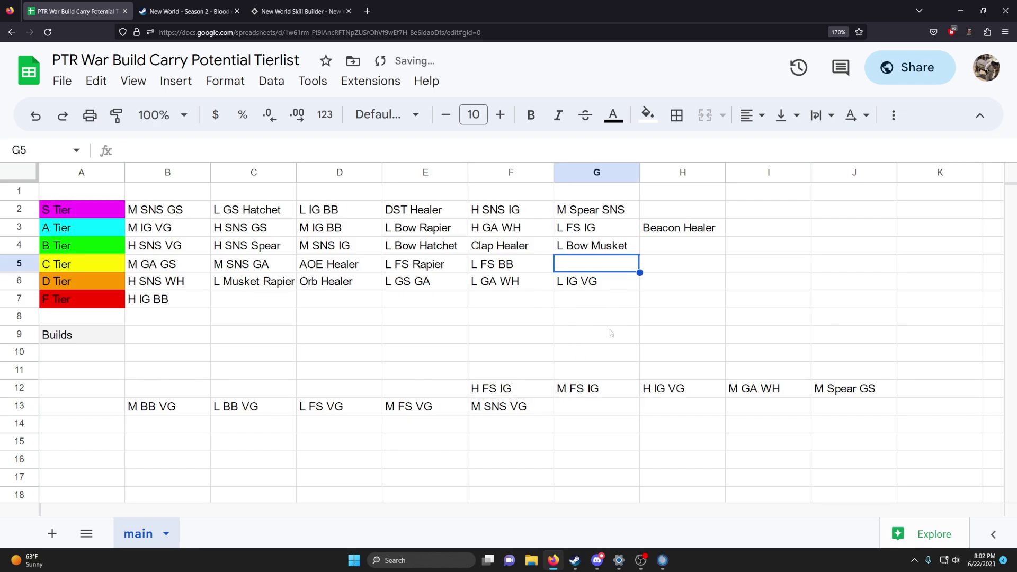
click(661, 288)
click(600, 270)
key(ctrl+v)
Compare M FS IG with the neighbouring L FS BB and L FS Rapier builds in C Tier.
click(514, 266)
click(442, 280)
click(504, 272)
key(Right)
key(Left)
key(Right)
key(Left)
key(Right)
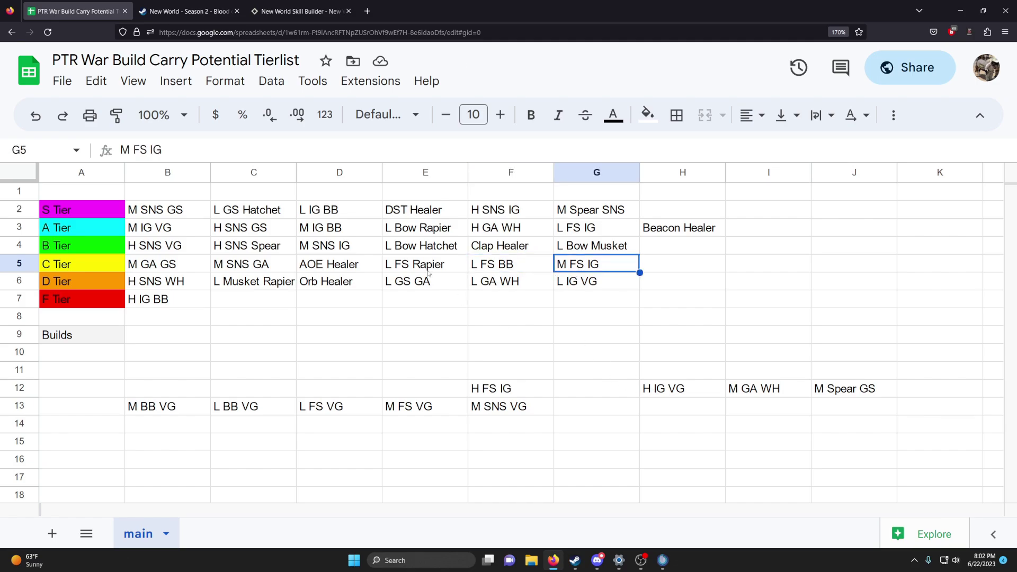
click(428, 271)
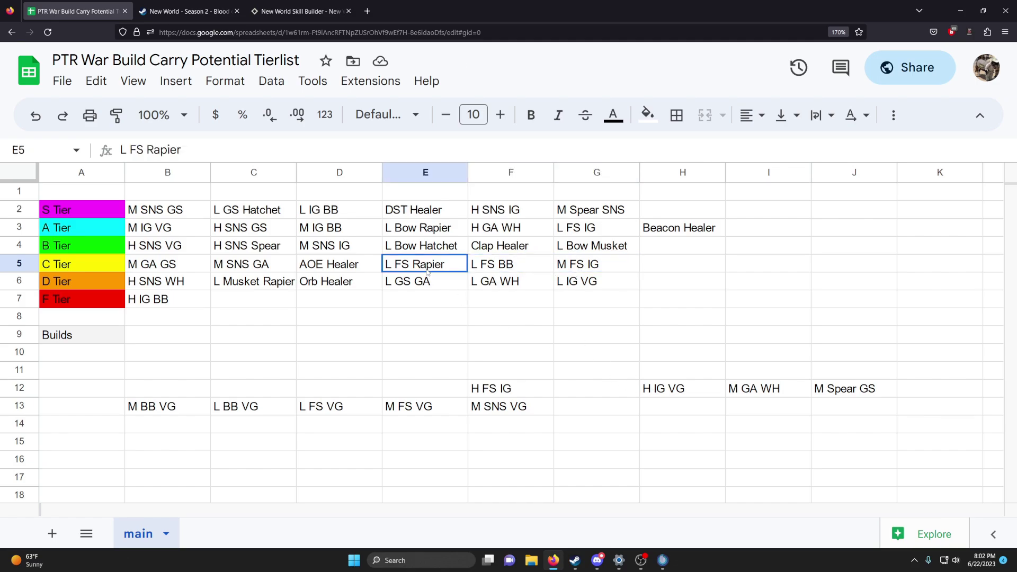
Move the H FS IG build from F12 to the end of the B Tier row, cell H4.
click(524, 389)
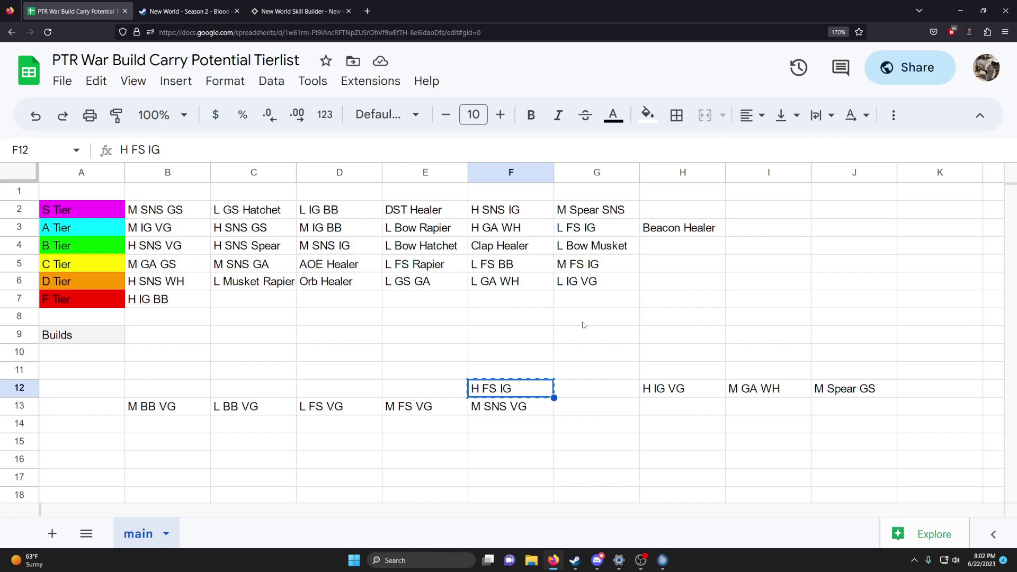
key(Up)
key(Up)
click(522, 393)
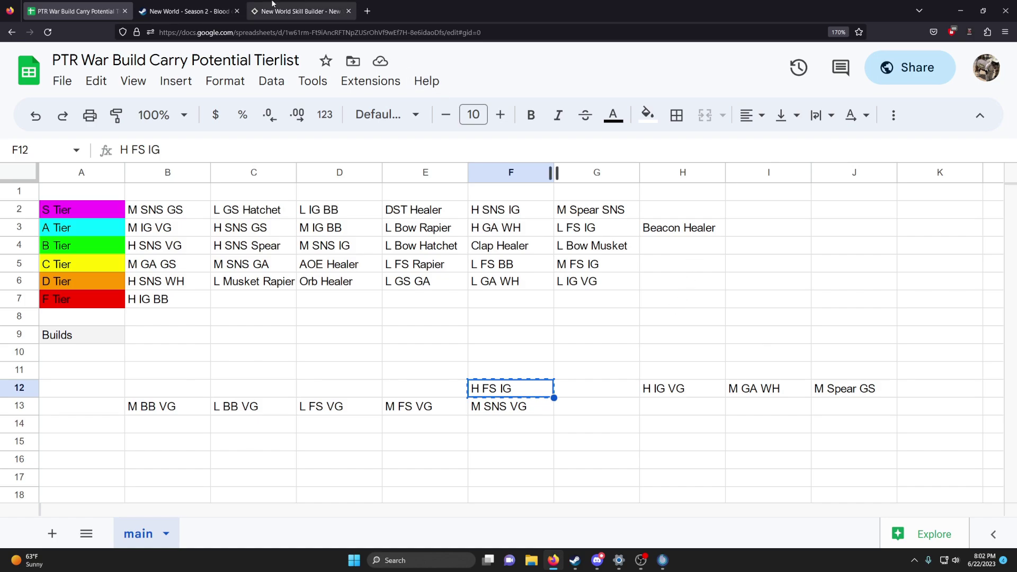
click(296, 12)
click(189, 11)
click(38, 3)
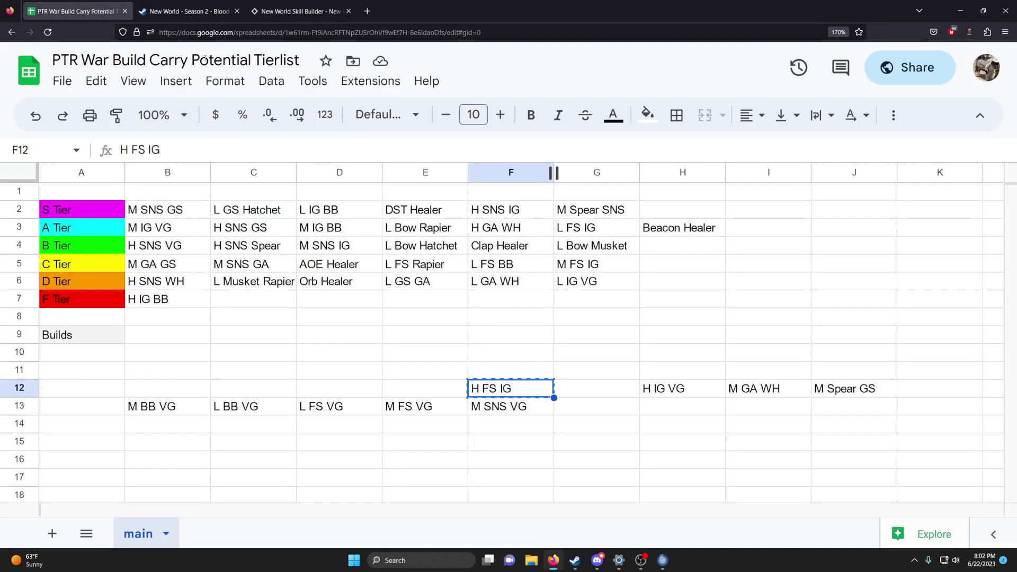
click(665, 248)
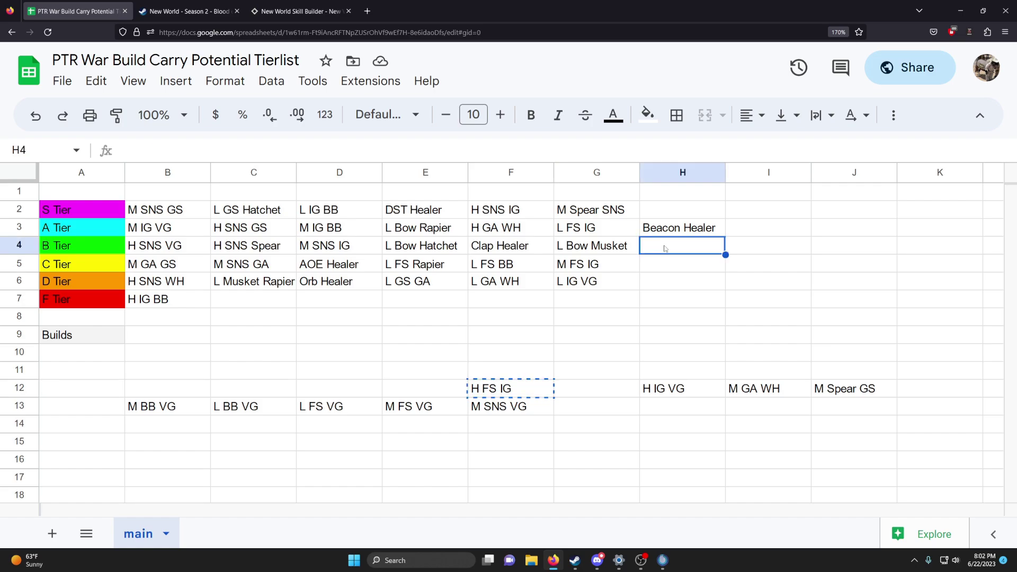
key(ctrl+v)
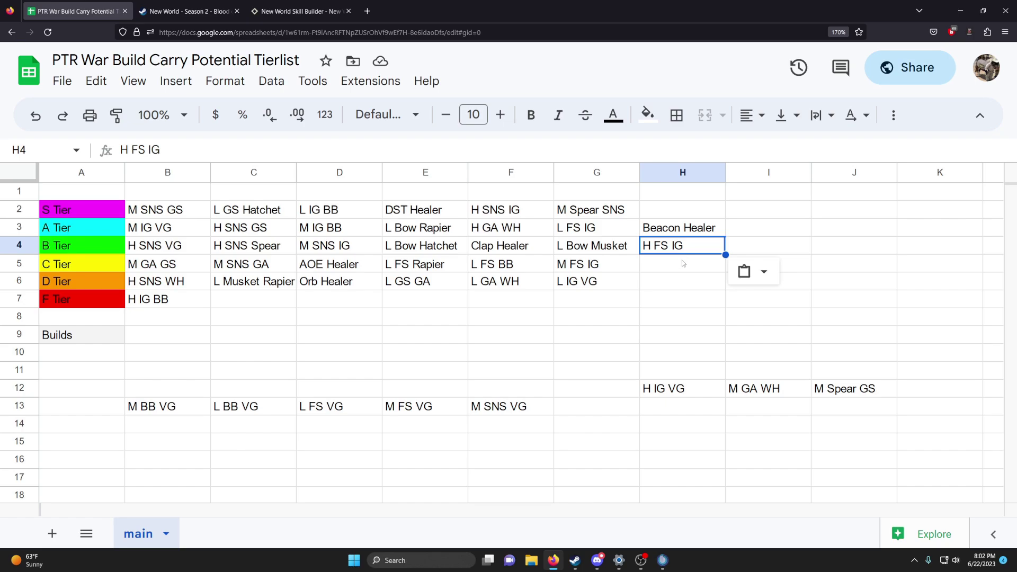
click(682, 267)
click(682, 252)
Move the H IG VG build from H12 to the end of the A Tier row, cell I3.
click(694, 384)
key(ctrl+c)
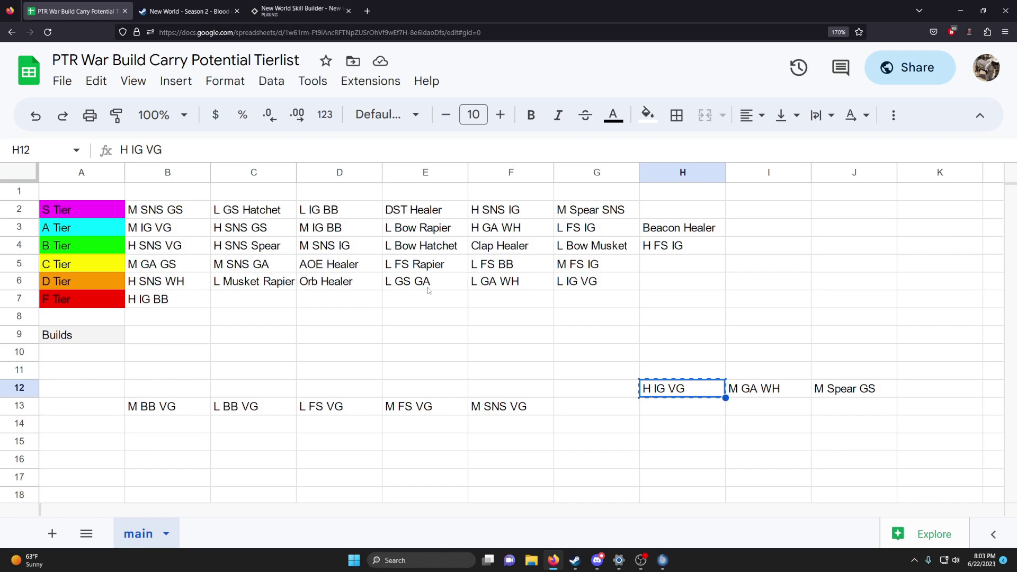
click(733, 234)
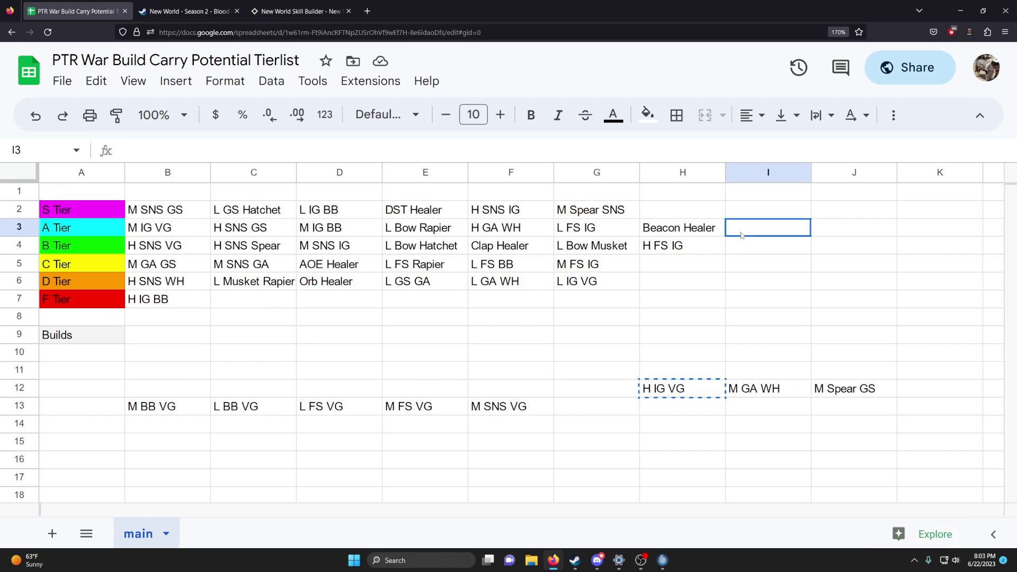
key(ctrl+v)
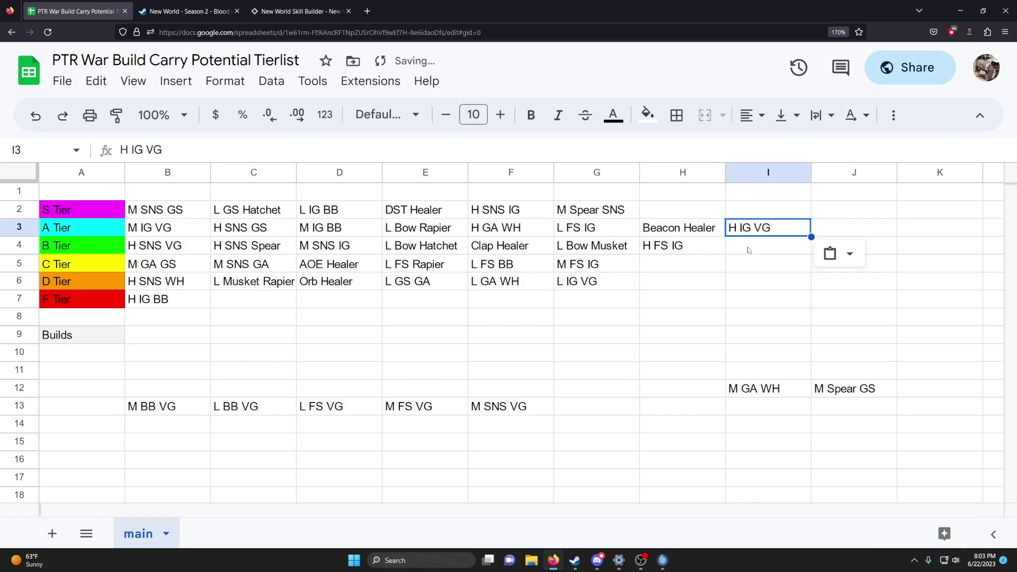
click(159, 210)
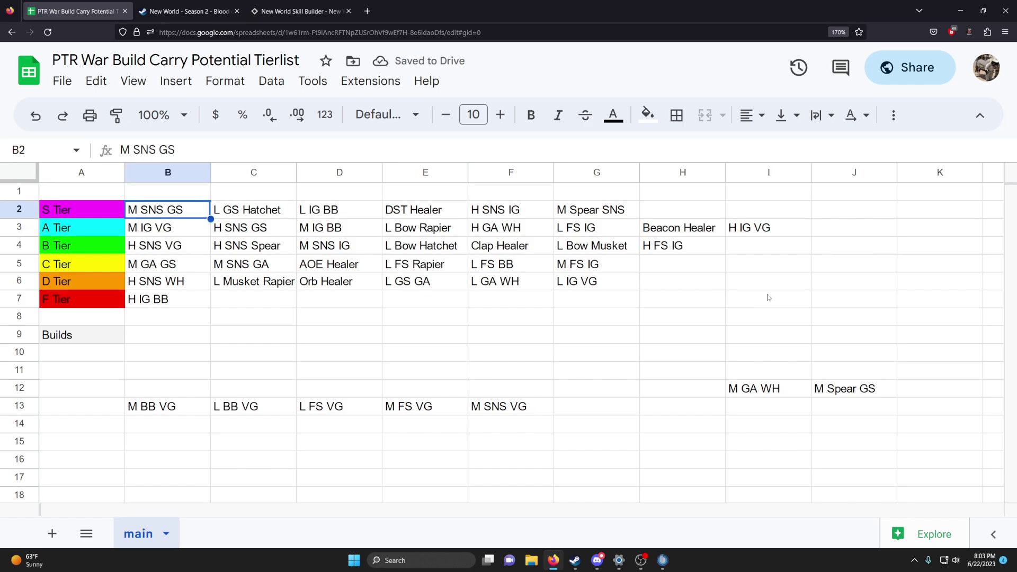
click(771, 234)
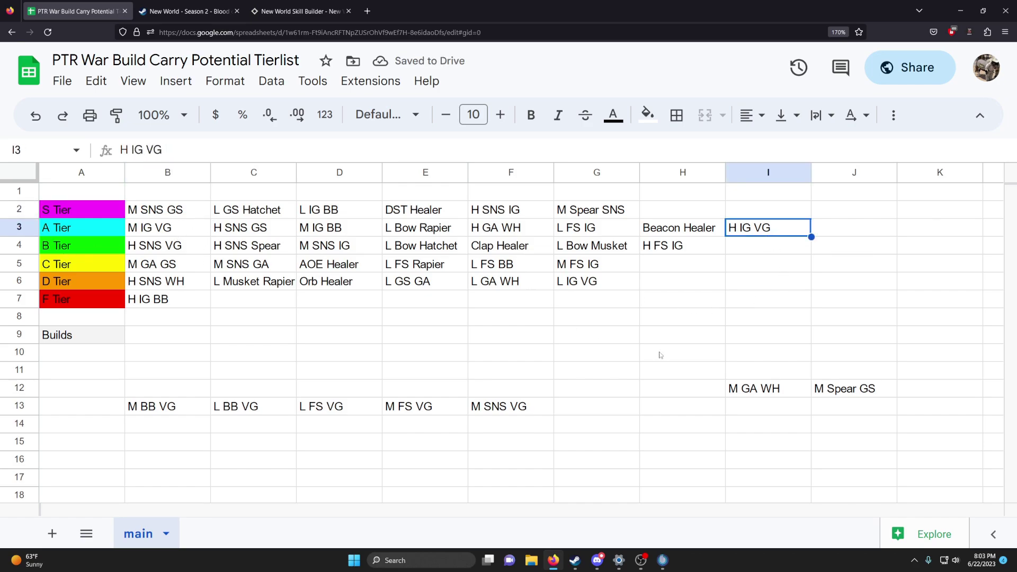
Move the M GA WH build from I12 to the end of the S Tier row, cell H2.
click(769, 396)
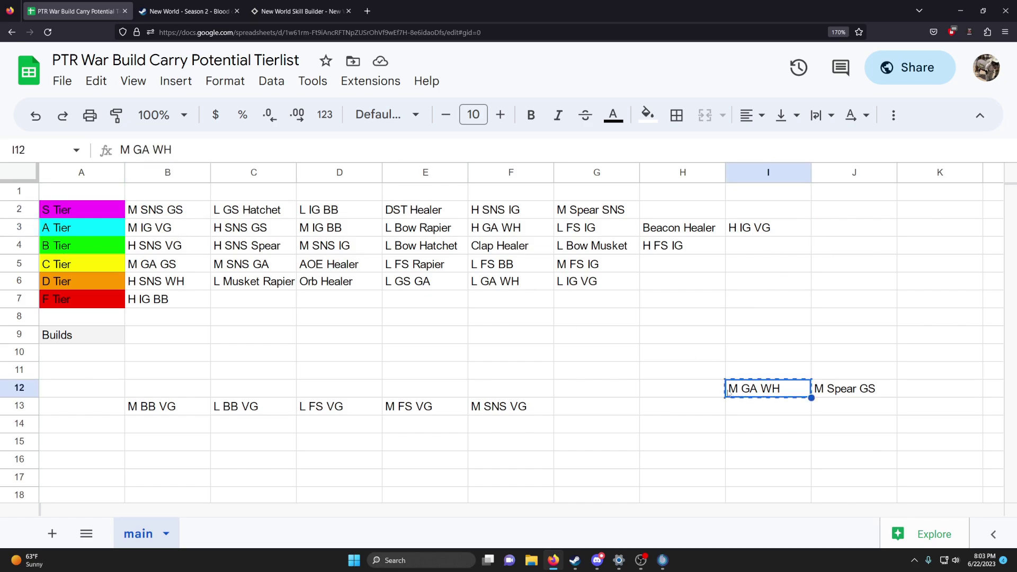
click(653, 209)
key(ctrl+v)
click(683, 370)
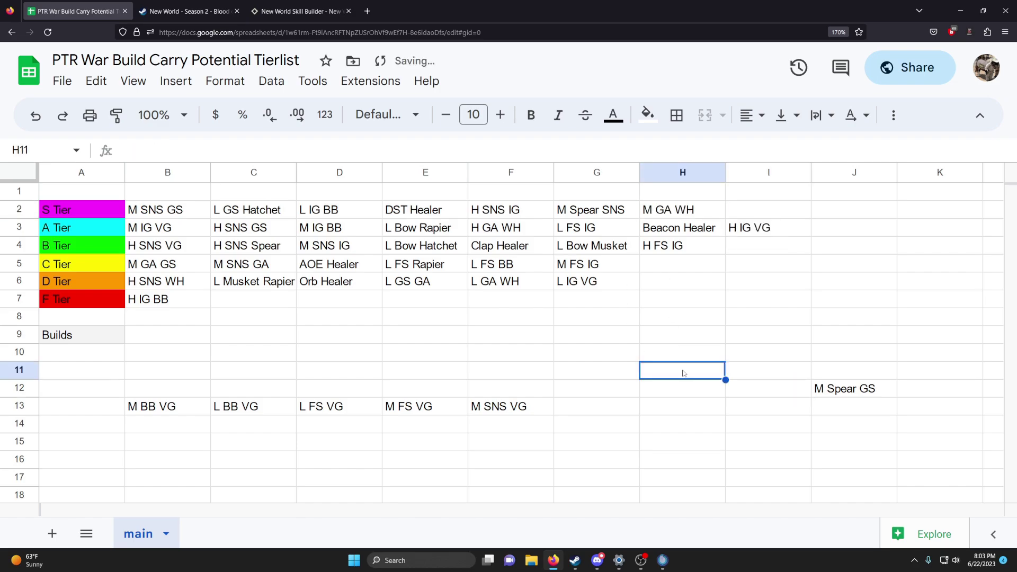
Move the M Spear SNS build from S Tier cell G2 to the end of the A Tier row, cell J3.
click(819, 393)
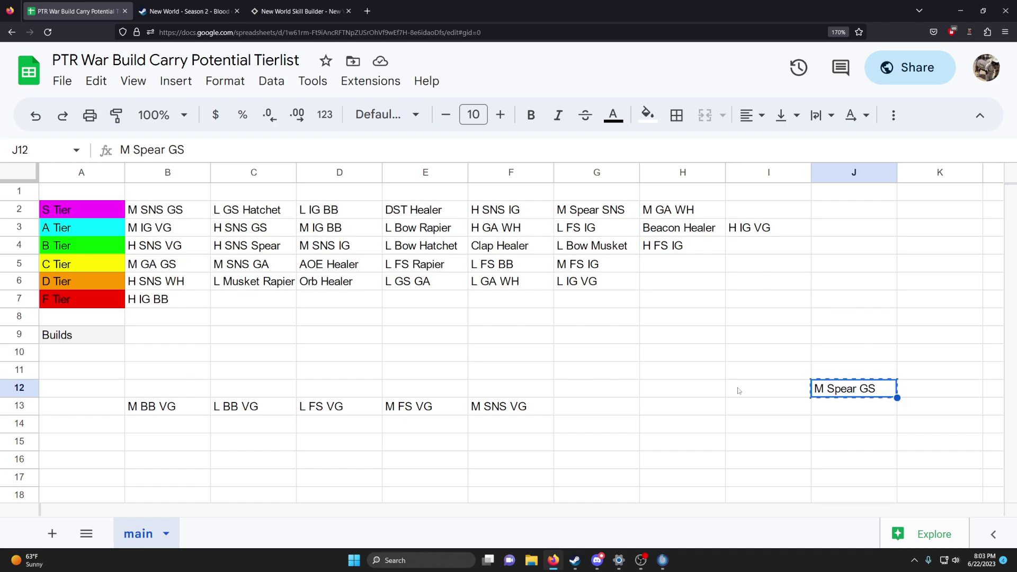
click(600, 212)
click(826, 391)
click(591, 212)
key(ctrl+c)
click(831, 234)
key(ctrl+v)
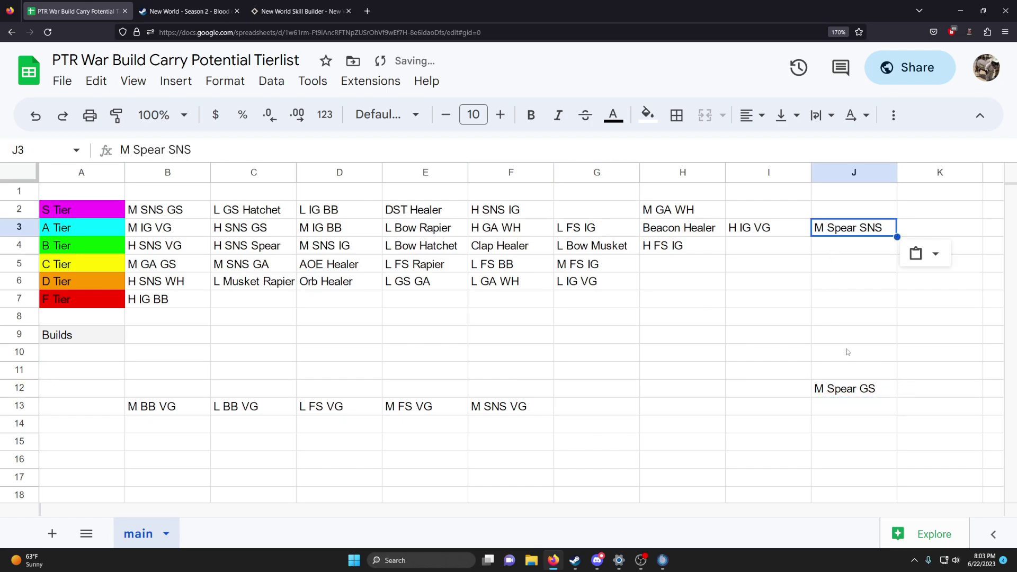
Move the M Spear GS build from J12 into the empty S Tier cell G2.
click(834, 389)
key(ctrl+x)
click(591, 212)
key(ctrl+v)
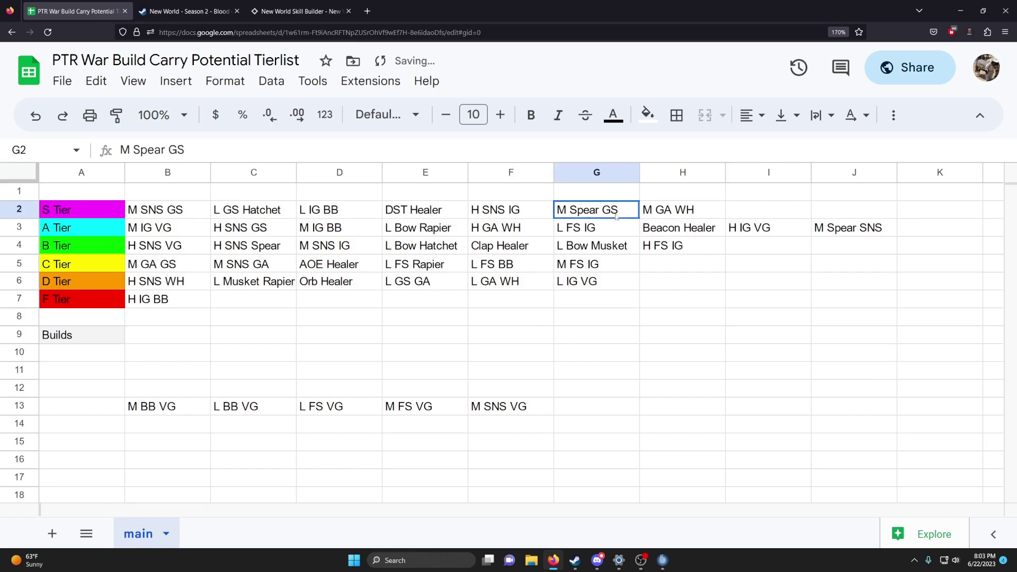
click(687, 299)
click(617, 218)
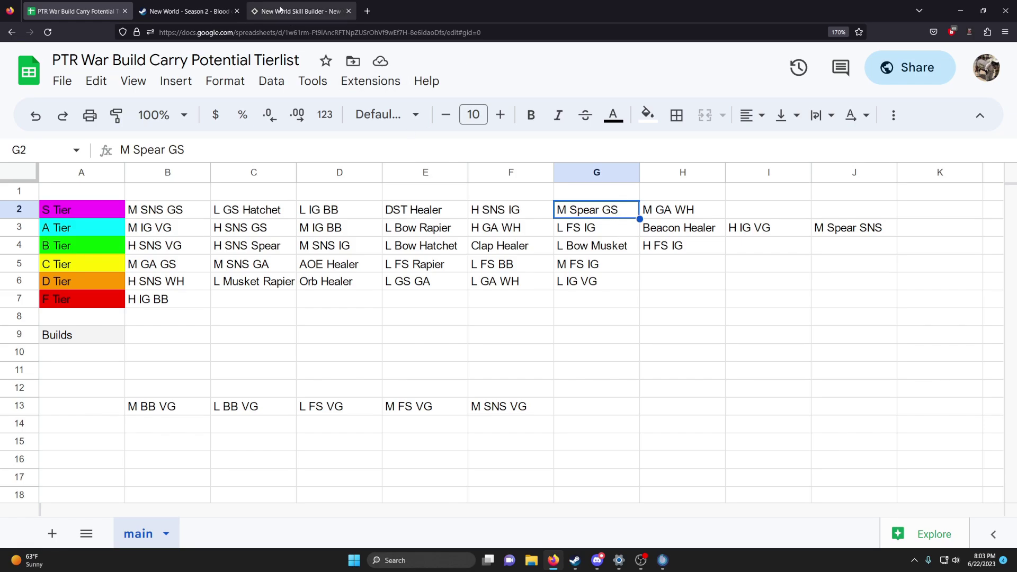
Check the Greatsword's Calamity Counter ability in the New World Skill Builder and return to the tier list spreadsheet.
click(299, 11)
click(270, 193)
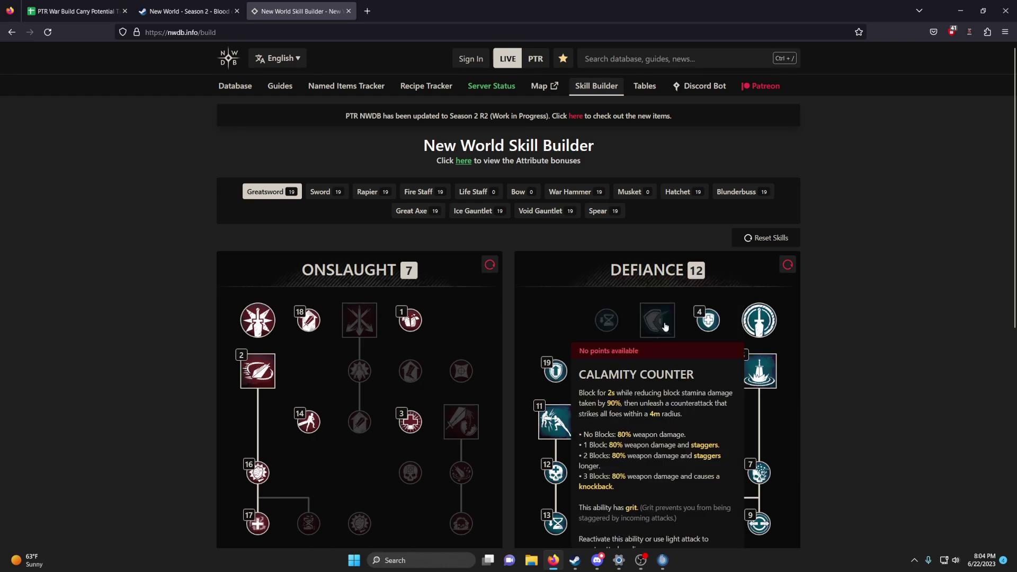
key(ctrl+Tab)
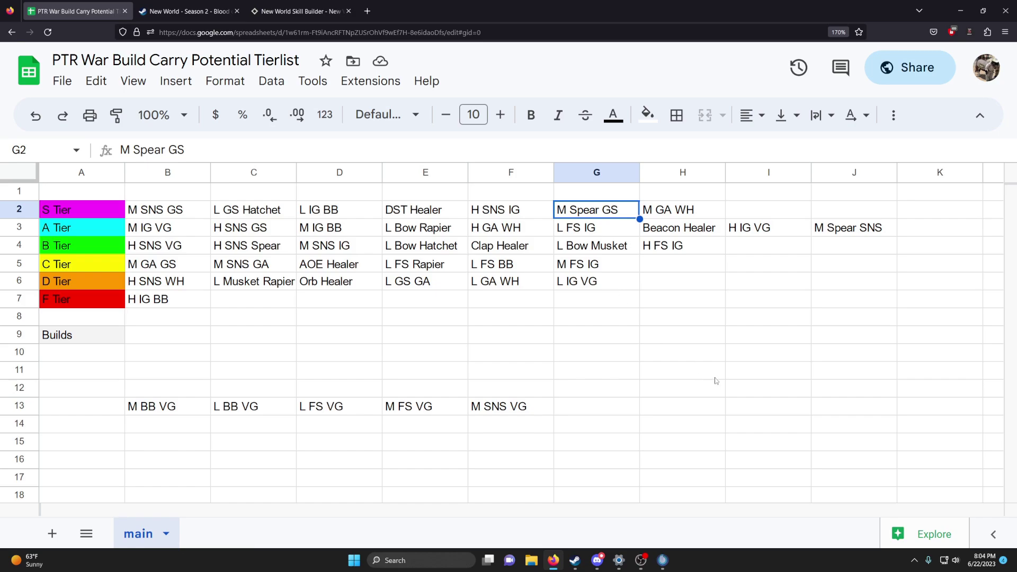
click(716, 392)
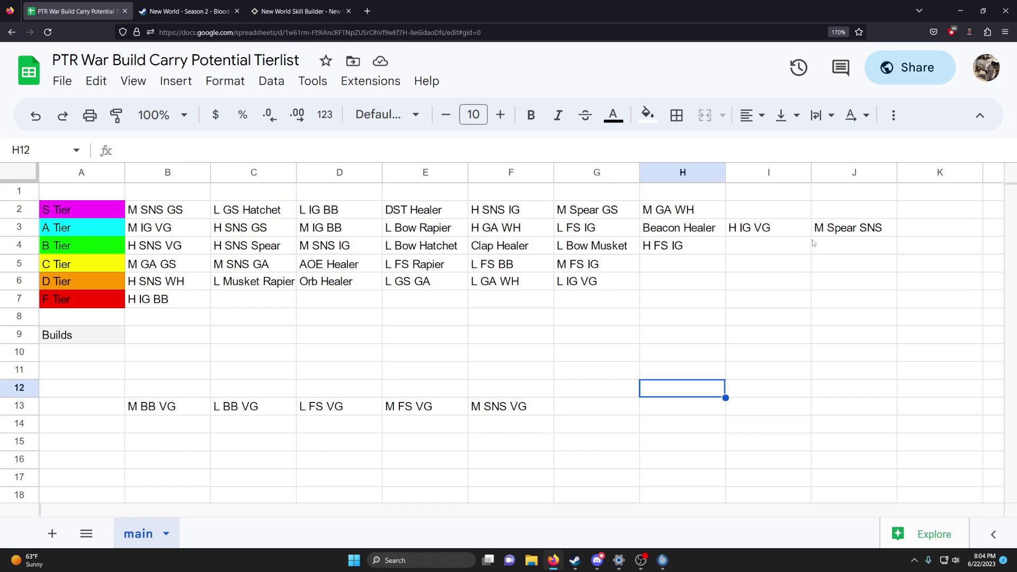
click(776, 242)
click(610, 209)
Move the M BB VG build from B13 to the end of the B Tier row, cell I4.
click(161, 415)
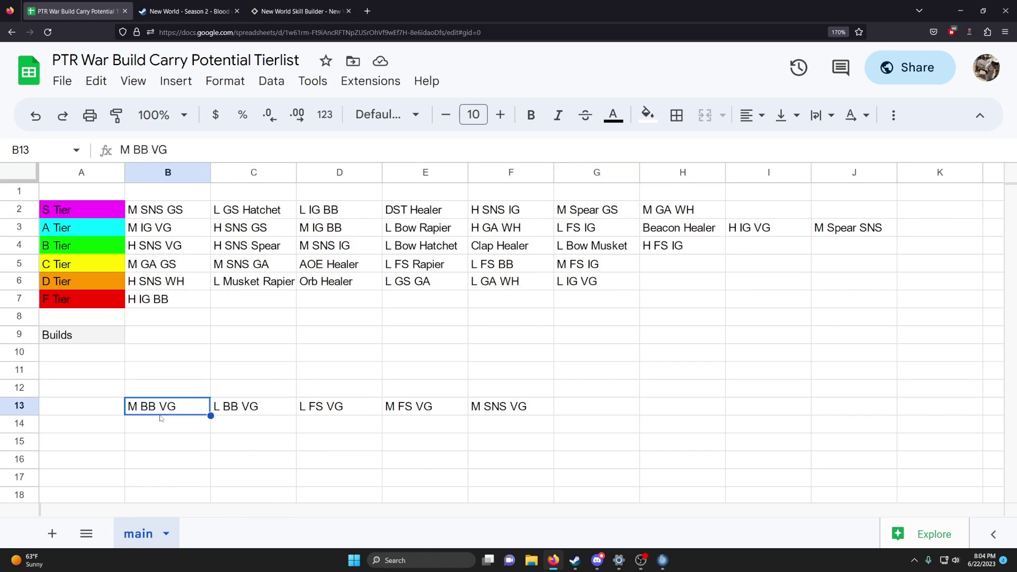
key(ctrl+c)
click(746, 249)
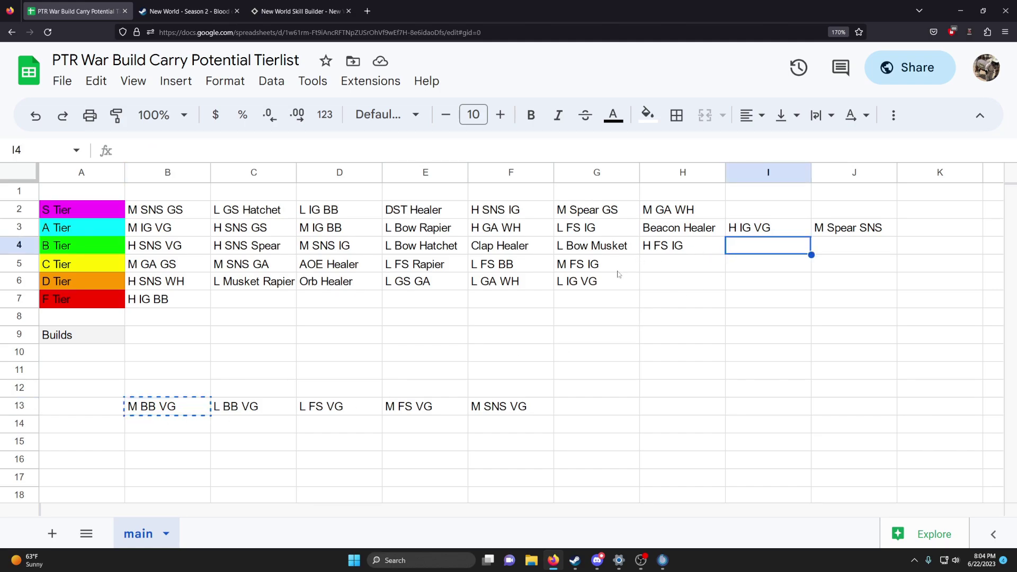
click(597, 303)
key(Up)
click(676, 288)
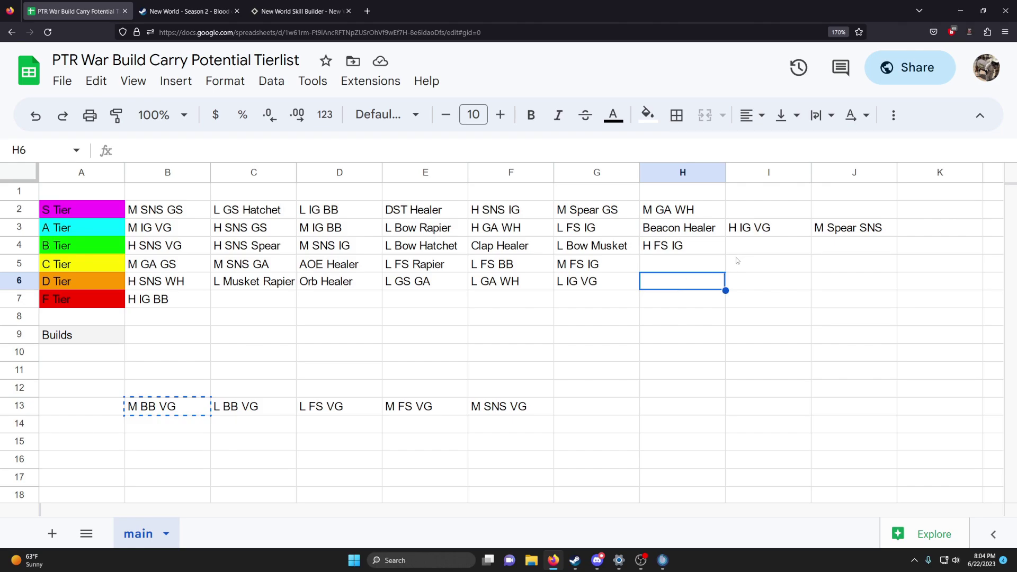
click(696, 264)
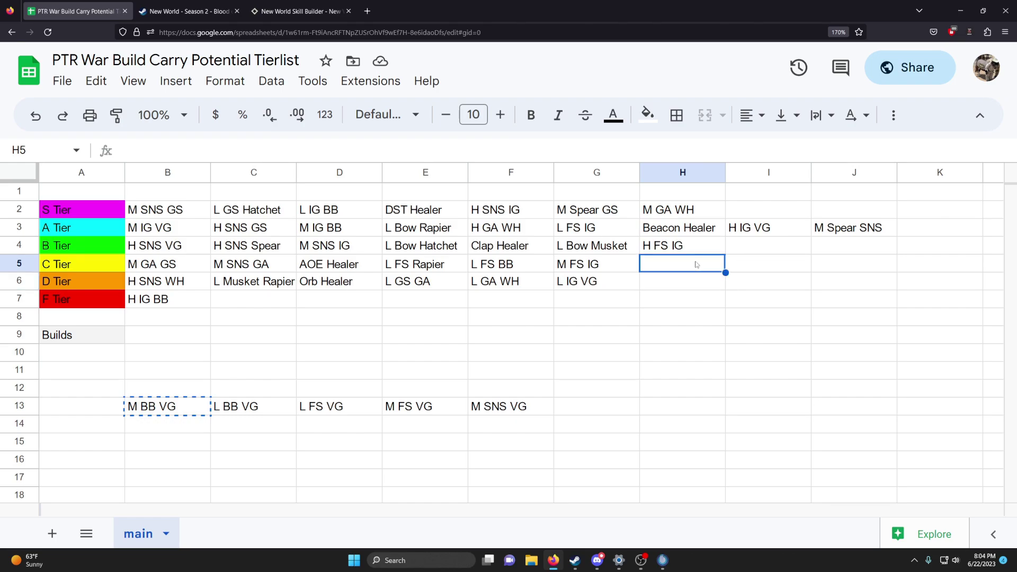
click(747, 249)
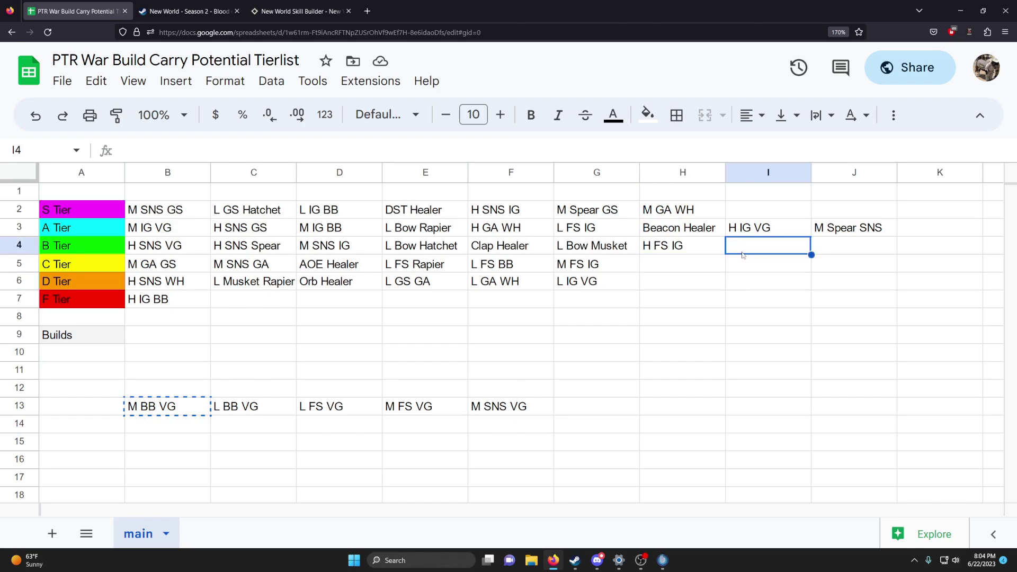
key(ctrl+v)
click(688, 281)
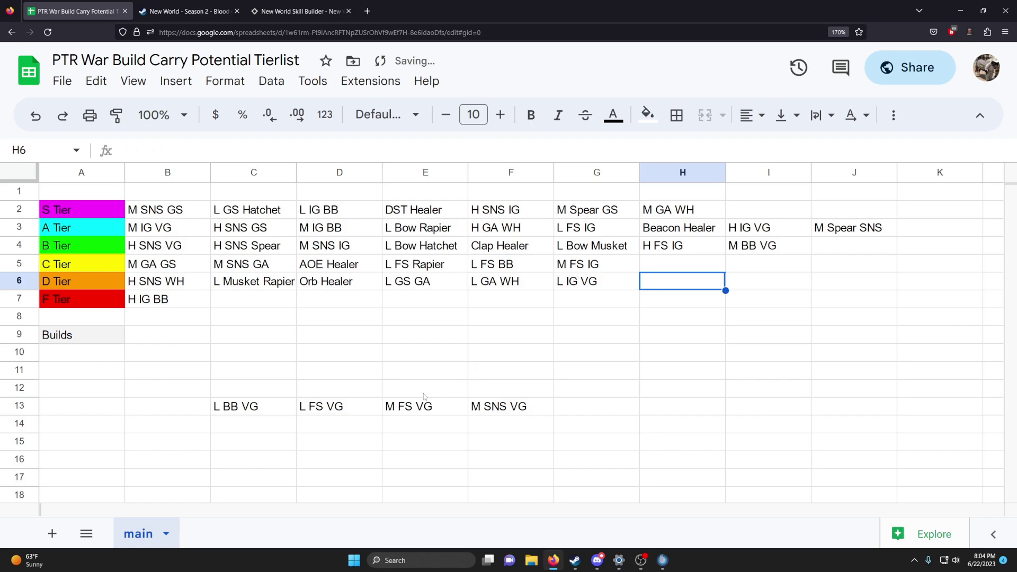
Move the L BB VG build from C13 to the end of the C Tier row, cell H5.
click(257, 417)
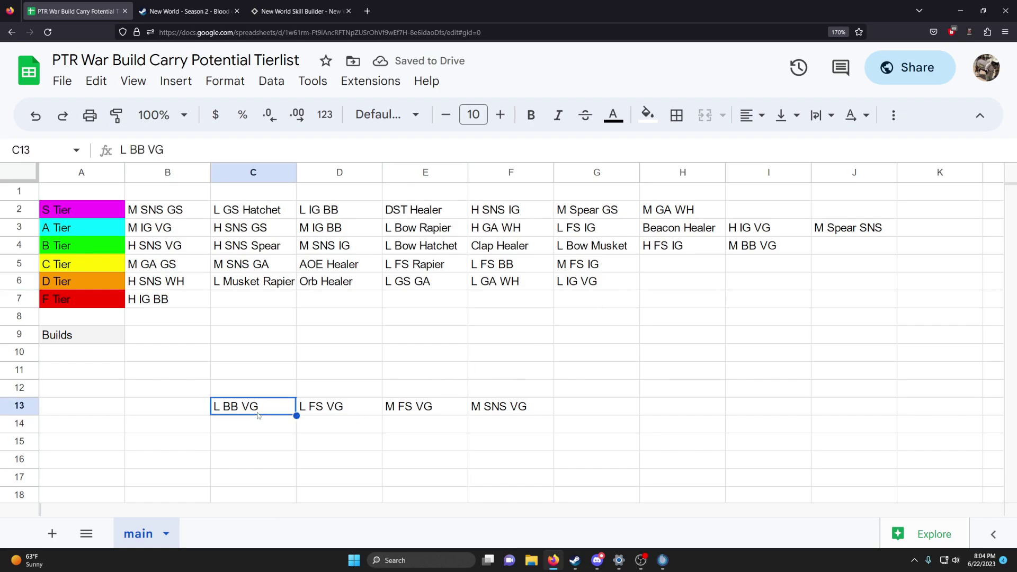
key(ctrl+x)
click(683, 269)
key(ctrl+v)
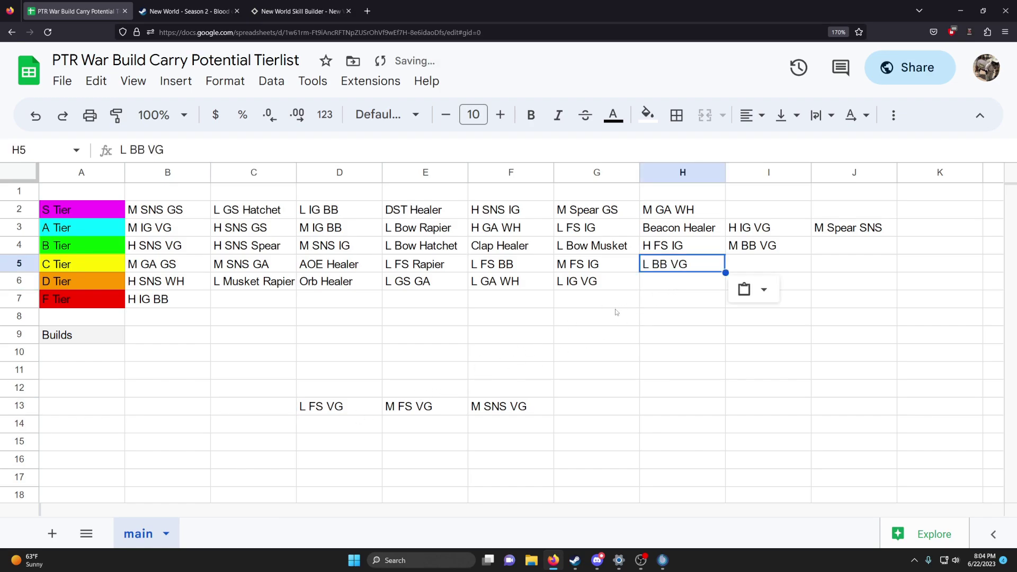
click(792, 251)
click(704, 257)
click(739, 246)
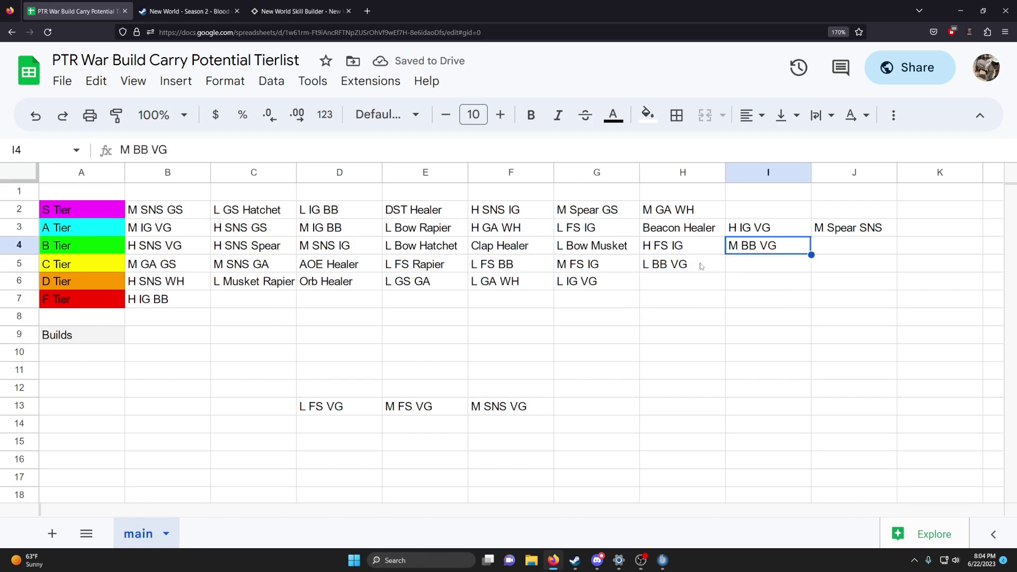
click(701, 267)
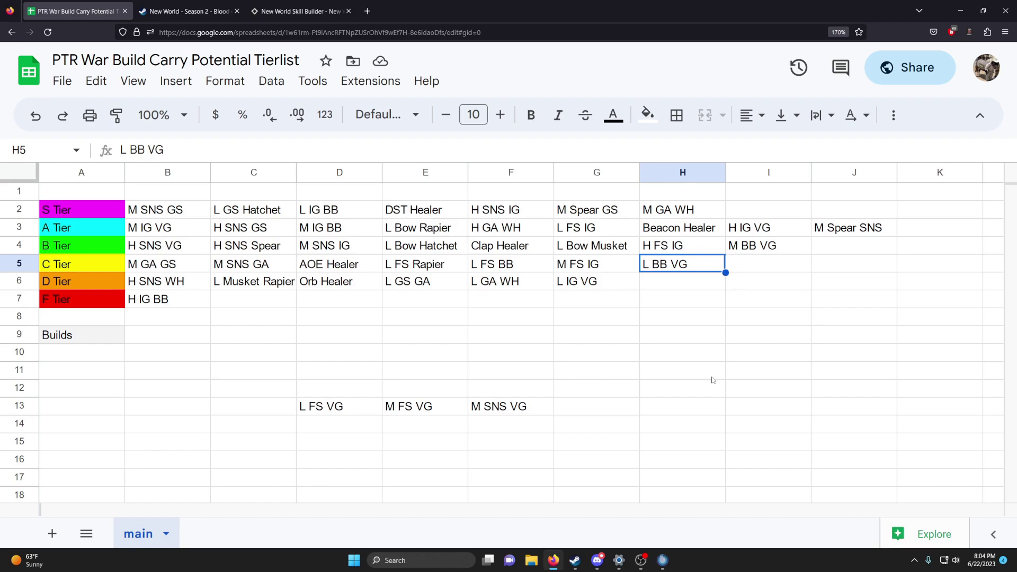
Move the L FS VG build from D13 to the end of the F Tier row, cell C7.
click(361, 412)
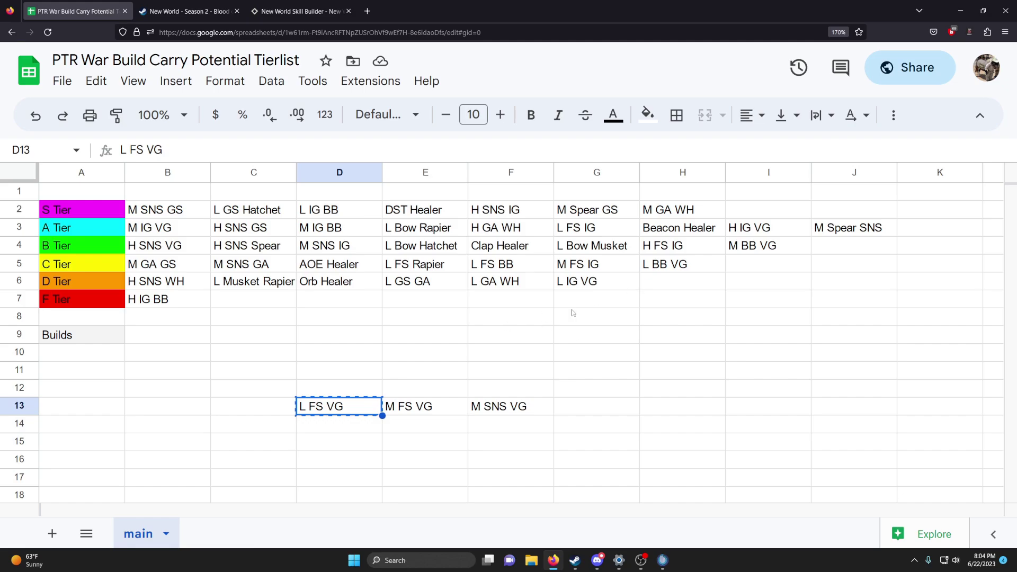
click(232, 303)
key(ctrl+v)
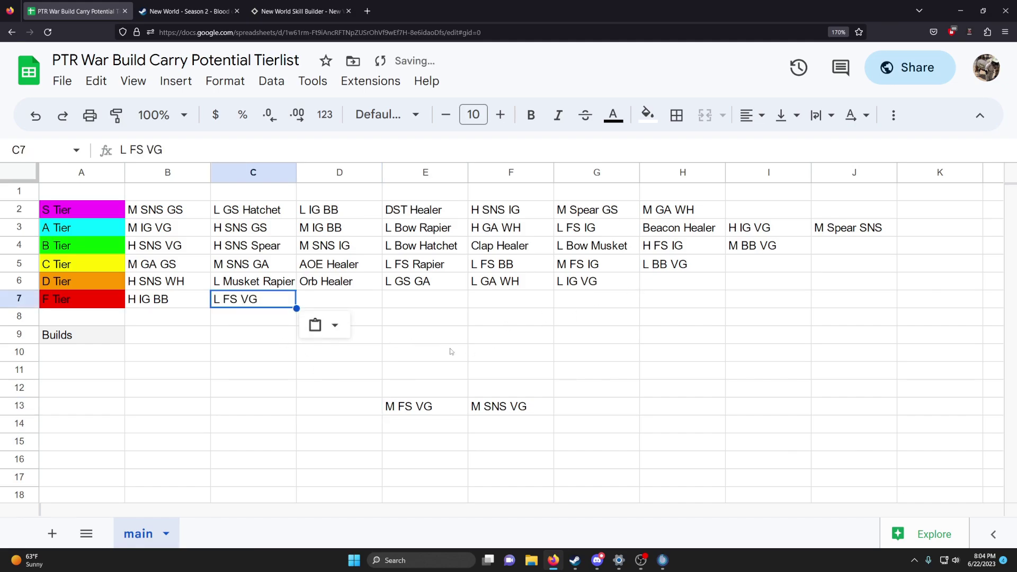
Move the M FS VG build from E13 to the end of the D Tier row, cell H6.
click(419, 408)
key(ctrl+x)
click(656, 285)
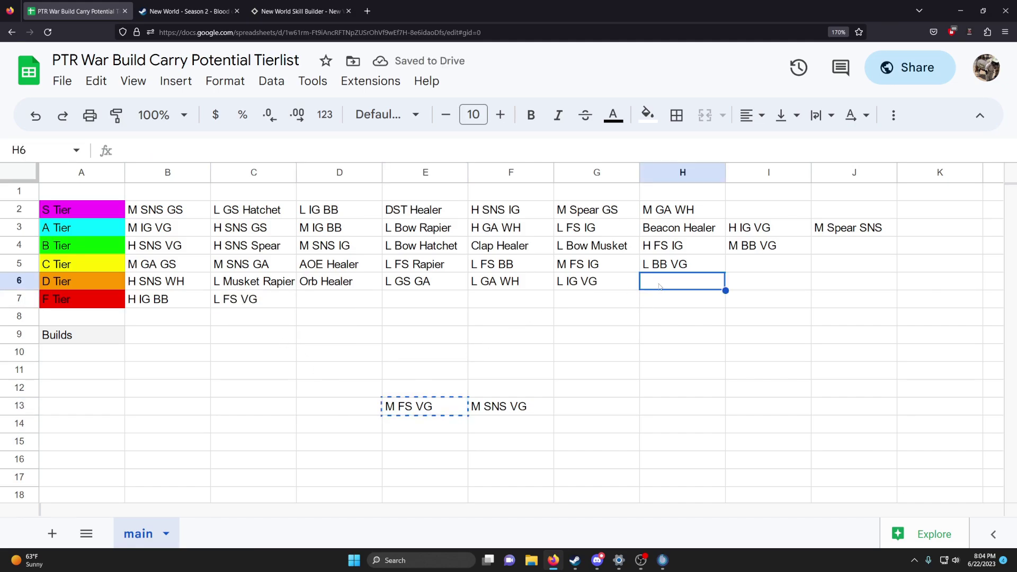
key(ctrl+v)
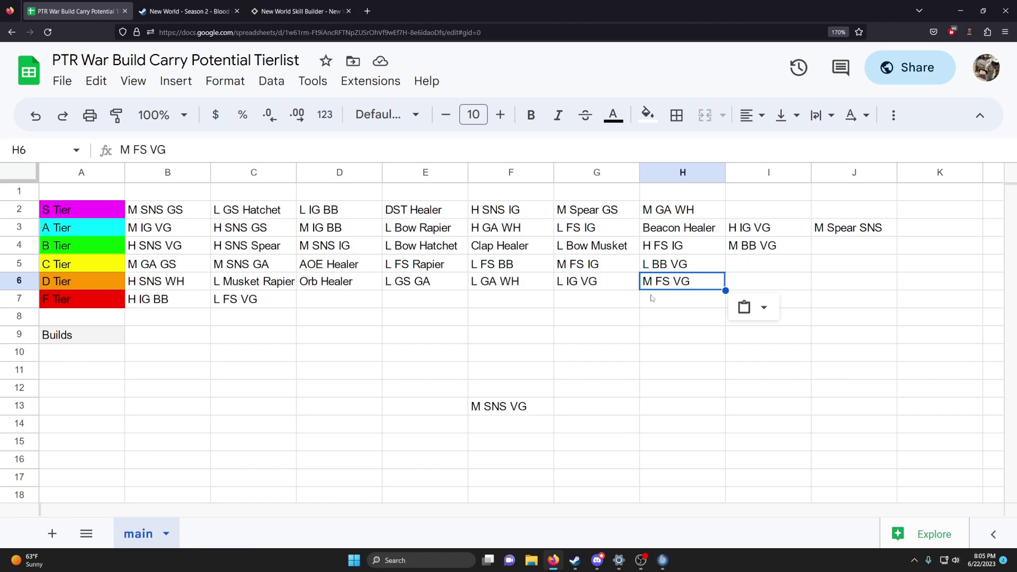
click(678, 269)
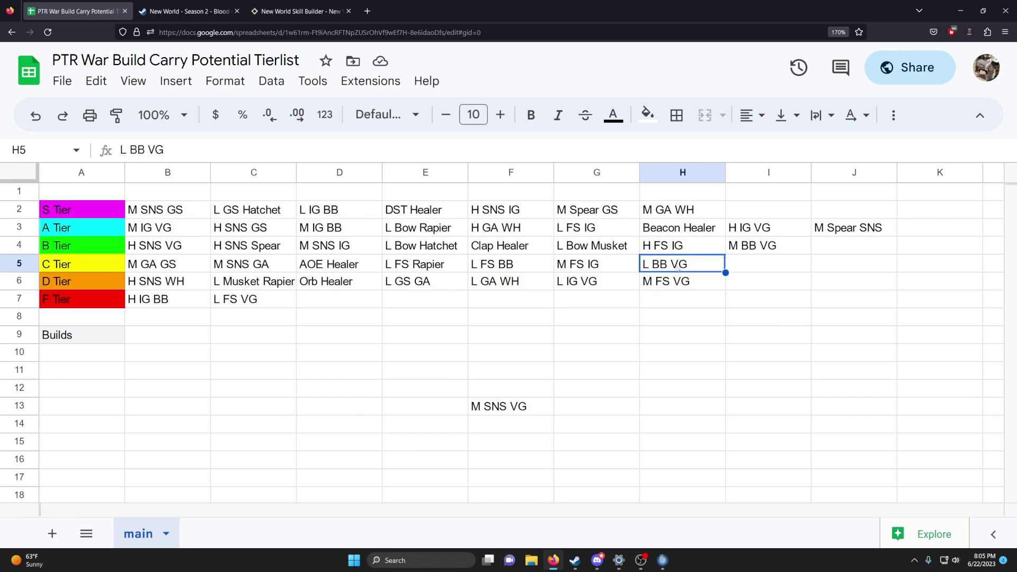
key(Down)
Move the M SNS VG build from F13 to the end of the D Tier row, cell I6.
click(534, 412)
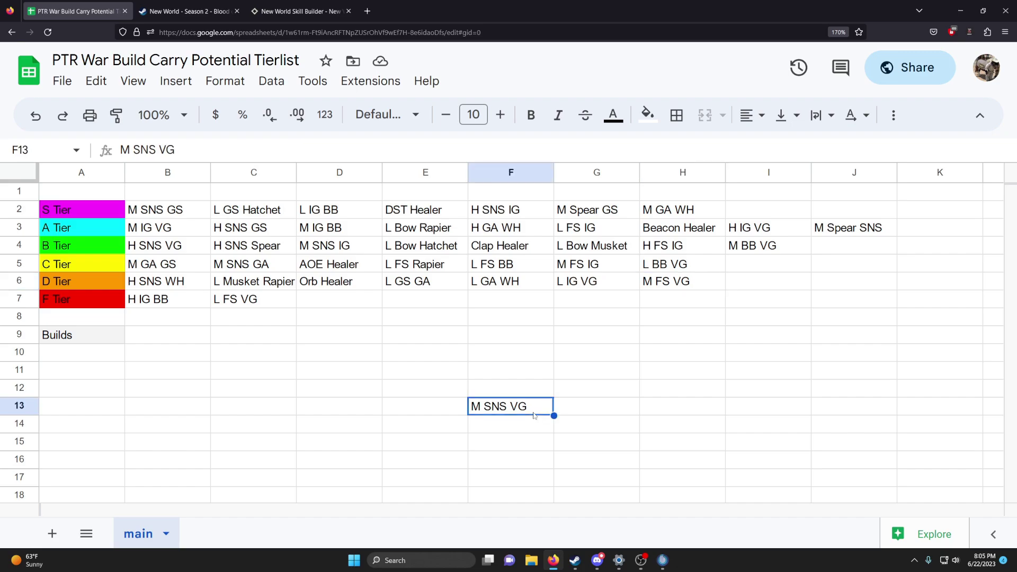
key(ctrl+c)
click(349, 306)
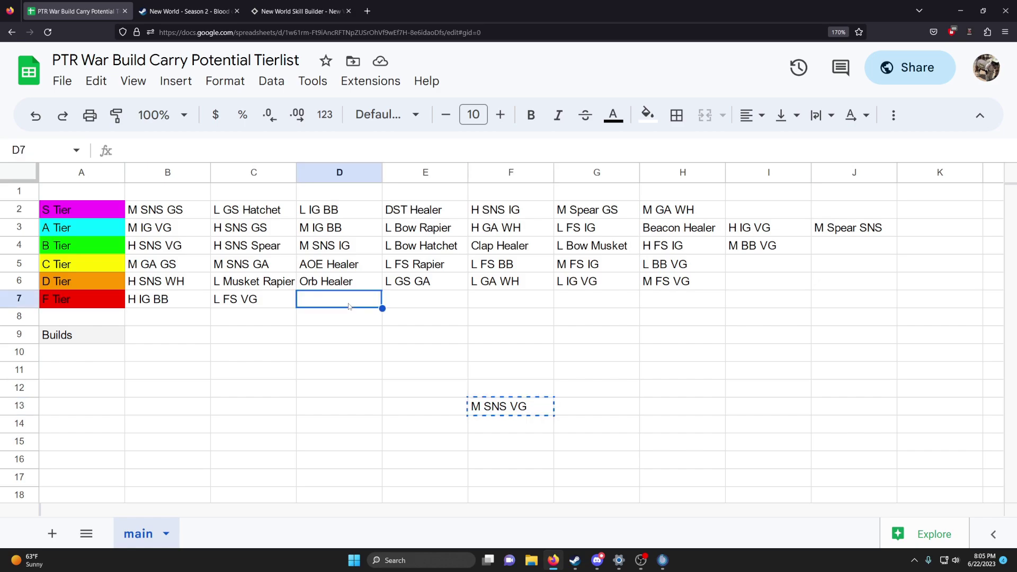
click(730, 284)
key(ctrl+v)
click(656, 350)
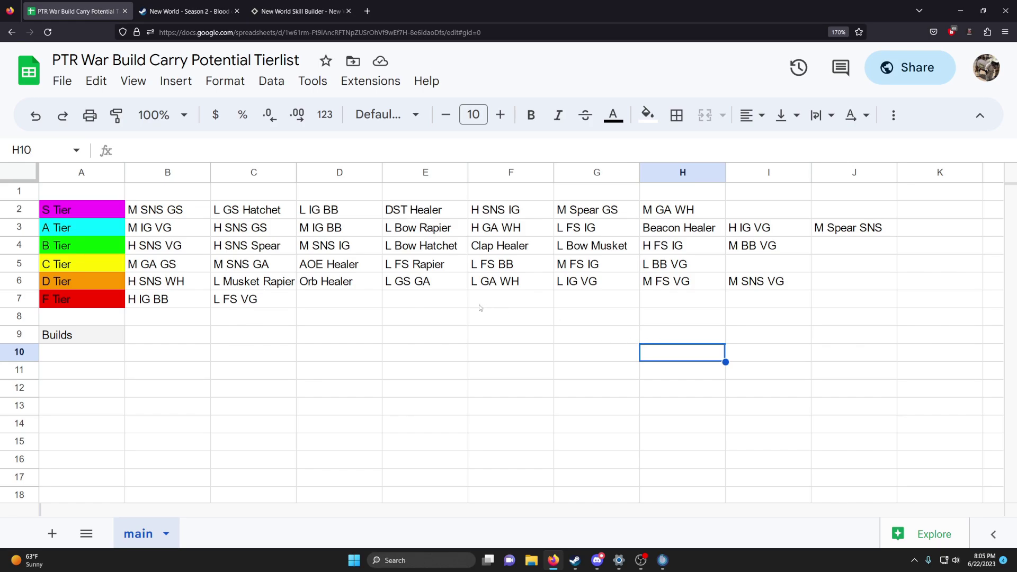
click(452, 289)
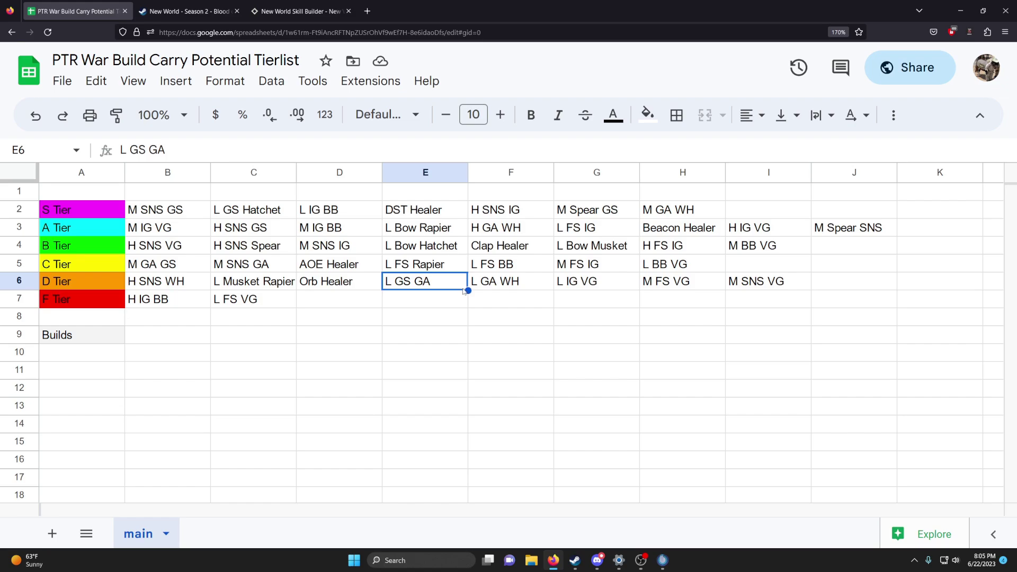
click(442, 322)
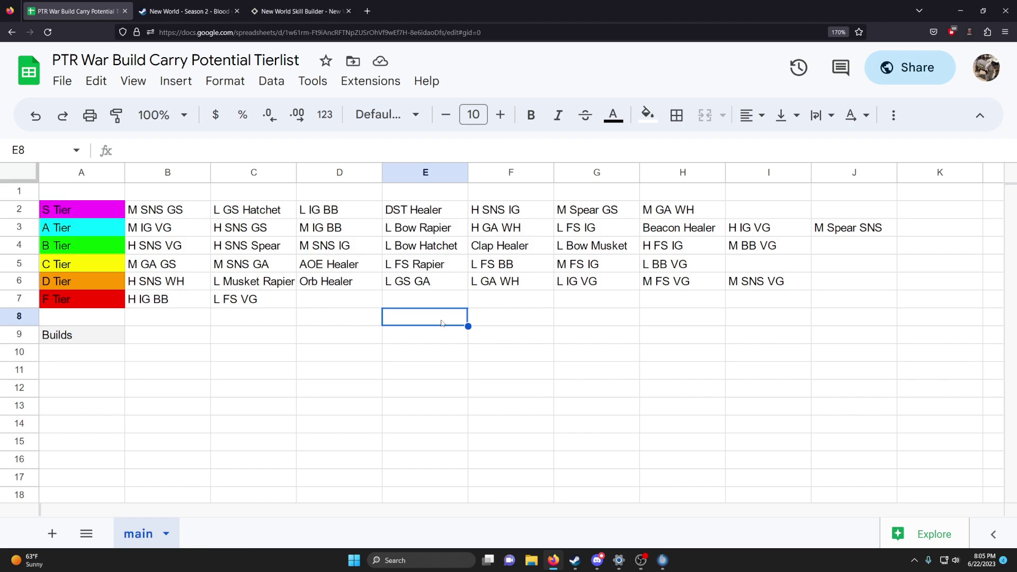
click(562, 318)
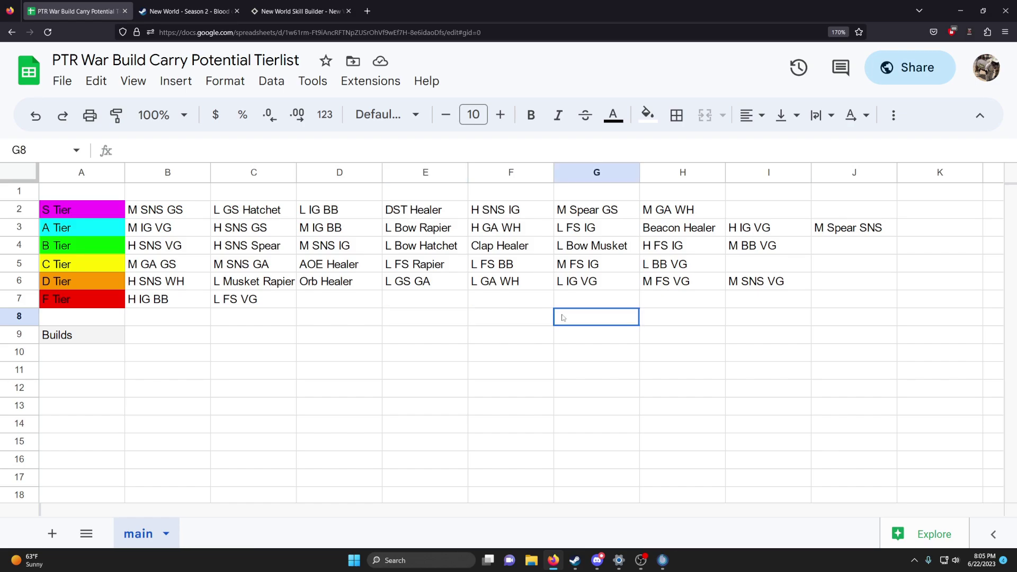
click(551, 350)
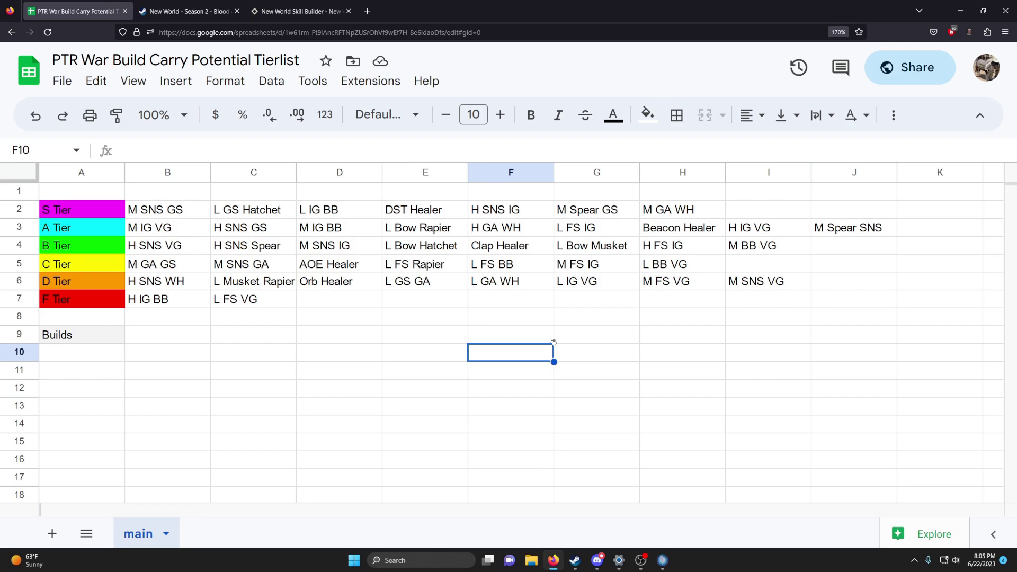
Try the M BB VG build at the end of the A Tier row, cell K3, and return it to B Tier cell I4.
click(754, 254)
click(691, 270)
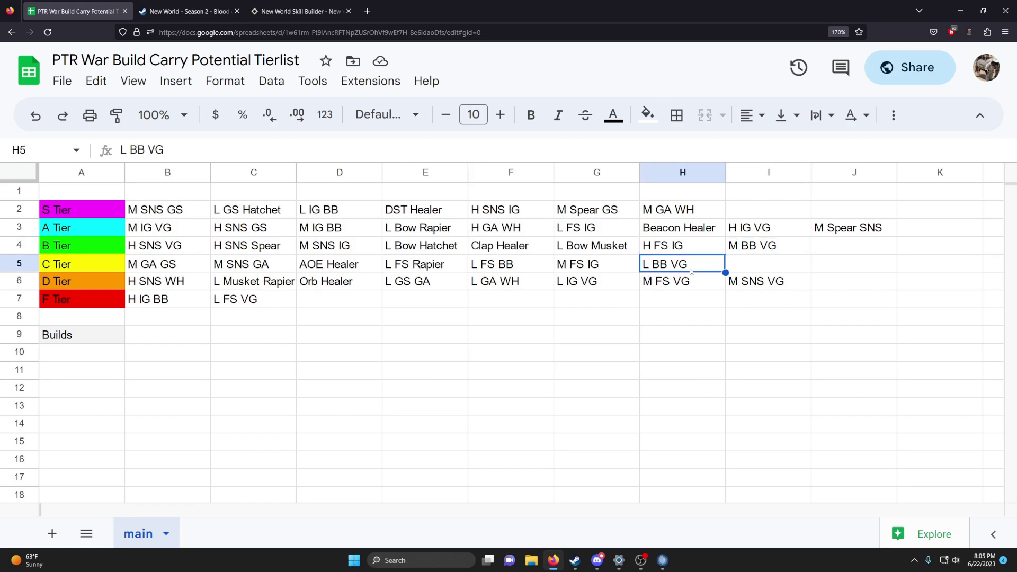
click(744, 253)
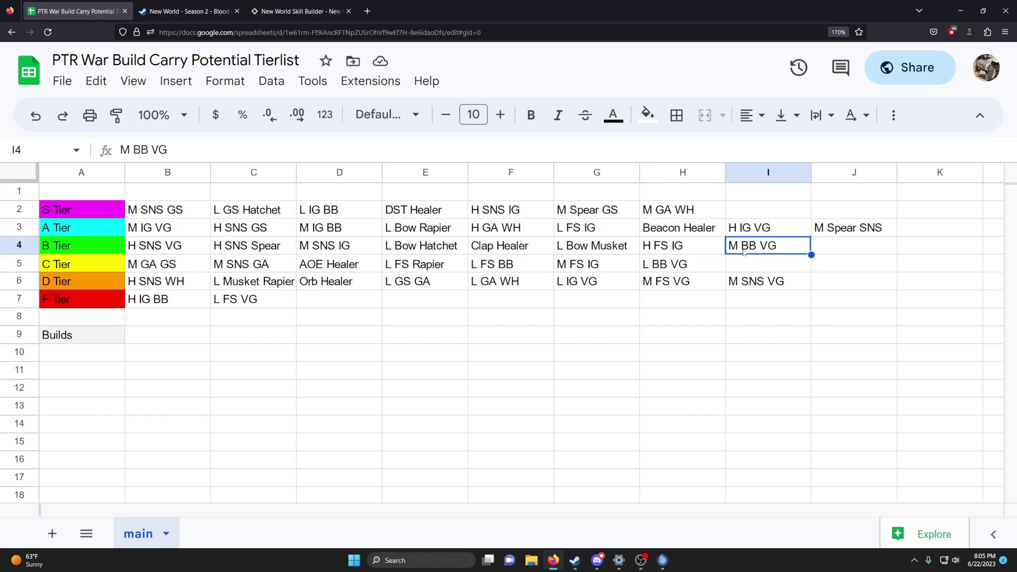
click(926, 233)
key(ctrl+v)
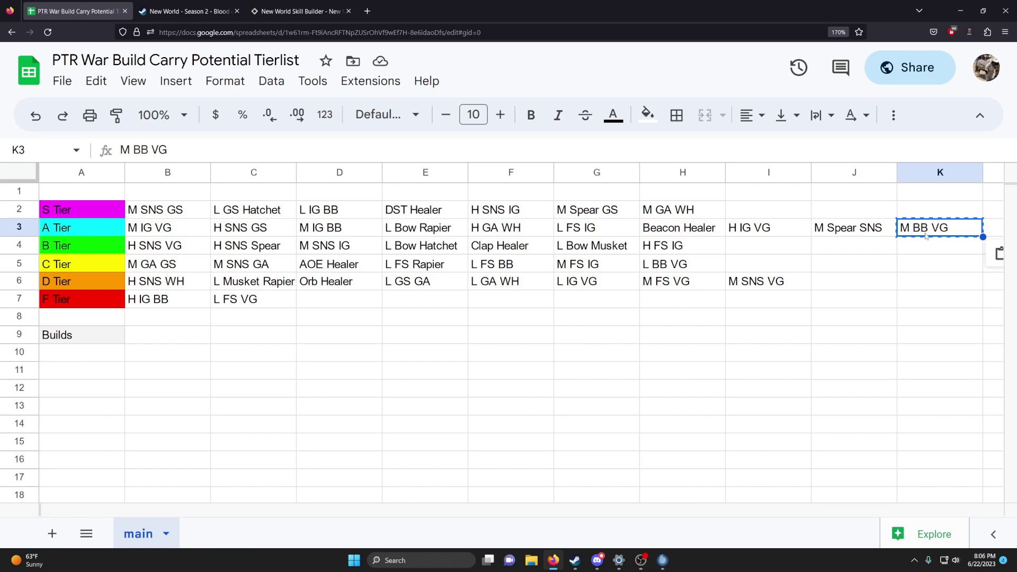
click(769, 246)
key(ctrl+v)
click(769, 334)
click(774, 252)
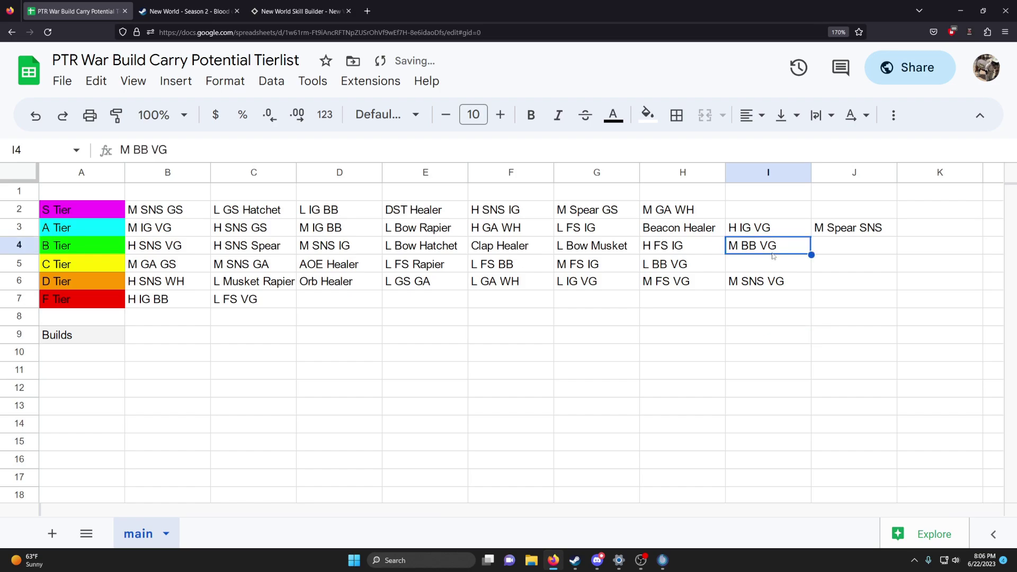
click(847, 226)
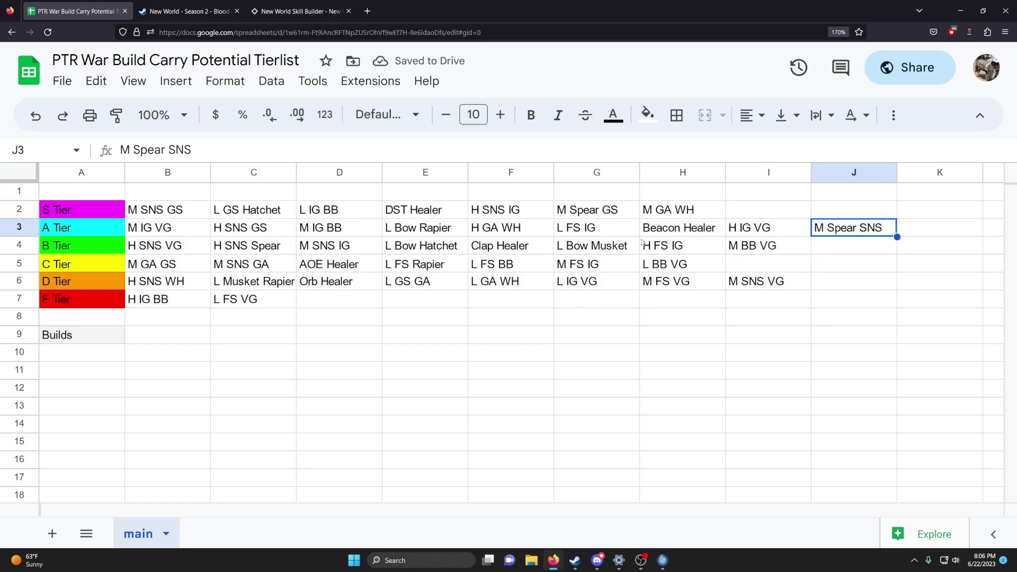
click(597, 245)
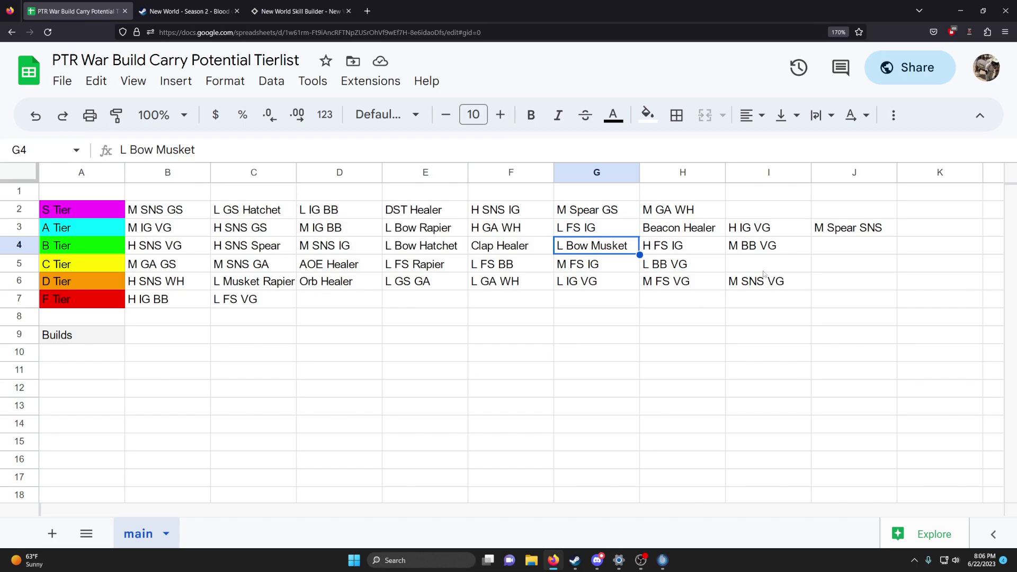
click(780, 247)
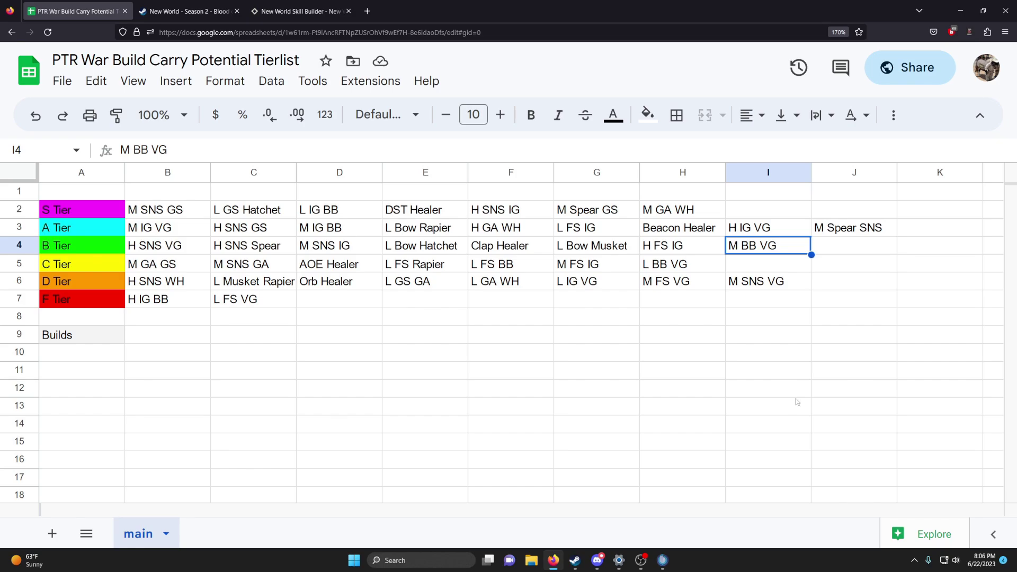
click(332, 360)
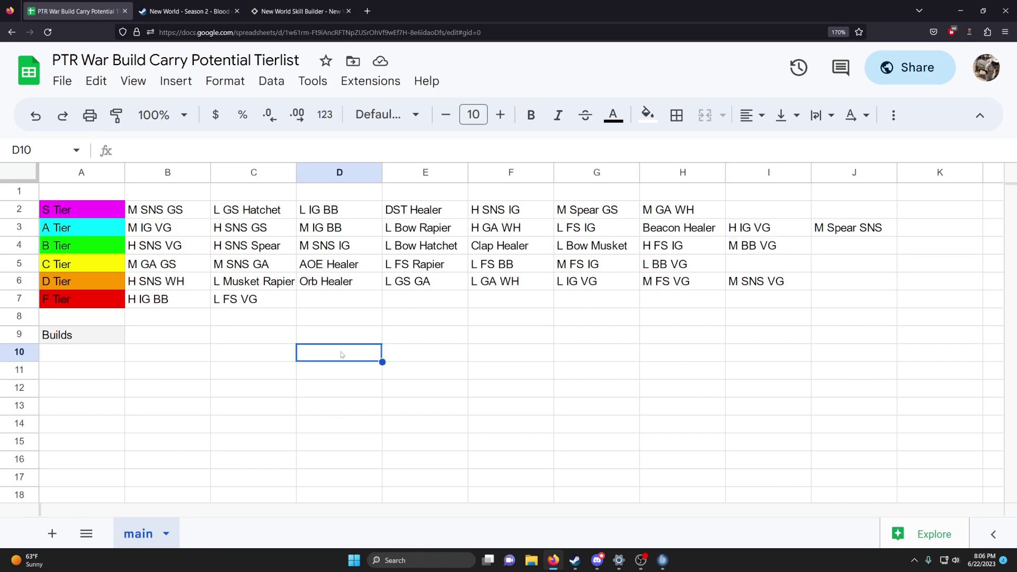
click(768, 251)
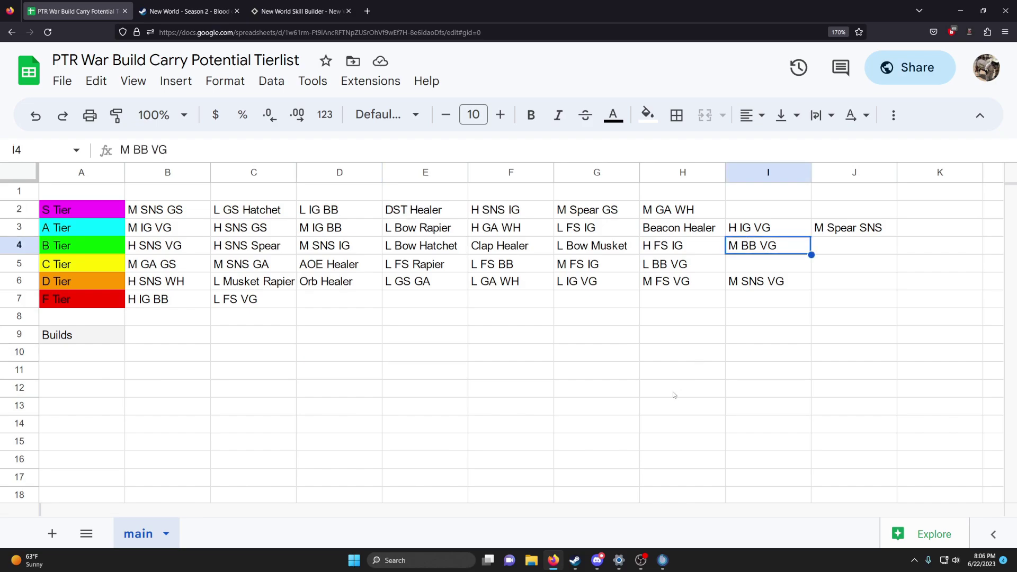
Enter a new build named AOE H VG in cell D12 below the tier rows.
click(344, 392)
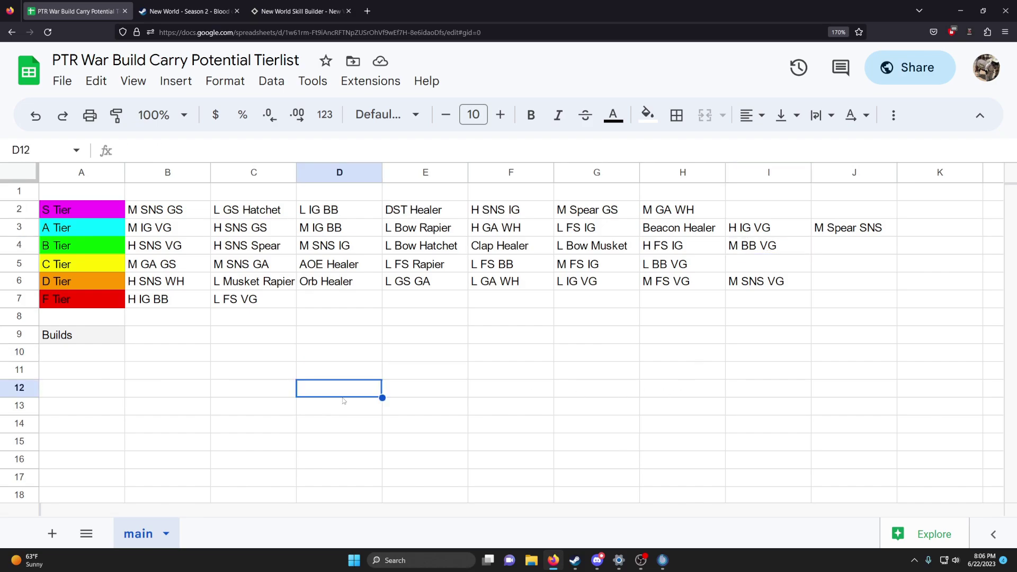
text(L Heal)
key(BackSpace)
key(BackSpace)
key(BackSpace)
key(BackSpace)
text(aOE)
key(BackSpace)
key(BackSpace)
key(BackSpace)
key(BackSpace)
key(BackSpace)
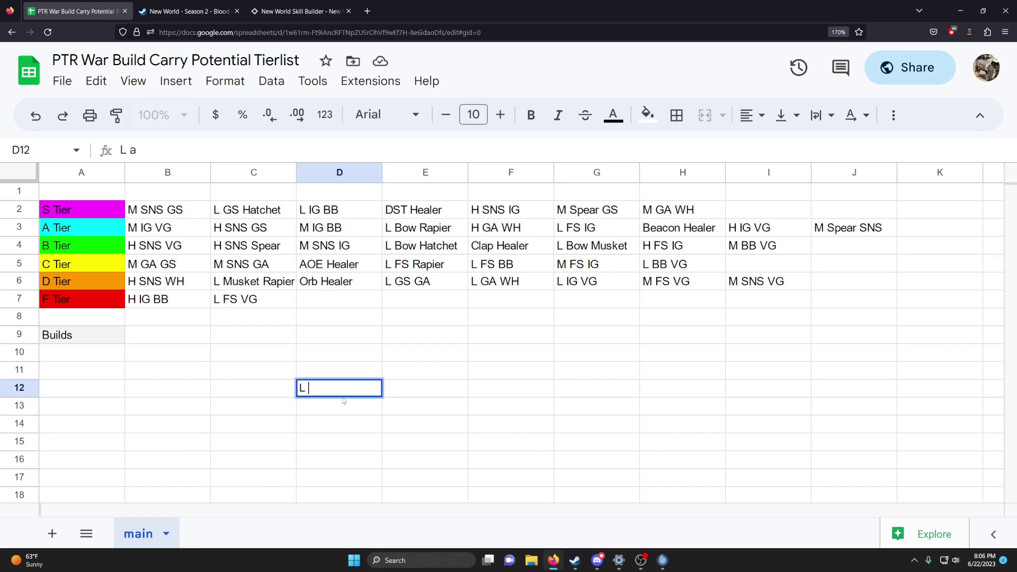
text(AOE H VG)
key(Return)
key(Up)
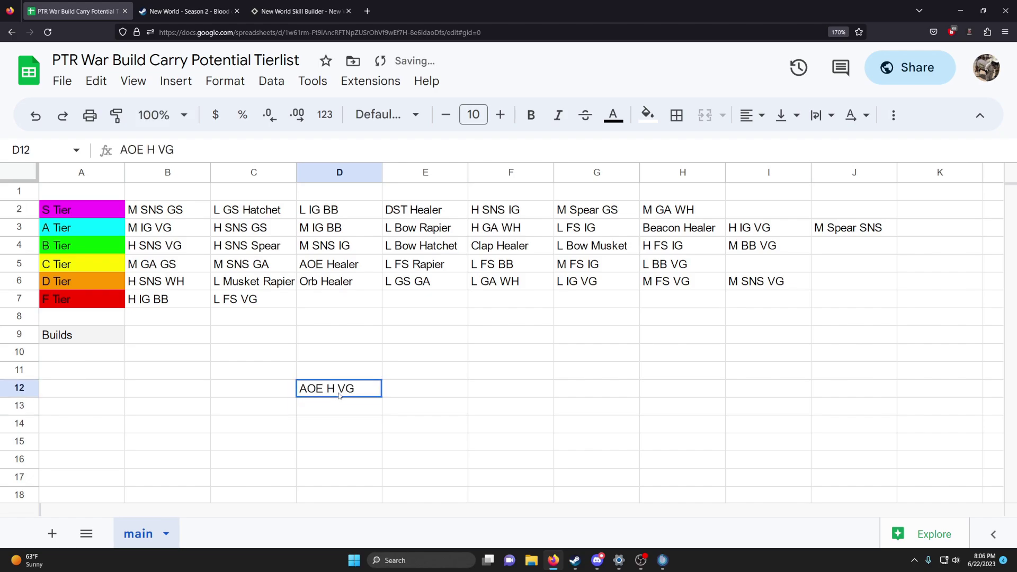
Move the AOE H VG build from D12 to the end of the F Tier row, cell D7.
key(ctrl+c)
key(Up)
key(Up)
key(Up)
key(Up)
key(Up)
key(ctrl+v)
key(Down)
key(Down)
key(Down)
key(Down)
key(Down)
key(Delete)
click(495, 413)
click(342, 394)
click(463, 411)
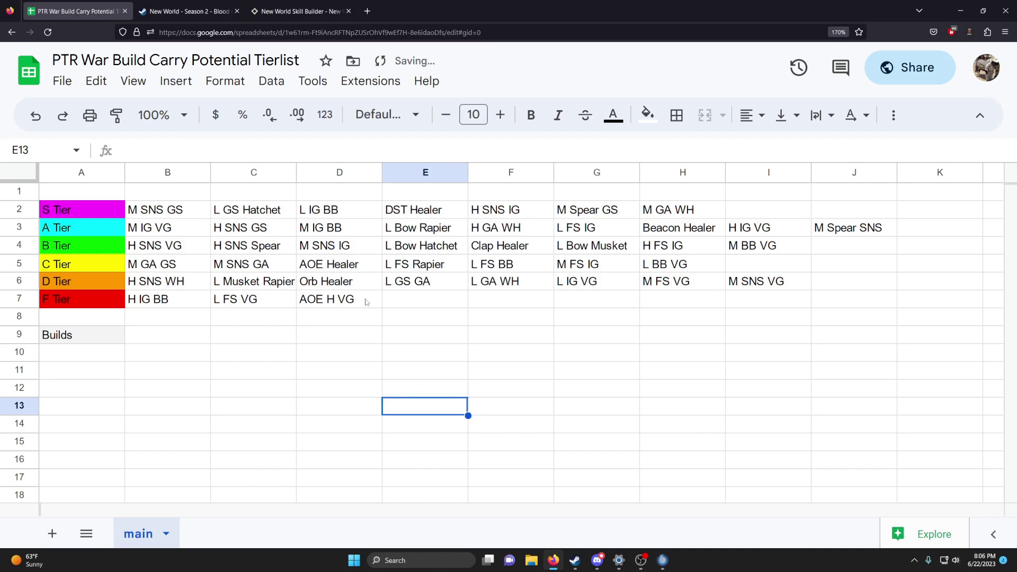
Review the AOE H VG placement in F Tier and the builds in the S Tier row.
key(Left)
key(Up)
key(Up)
key(Up)
key(Up)
key(Up)
key(Up)
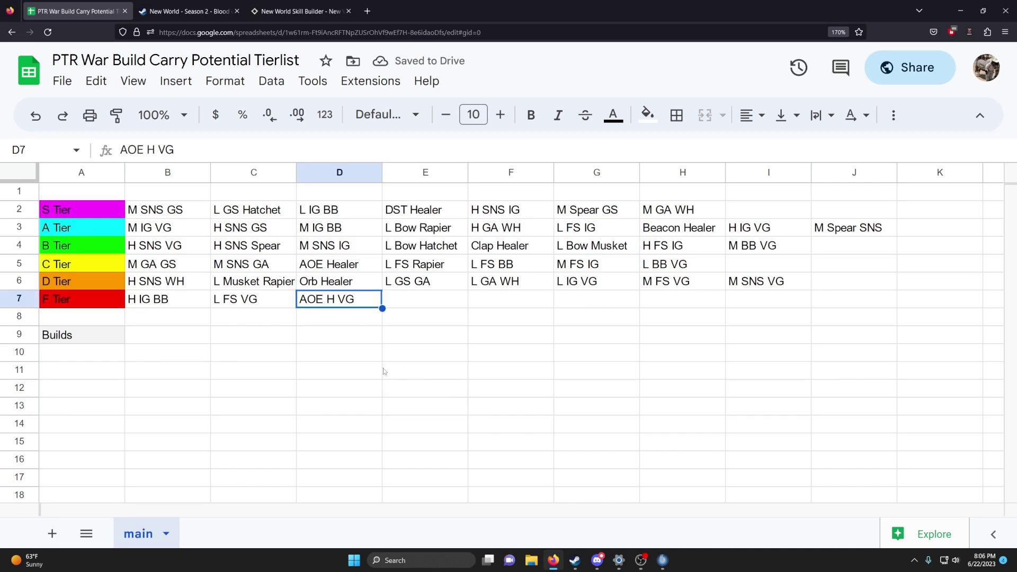
key(ctrl+z)
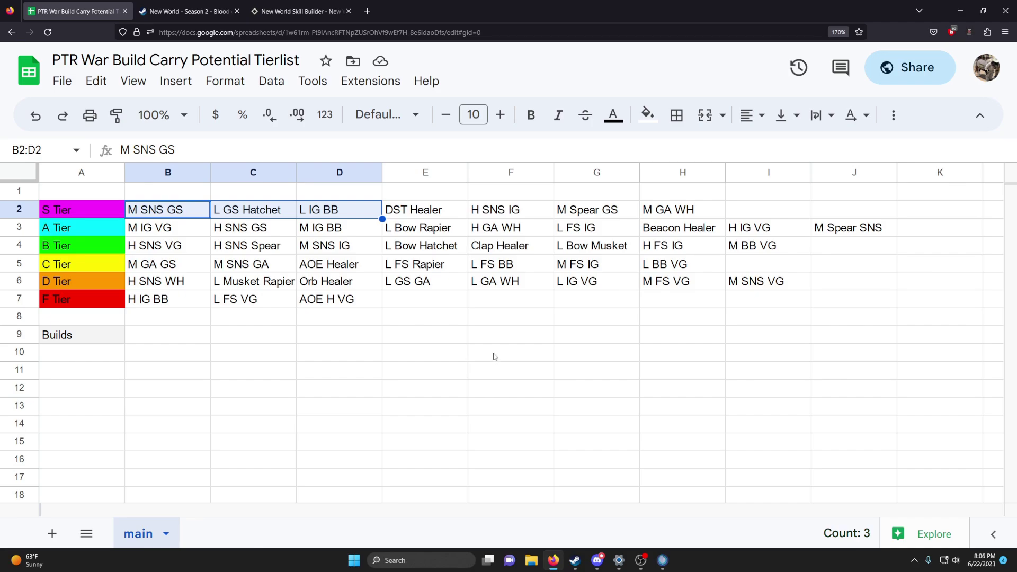
click(422, 225)
click(428, 215)
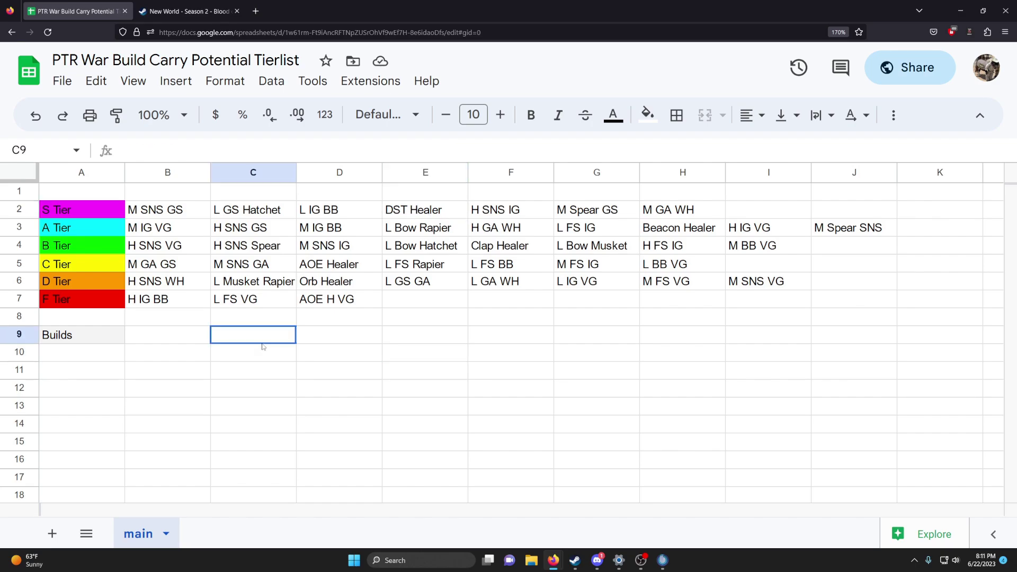
Enter a new build named M GA/Hatchet in cell C9 of the Builds row.
text(Great Axe)
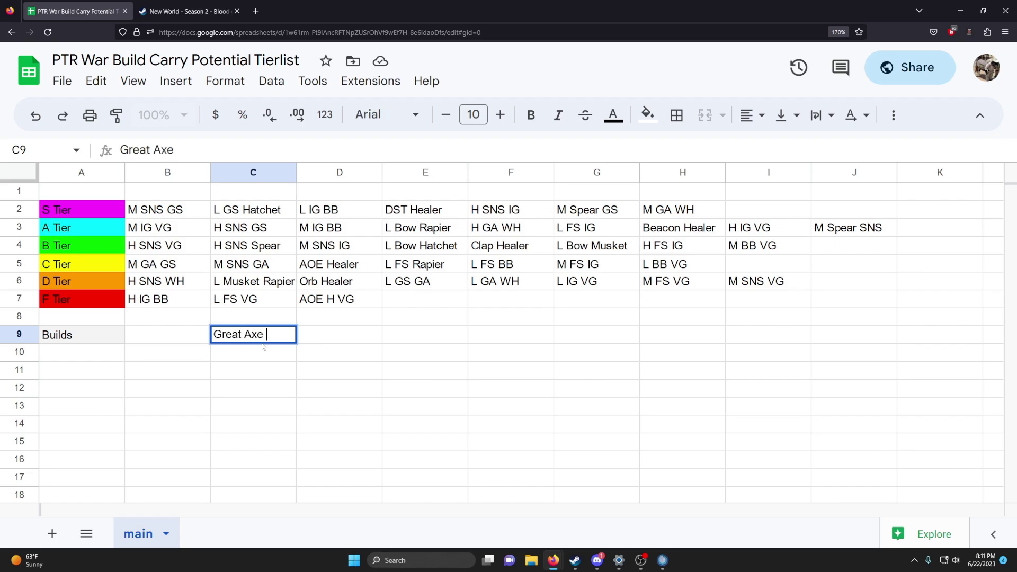
text(/Hatchet)
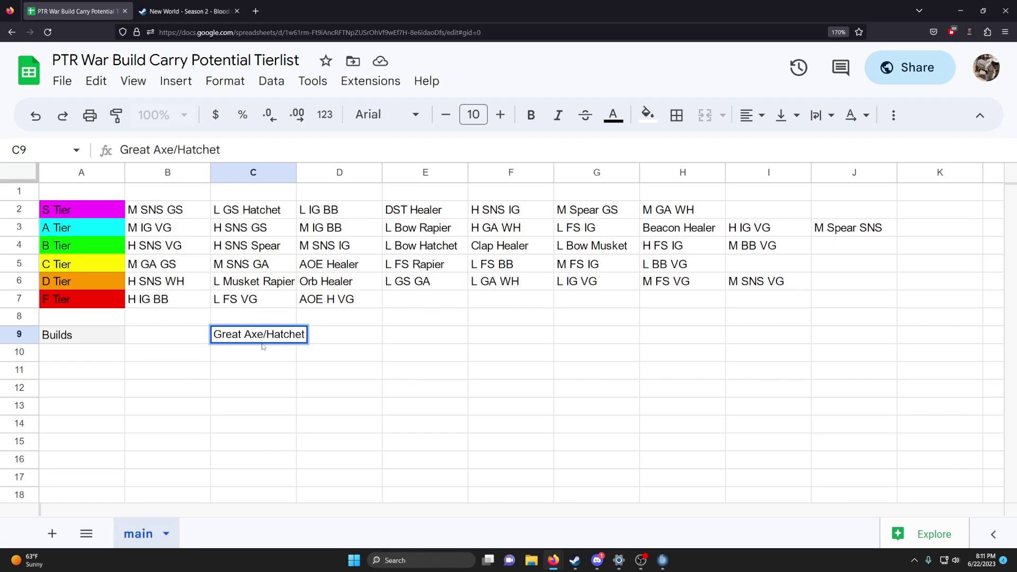
key(ctrl+Return)
text(GA/Hatchet)
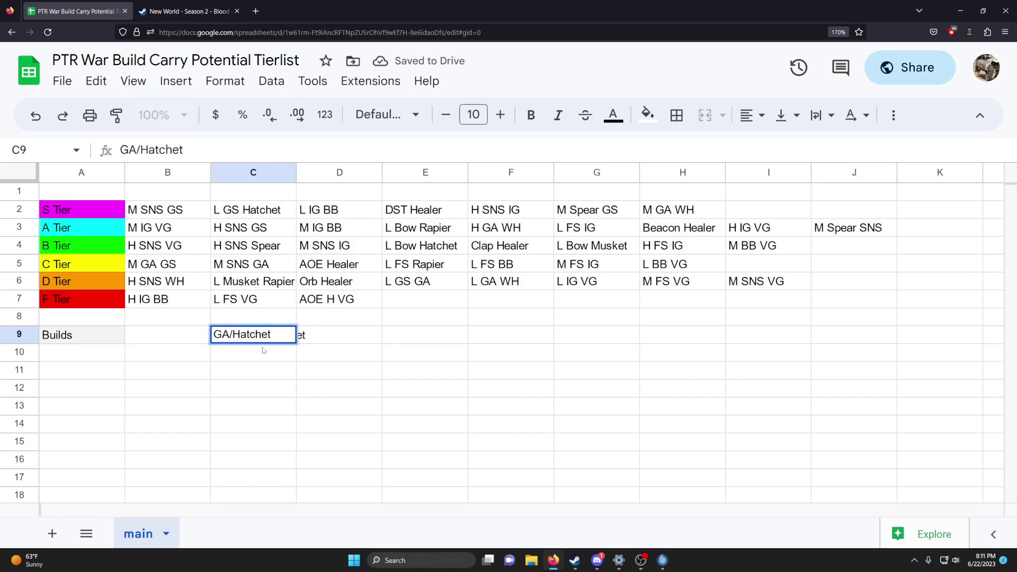
key(Return)
key(Up)
text(M)
key(Return)
Copy the M GA/Hatchet build from C9 to the end of the C Tier row, cell I5.
key(Up)
key(ctrl+c)
click(747, 267)
key(ctrl+v)
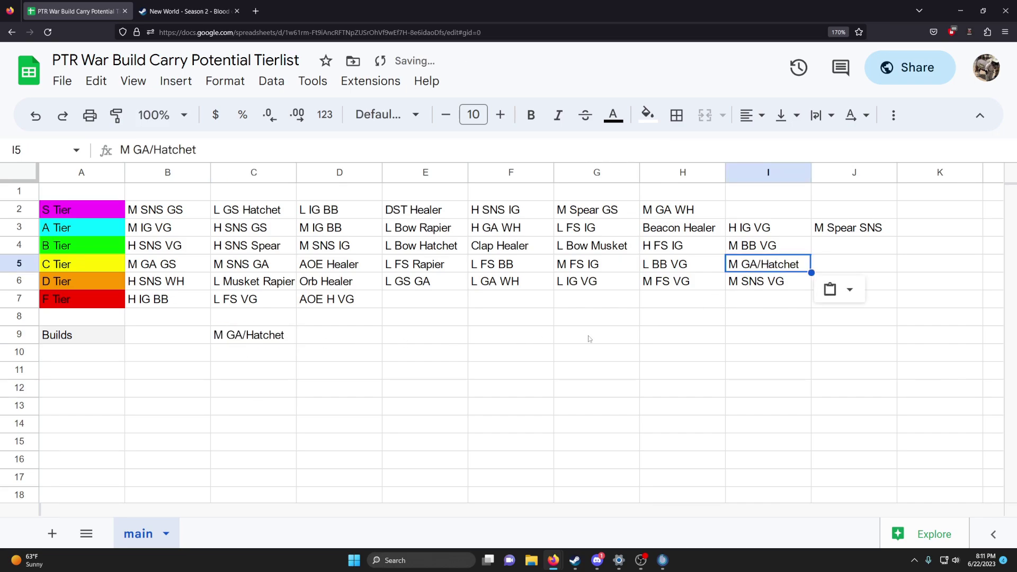
Change the build in C9 to L GA/Hatchet and copy it to the end of the B Tier row, cell J4.
click(222, 337)
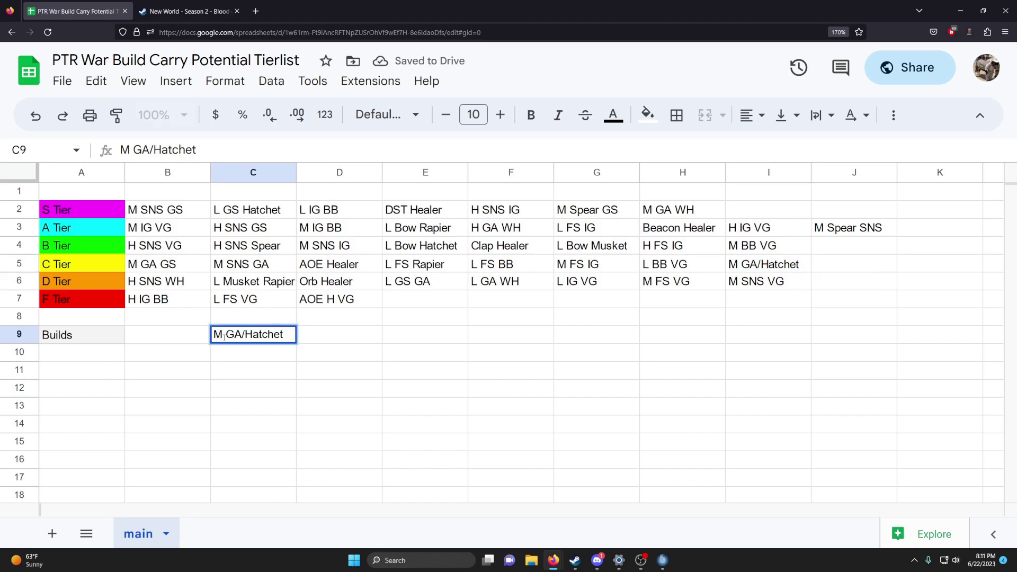
key(BackSpace)
text(L)
key(Return)
key(Up)
key(ctrl+c)
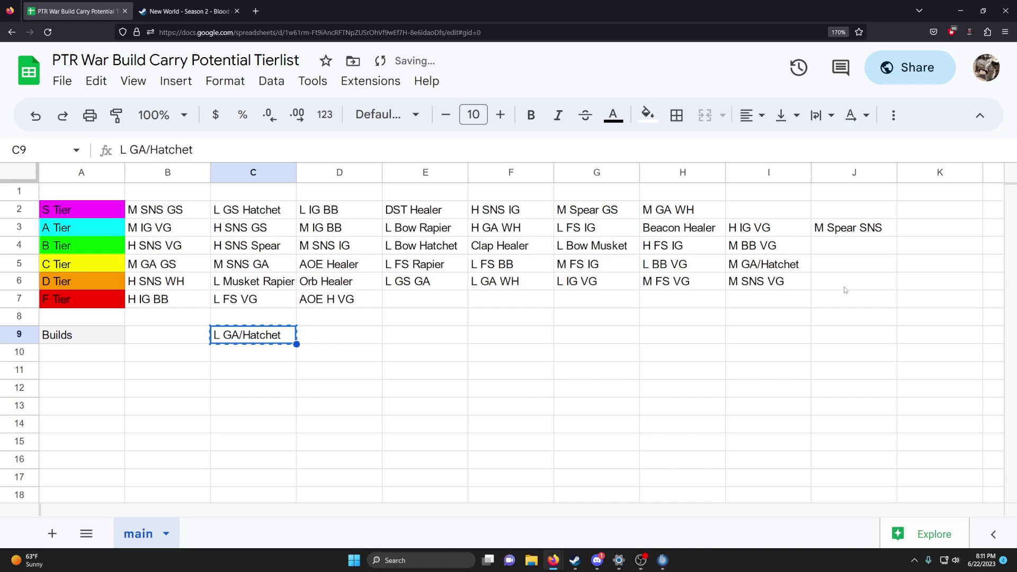
click(846, 246)
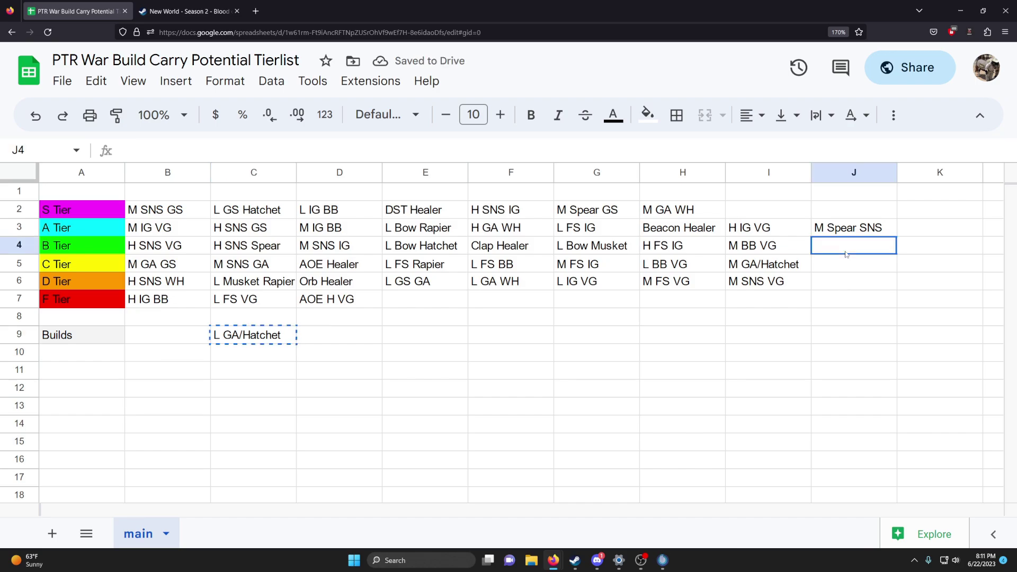
key(ctrl+v)
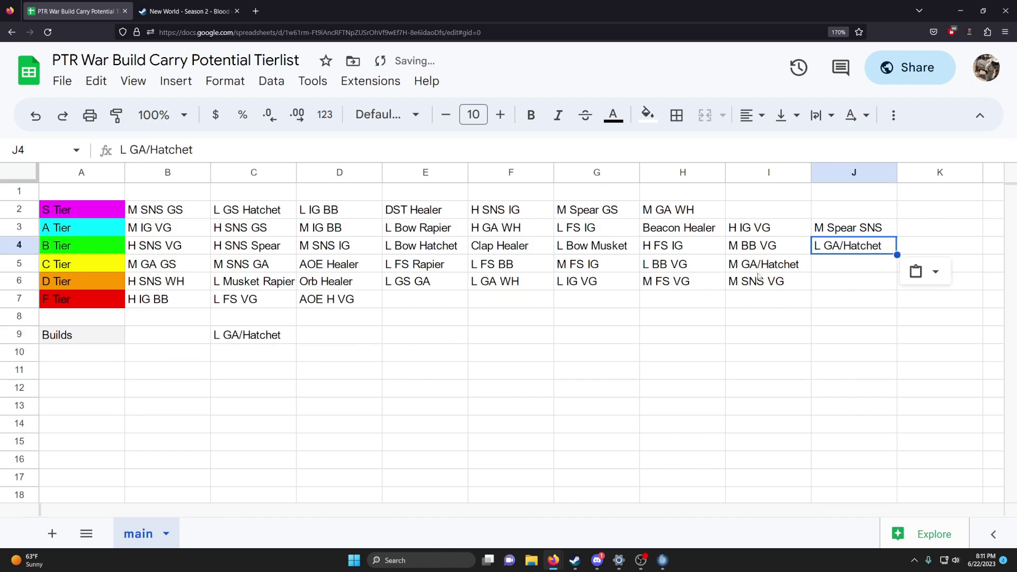
Clear the leftover L GA/Hatchet entry from cell C9 in the Builds row.
click(820, 269)
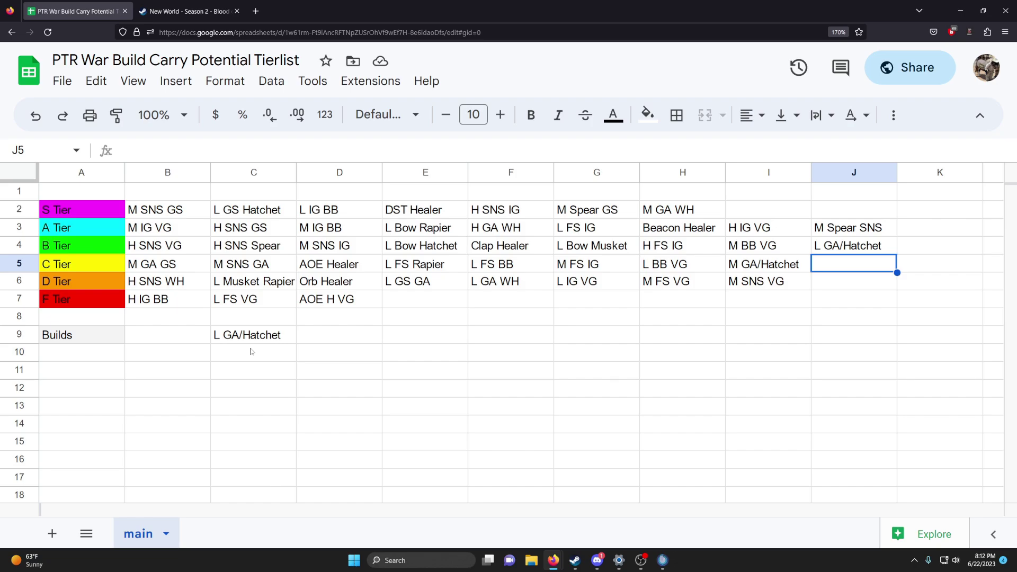
click(870, 243)
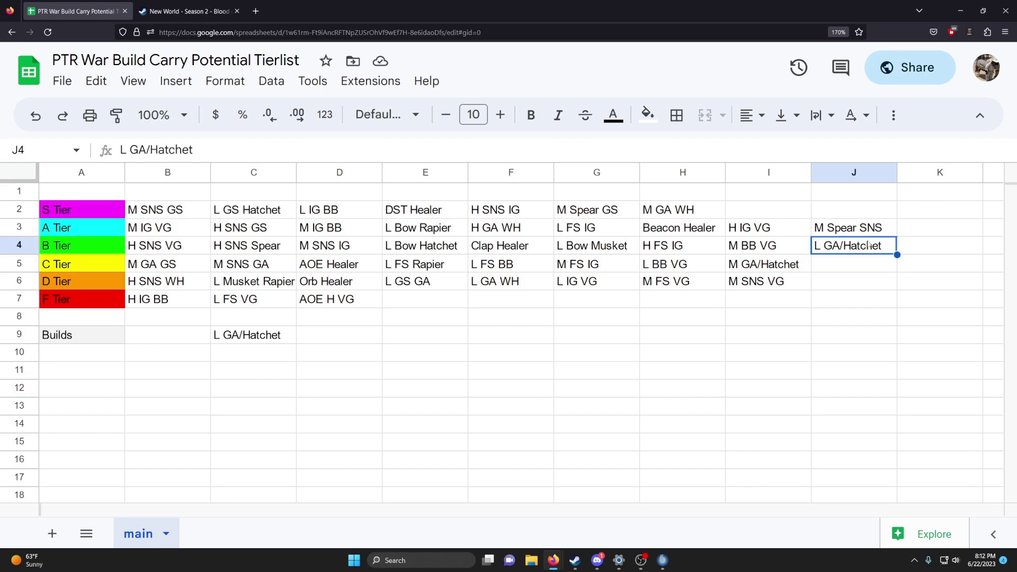
click(253, 361)
click(255, 341)
key(Delete)
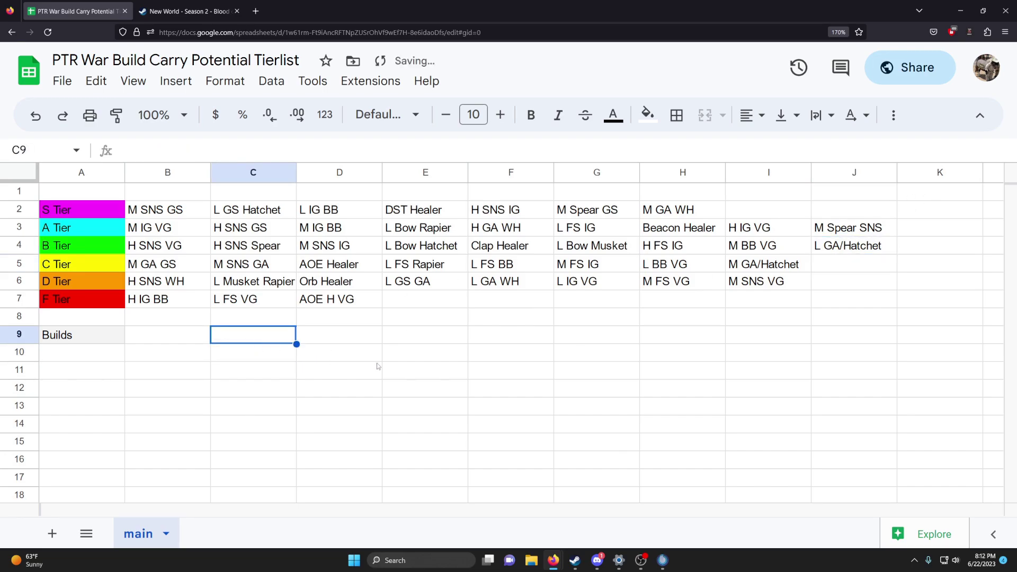
click(443, 364)
Compare the L GA/Hatchet placement in B Tier with L GS Hatchet in S Tier and M GA/Hatchet in C Tier.
click(831, 256)
click(827, 245)
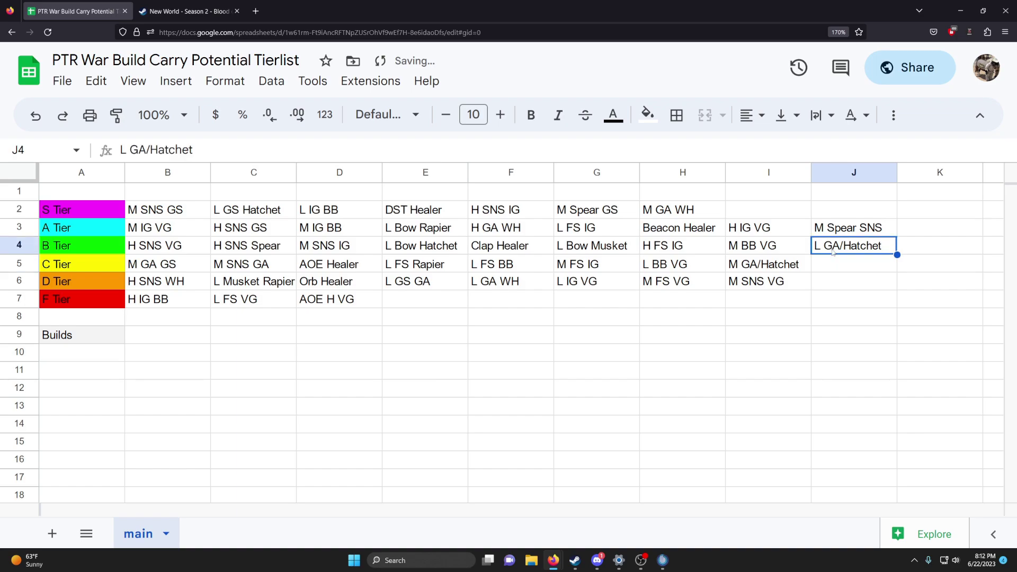
click(803, 265)
click(825, 245)
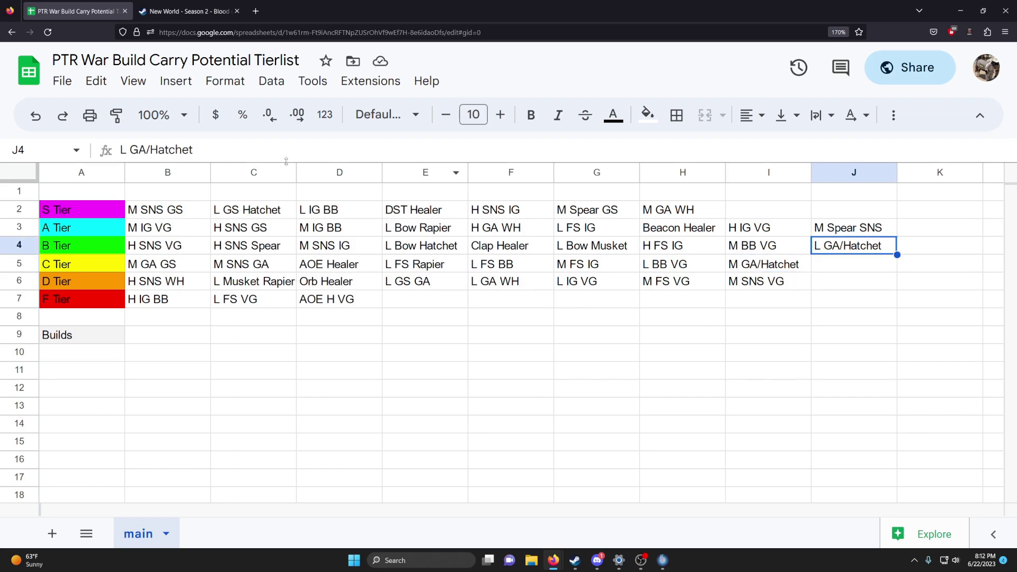
click(242, 208)
click(840, 251)
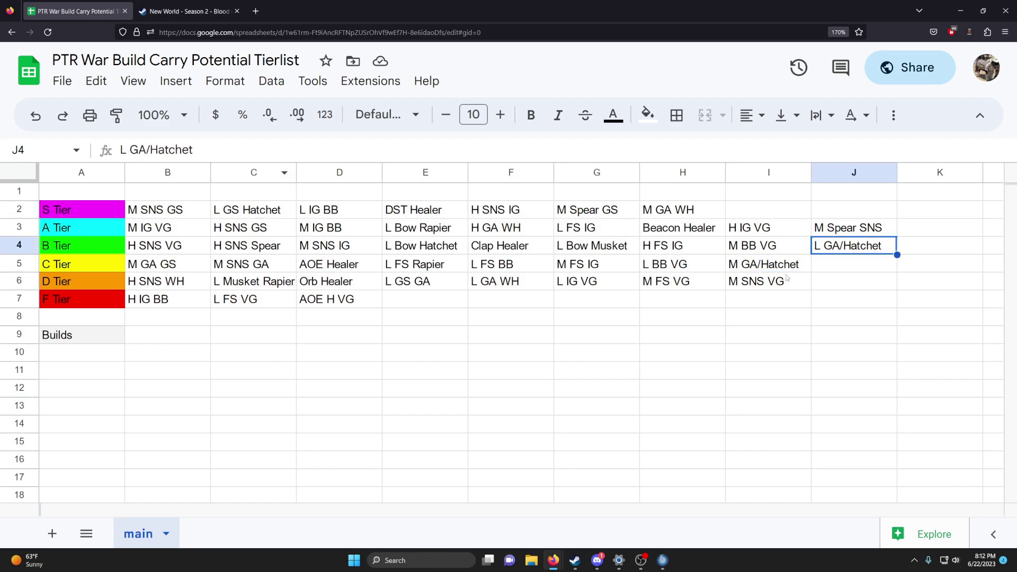
click(807, 268)
click(418, 409)
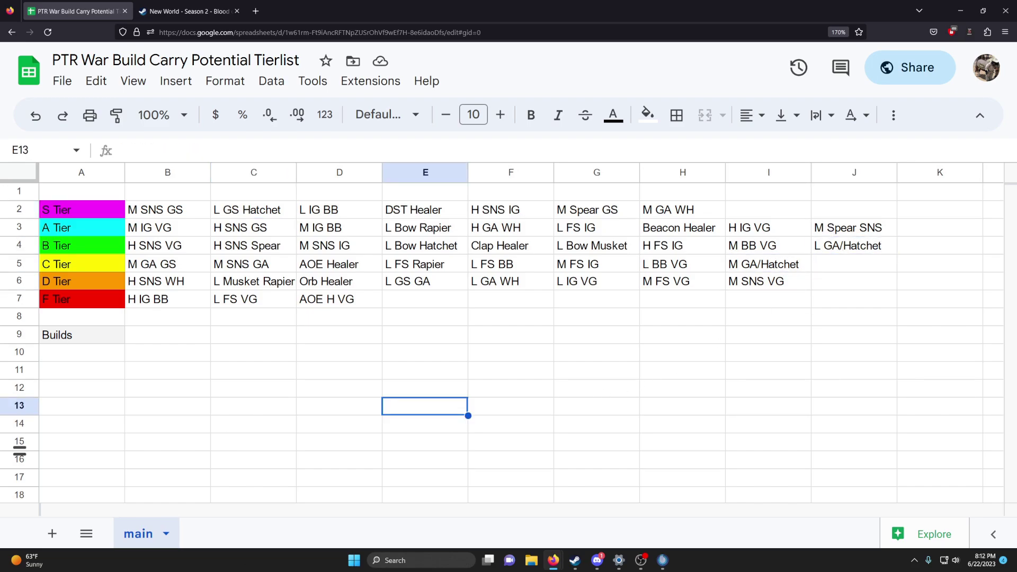
click(641, 561)
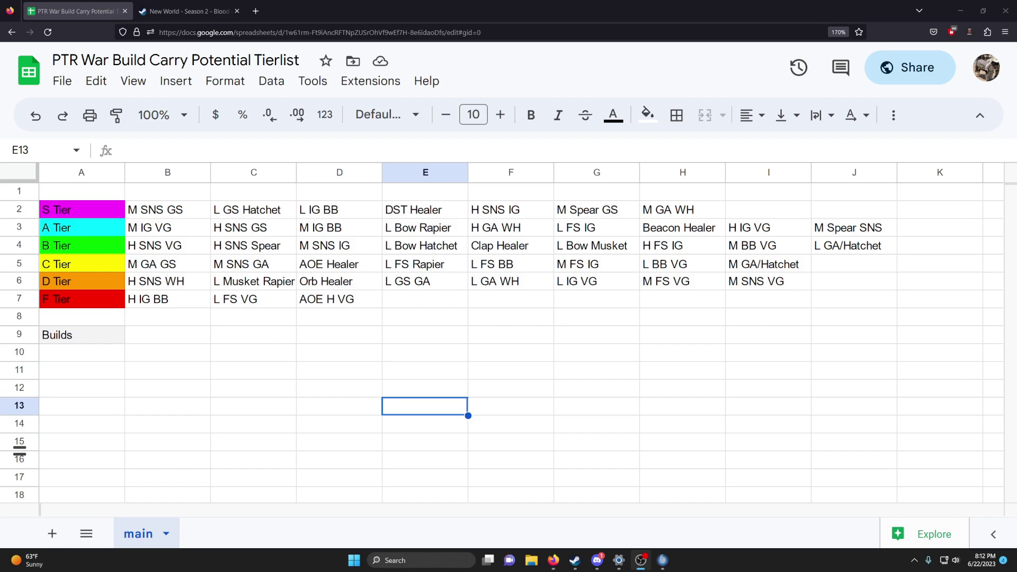
Enter a new build named L SNS Hatchet in cell D11 below the tier rows.
click(316, 365)
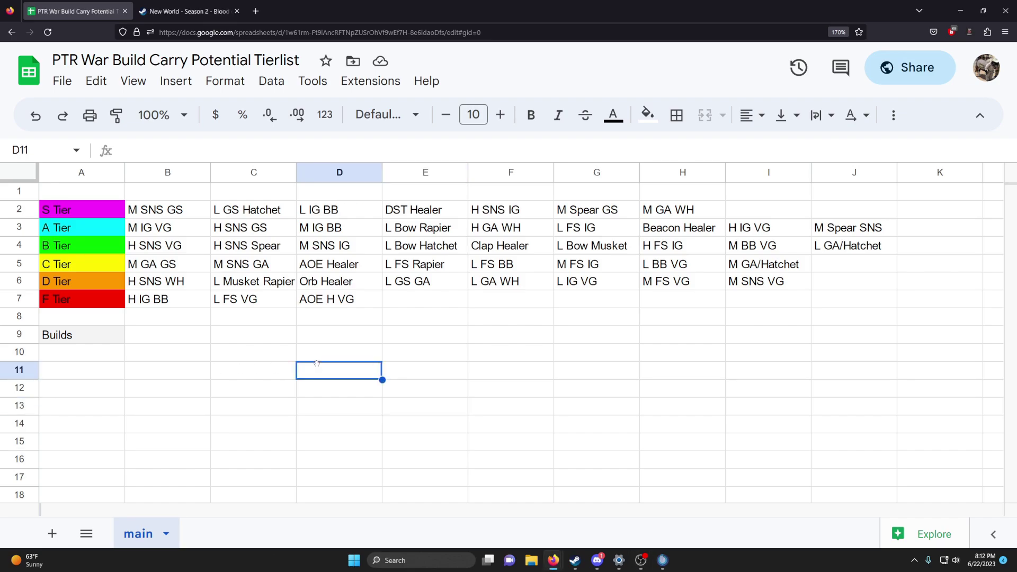
text(L SNS )
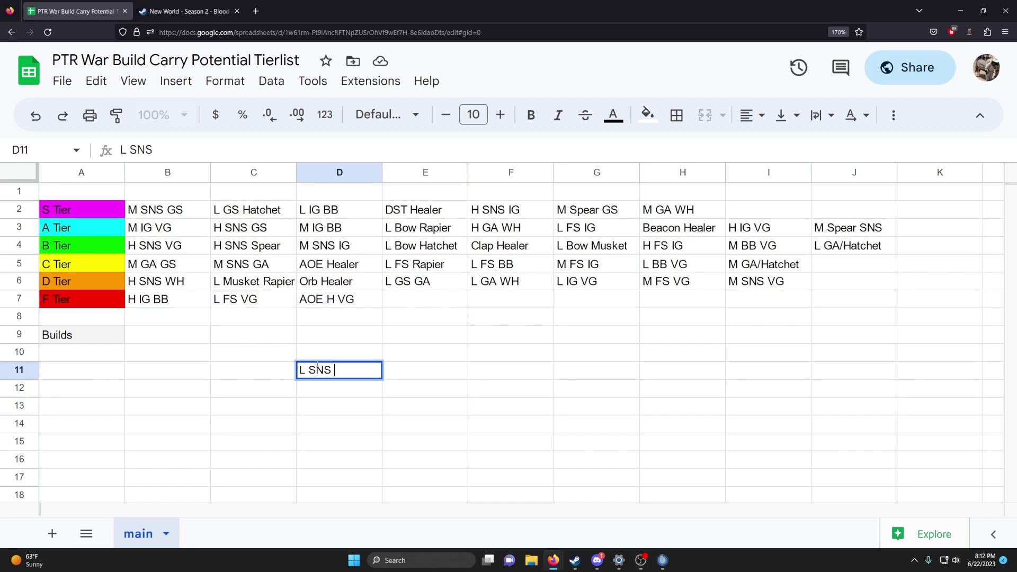
text(Hatchet)
click(377, 314)
click(355, 376)
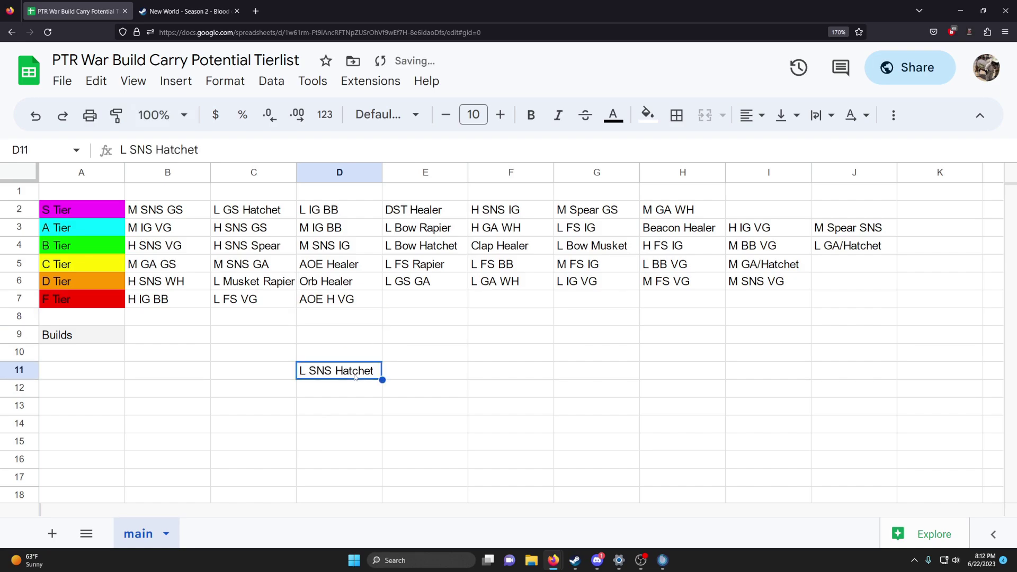
Move the L SNS Hatchet build from D11 to the end of the S Tier row, cell I2.
key(ctrl+c)
click(744, 216)
key(ctrl+v)
click(371, 374)
key(Delete)
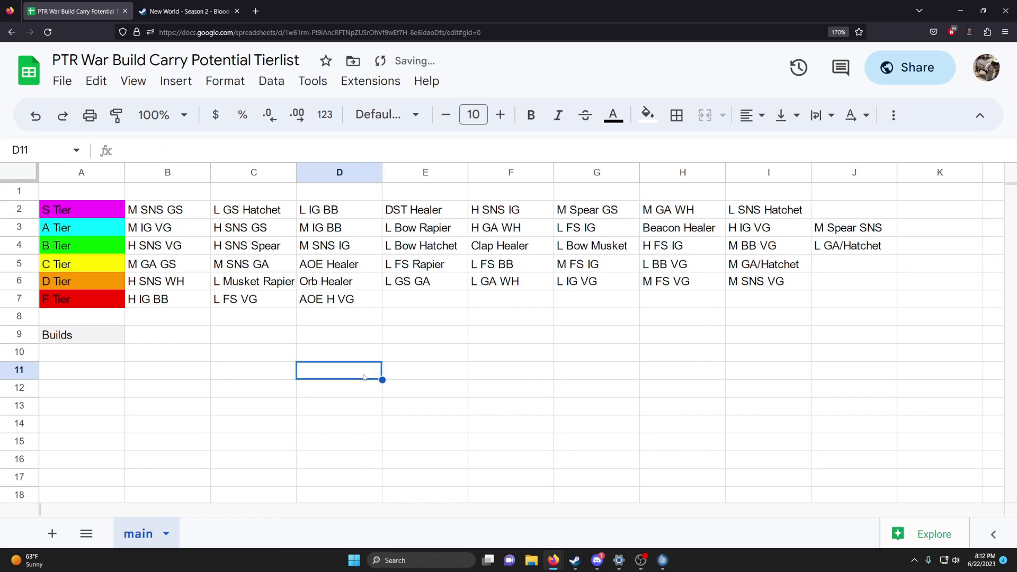
click(578, 378)
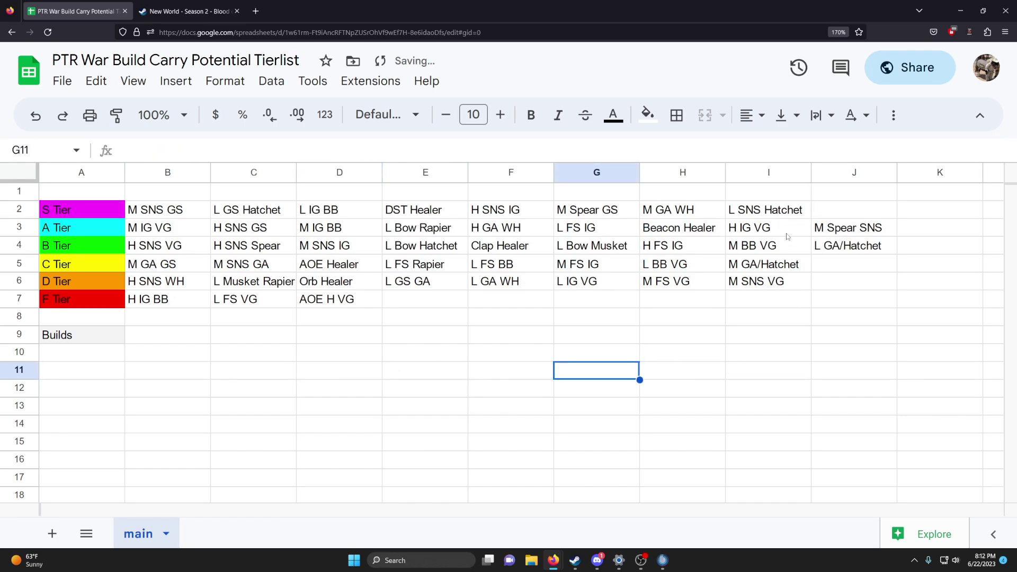
Move the L SNS Hatchet build from S Tier cell I2 to the end of the A Tier row, cell K3.
click(764, 213)
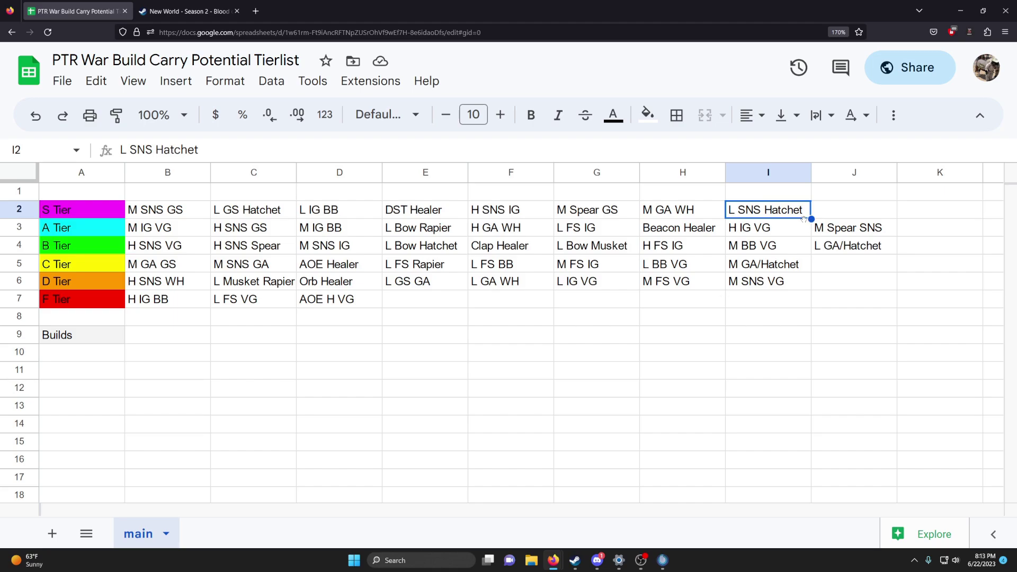
key(ctrl+c)
click(935, 232)
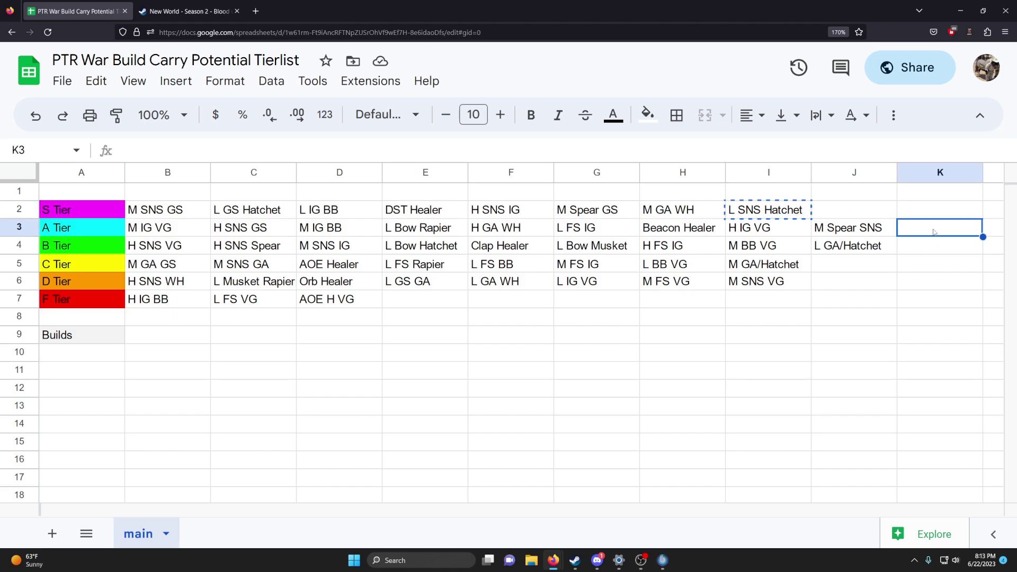
key(ctrl+v)
click(808, 215)
key(Home)
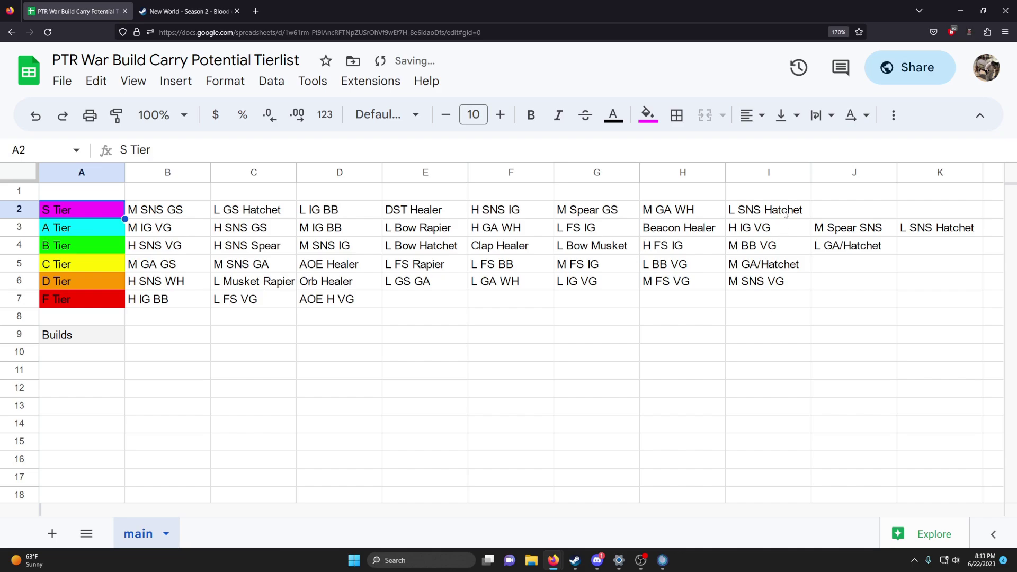
key(End)
key(Delete)
click(691, 382)
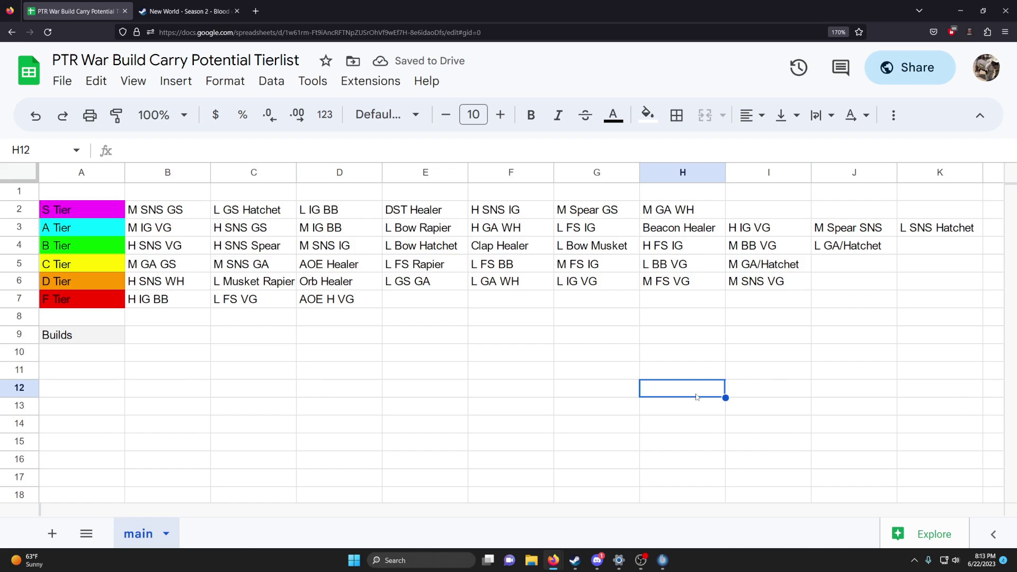
Move L IG VG from D Tier cell G6 to F Tier cell E7 and close the gap left in the D Tier row.
click(622, 288)
key(ctrl+x)
click(424, 301)
key(ctrl+v)
drag(647, 288, 599, 288)
click(617, 351)
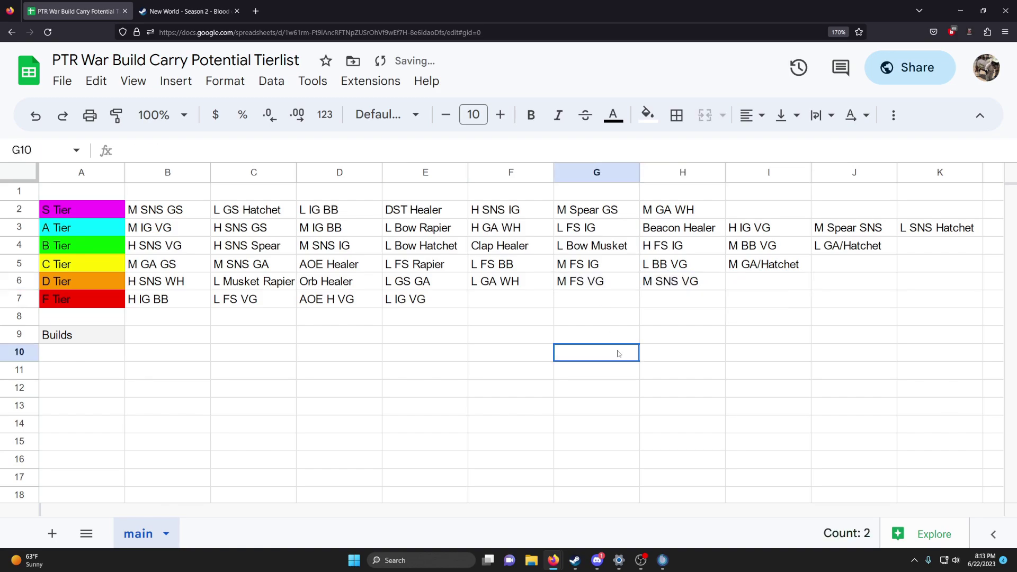
Review L IG VG's F Tier placement and the full set of placed builds across B2:K8.
click(435, 302)
click(586, 422)
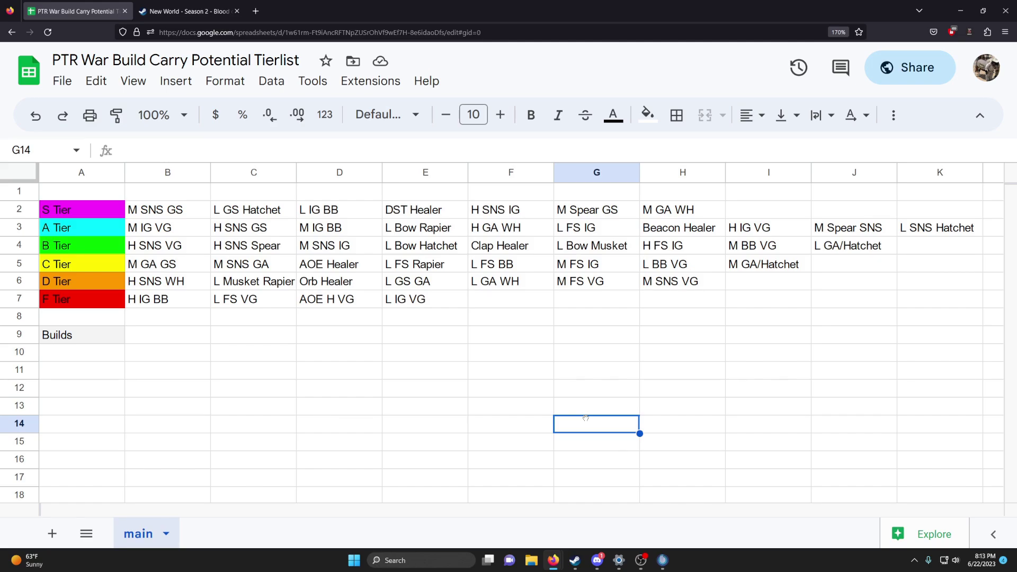
drag(168, 208, 937, 326)
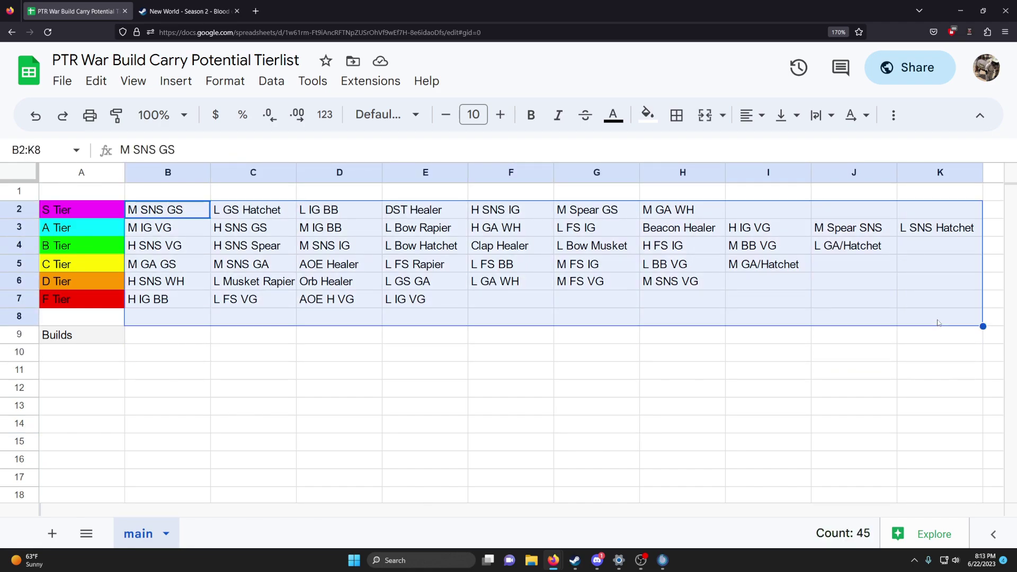
click(415, 408)
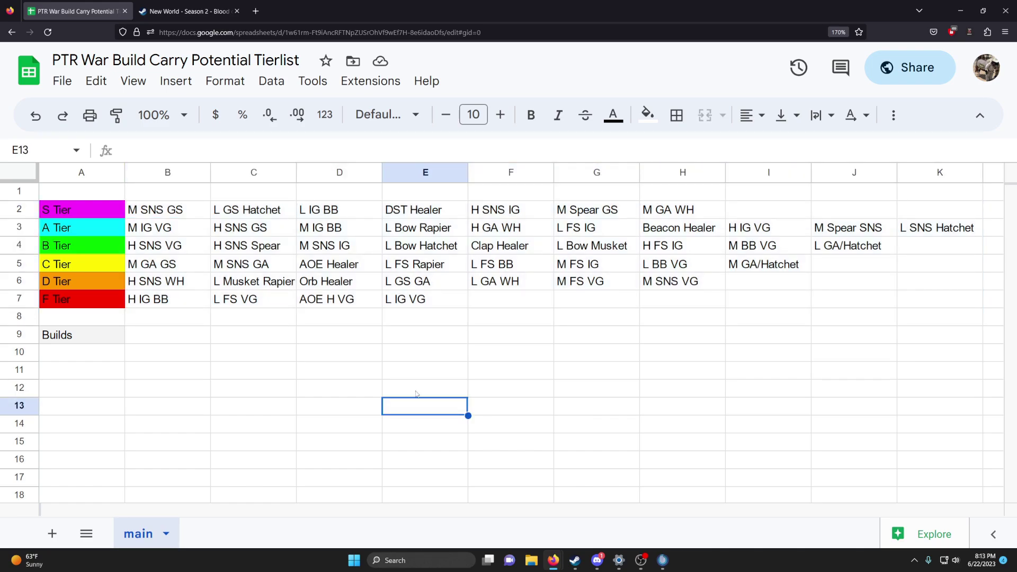
Enter a new build named M GS Hatchet in cell E12 below the tier rows.
click(416, 394)
text(M GS)
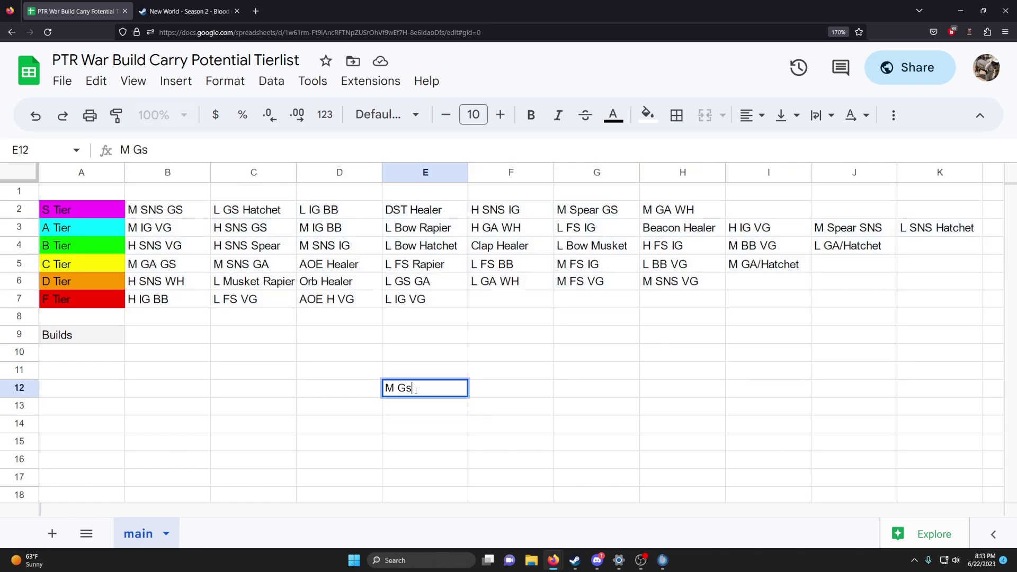
text( Hatchet)
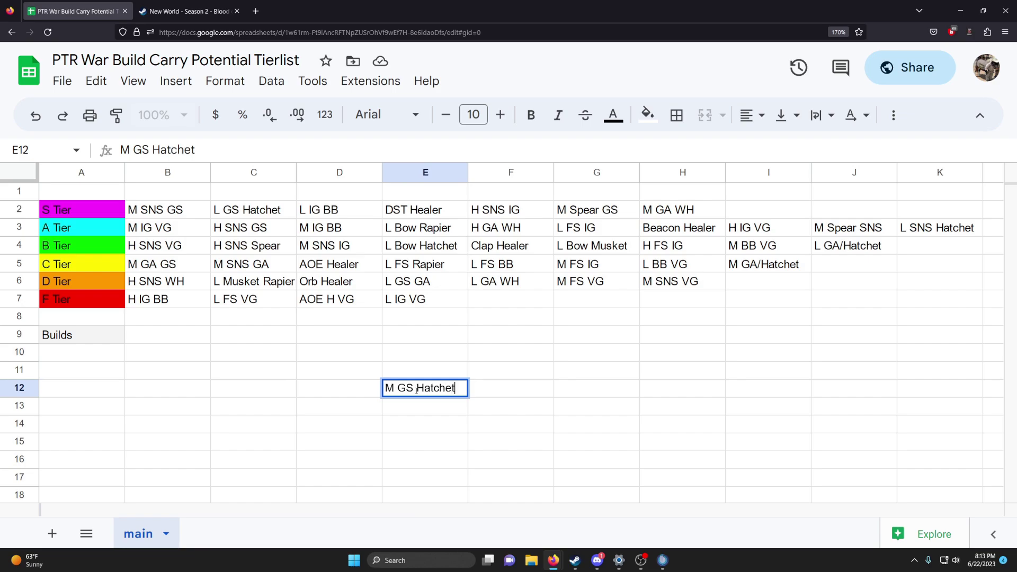
click(469, 391)
key(ctrl+c)
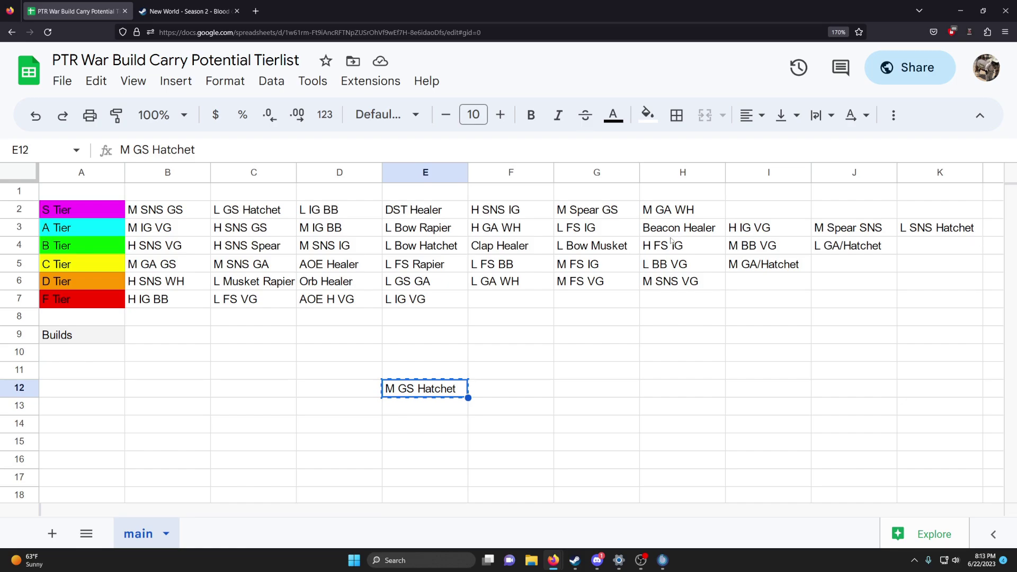
Auto-fit the widths of columns A through K to their contents.
click(615, 390)
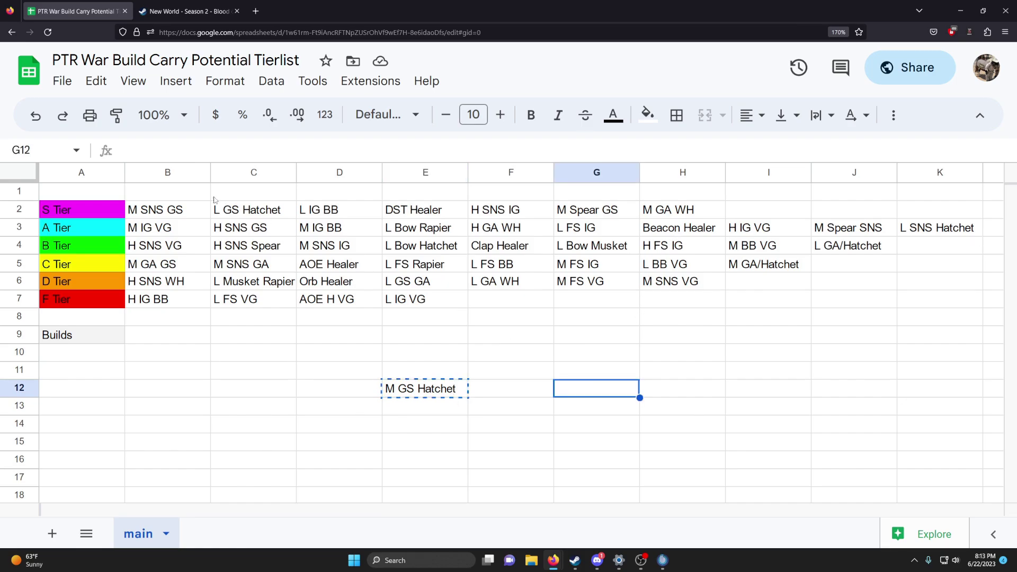
click(106, 179)
shift+click(946, 177)
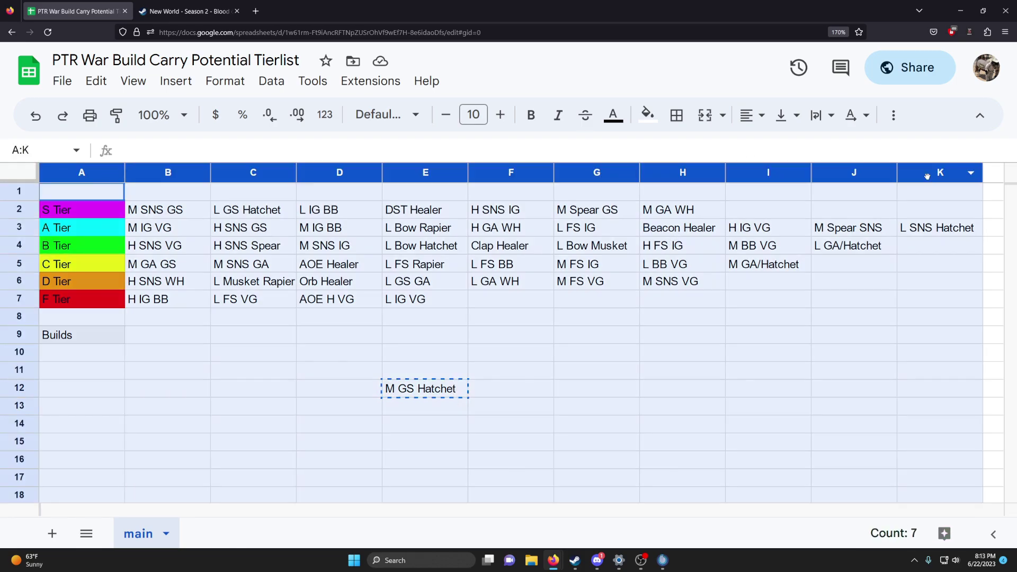
double_click(897, 173)
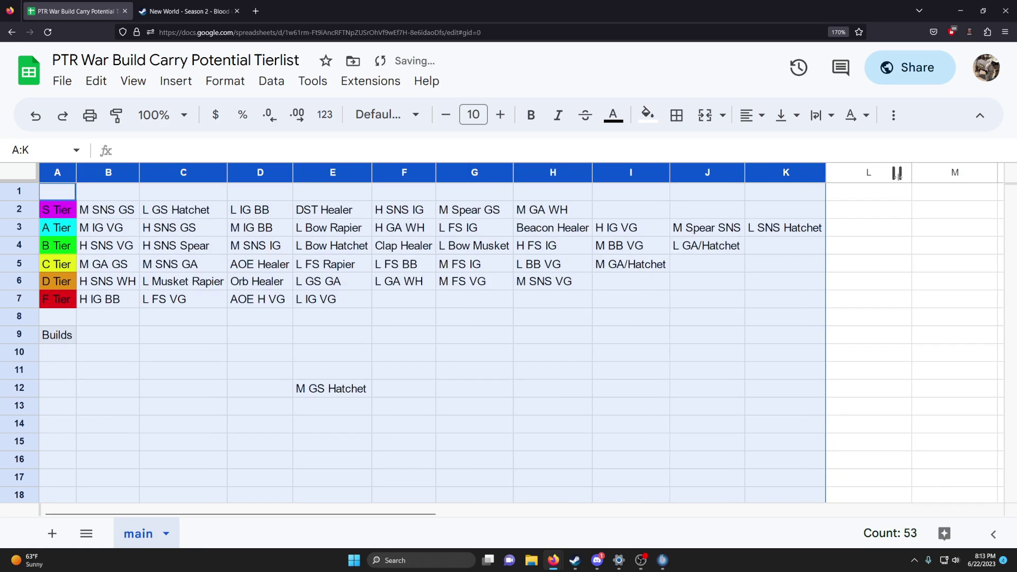
click(589, 354)
Move the M GS Hatchet build from E12 to the end of the A Tier row, cell L3.
click(334, 392)
key(ctrl+c)
click(854, 233)
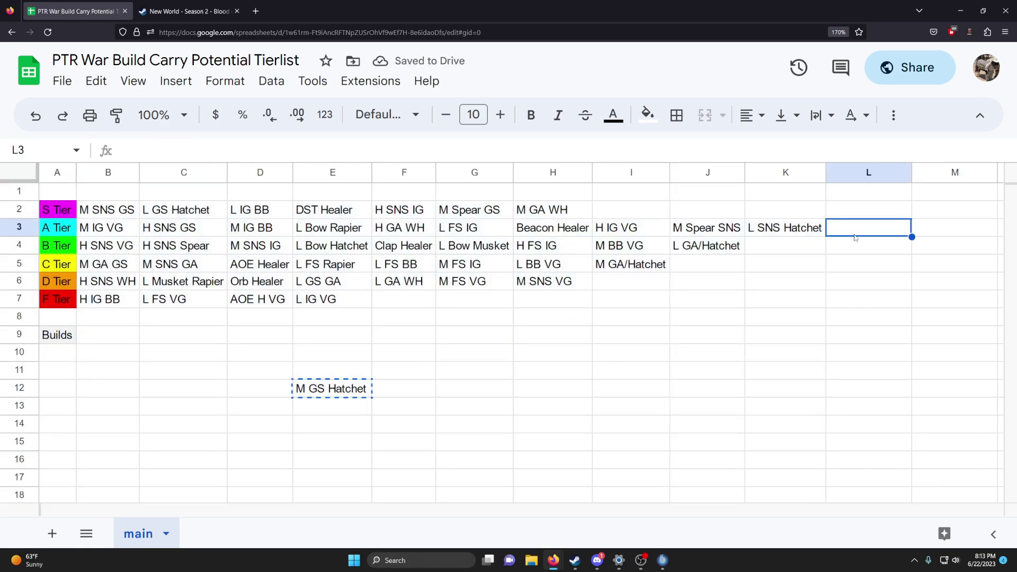
key(ctrl+v)
click(337, 392)
key(Delete)
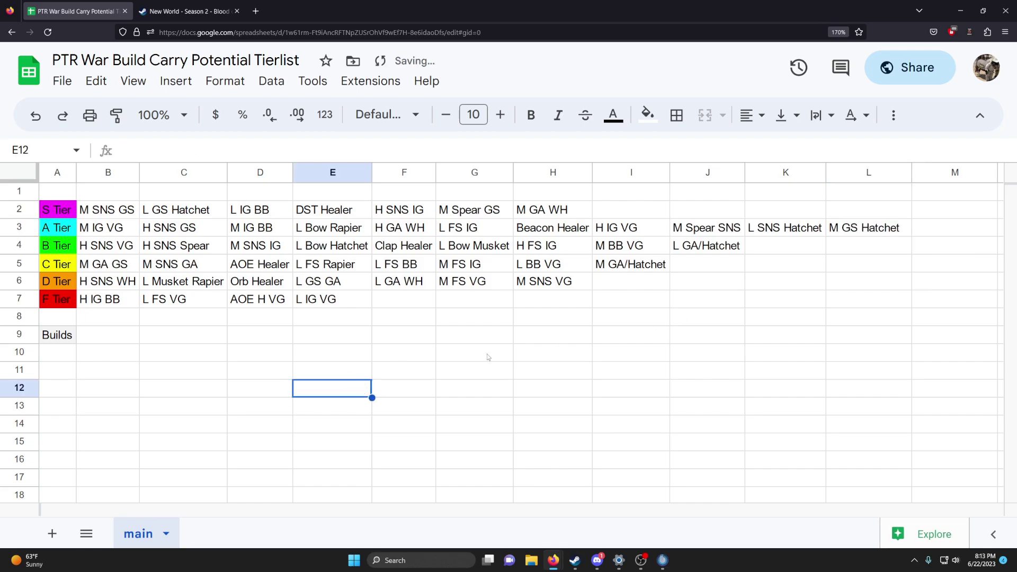
click(691, 317)
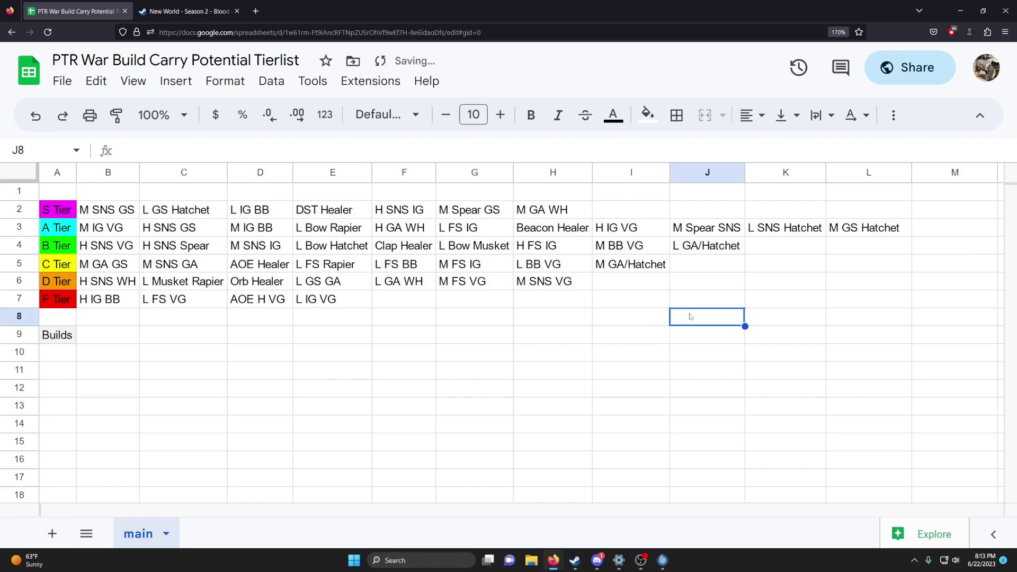
click(868, 235)
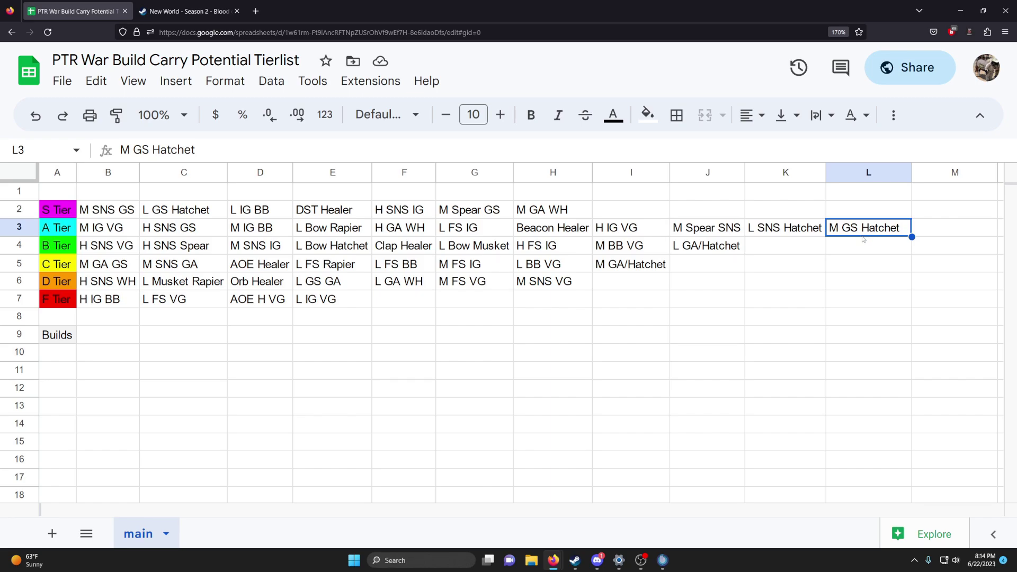
Search the Season 2 patch notes page for "social distan" and read the Hatchet changes to Social Distancing.
click(185, 11)
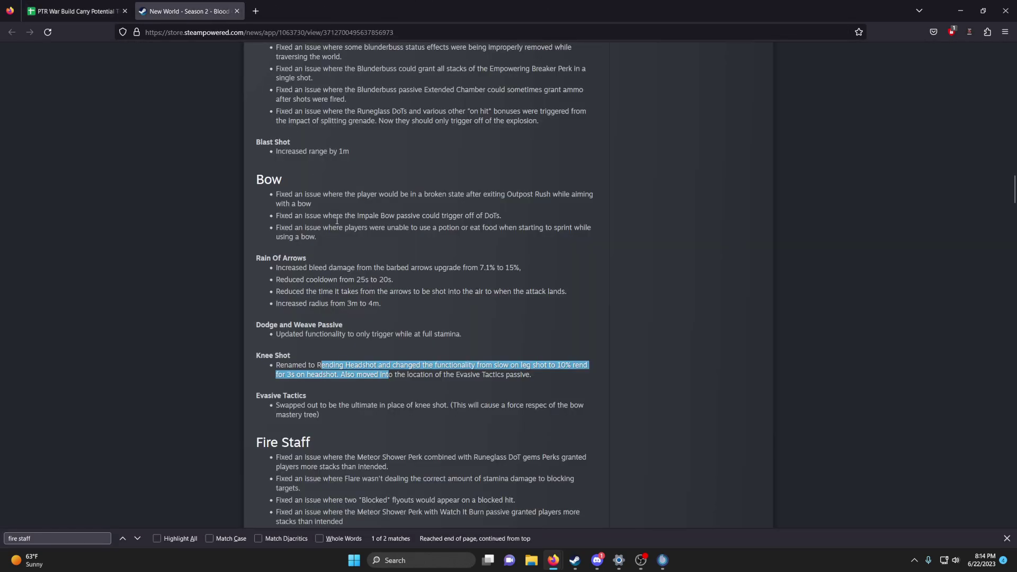
click(462, 330)
key(ctrl+f)
text(socia)
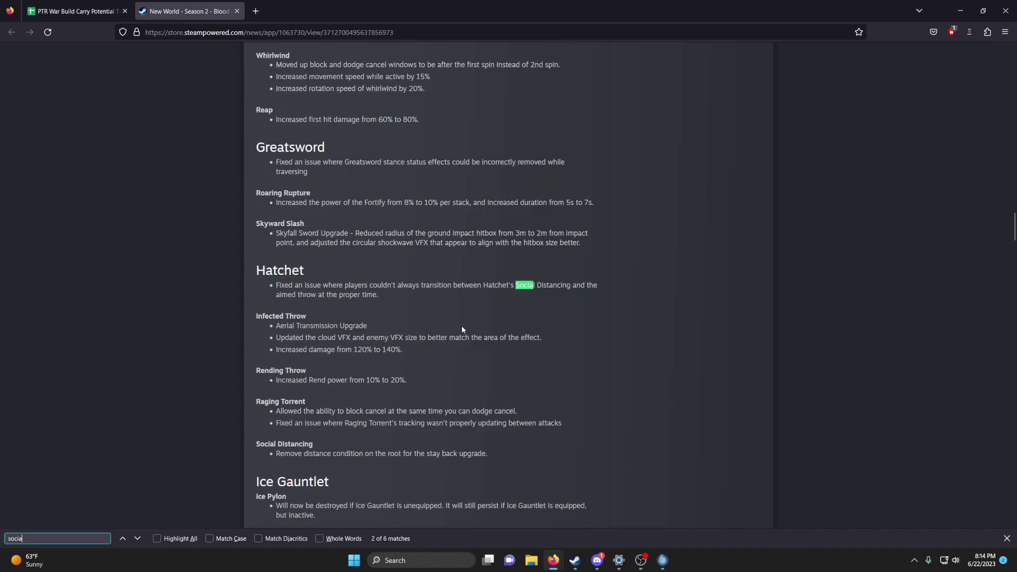
text(l distan)
click(379, 285)
mouse_move(378, 285)
mouse_down()
mouse_move(553, 286)
mouse_move(602, 302)
mouse_up()
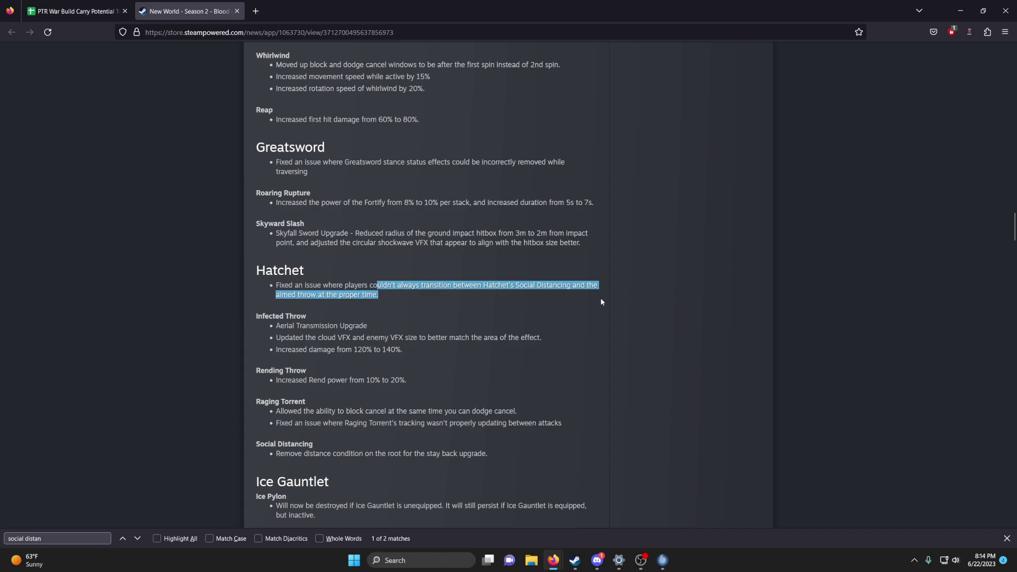
click(384, 293)
drag(302, 288, 401, 300)
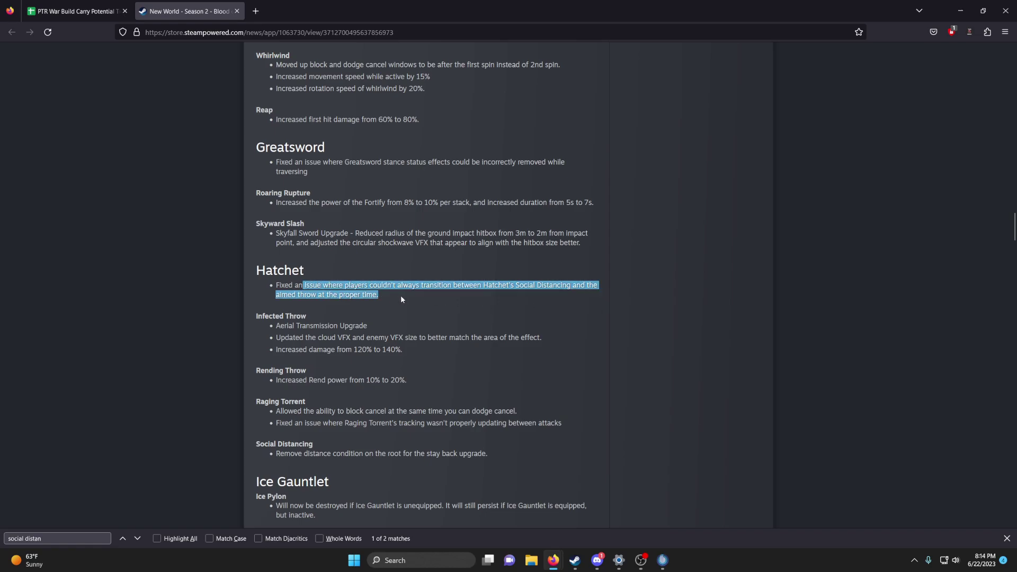
drag(291, 453, 514, 464)
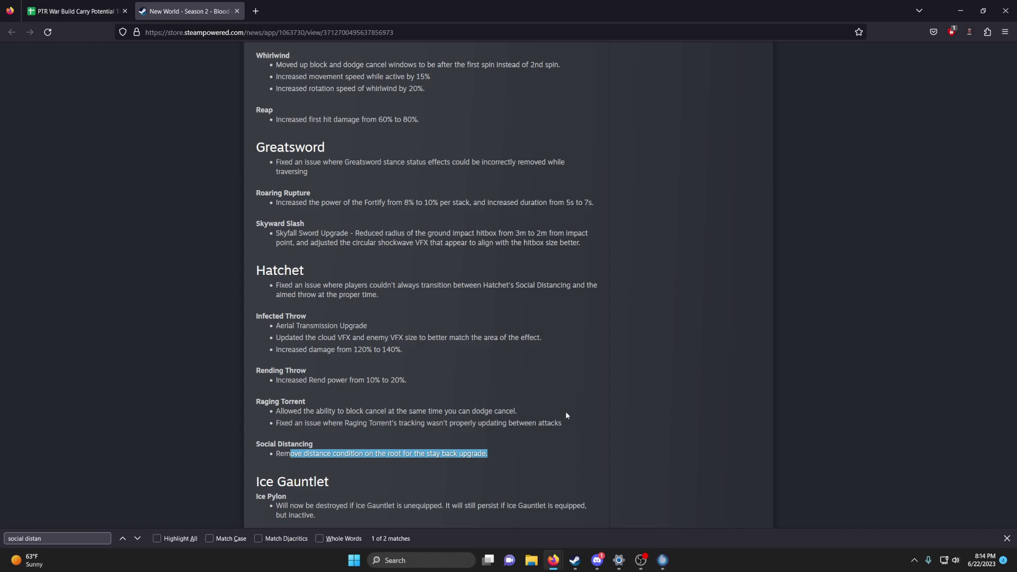
Open the nwdb.info New World Skill Builder in a new browser tab and display the Hatchet skill tree.
click(253, 7)
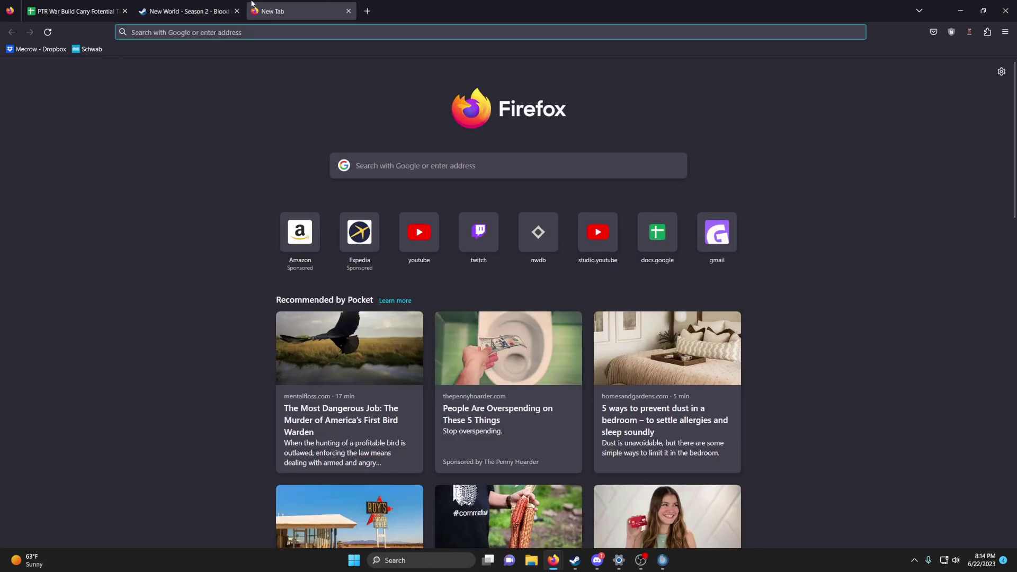
text(new world skill builder)
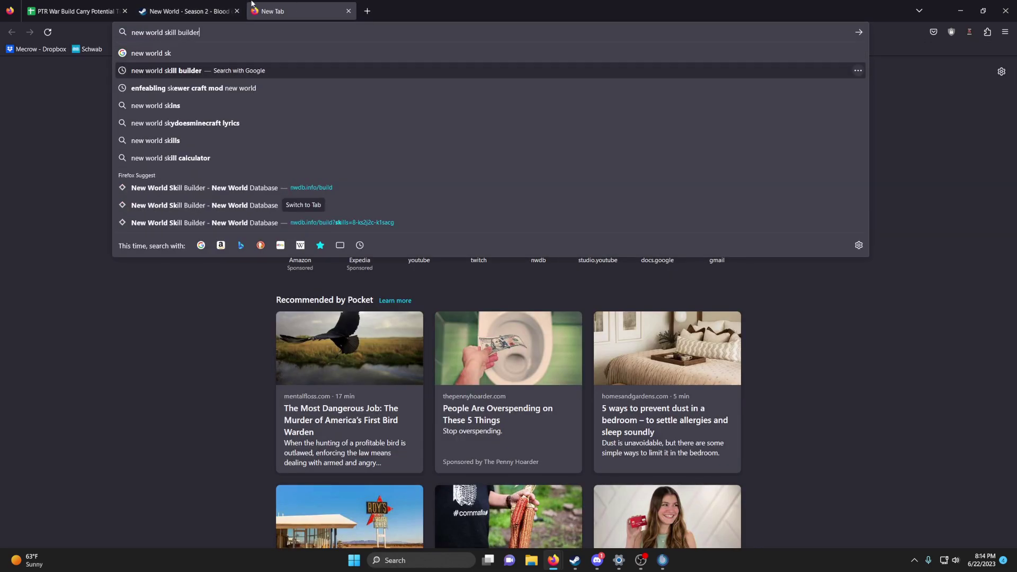
key(Return)
click(178, 117)
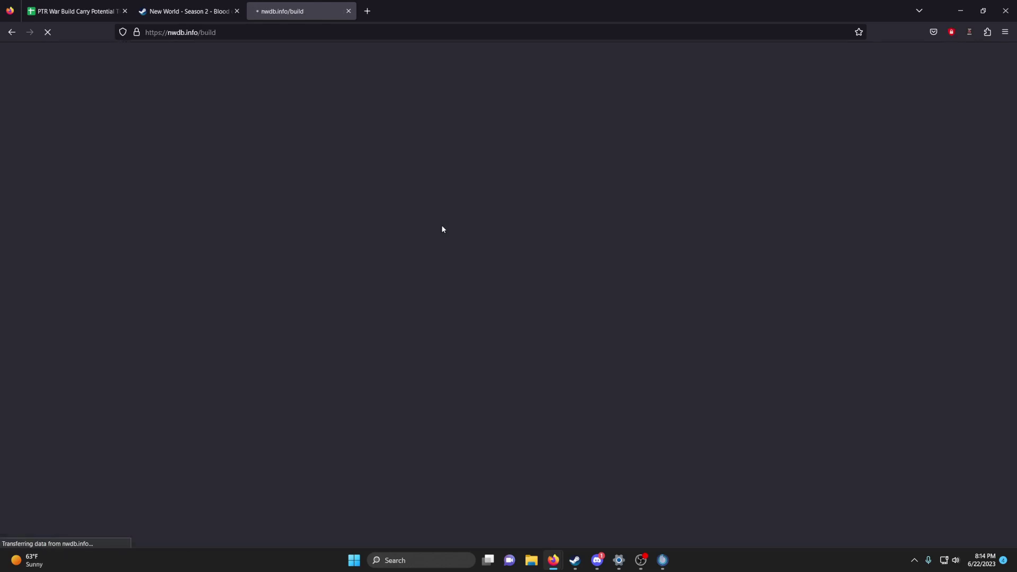
click(680, 192)
Read the live Hatchet Throwing tree's Social Distancing skill and its upgrades.
scroll(598, 320, down, 3)
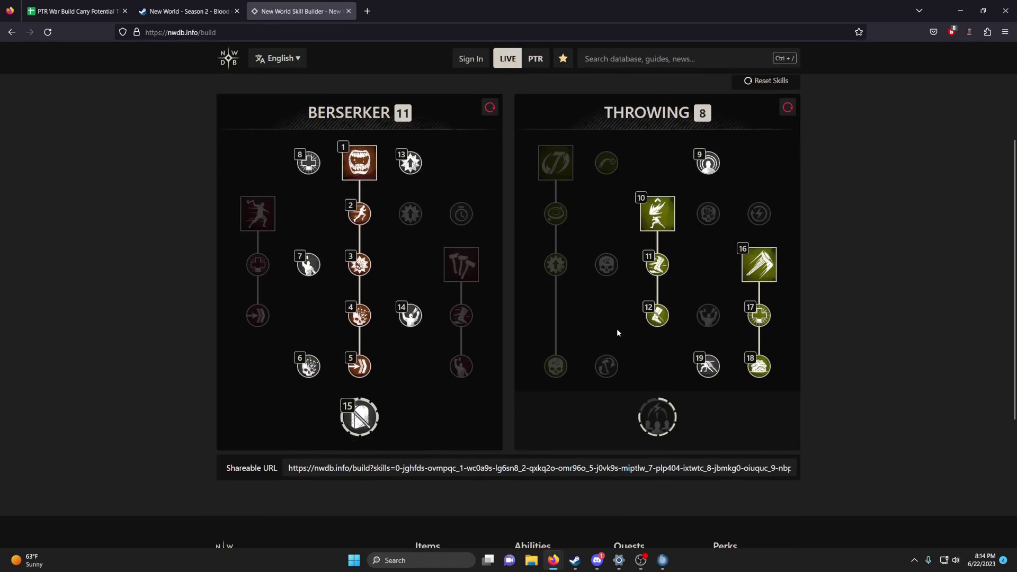
click(759, 366)
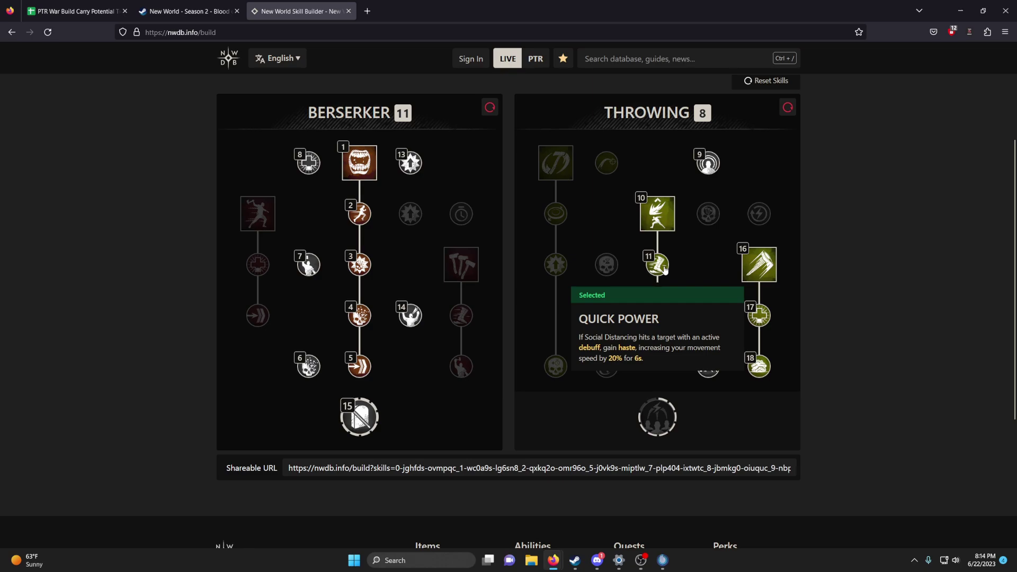
click(657, 318)
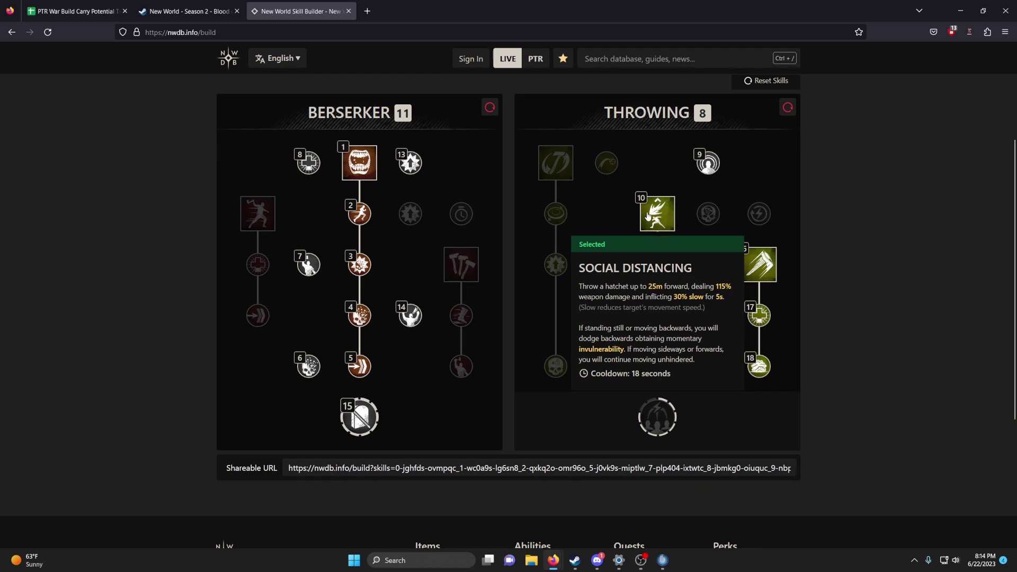
scroll(647, 215, up, 3)
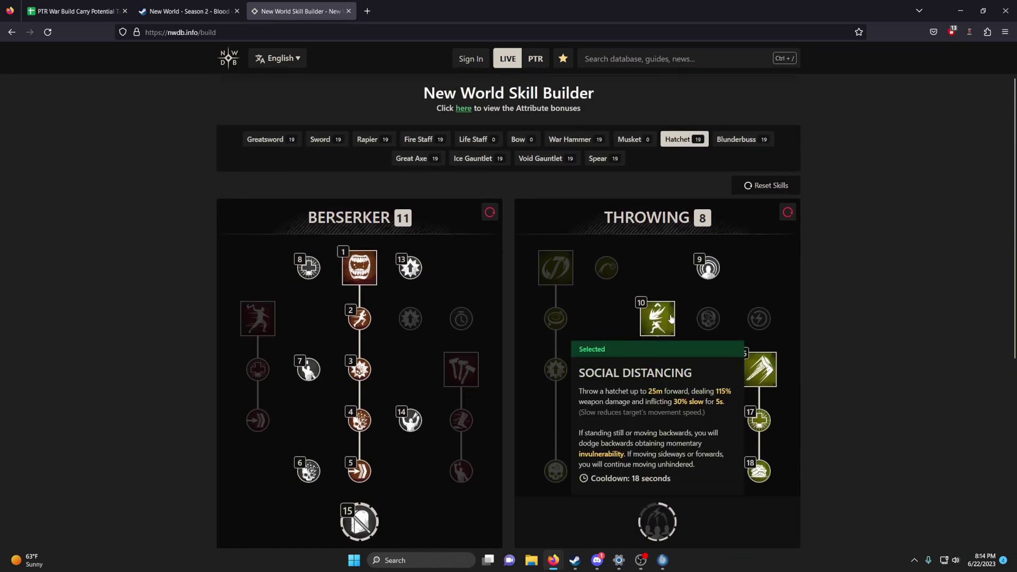
Switch the skill builder to the PTR version and read the Hatchet's Stay Back upgrade for Social Distancing.
click(541, 56)
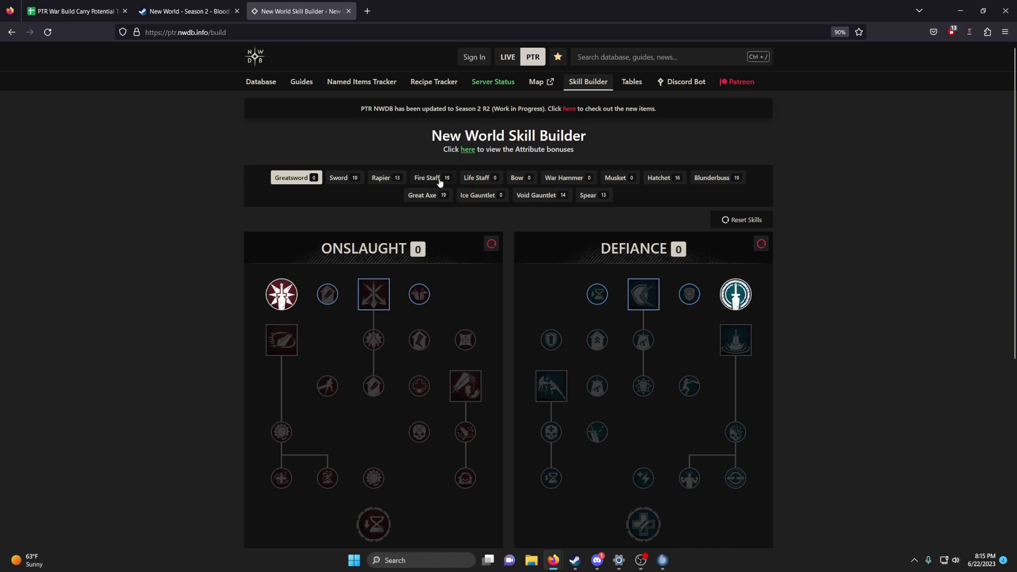
click(668, 179)
click(643, 386)
click(638, 431)
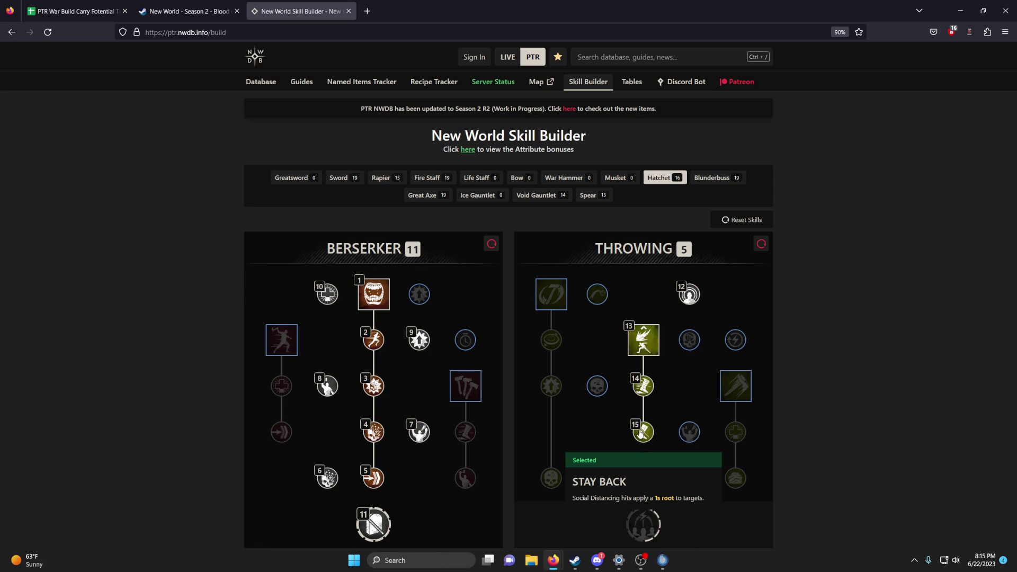
Return to the tierlist spreadsheet and review the placements of L GS GA, L FS Rapier and DST Healer.
click(74, 12)
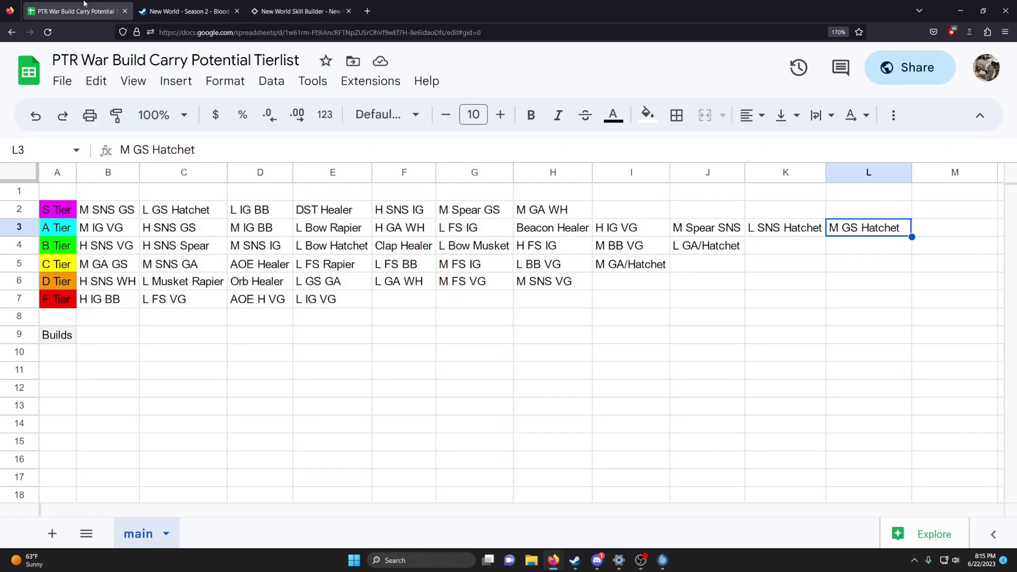
click(352, 285)
click(354, 369)
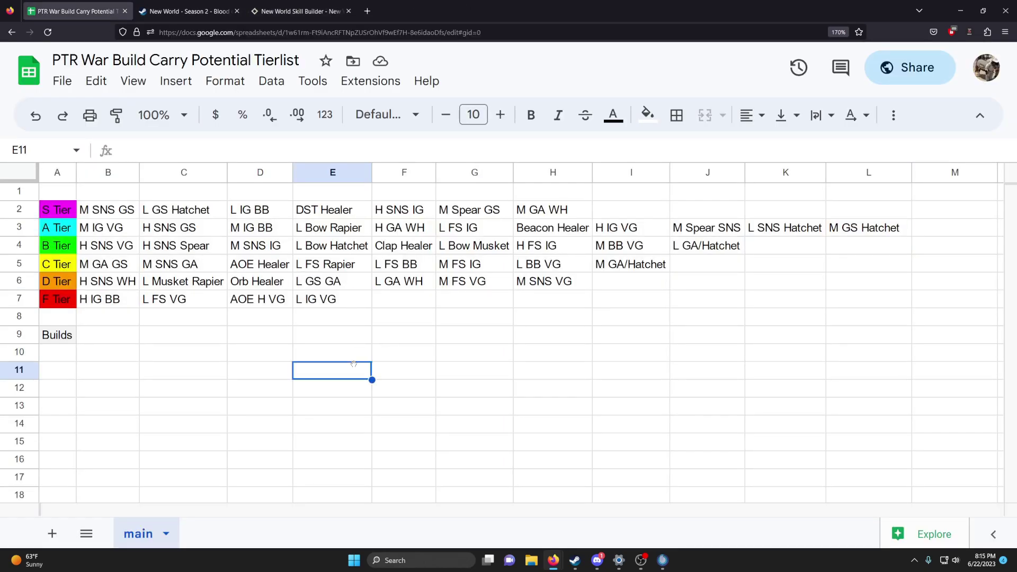
click(349, 265)
click(378, 320)
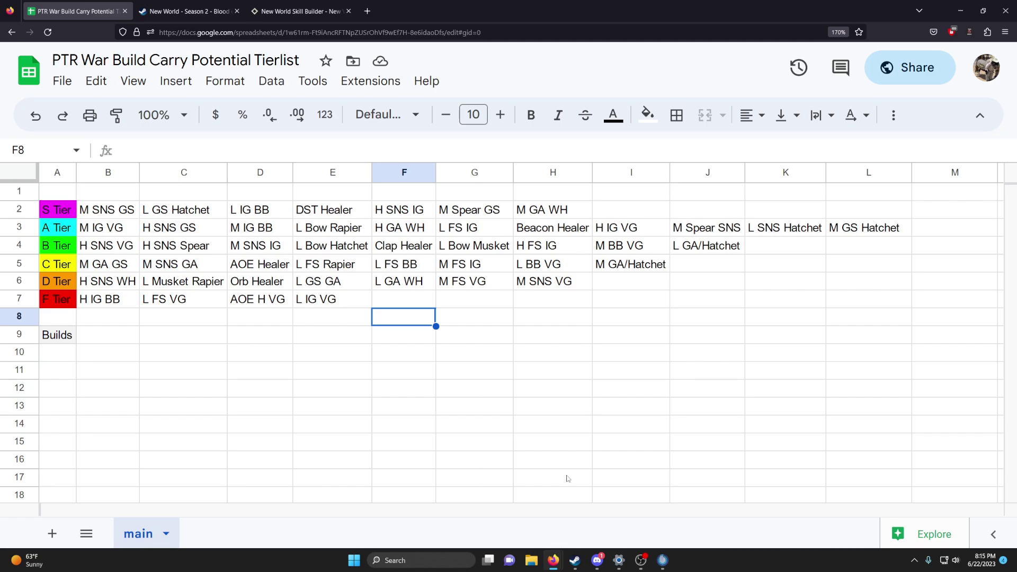
click(313, 215)
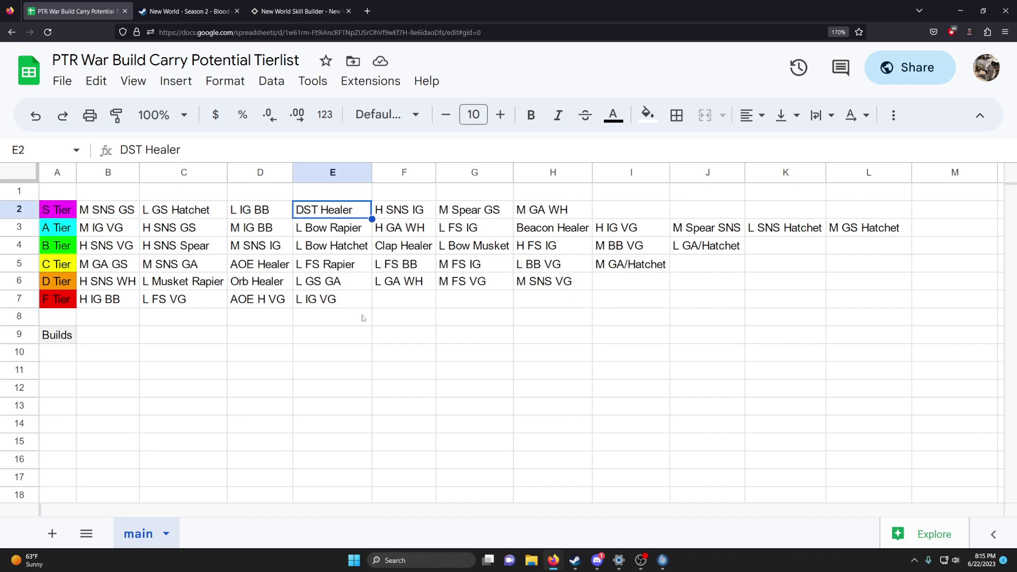
click(380, 349)
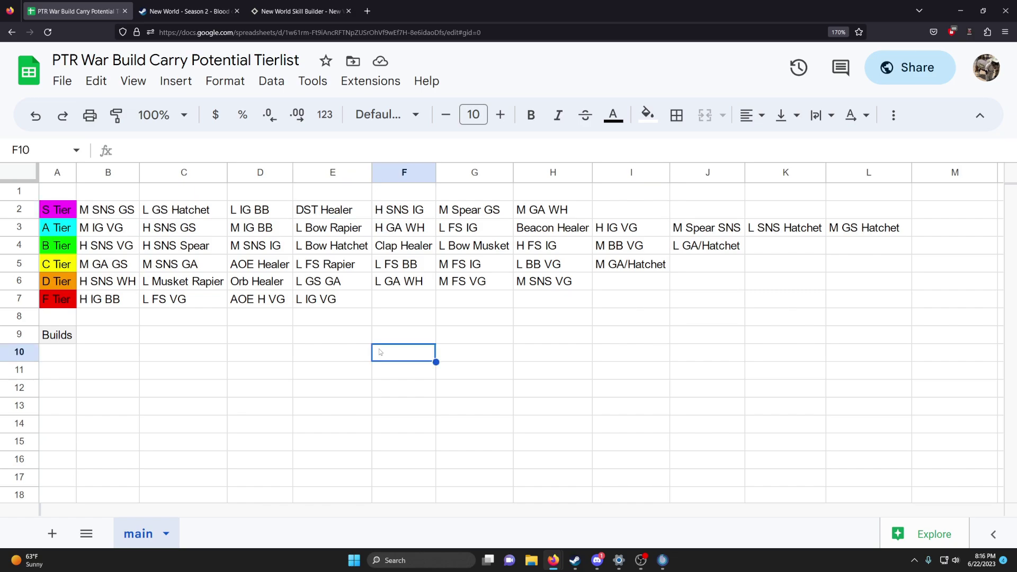
click(350, 213)
click(507, 322)
click(547, 366)
Review the A Tier placements, including M GS Hatchet, Beacon Healer, L FS IG, H GA WH and L Bow Rapier.
click(857, 240)
key(Up)
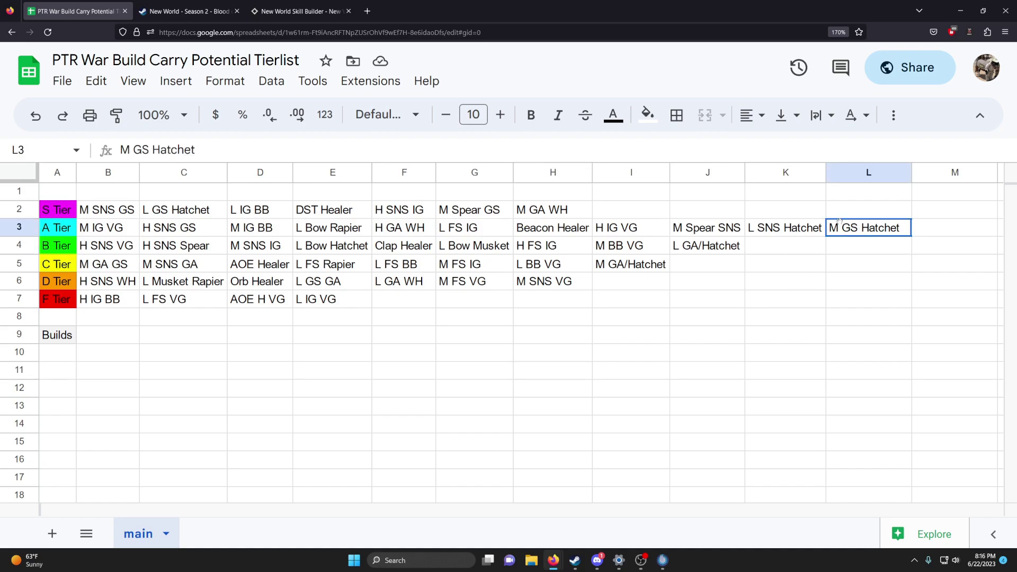
click(547, 231)
click(466, 230)
click(404, 231)
click(366, 232)
click(419, 229)
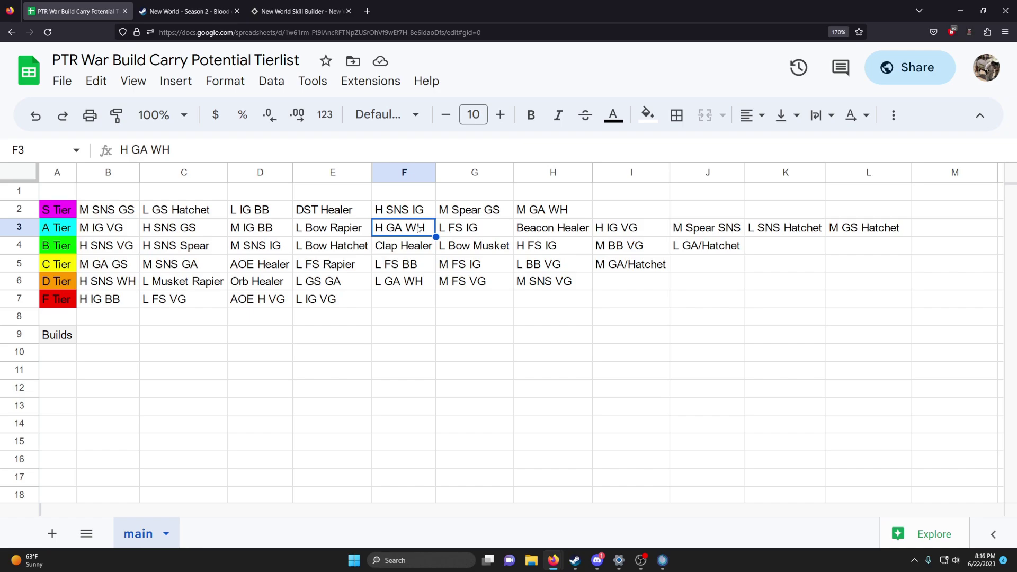
Switch to the Steam patch notes and read the Great Axe Whirlwind changes to cancel windows, movement speed and rotation speed.
key(ctrl+shift+Tab)
key(ctrl+shift+Tab)
click(411, 273)
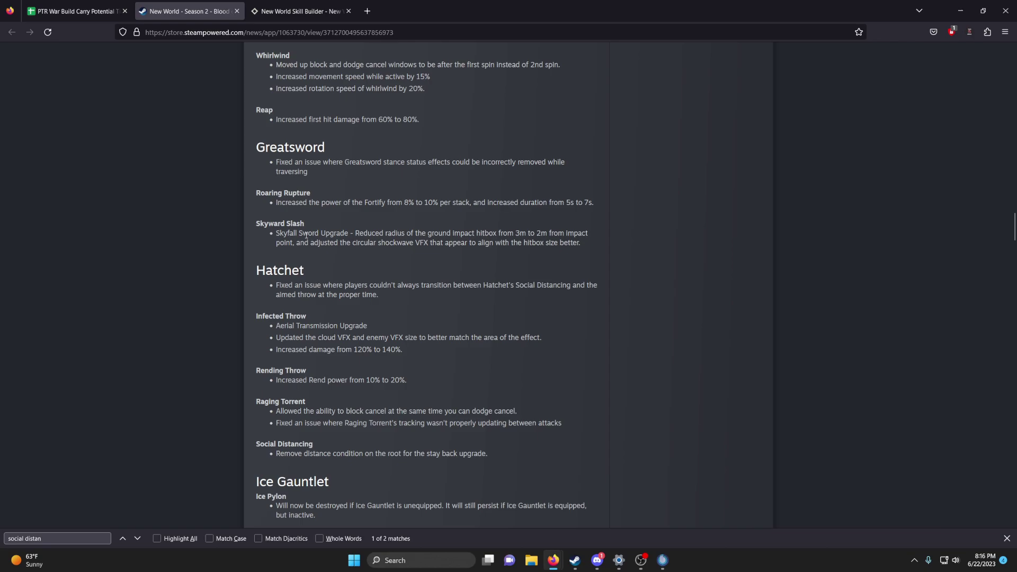
scroll(307, 235, up, 5)
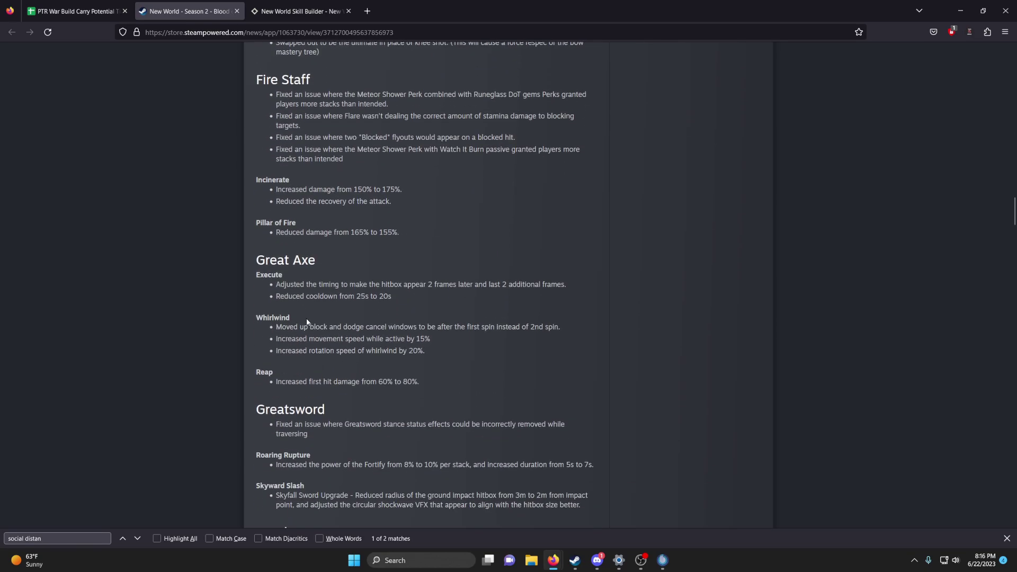
mouse_move(316, 327)
mouse_down()
mouse_move(563, 327)
mouse_move(562, 344)
mouse_up()
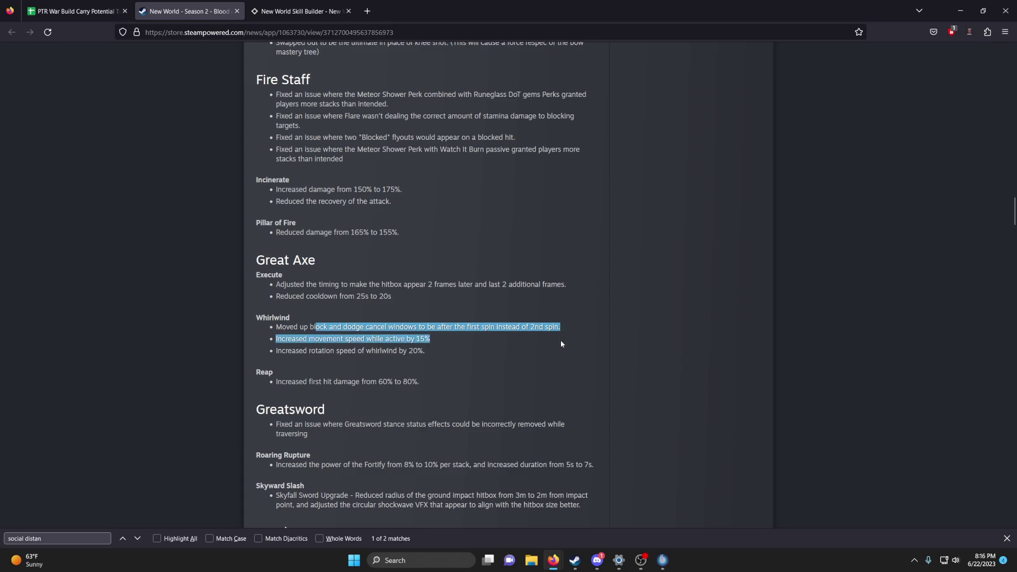
drag(561, 344, 557, 366)
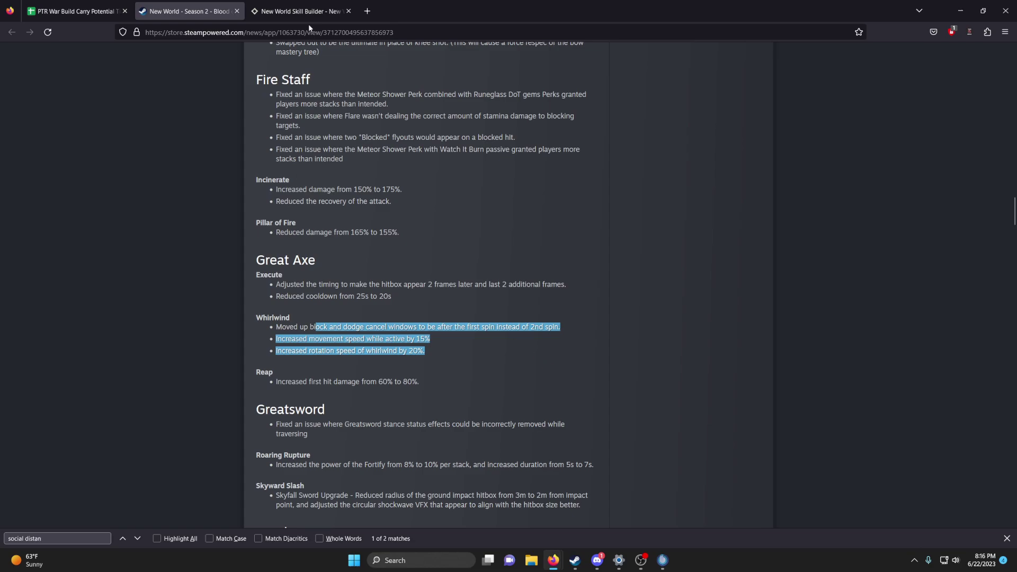
Return to the tierlist spreadsheet and move H SNS GS from the A Tier to the end of the B Tier row.
click(274, 10)
click(73, 10)
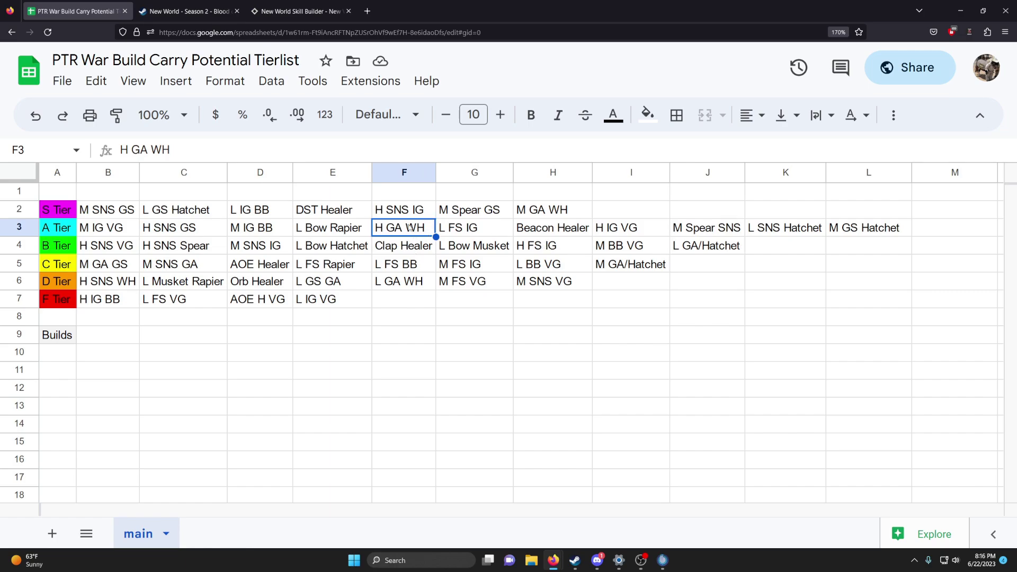
click(351, 248)
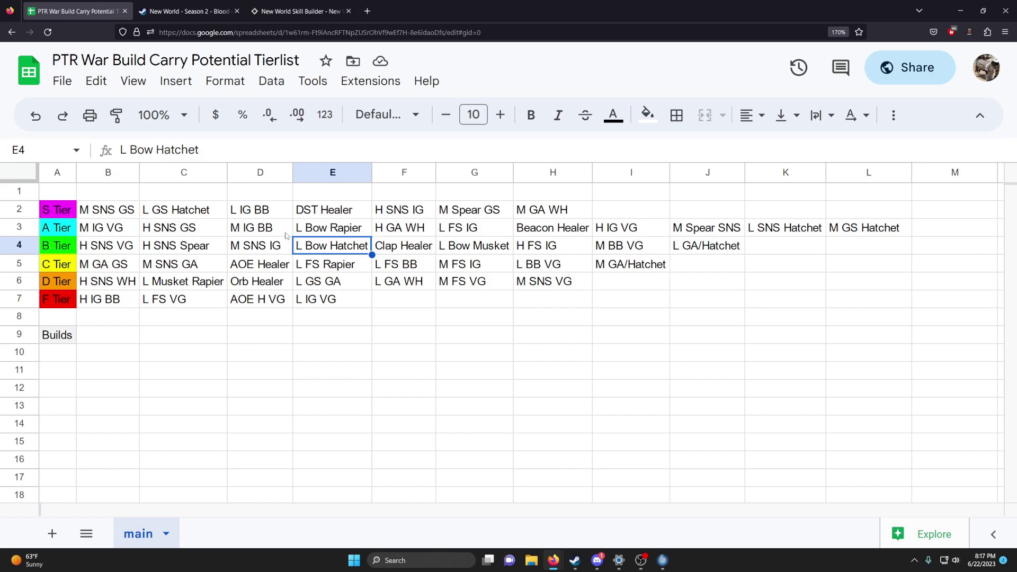
click(207, 234)
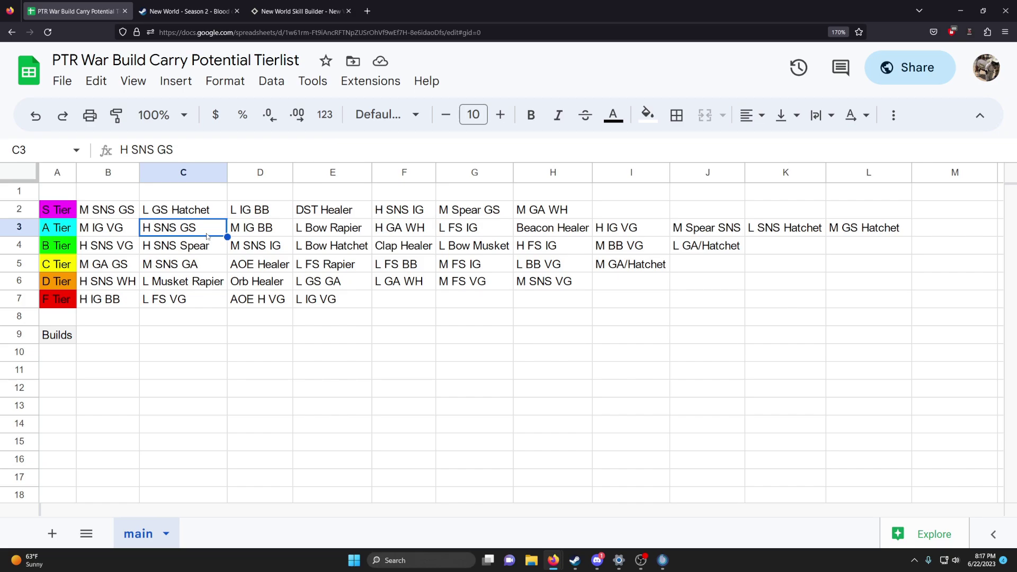
click(137, 246)
click(168, 232)
click(124, 251)
key(ctrl+c)
click(784, 249)
key(ctrl+v)
click(764, 281)
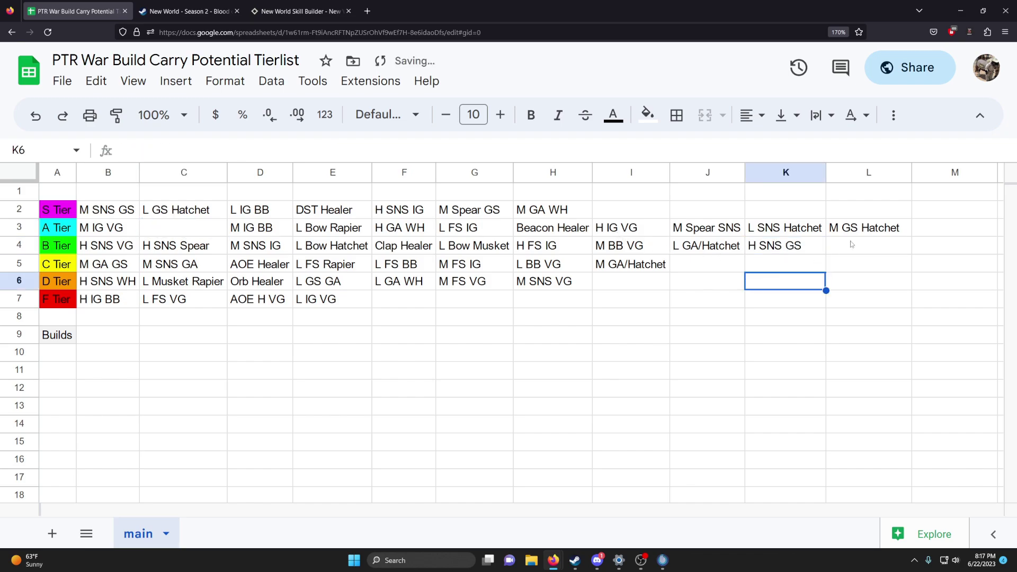
Move M GS Hatchet from the end of the A Tier row into the empty cell C3.
click(865, 234)
key(ctrl+x)
click(212, 236)
key(ctrl+v)
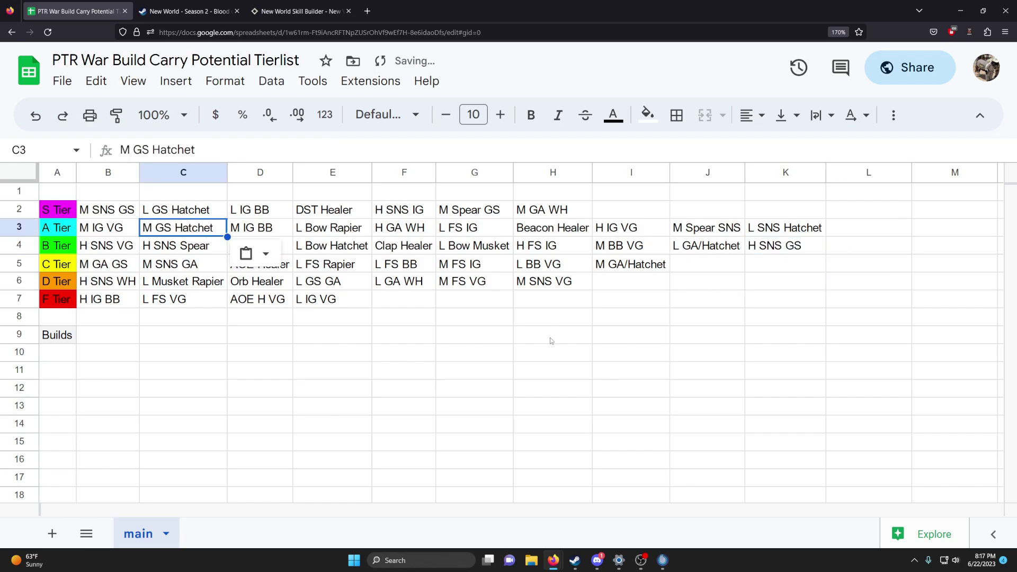
click(612, 331)
Compare the B Tier placements of H SNS GS and H SNS VG.
click(784, 249)
click(108, 250)
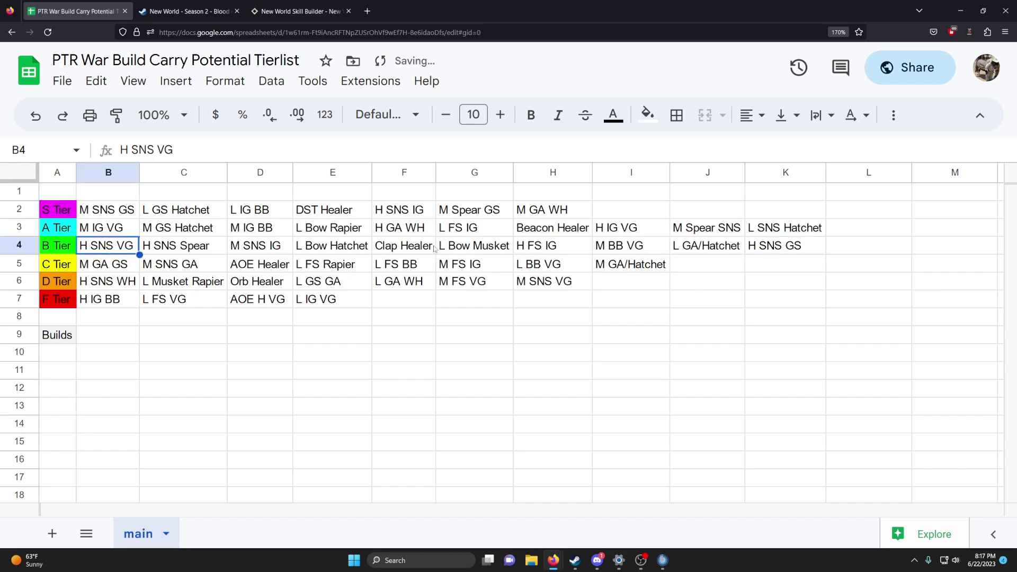
click(776, 248)
click(135, 250)
click(782, 248)
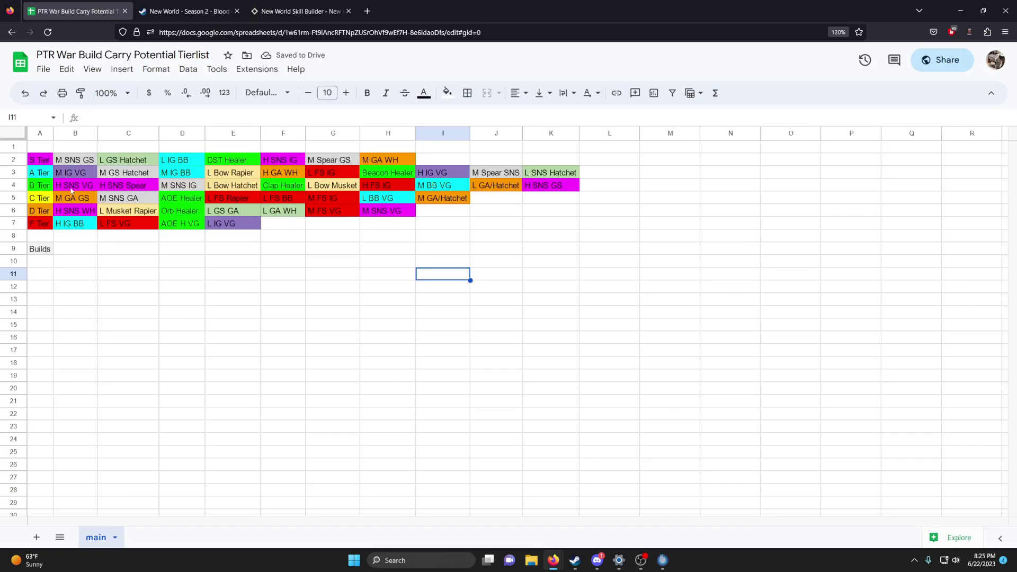
Hide column A, which holds the tier labels.
drag(45, 160, 43, 223)
click(41, 133)
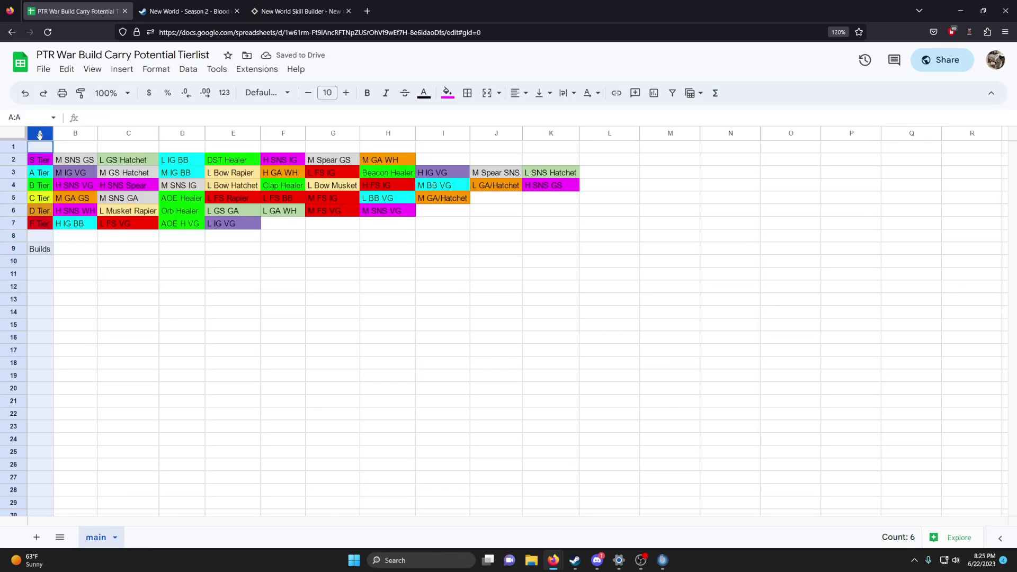
right_click(42, 149)
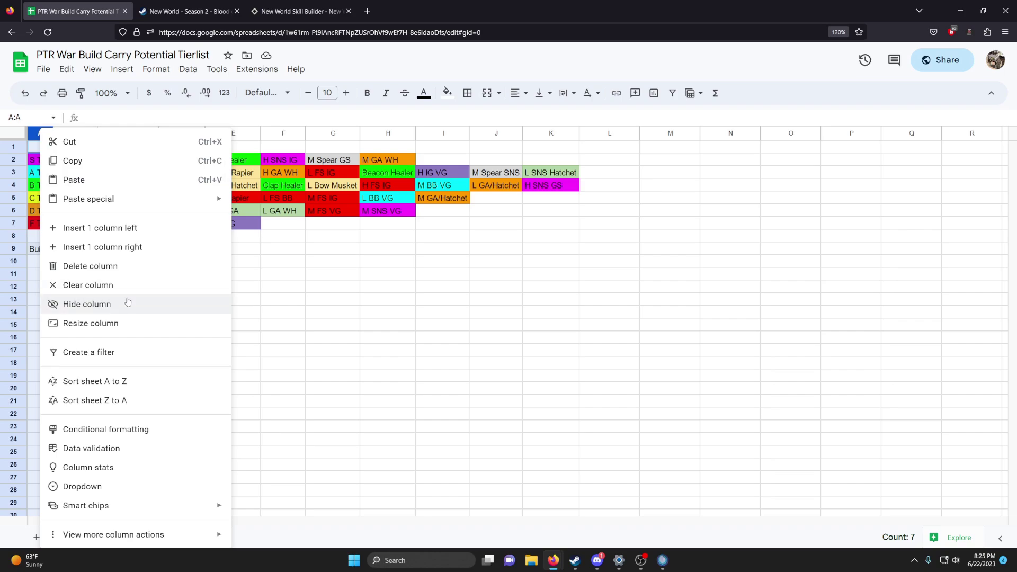
click(87, 304)
click(313, 275)
Enter the tier letters S, A, B, C, D and F in cells M2 to M7, beside the matching build rows.
click(636, 222)
click(639, 163)
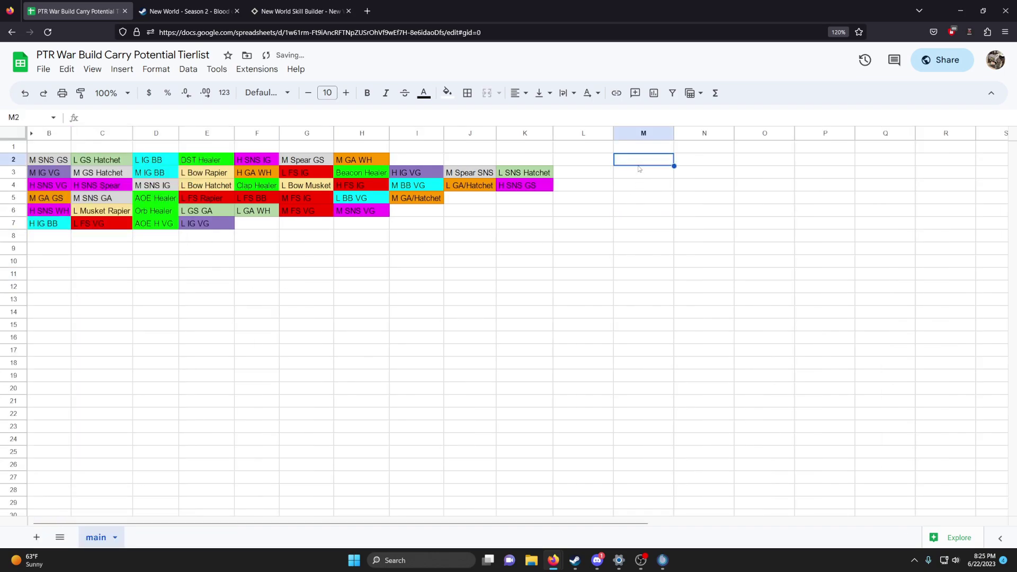
text(S)
key(Return)
text(A)
key(Return)
text(B)
key(Return)
text(C)
key(Return)
text(D)
key(Return)
text(F)
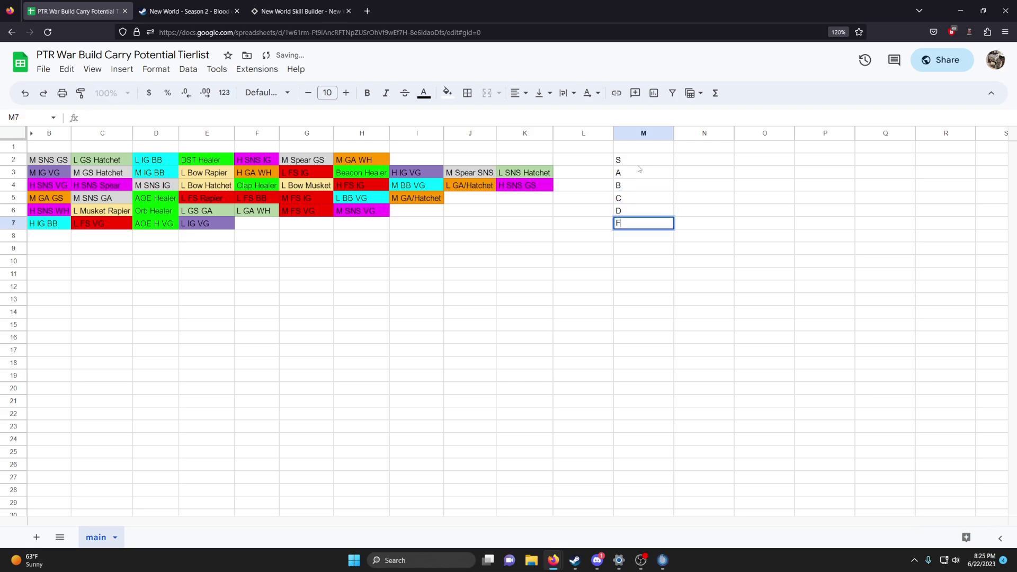
click(599, 327)
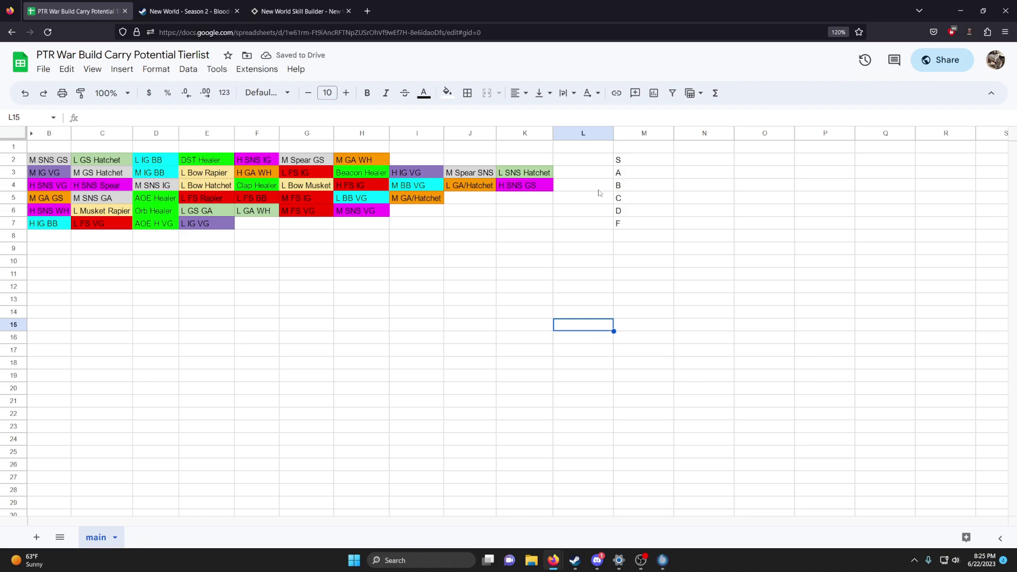
Review the S and A labels in column M, the empty cells J5:K7 and the B Tier placement of Clap Healer.
click(630, 162)
click(634, 179)
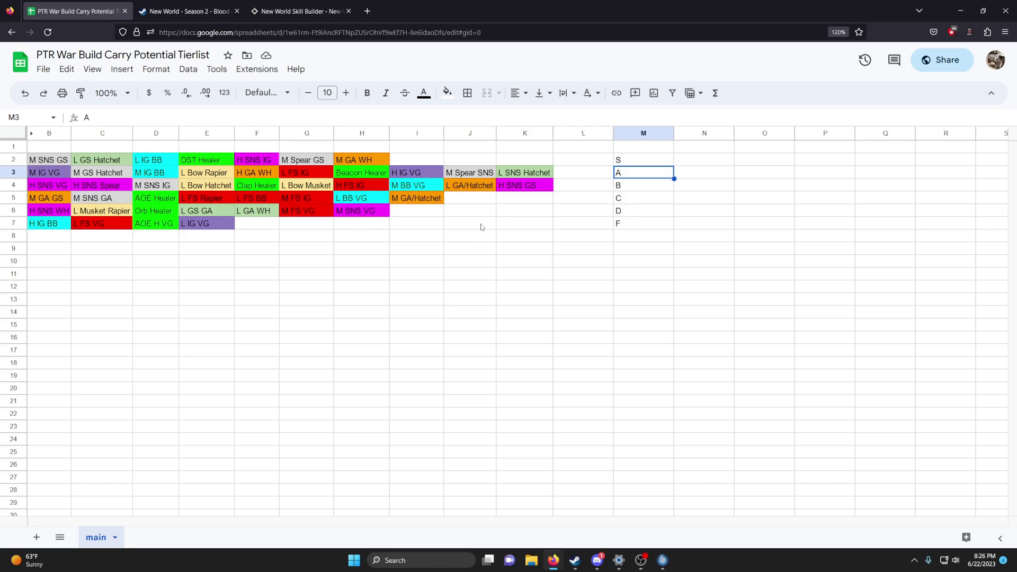
drag(546, 197, 477, 226)
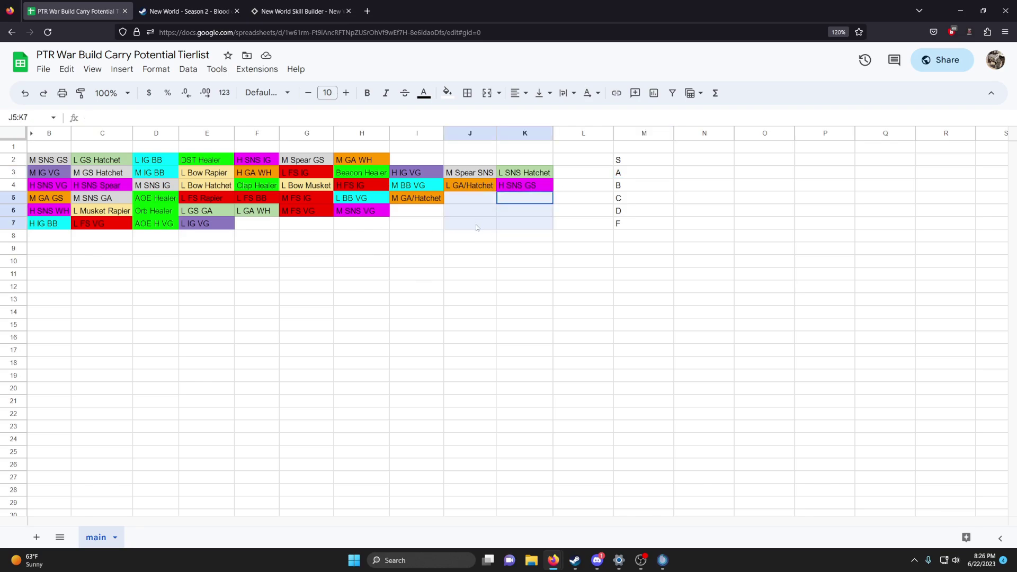
click(503, 277)
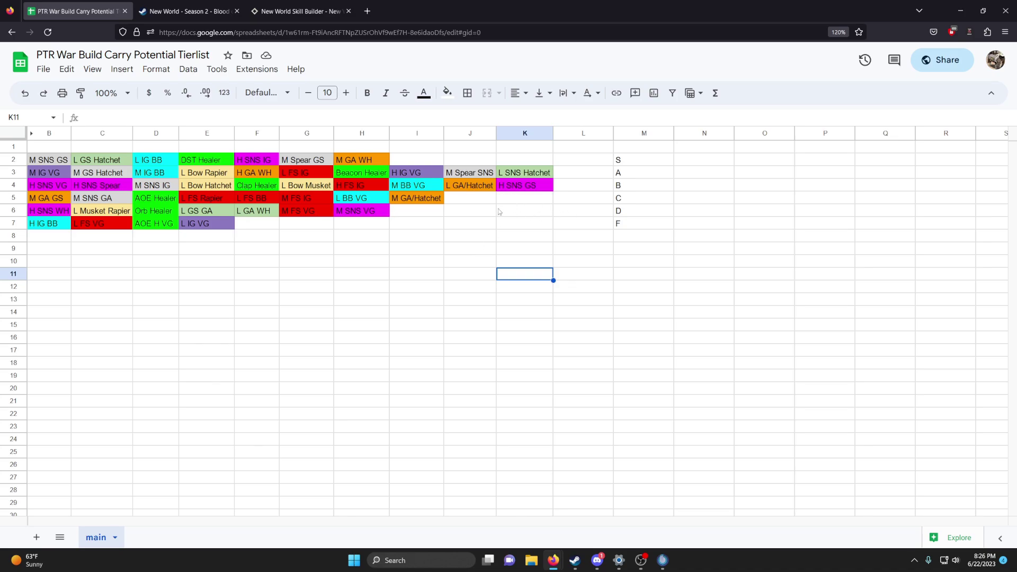
click(263, 180)
click(181, 206)
click(258, 189)
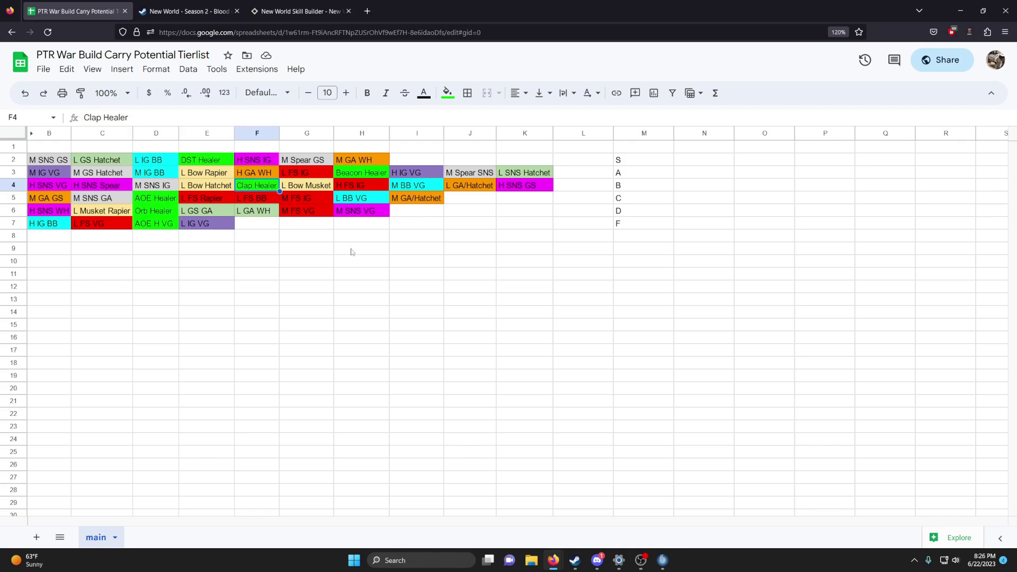